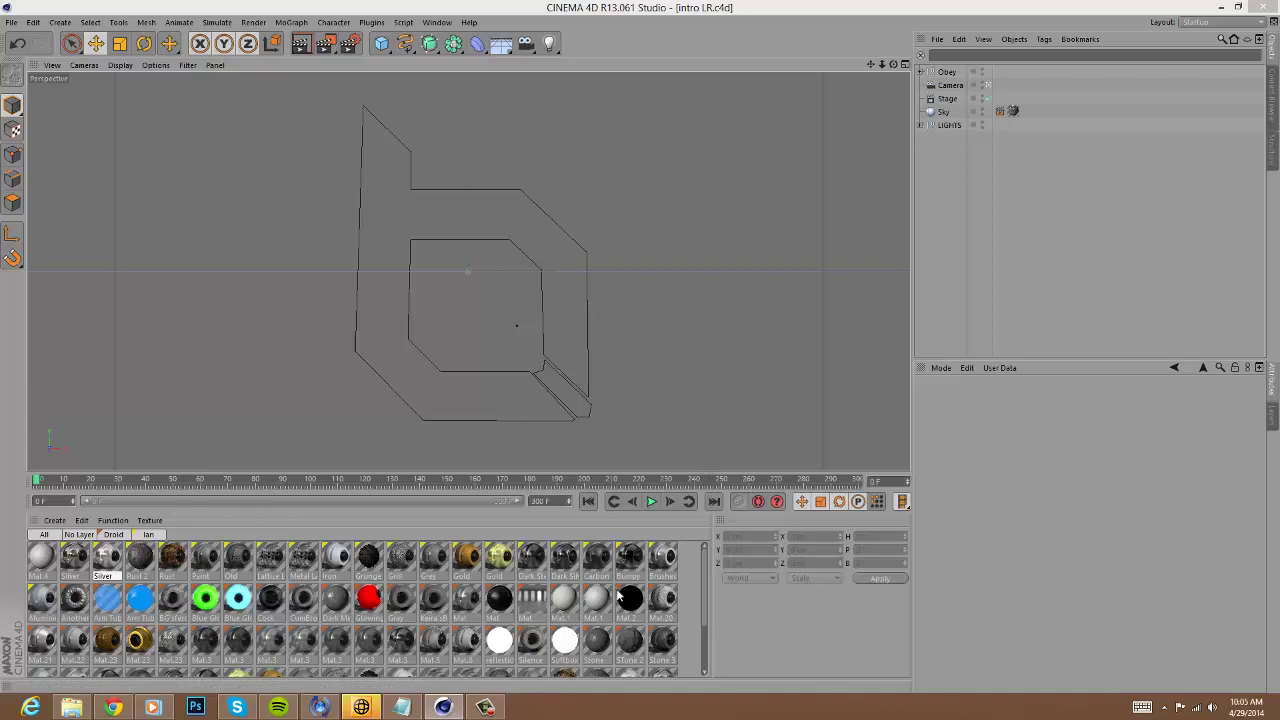
Enlarge the viewport and set the Camera object's Z position to -1000 cm.
scroll(704, 588, "down", 2)
scroll(704, 588, "up", 2)
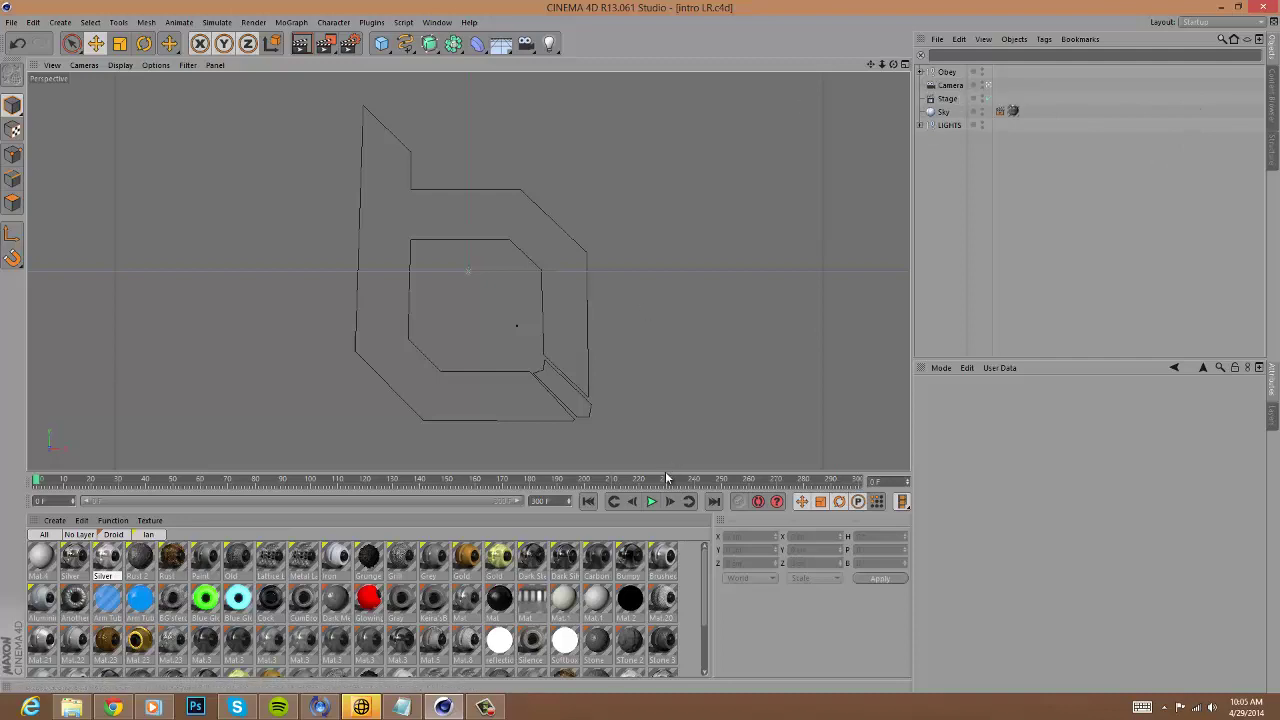
left_click_drag(668, 473, 736, 529)
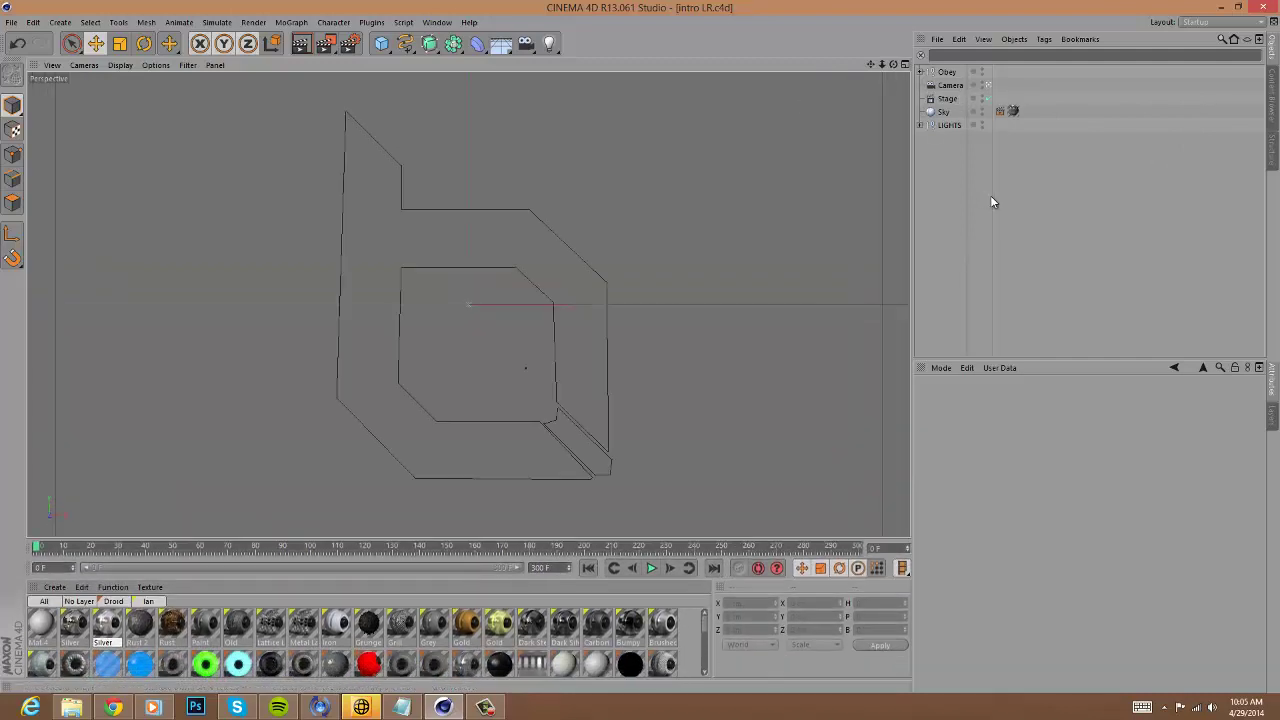
left_click(952, 85)
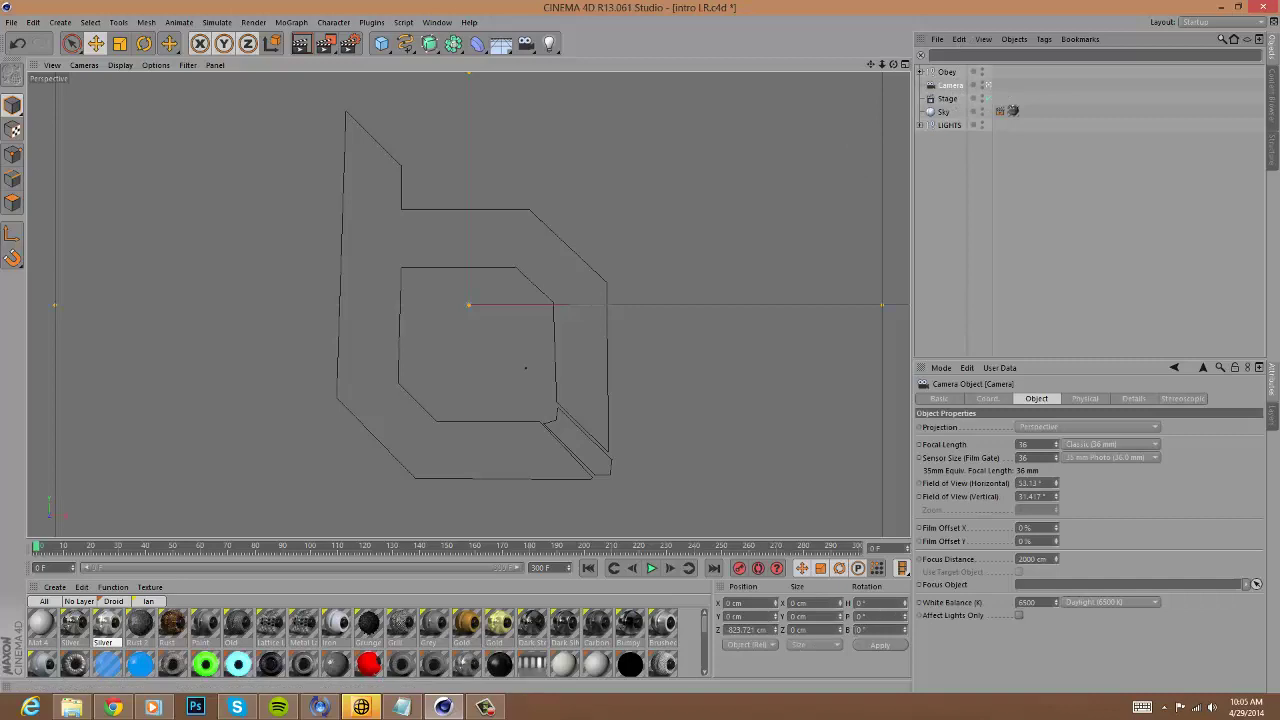
left_click_drag(767, 630, 657, 632)
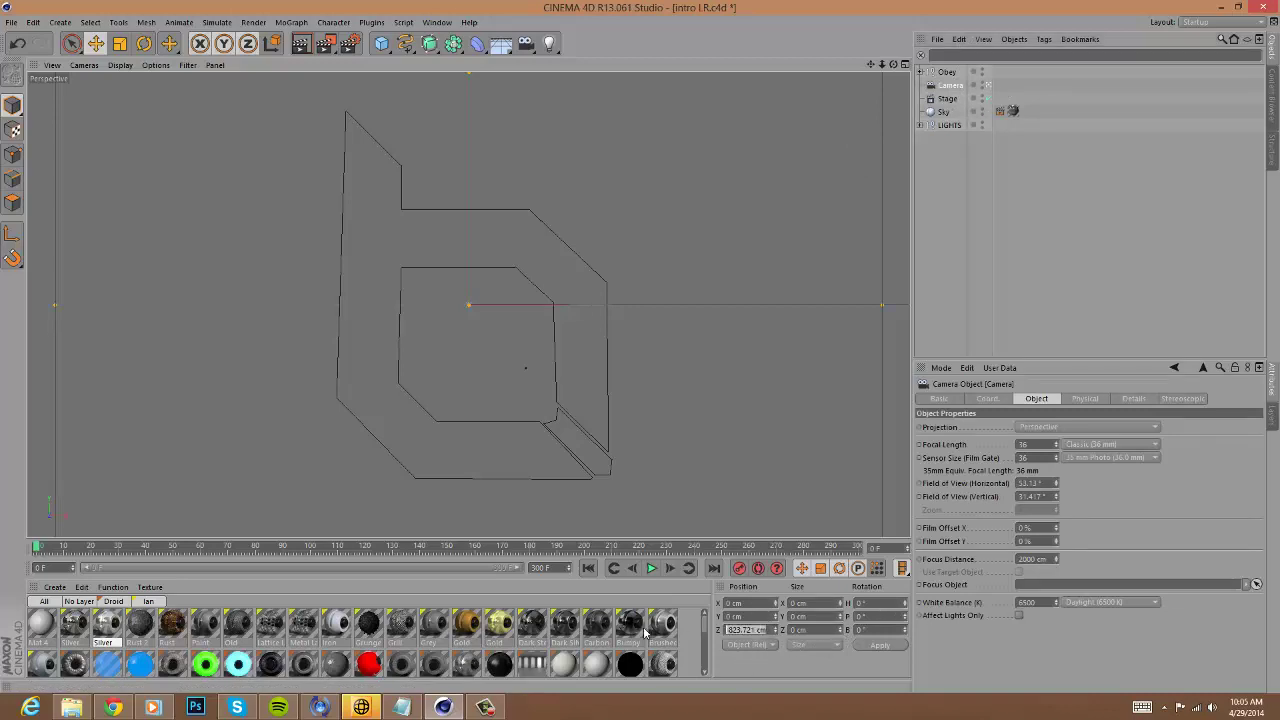
type("-1000")
key("Return")
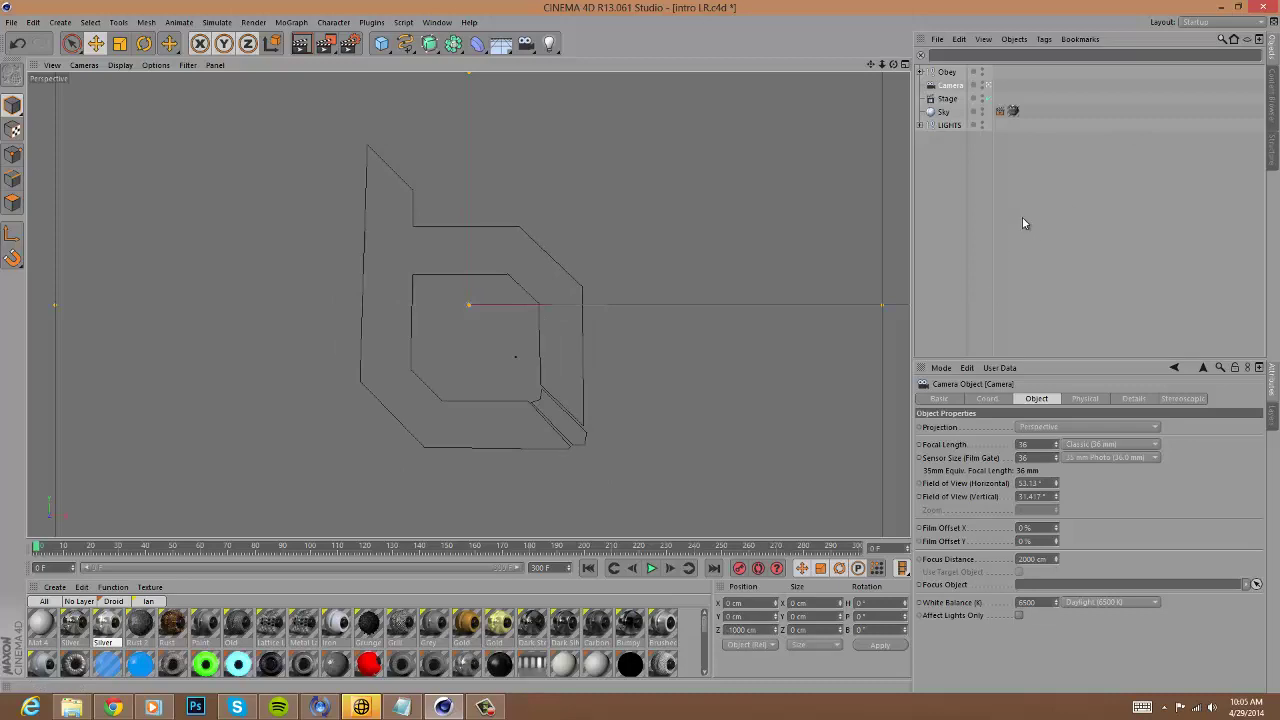
Delete the animation track from the Stage object's Camera property.
left_click(950, 99)
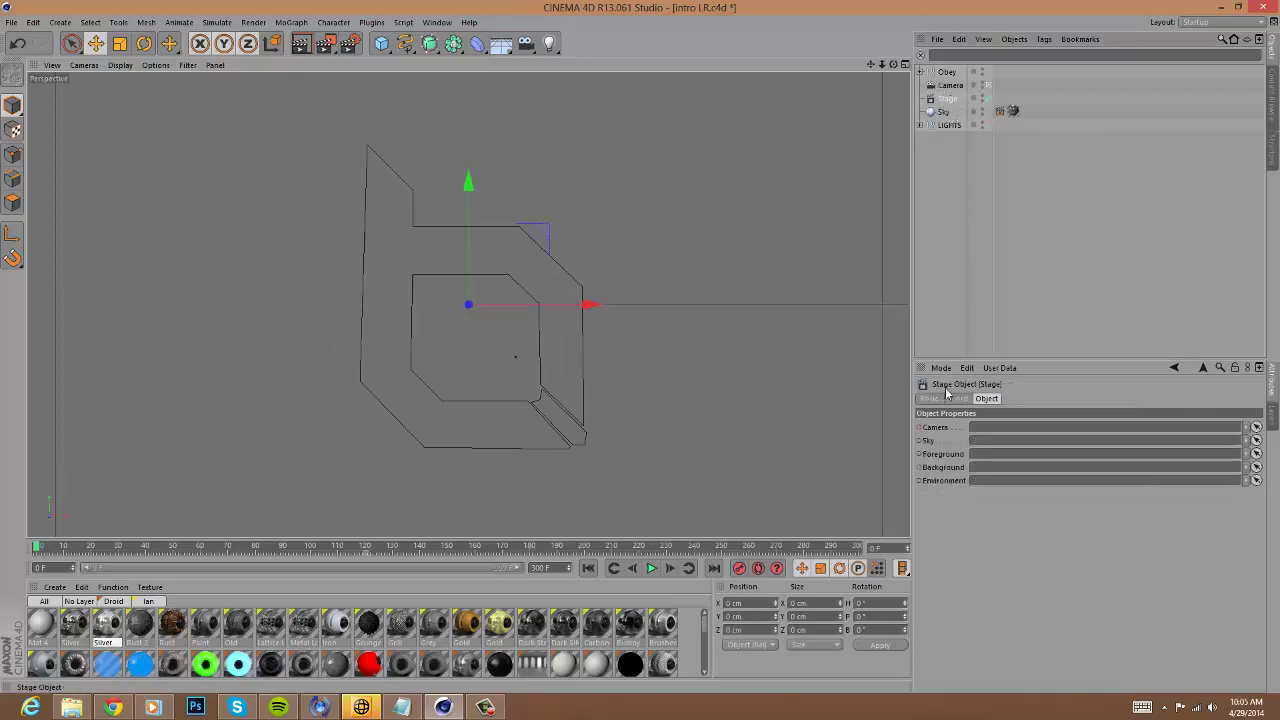
right_click(921, 432)
mouse_move(945, 437)
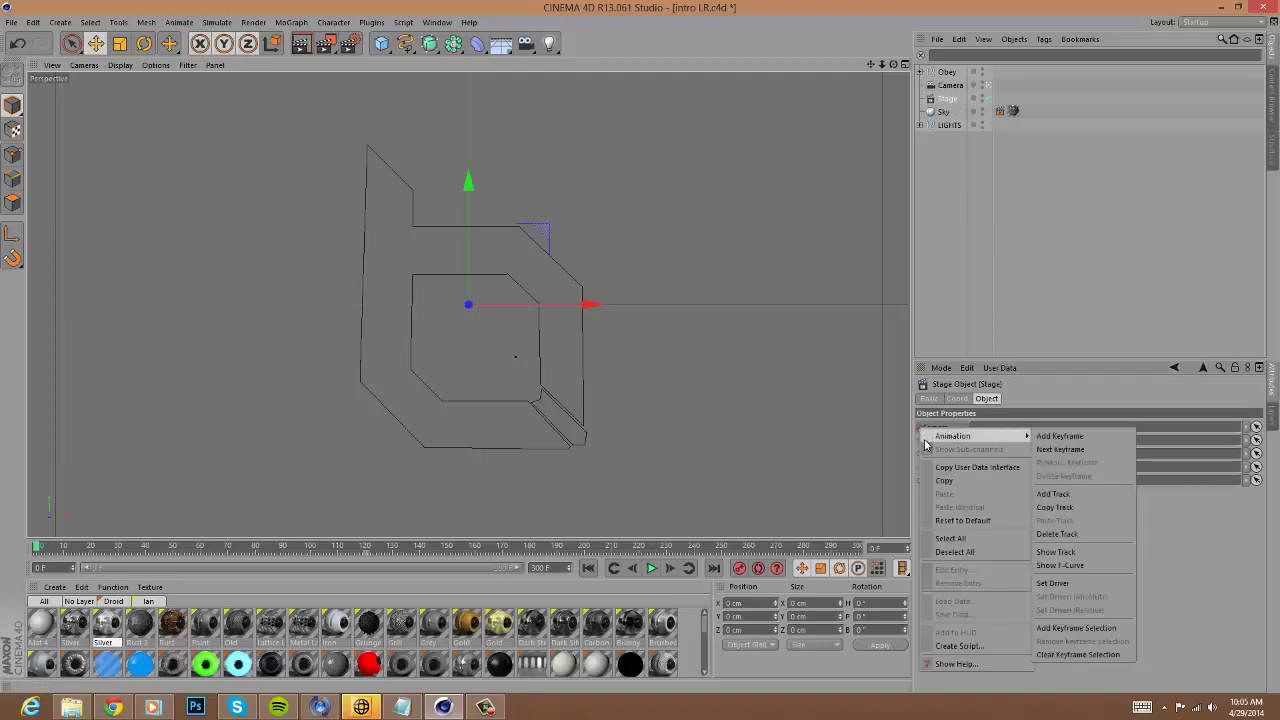
left_click(1108, 534)
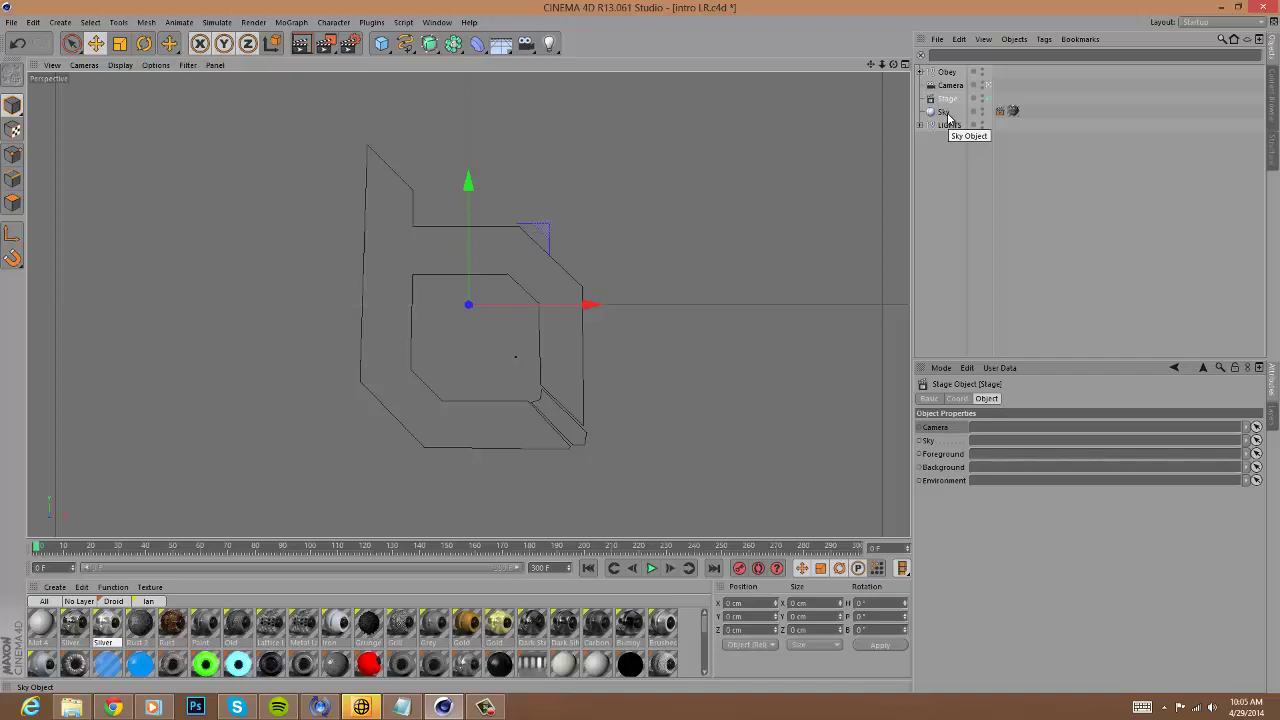
Inspect the Sky object's texture and compositing tags, and delete its compositing tag.
left_click(946, 113)
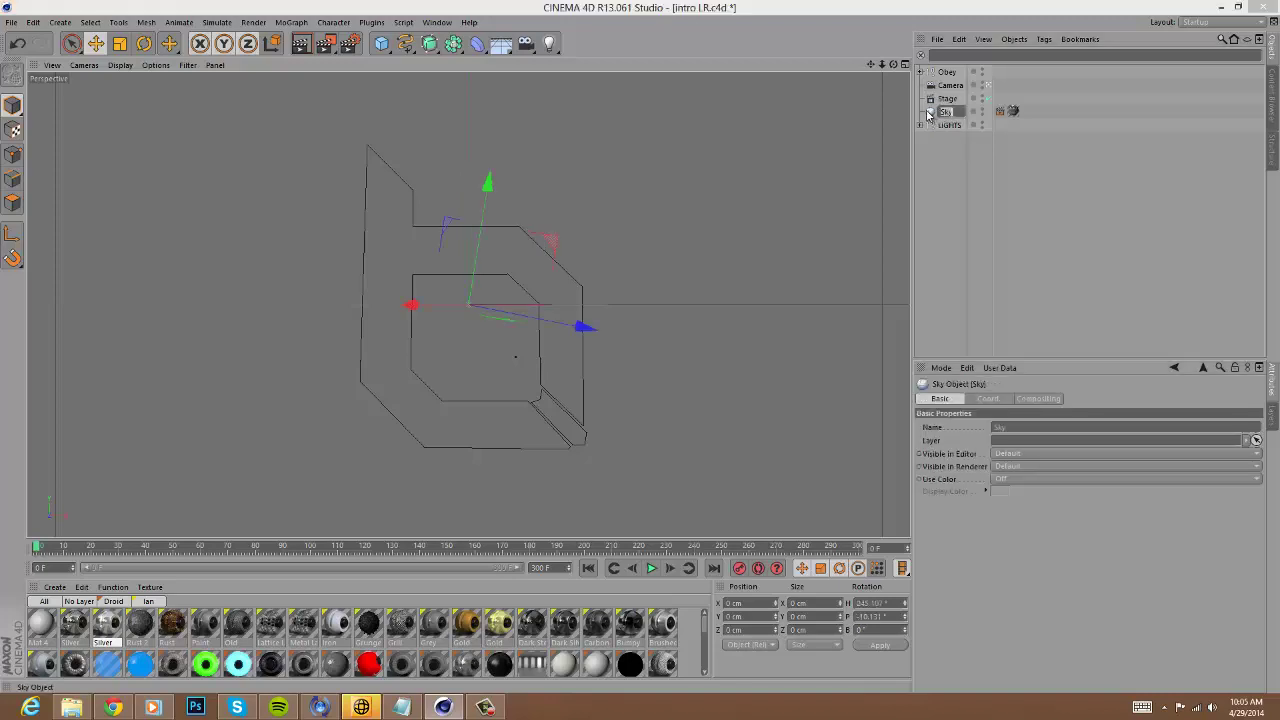
left_click(1013, 111)
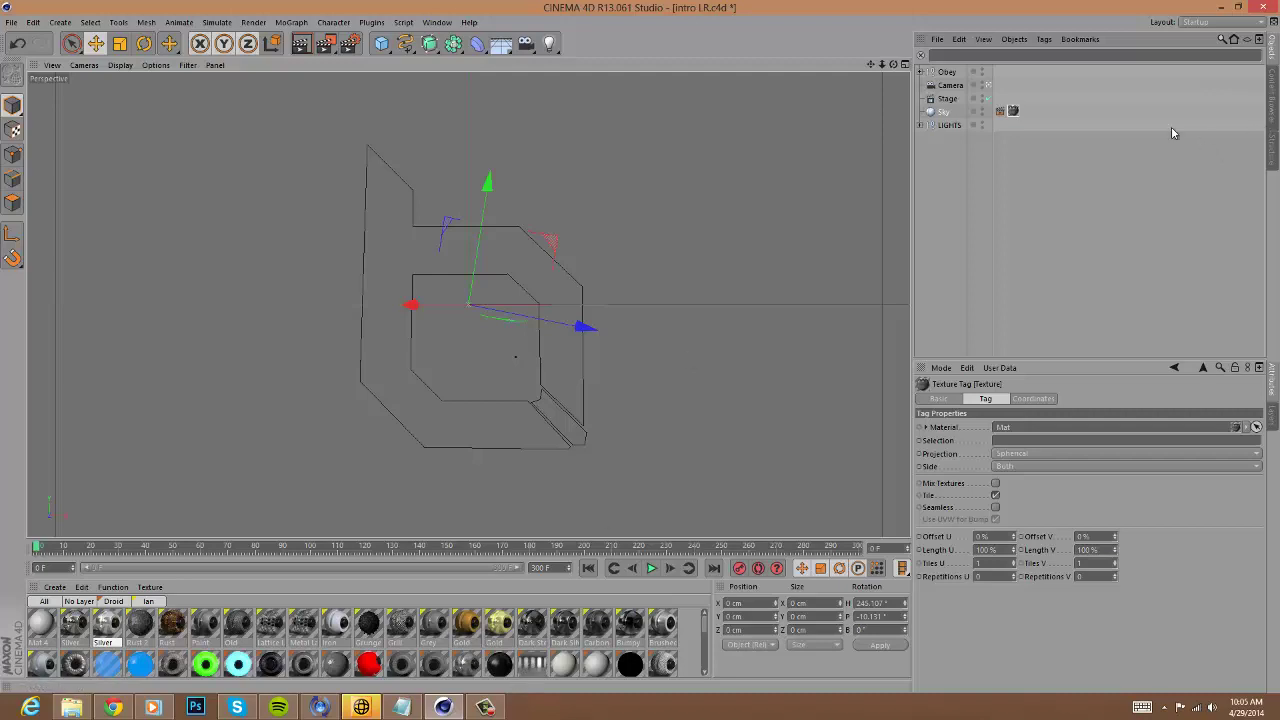
left_click(1000, 111)
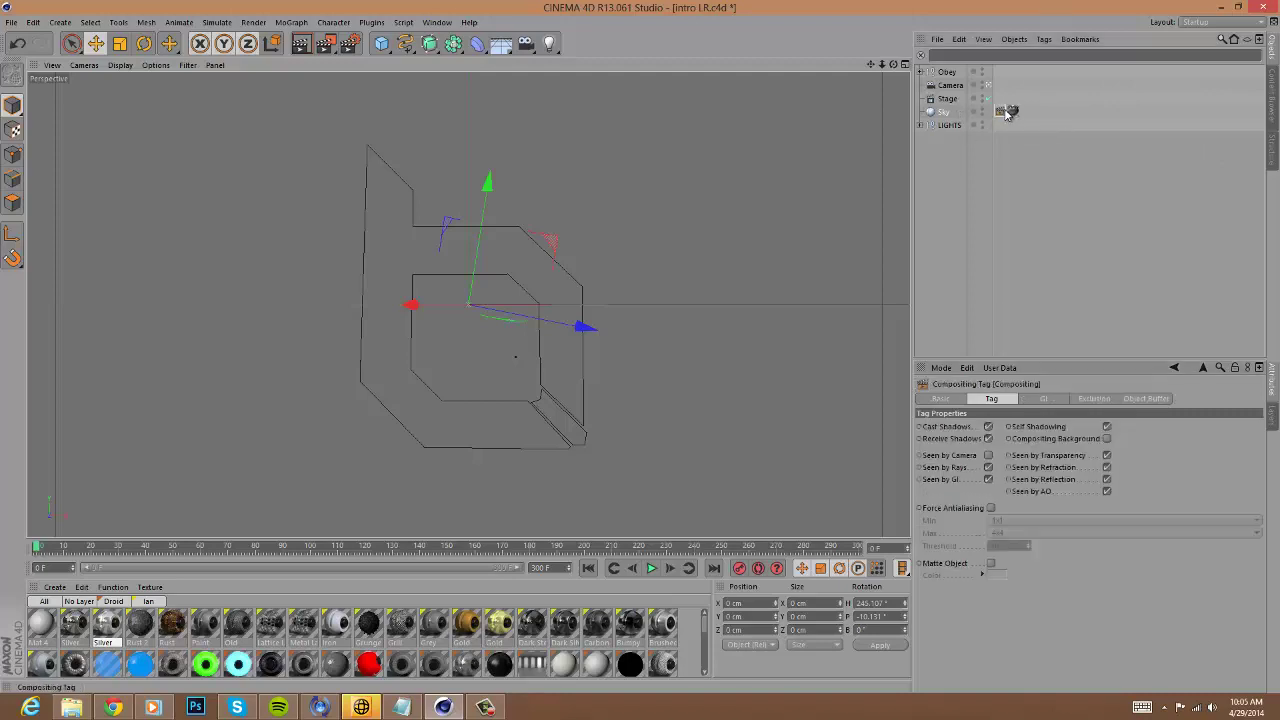
key("Delete")
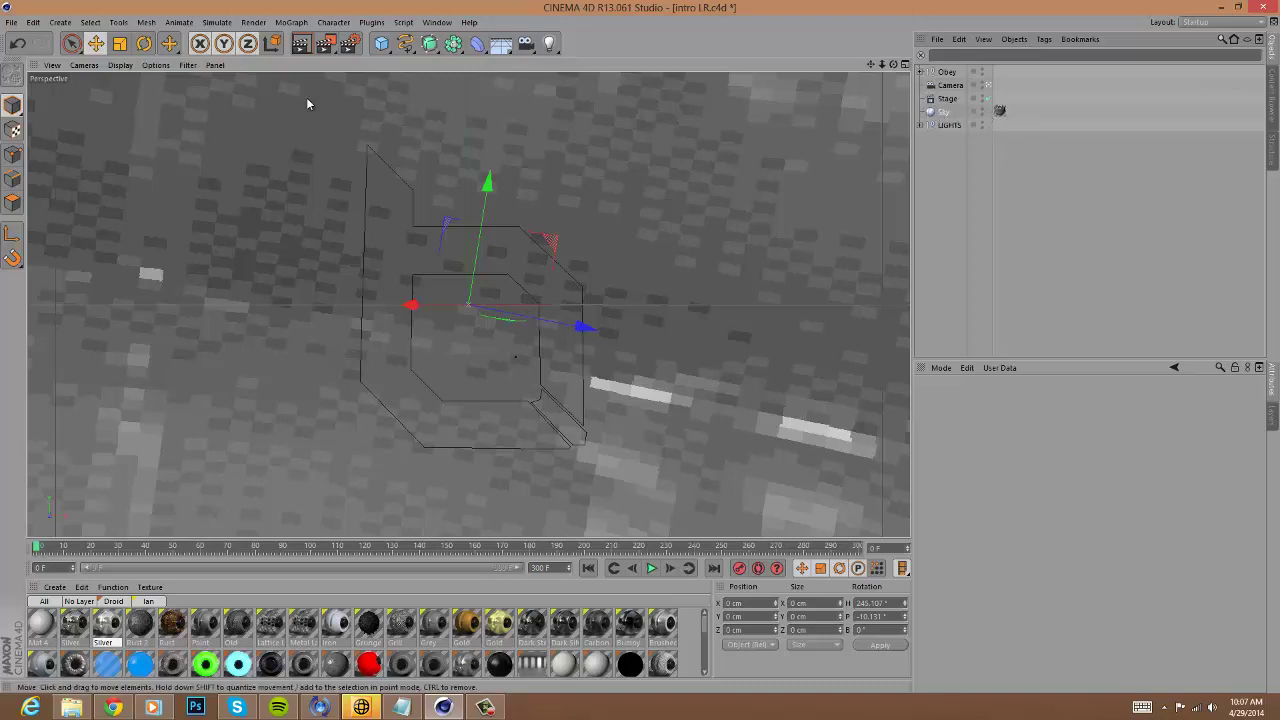
Add a new Compositing tag to the Sky object and turn off Seen by Camera.
right_click(943, 113)
mouse_move(985, 120)
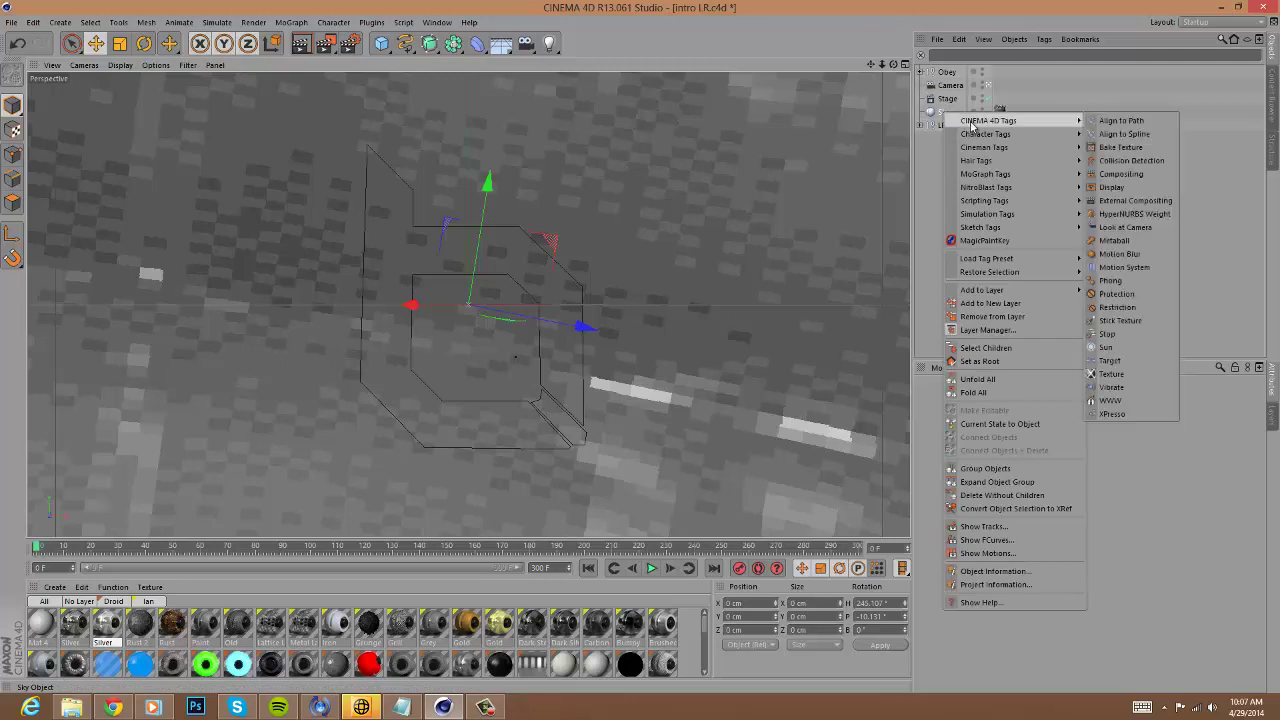
left_click(1123, 177)
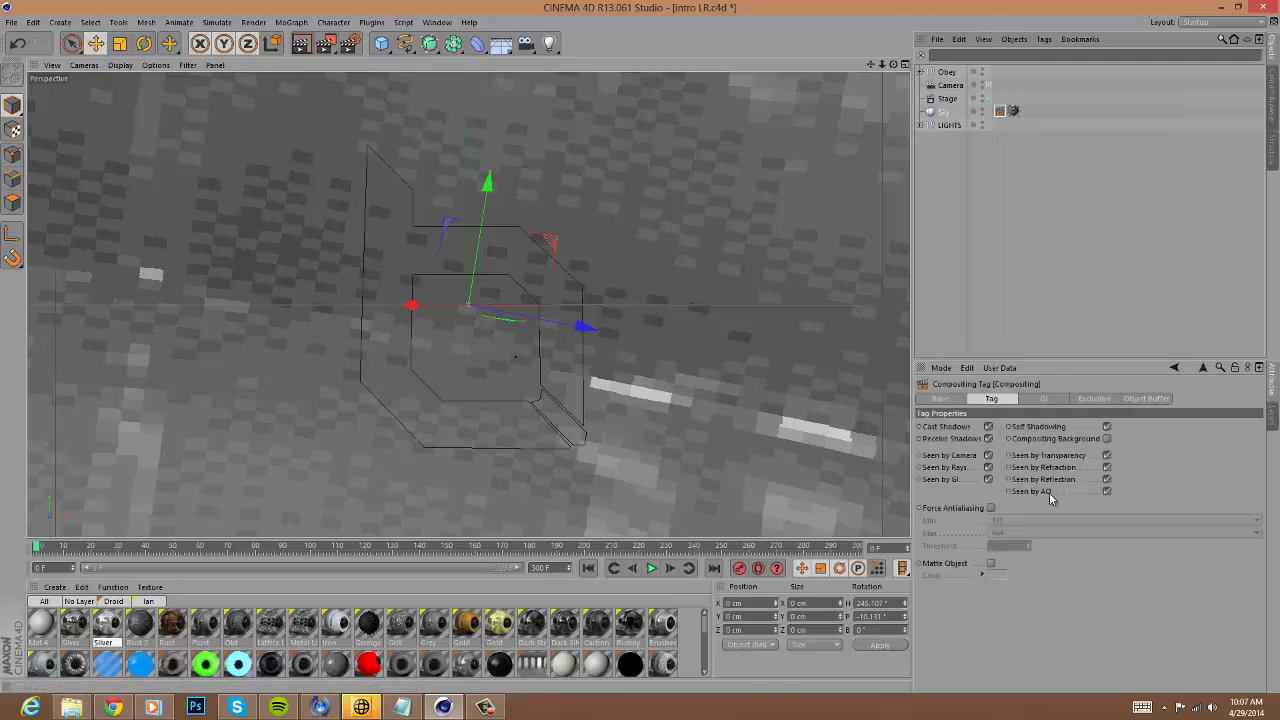
left_click(988, 455)
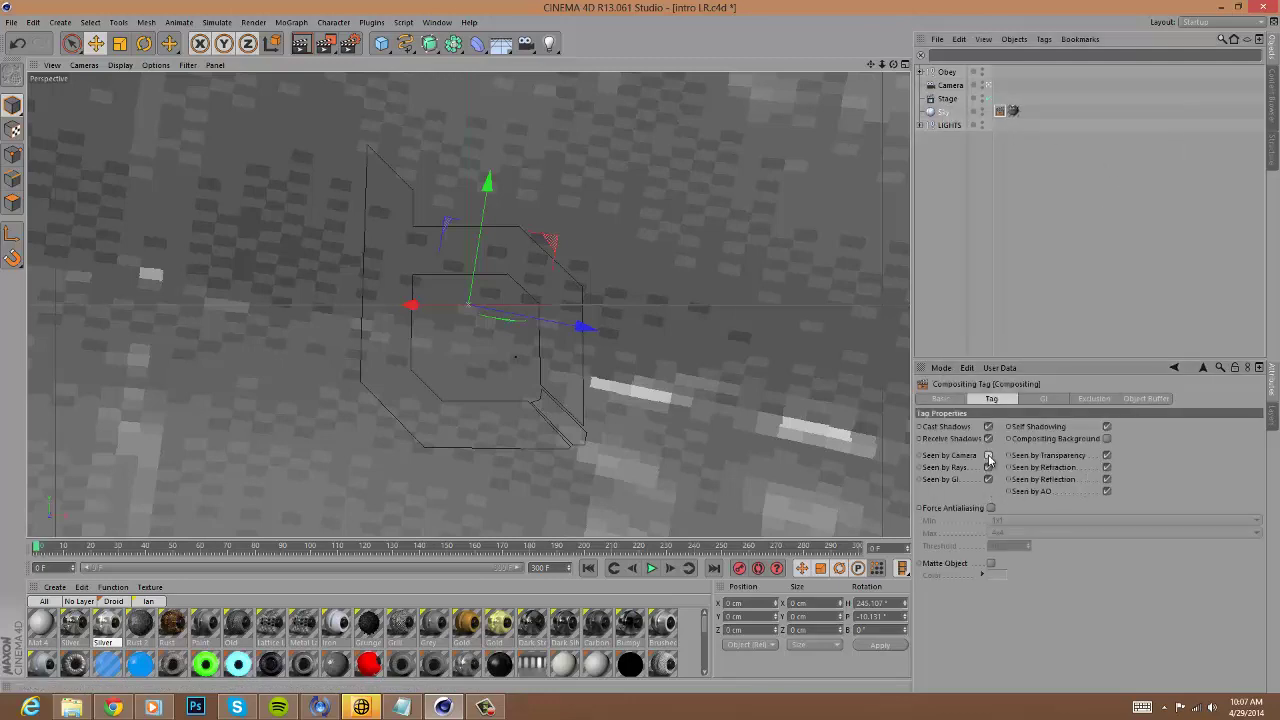
left_click(1000, 177)
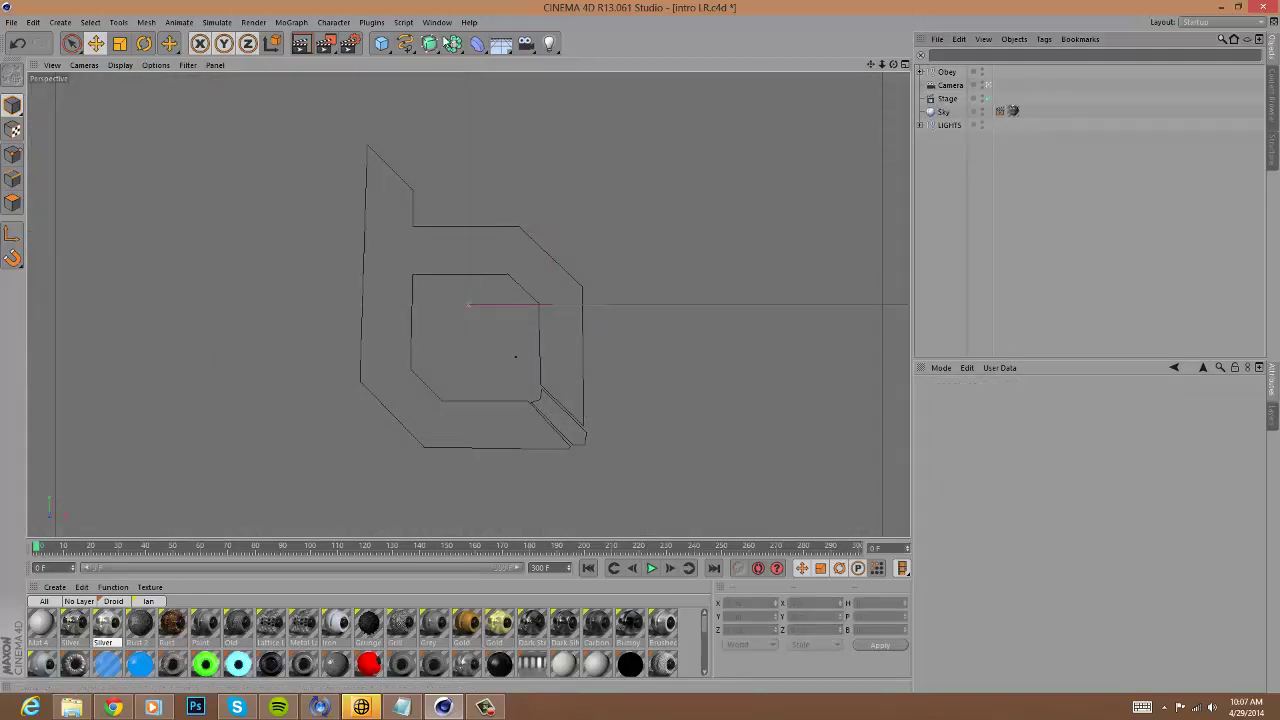
Set the output frame rate to 30 in the render settings.
left_click(349, 45)
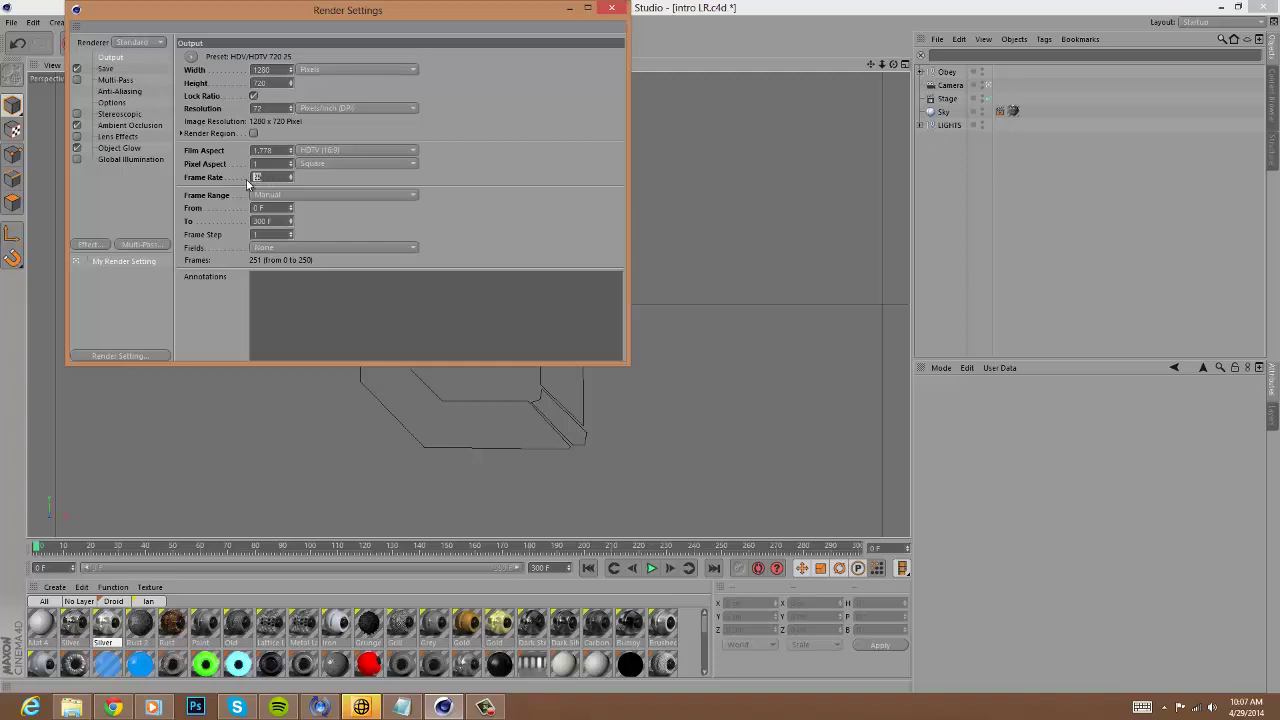
type("30")
key("Return")
Review the Save, Multi-Pass and Ambient Occlusion options in the render settings.
left_click(103, 70)
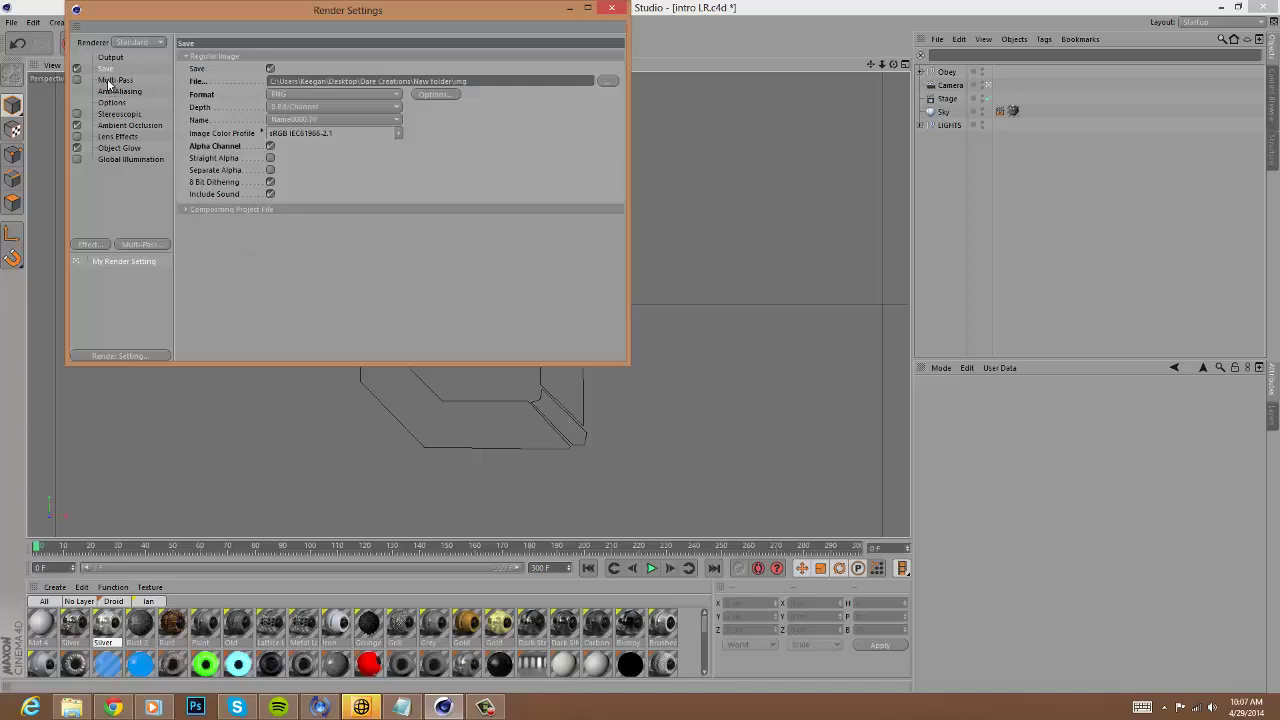
left_click(110, 81)
left_click(105, 69)
left_click(128, 125)
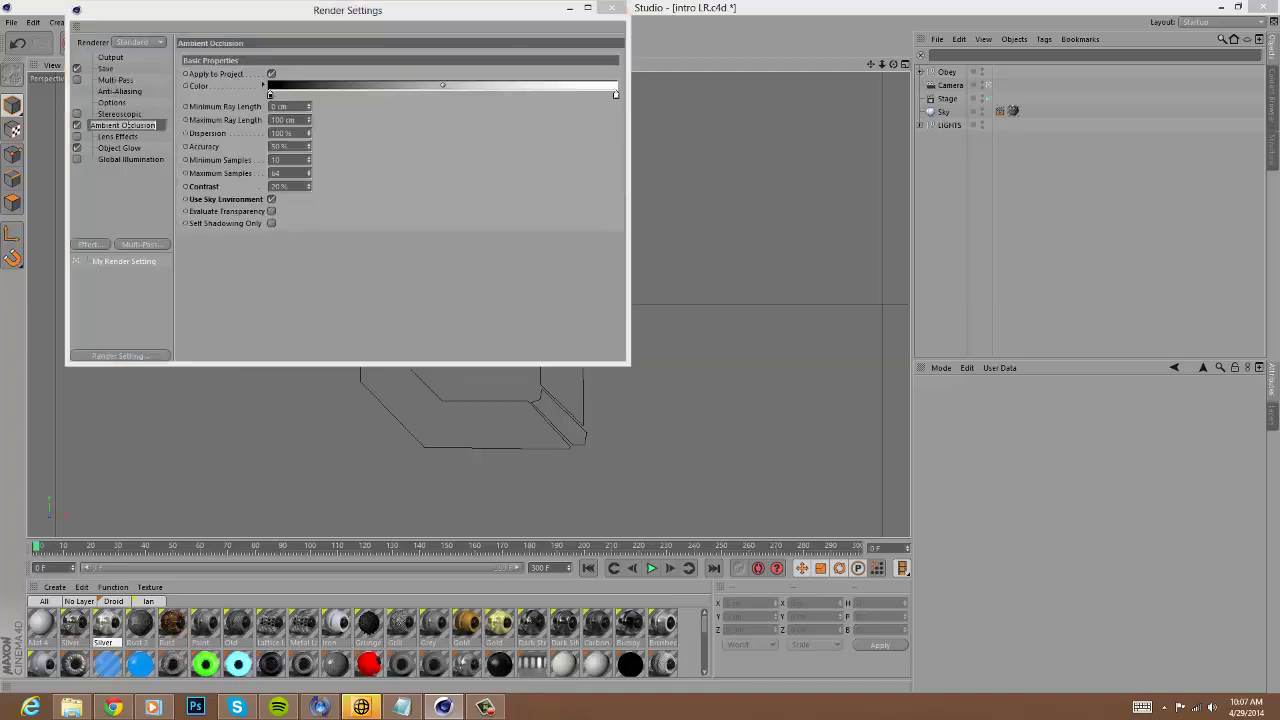
left_click(118, 126)
left_click(140, 203)
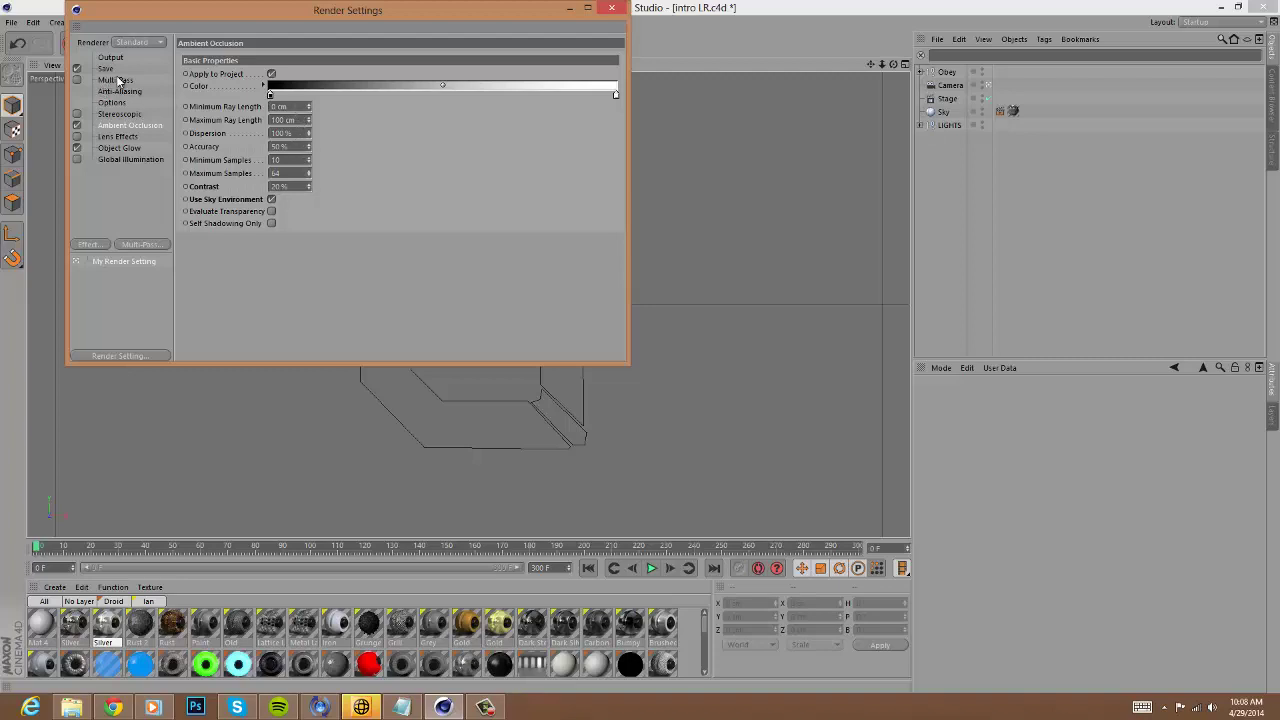
Review the Lens Effects, Object Glow and Global Illumination entries, and close the render settings.
double_click(121, 138)
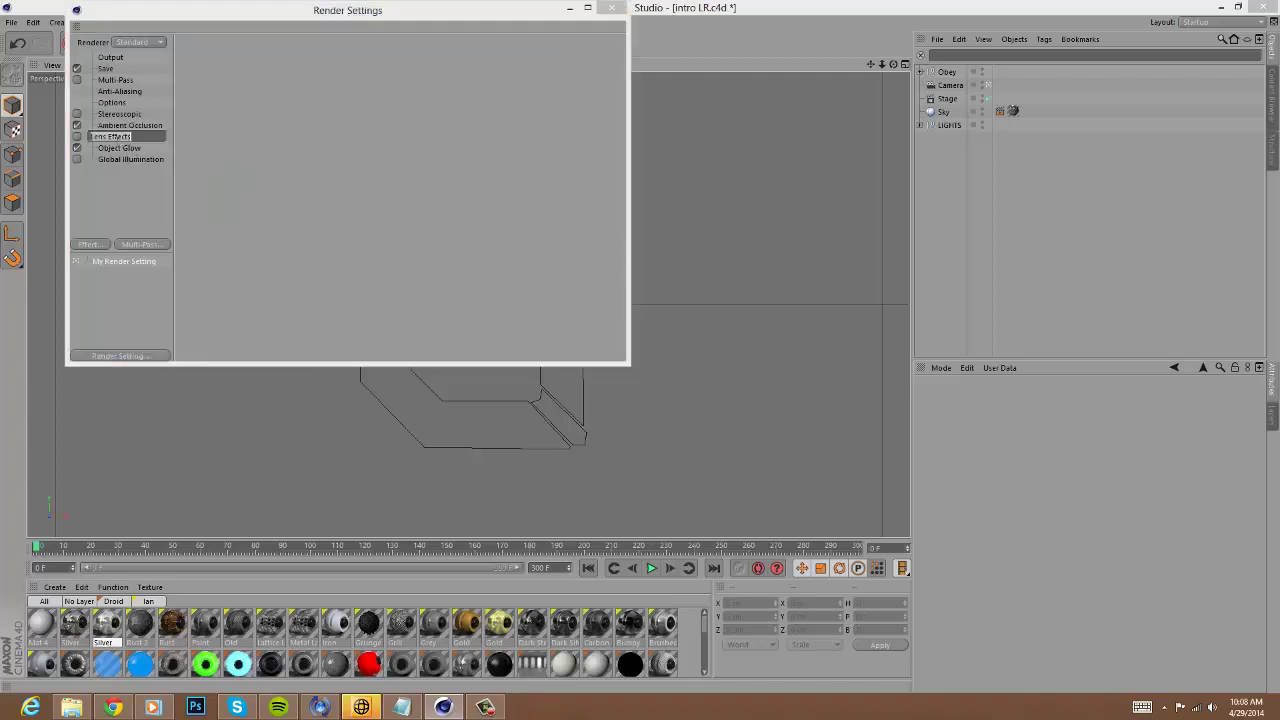
left_click(130, 138)
left_click(127, 149)
double_click(126, 149)
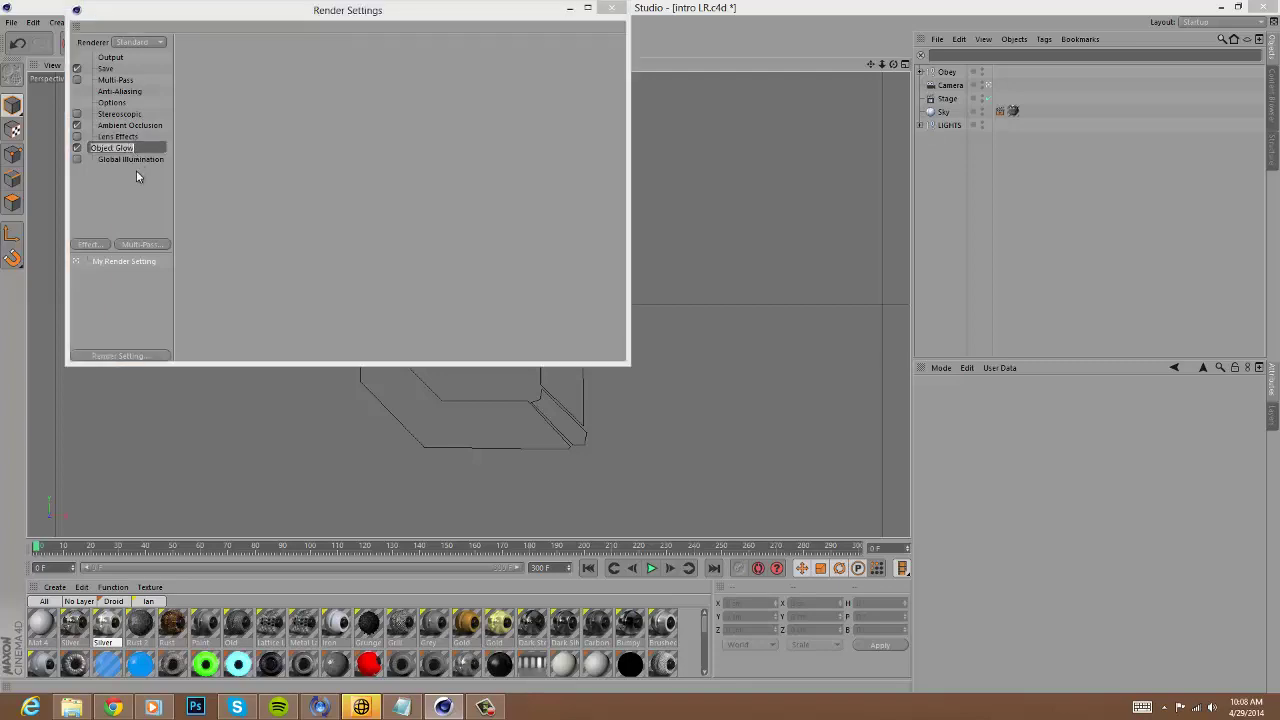
left_click(132, 168)
double_click(120, 153)
left_click(108, 160)
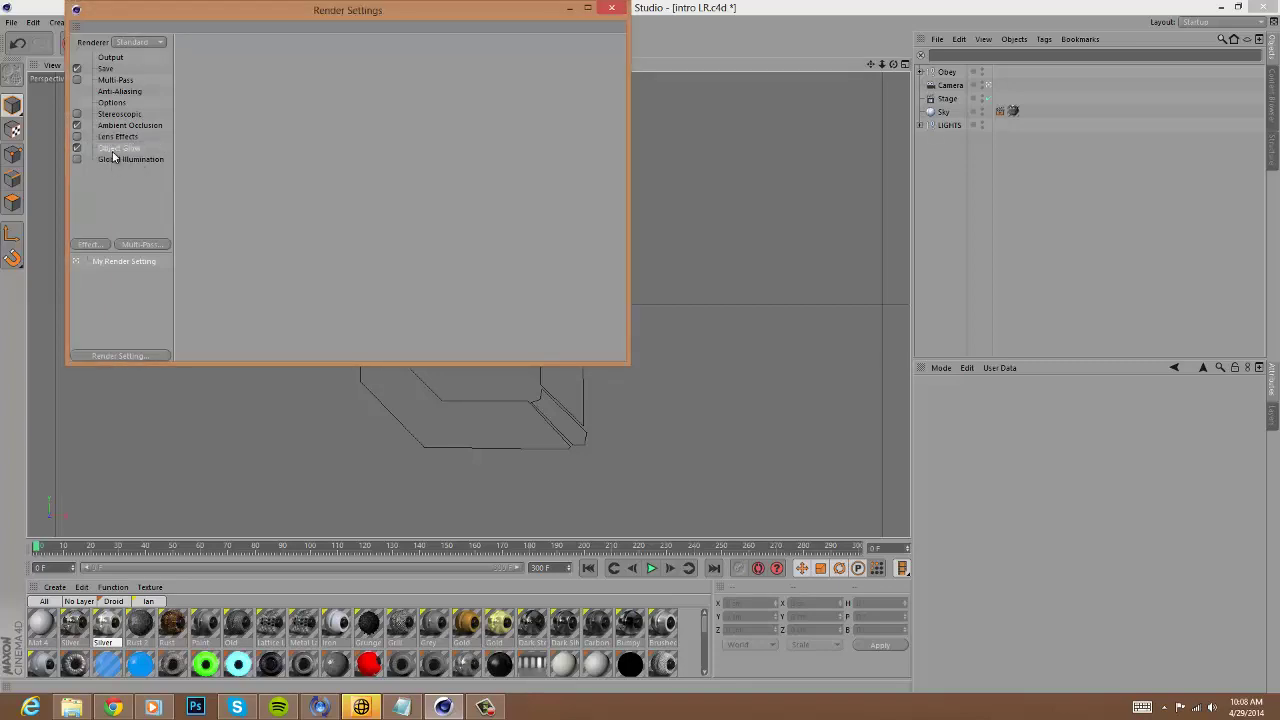
double_click(118, 161)
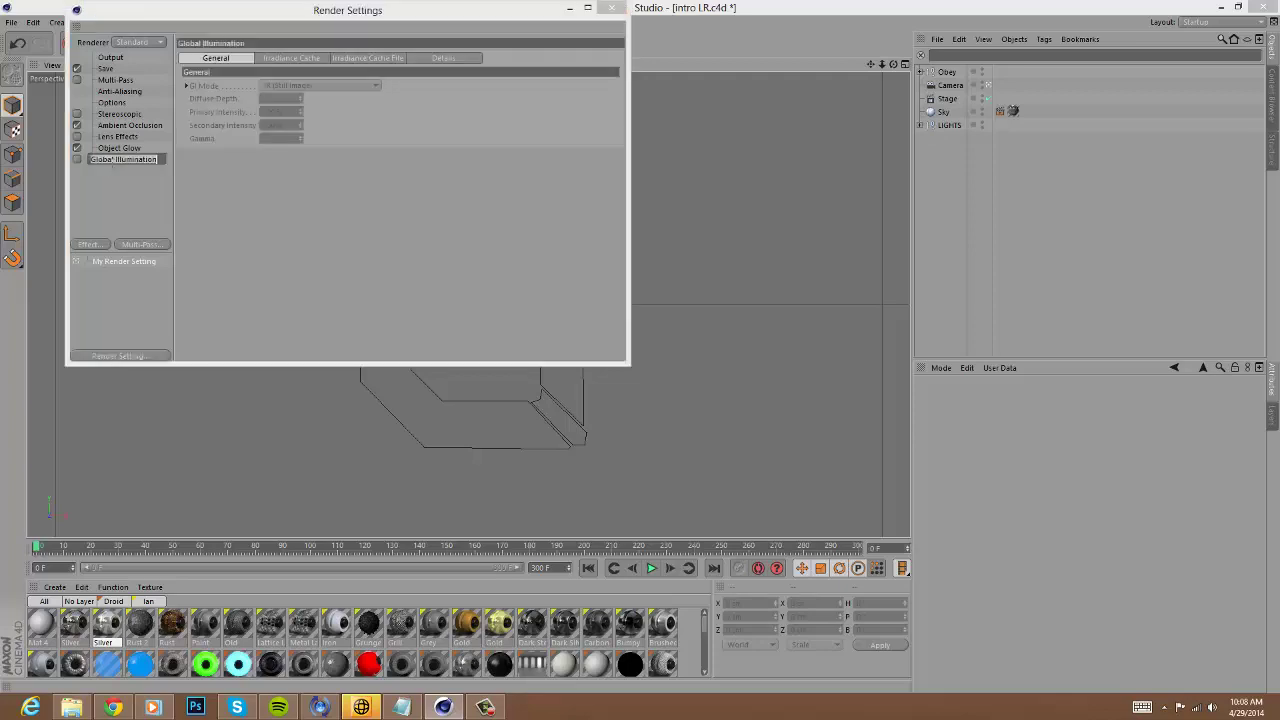
left_click(132, 189)
double_click(121, 161)
left_click(126, 179)
left_click(116, 159)
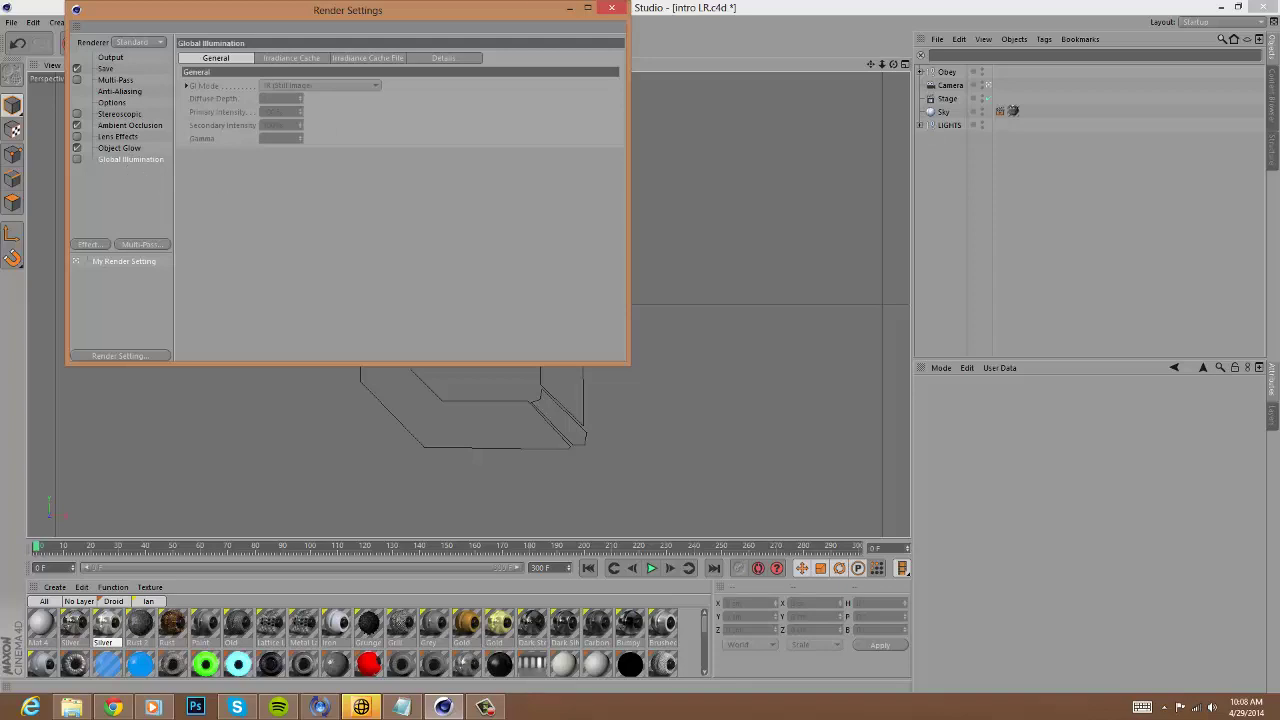
left_click(611, 8)
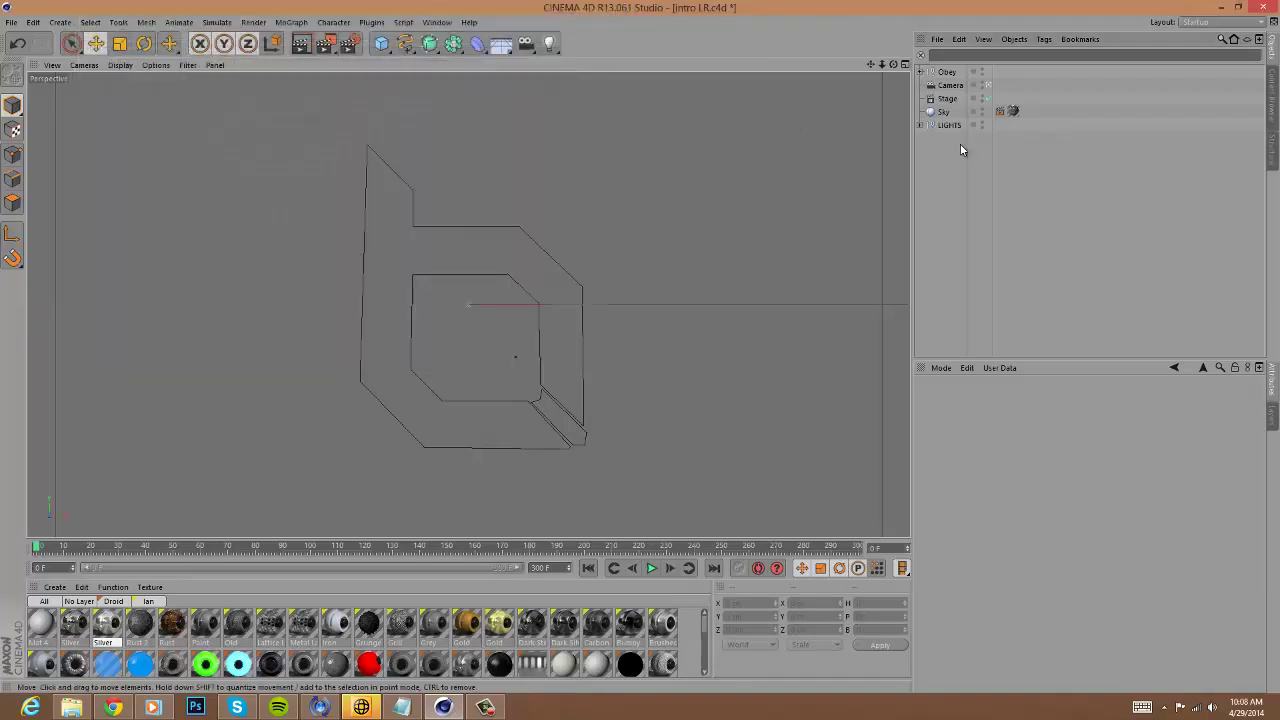
left_click(500, 705)
left_click(1037, 234)
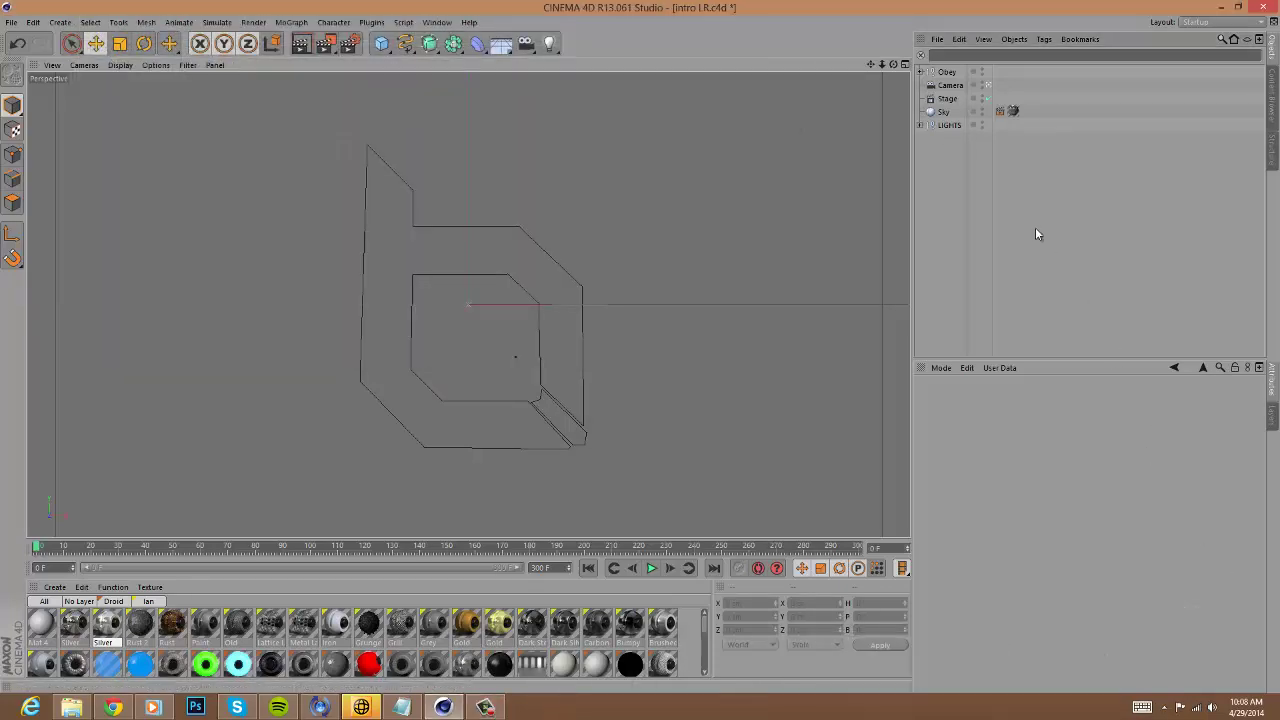
Select the Obey null with its child paths and merge them into one spline with Connect Objects + Delete.
left_click(941, 74)
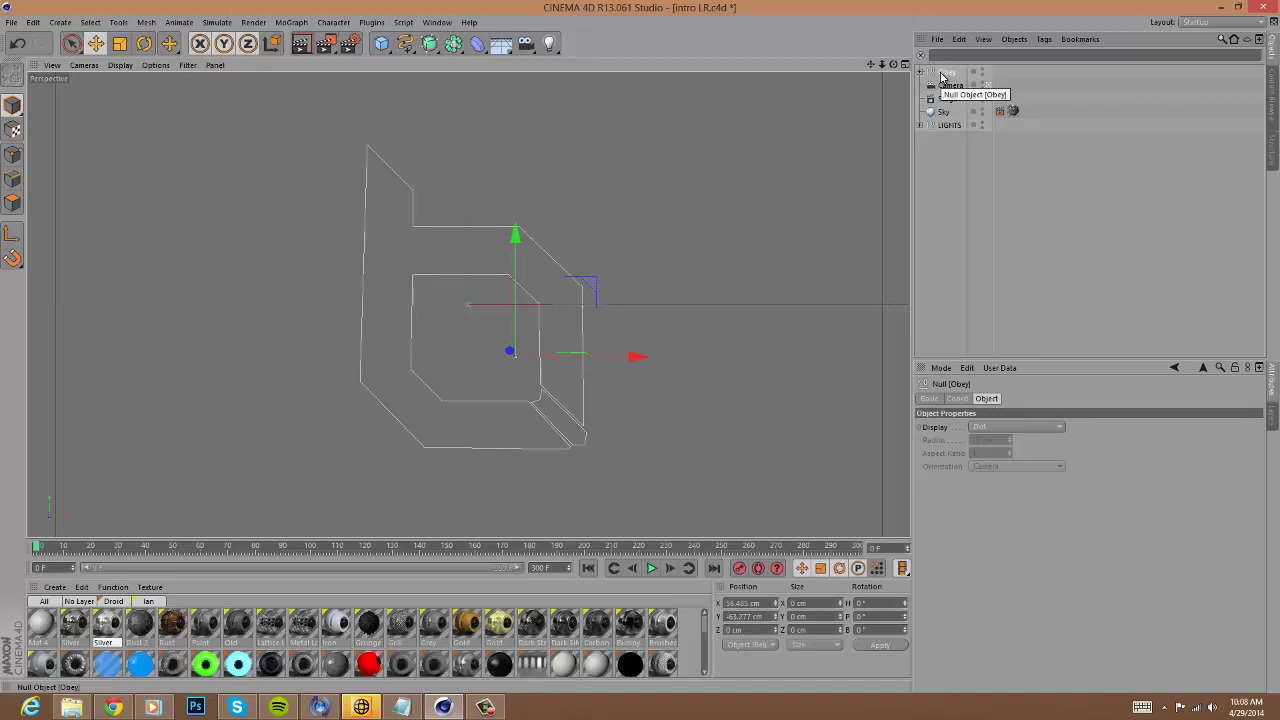
right_click(941, 76)
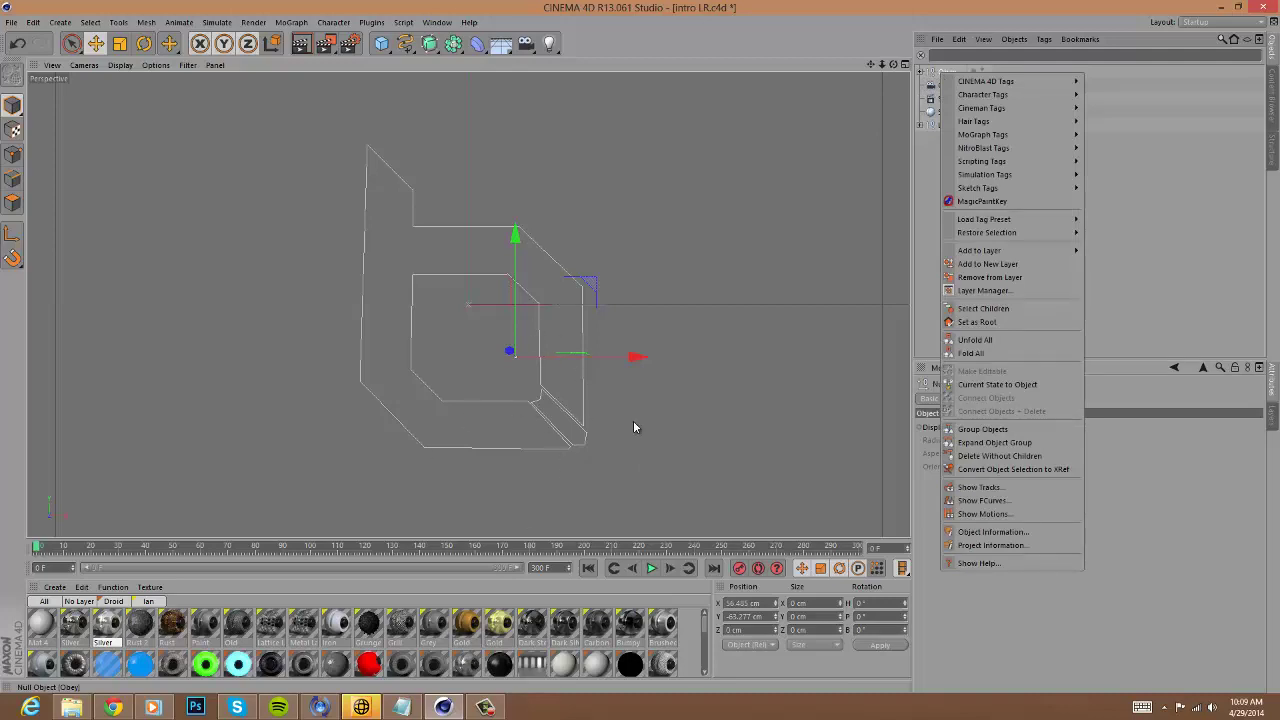
left_click(990, 308)
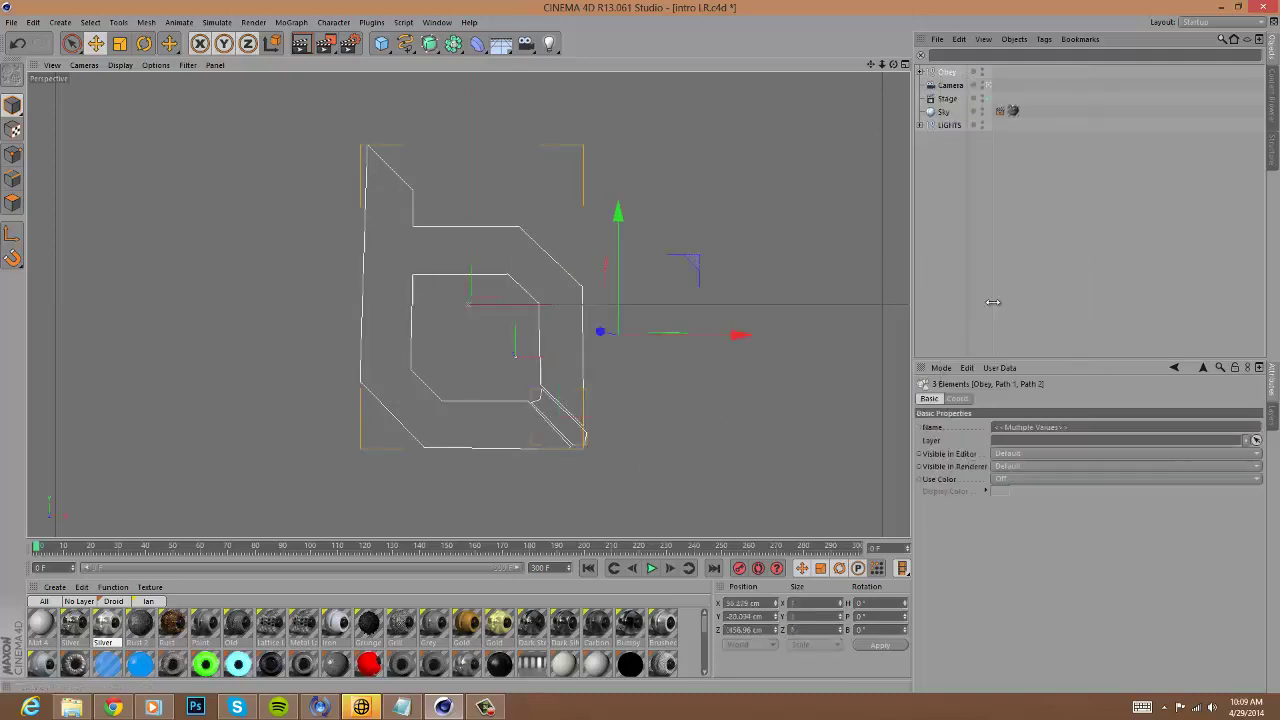
right_click(948, 73)
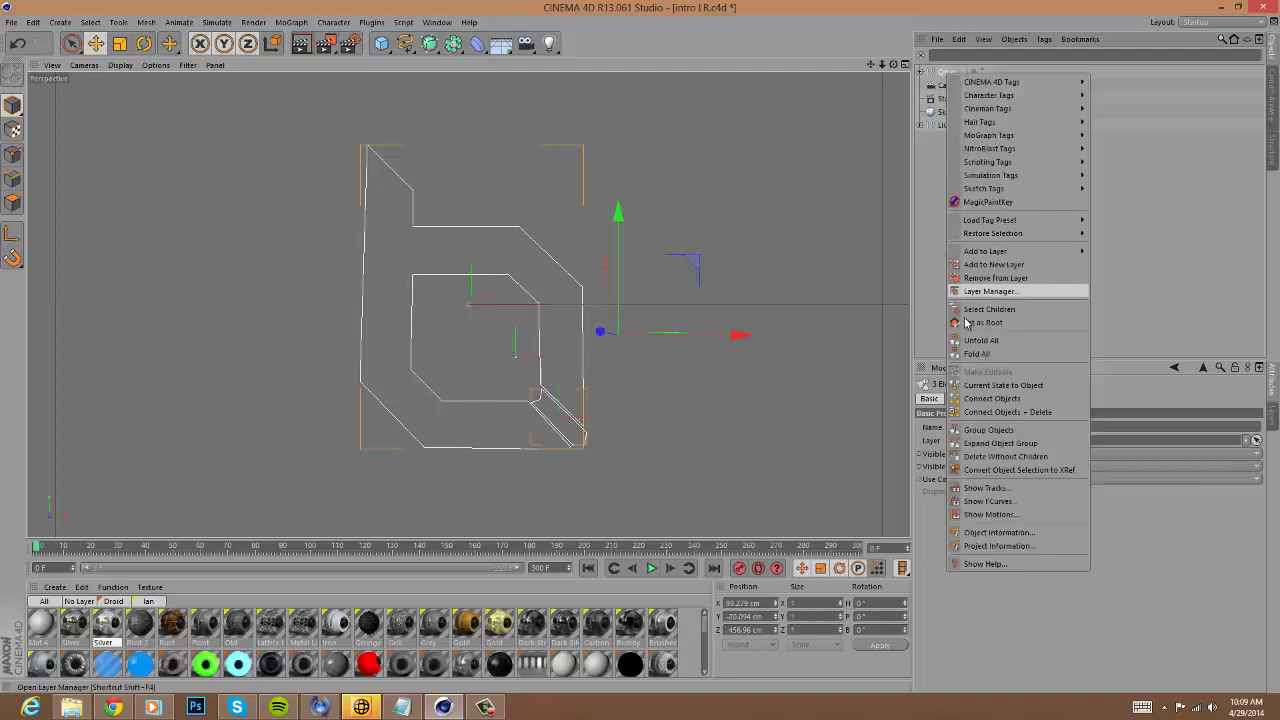
left_click(997, 411)
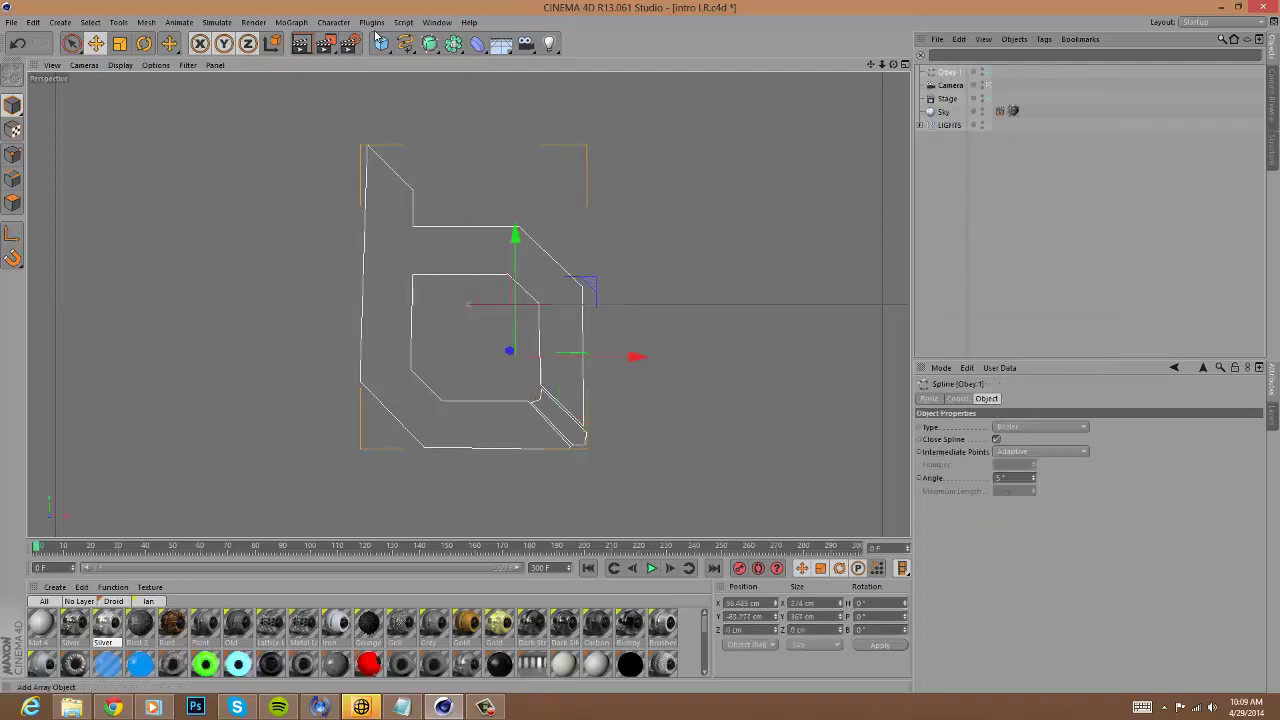
Try a Loft NURBS on the merged Obey spline, and undo both the loft and the view change.
left_click(430, 45, "alt")
left_click_drag(559, 81, 554, 91, "alt")
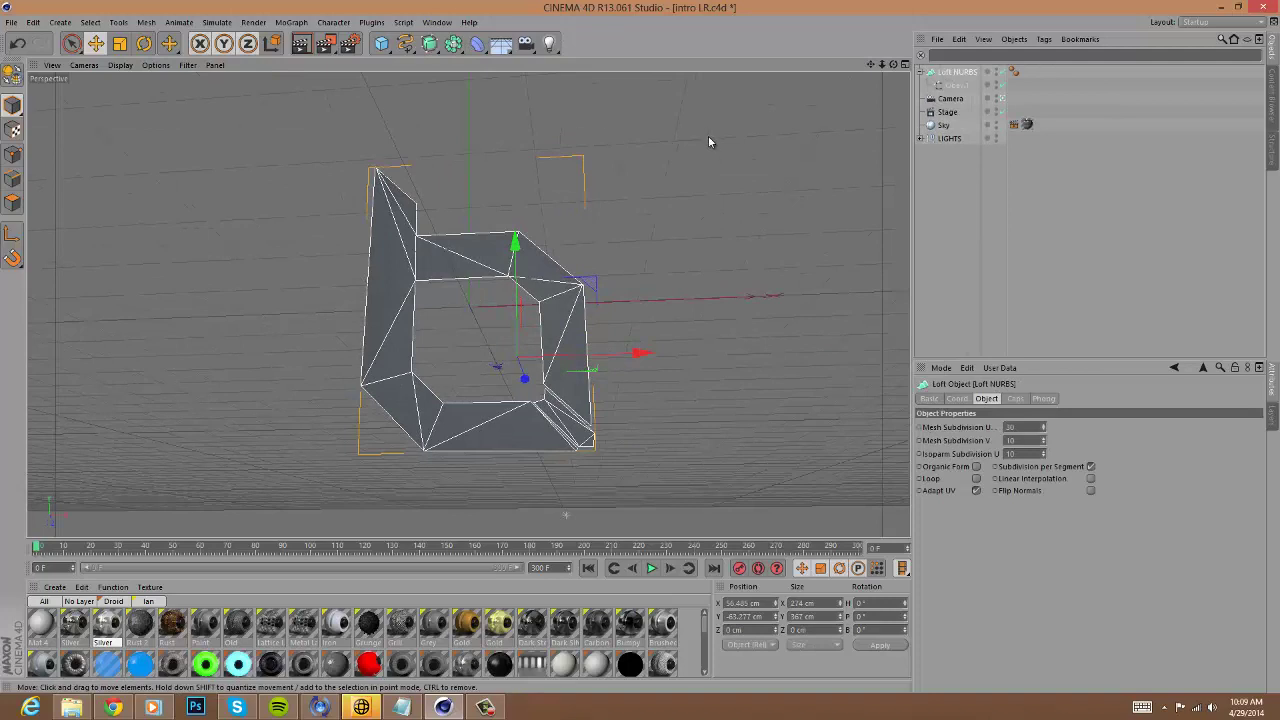
key("ctrl+z")
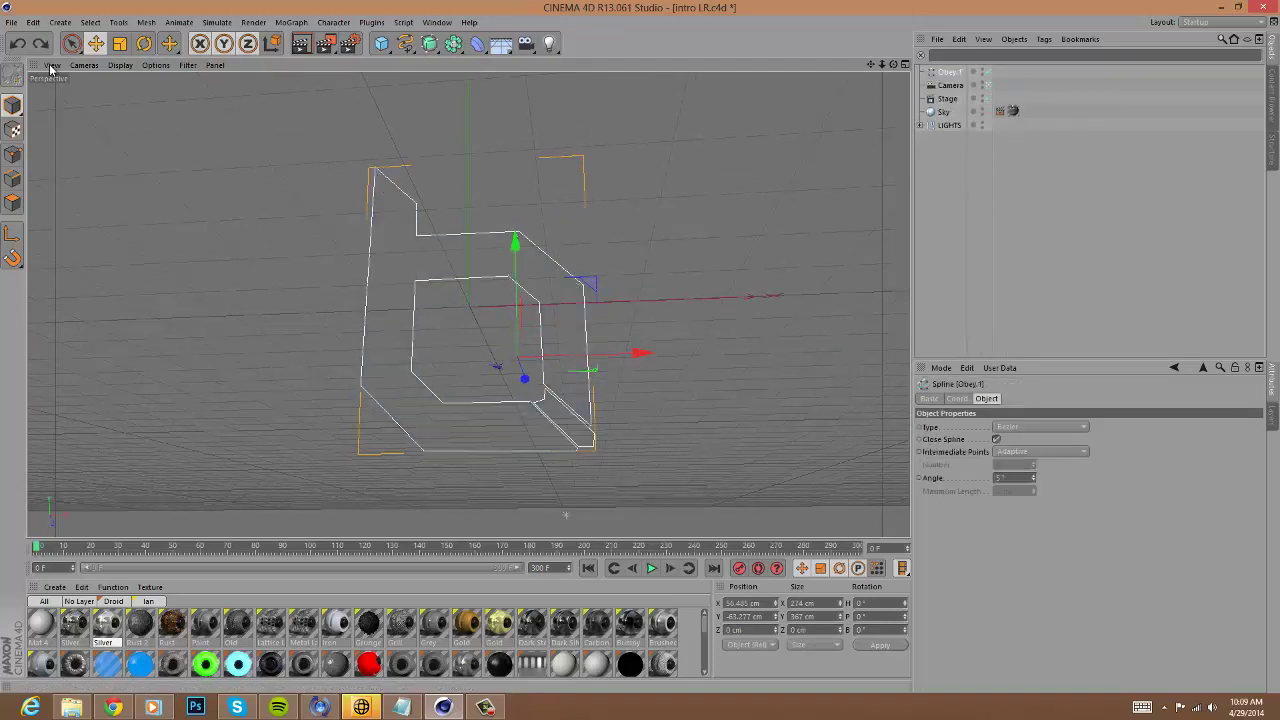
left_click(50, 65)
left_click(83, 108)
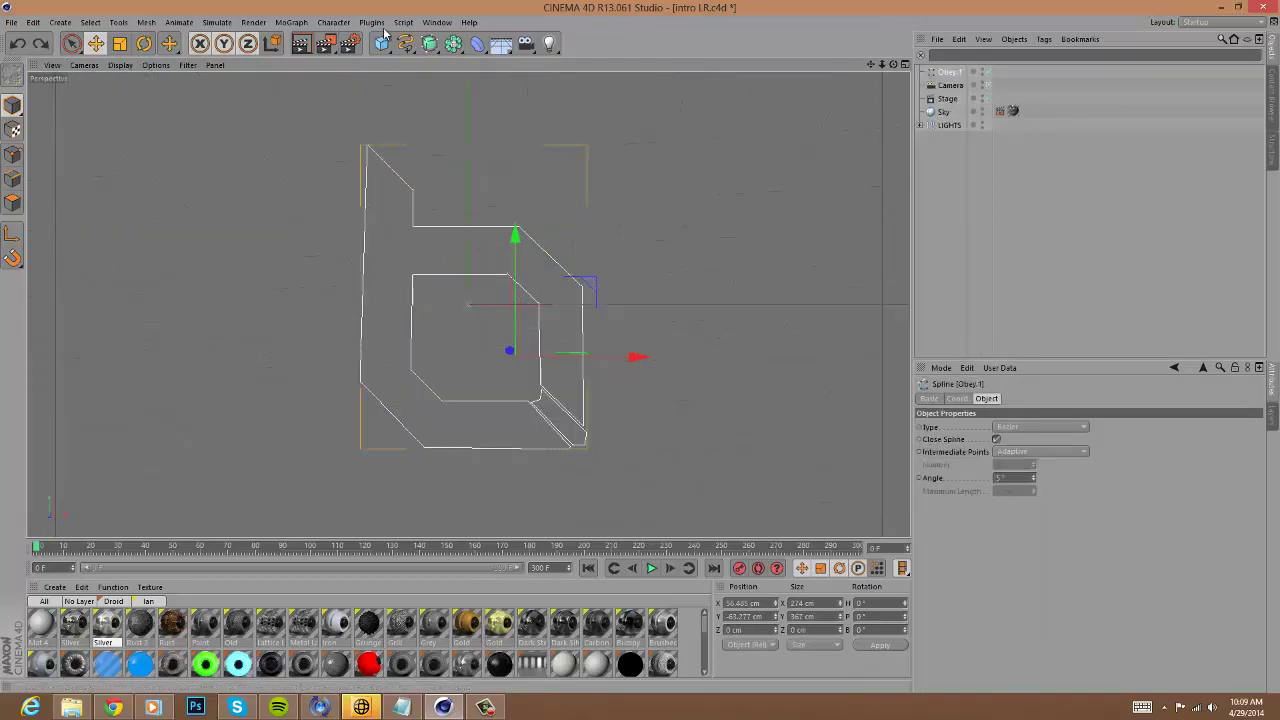
Place the merged Obey spline in an Extrude NURBS and set its Z movement to 40 cm.
left_click_drag(430, 45, 565, 64, "alt")
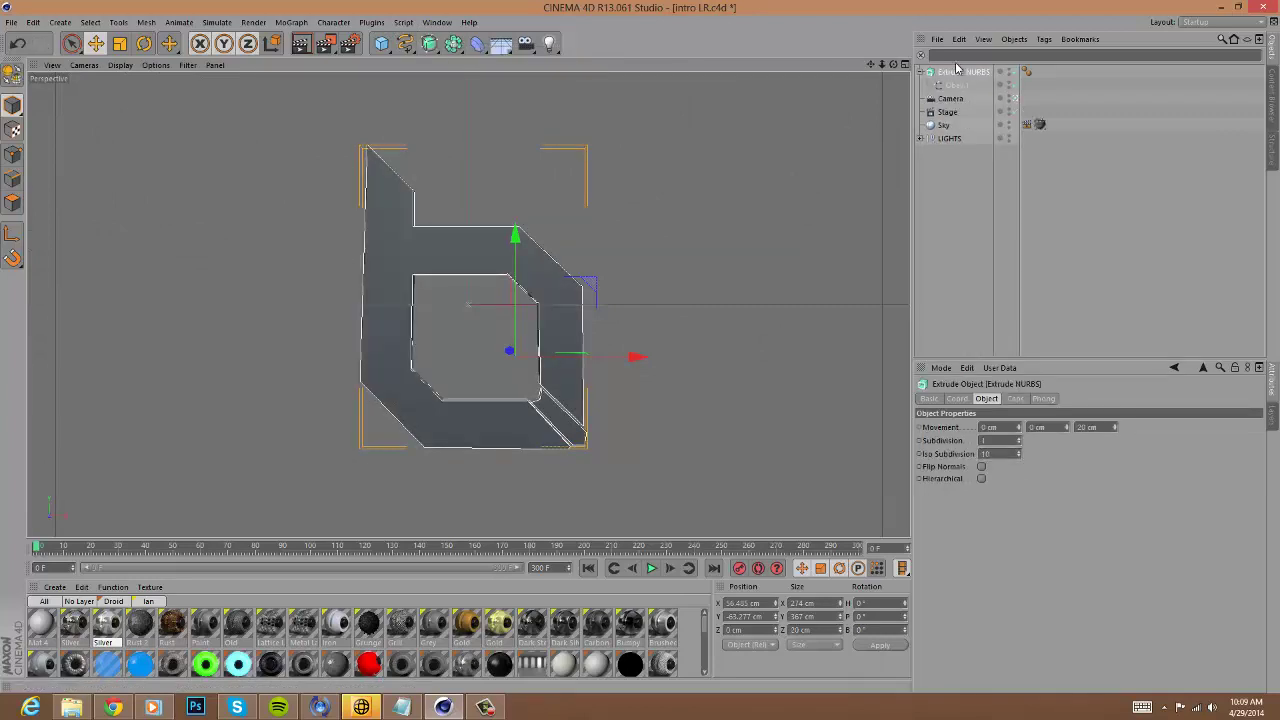
left_click(921, 72)
left_click(906, 65)
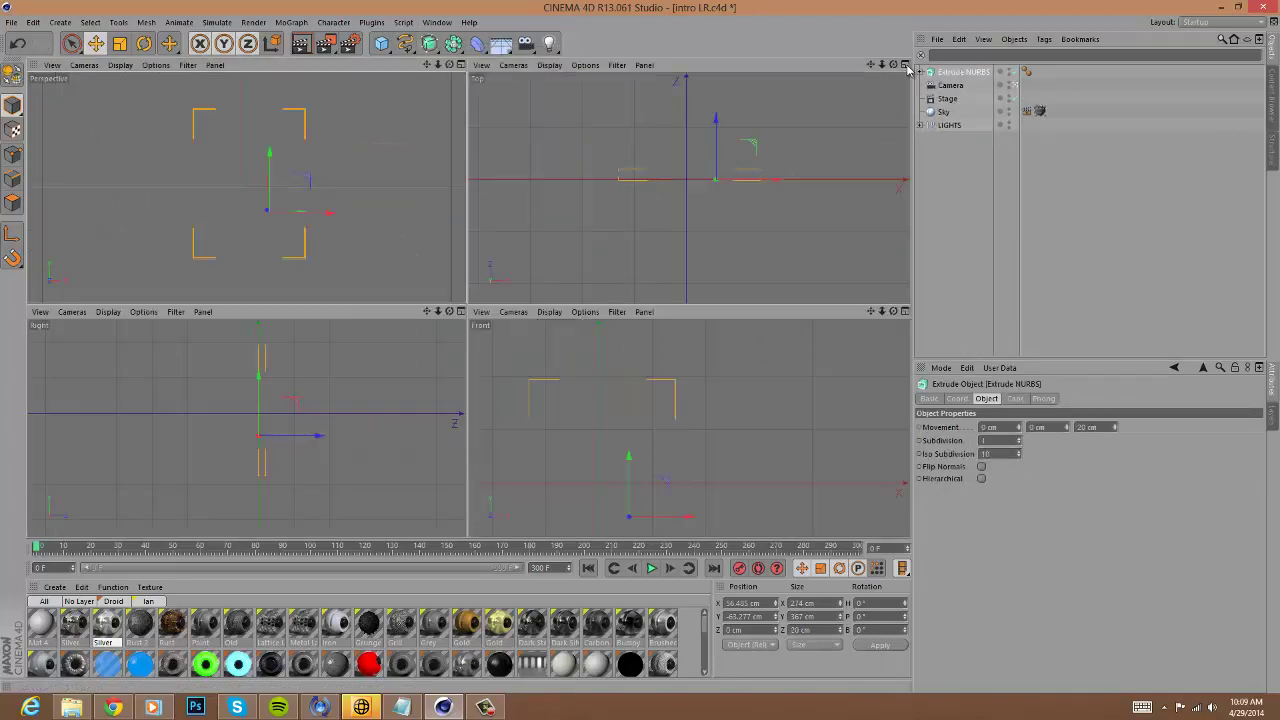
left_click(461, 65)
left_click(906, 65)
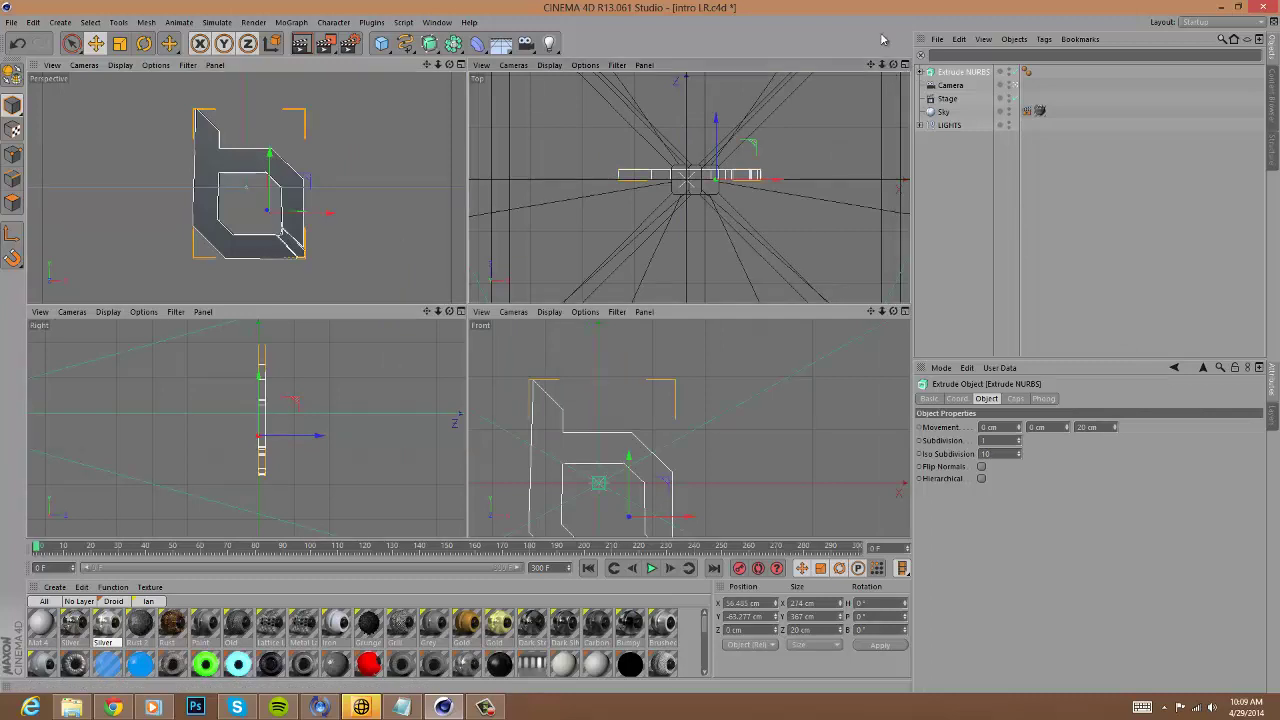
left_click_drag(882, 67, 686, 186)
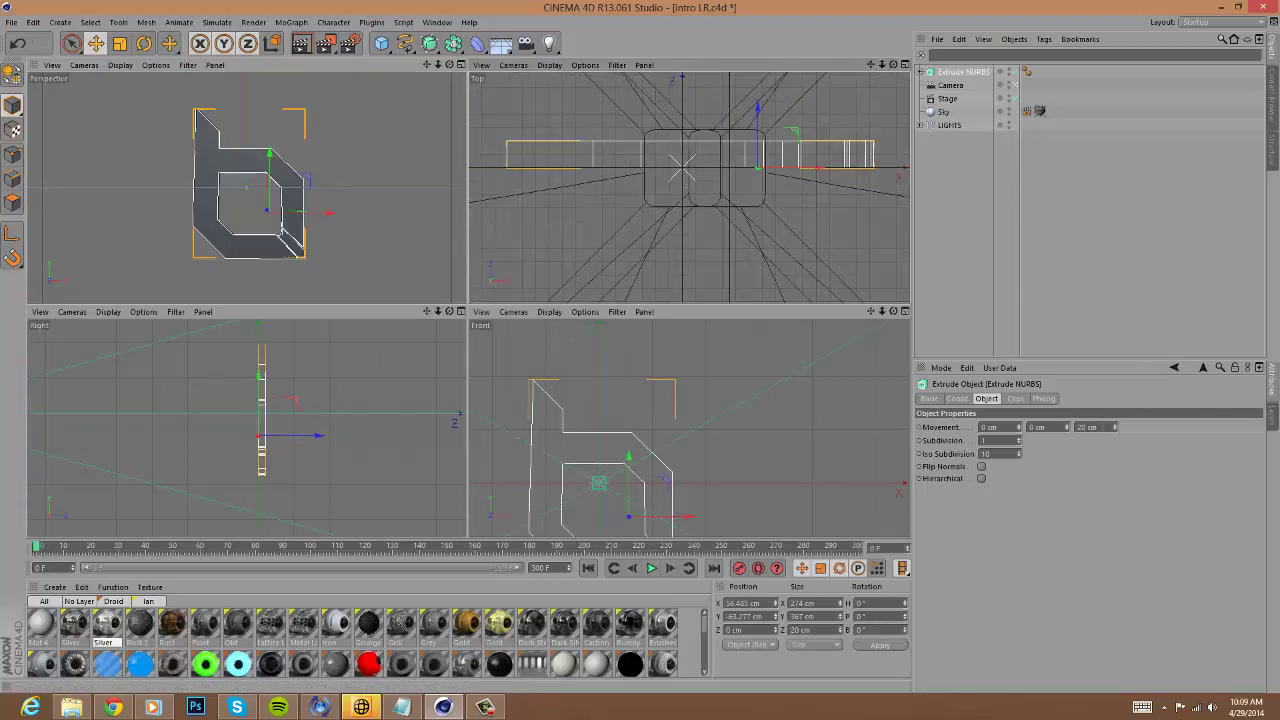
left_click_drag(1117, 431, 1116, 429)
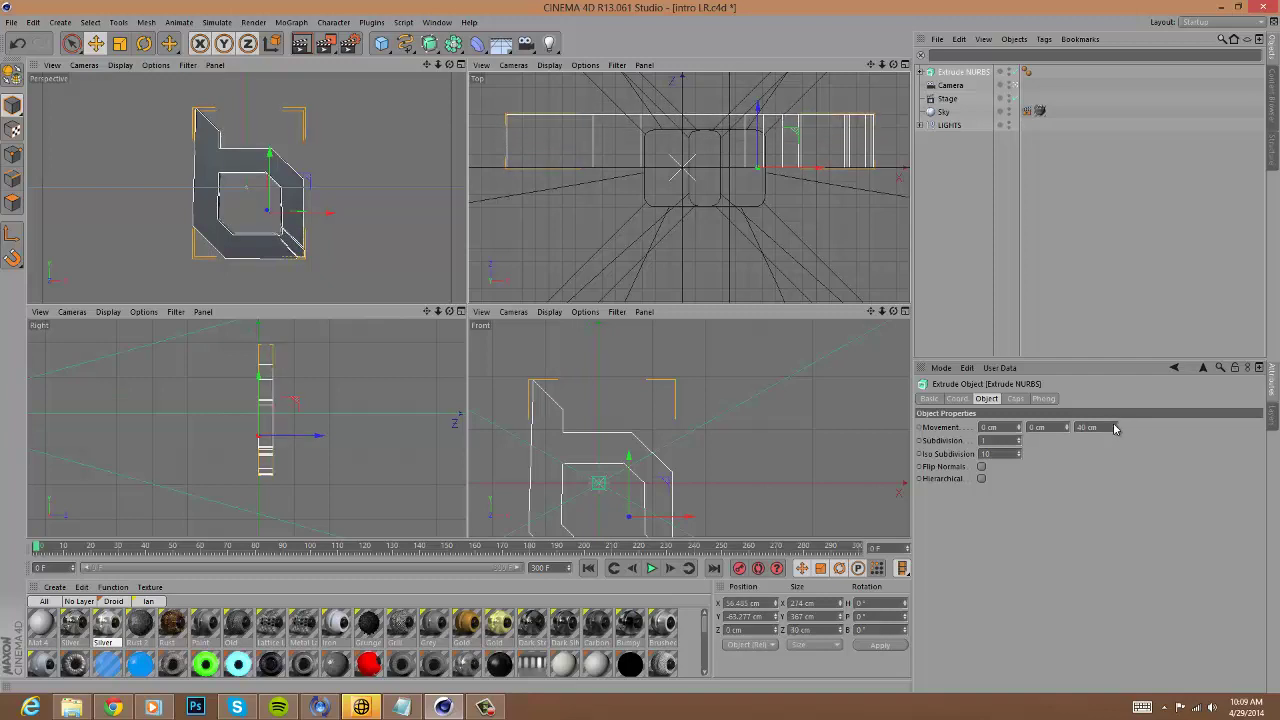
Set the Extrude NURBS depth along Z to 50 cm.
left_click(1014, 399)
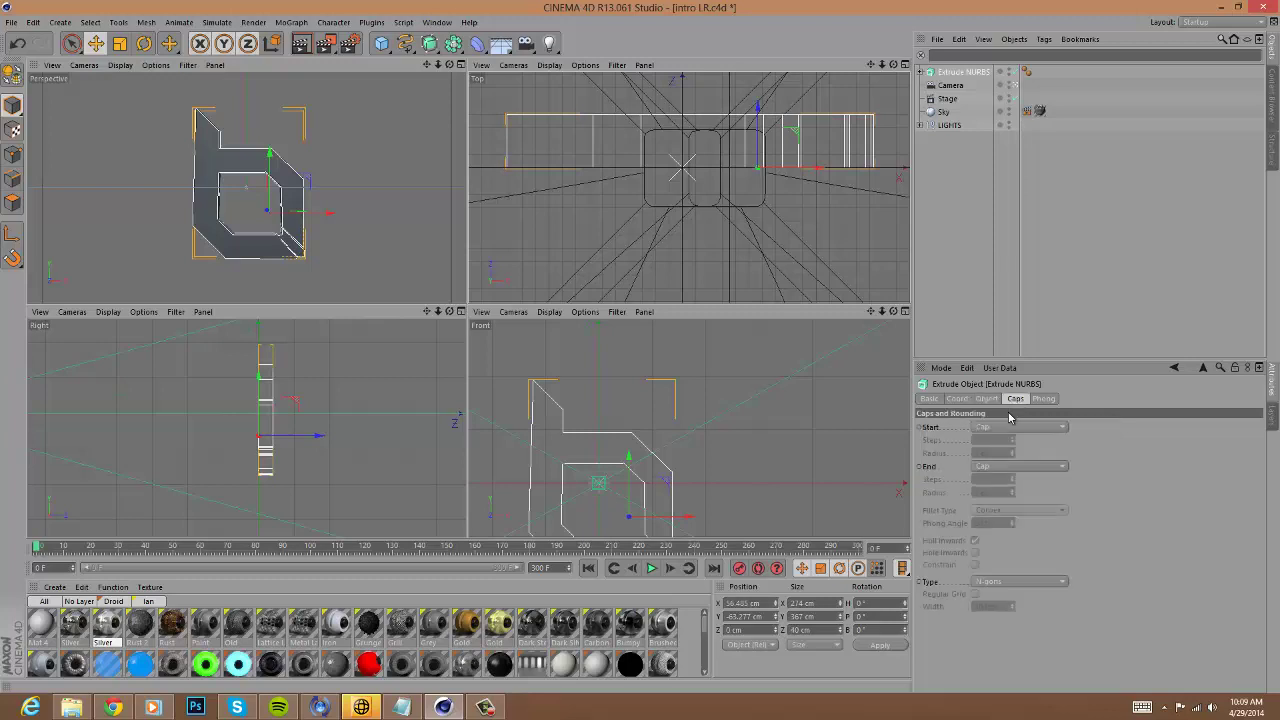
left_click(1012, 428)
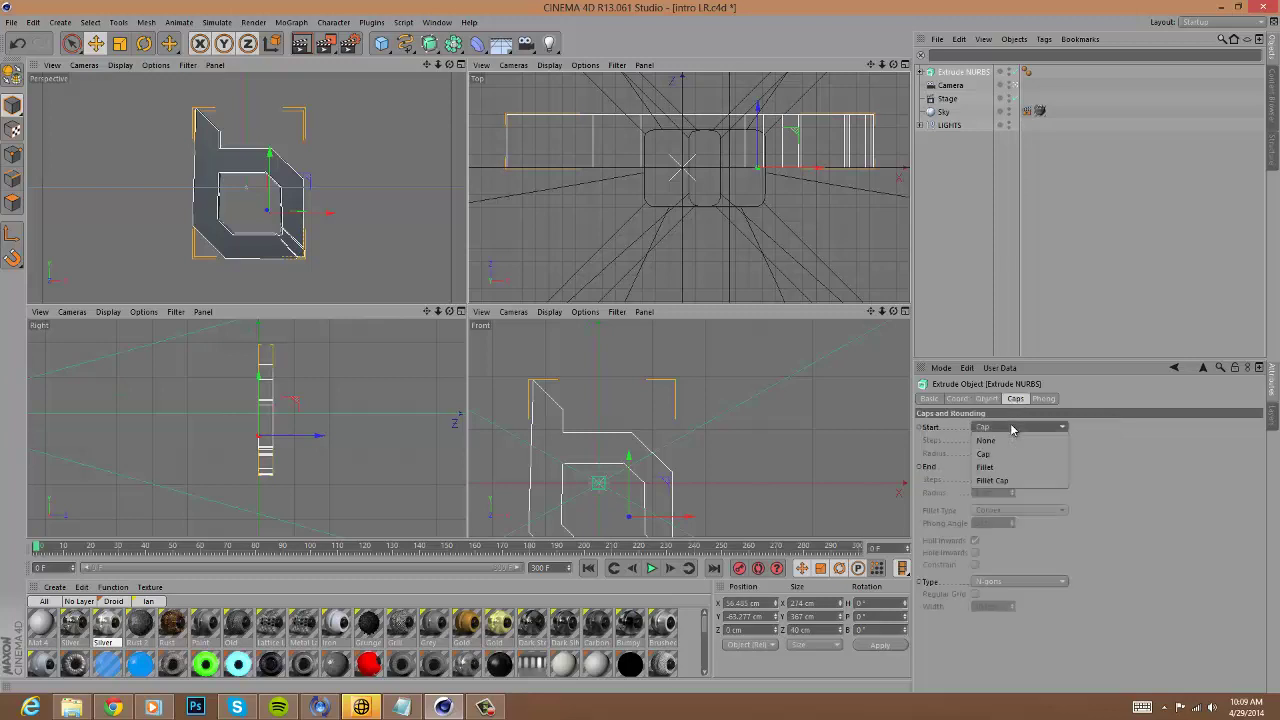
left_click(1037, 130)
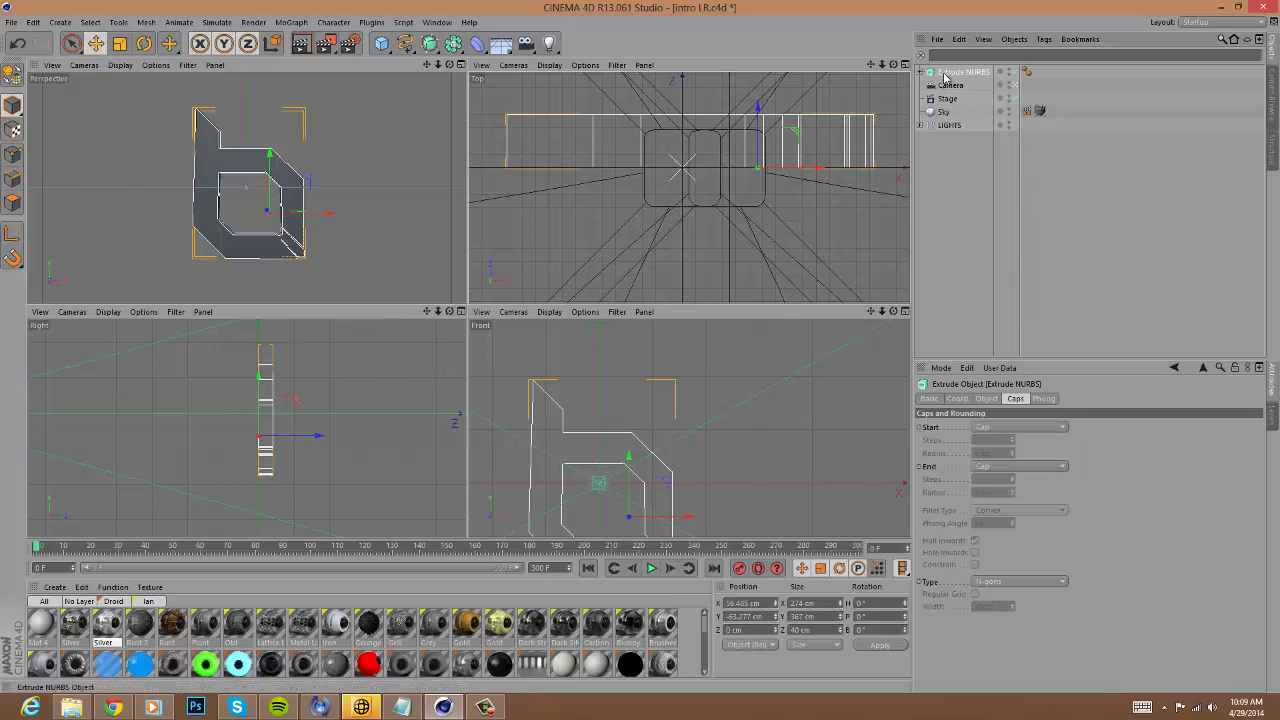
left_click(985, 398)
left_click_drag(1101, 427, 937, 421)
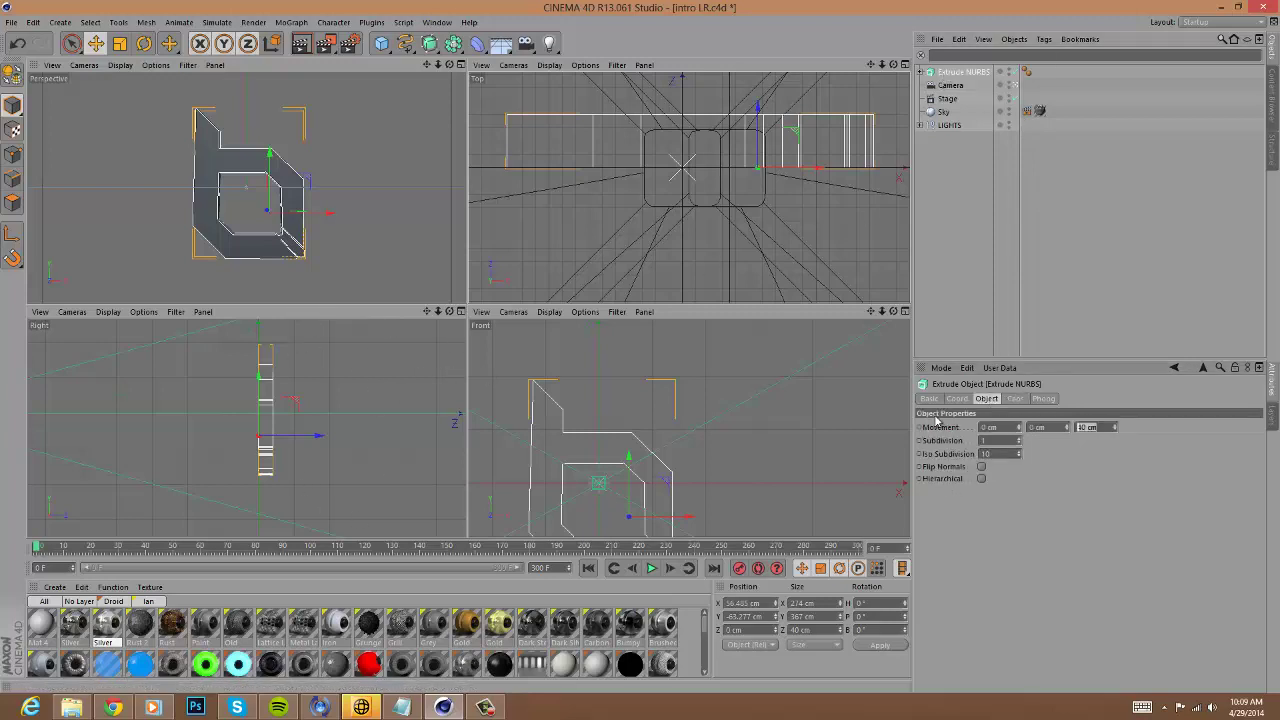
type("50")
key("Return")
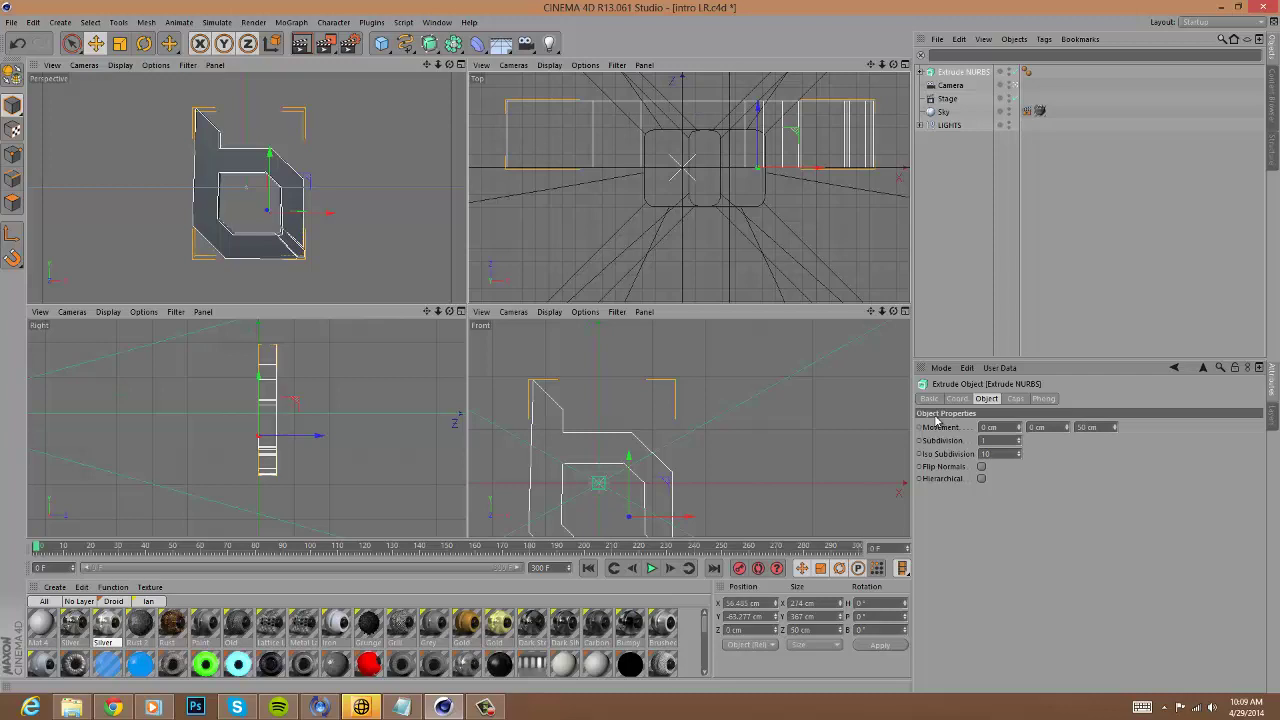
Change both the start and end caps of the extruded logo to Fillet Cap.
left_click(1015, 398)
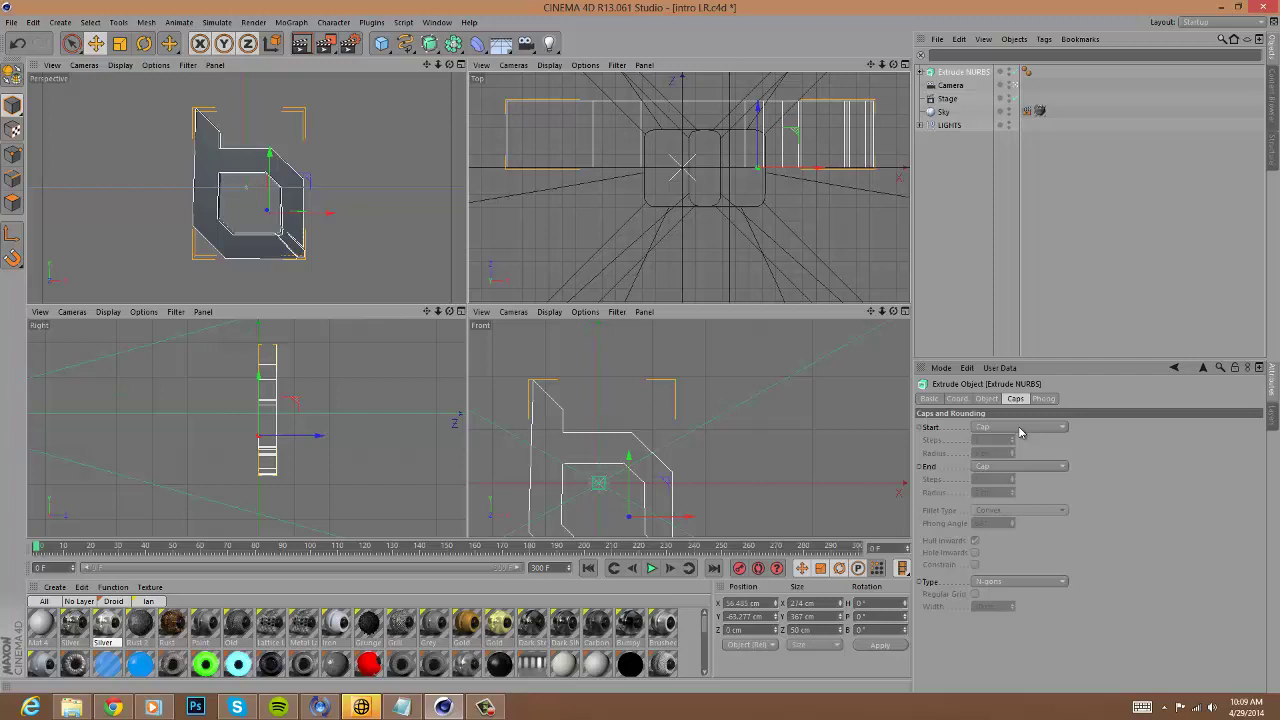
left_click(1020, 428)
left_click(1018, 481)
left_click(1032, 467)
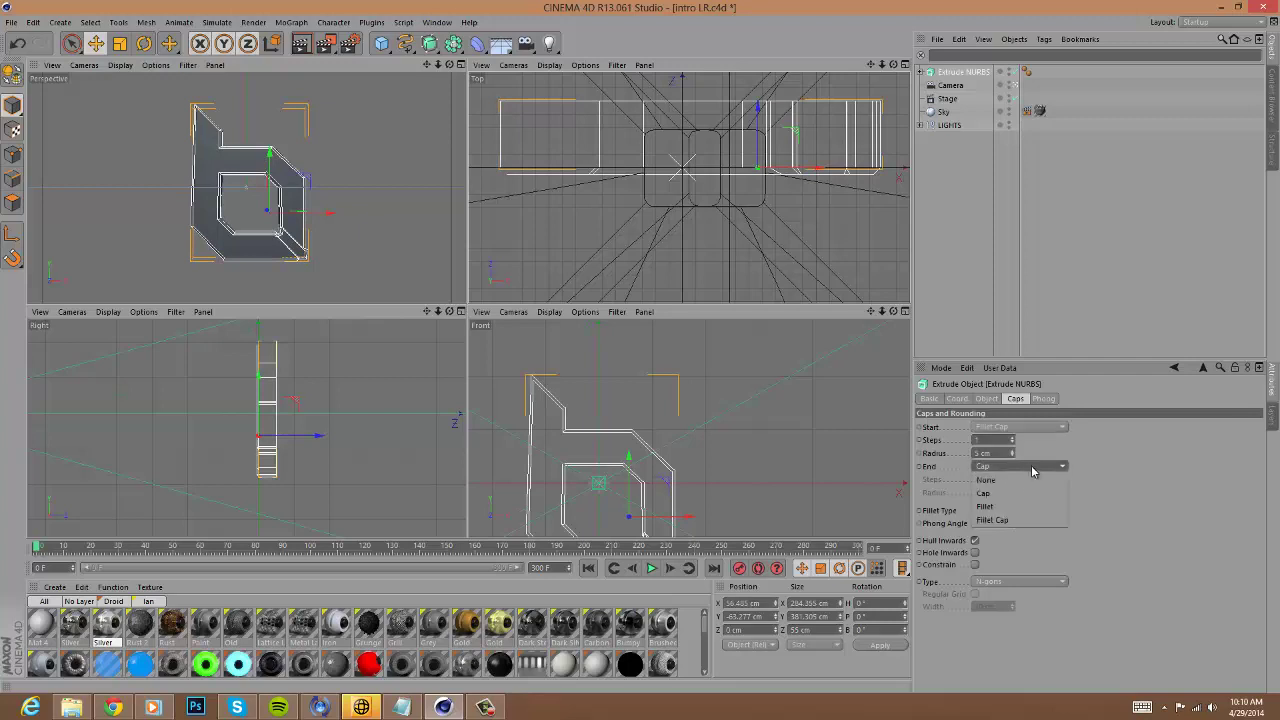
left_click(1036, 520)
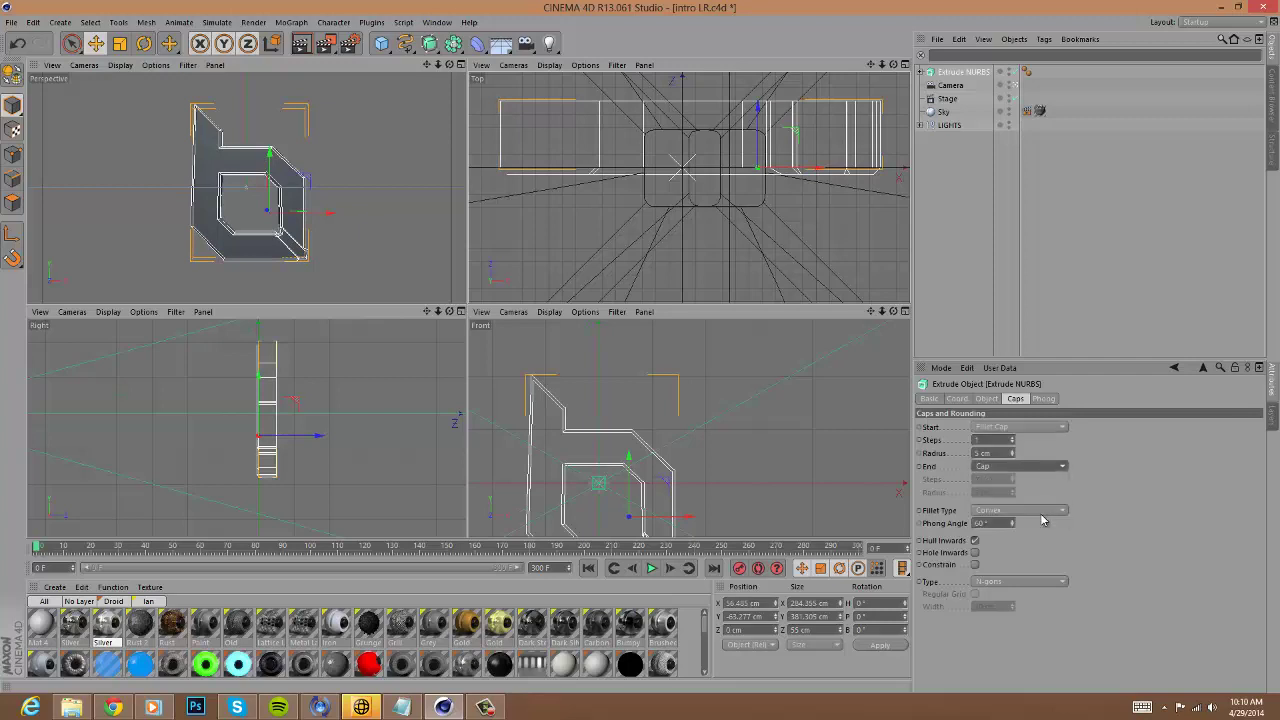
Set the radius to 2 cm and the steps to 3 for both fillet caps, and deselect the logo.
left_click(1000, 452)
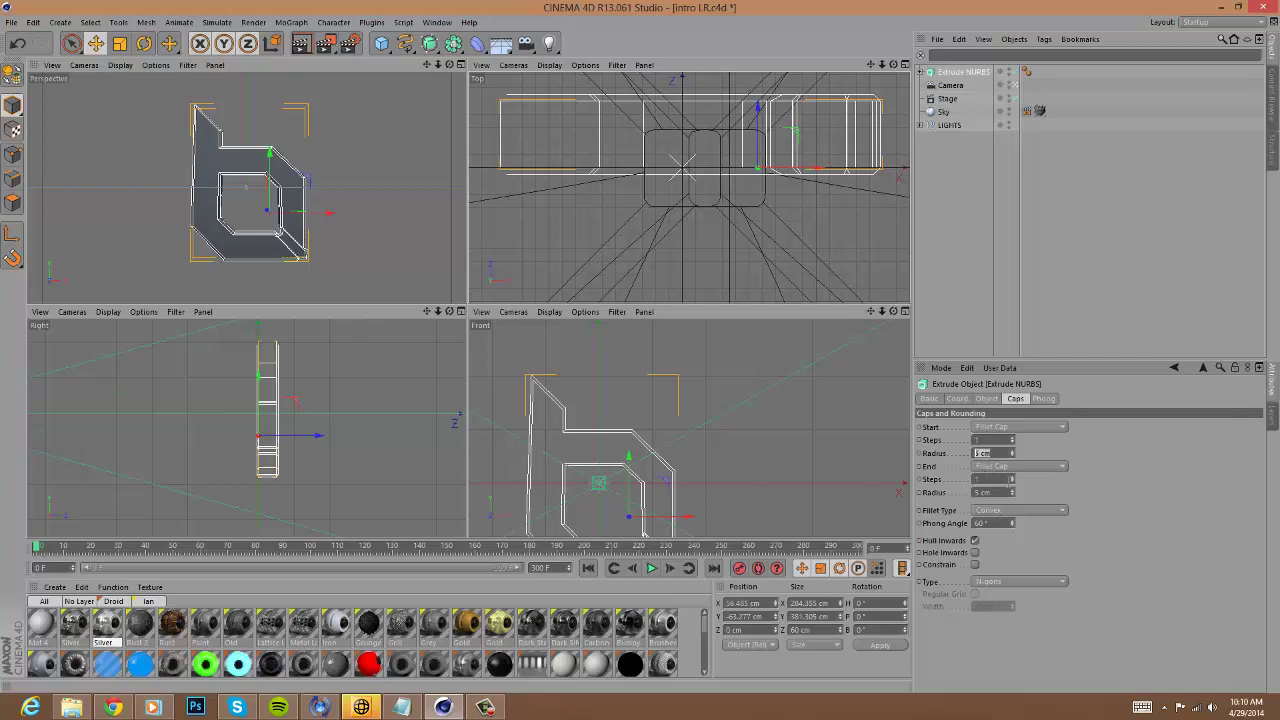
key("BackSpace")
key("BackSpace")
key("BackSpace")
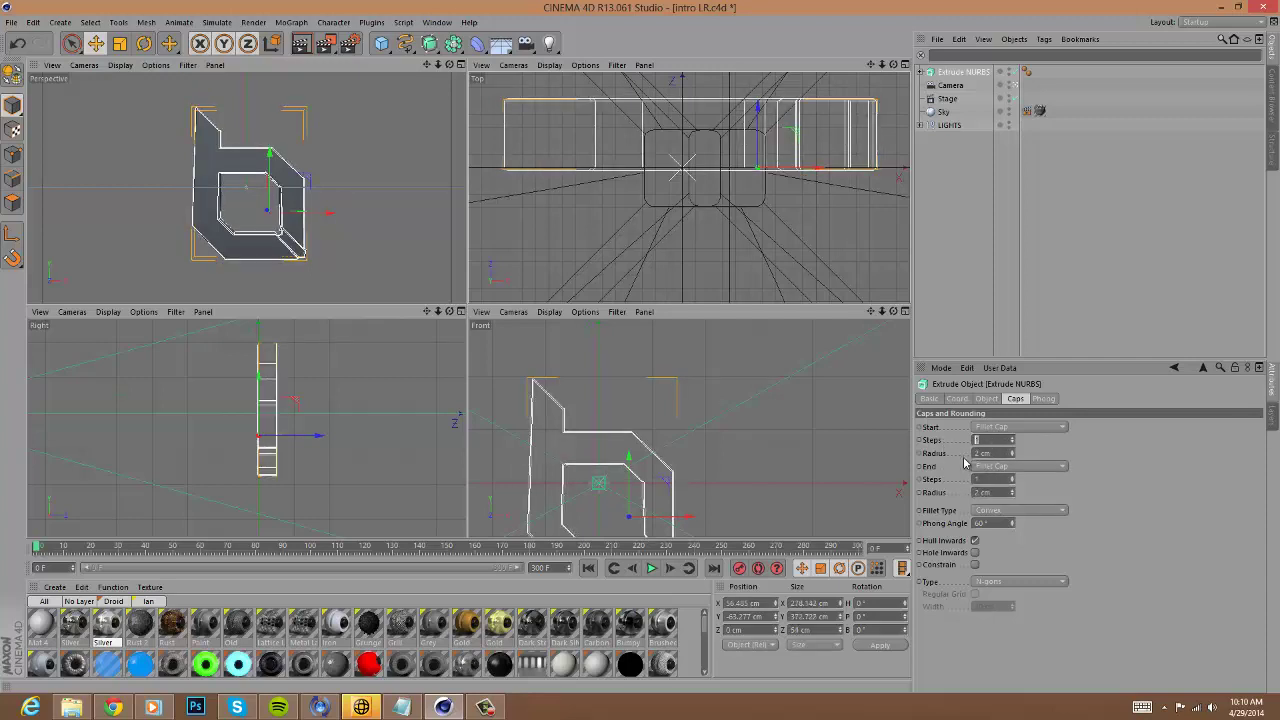
left_click(1030, 340)
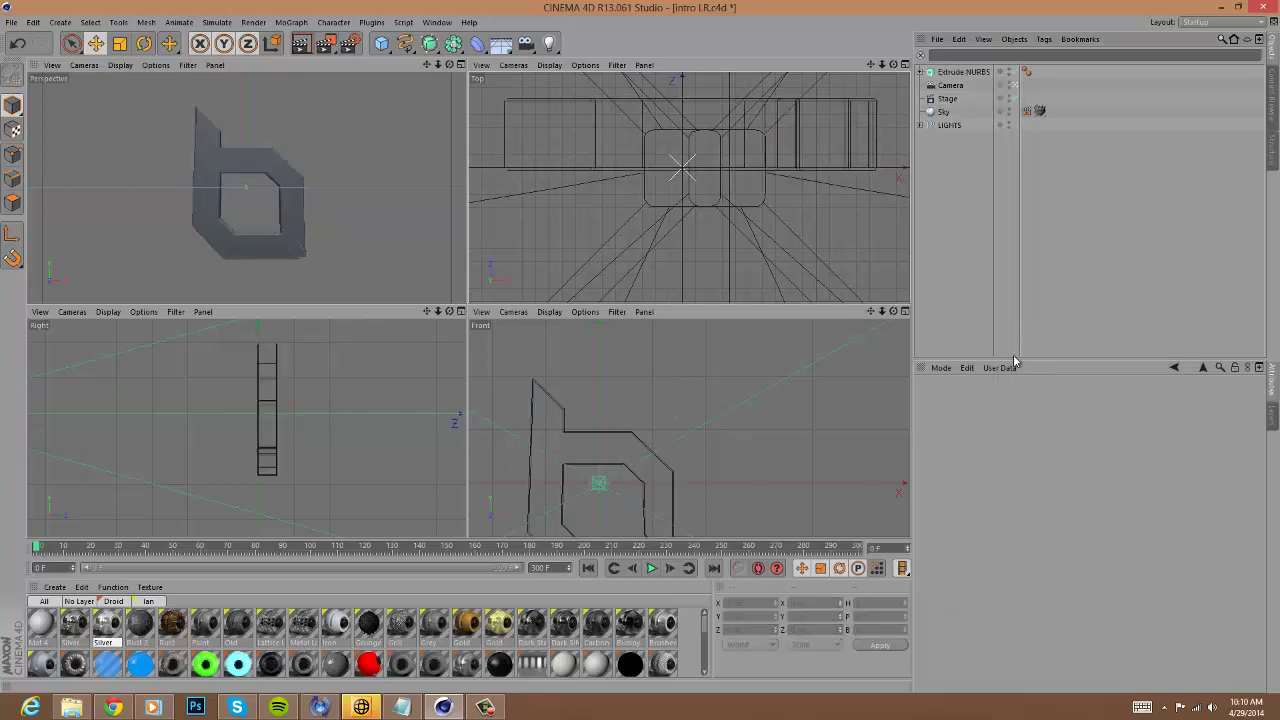
Inspect the logo's bevel up close outside the camera, raise the start and end fillet steps to 5, and return to the camera view.
left_click(460, 65)
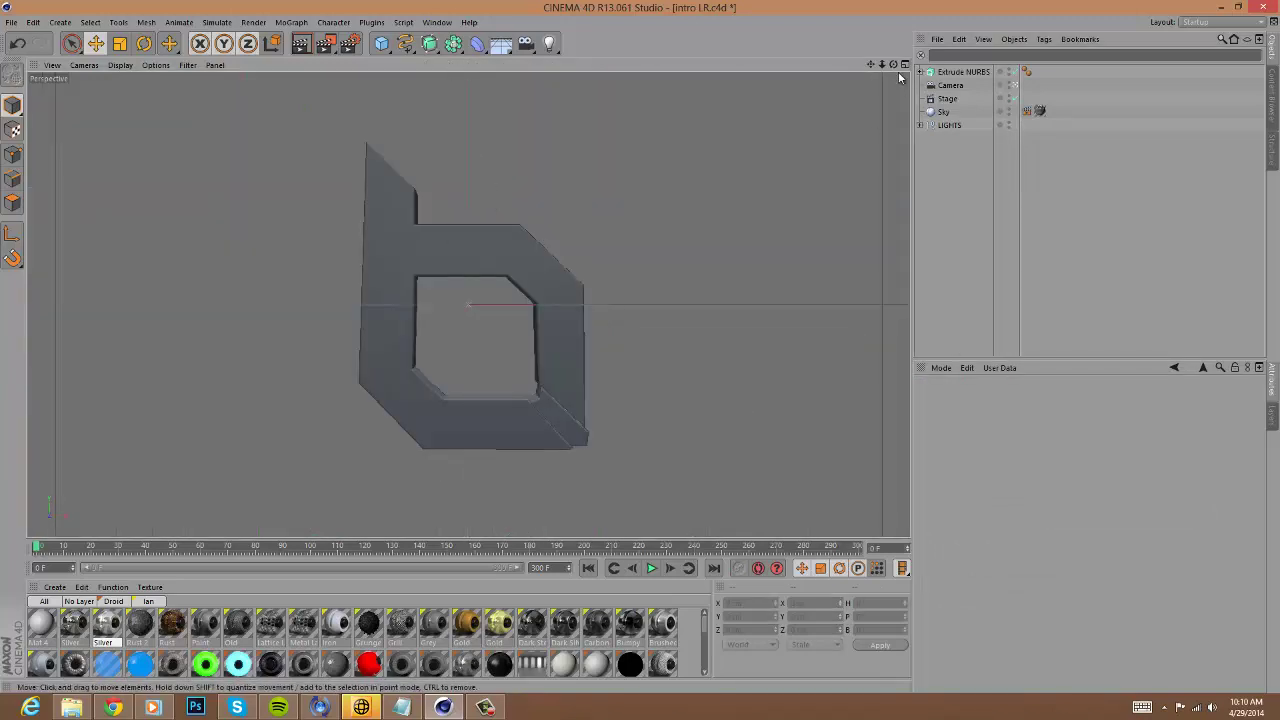
left_click(1015, 85)
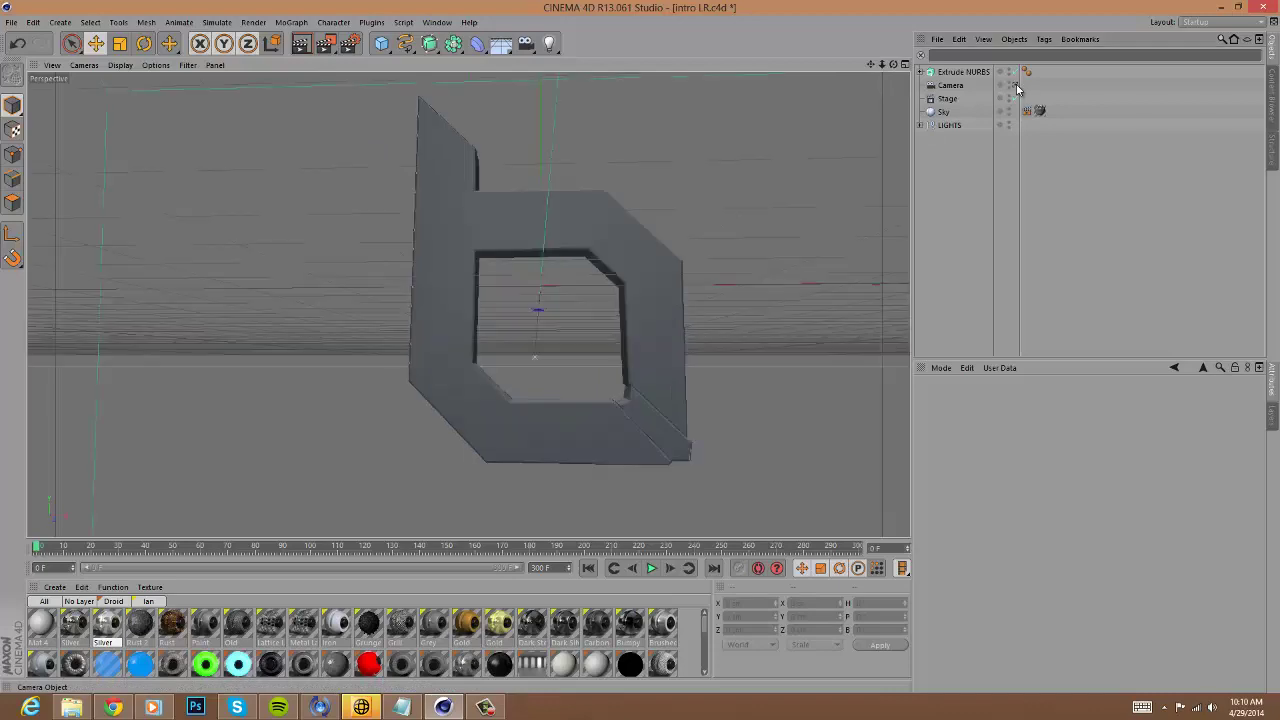
scroll(640, 340, "up", 10)
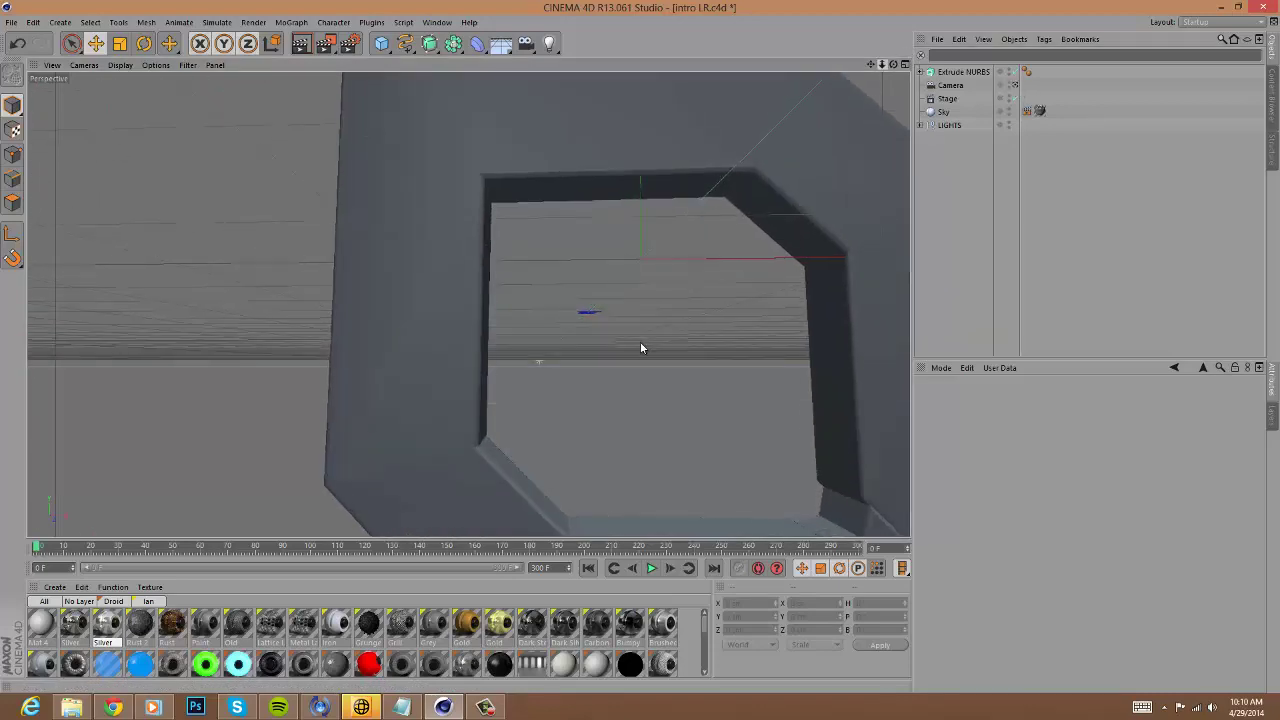
left_click(883, 101)
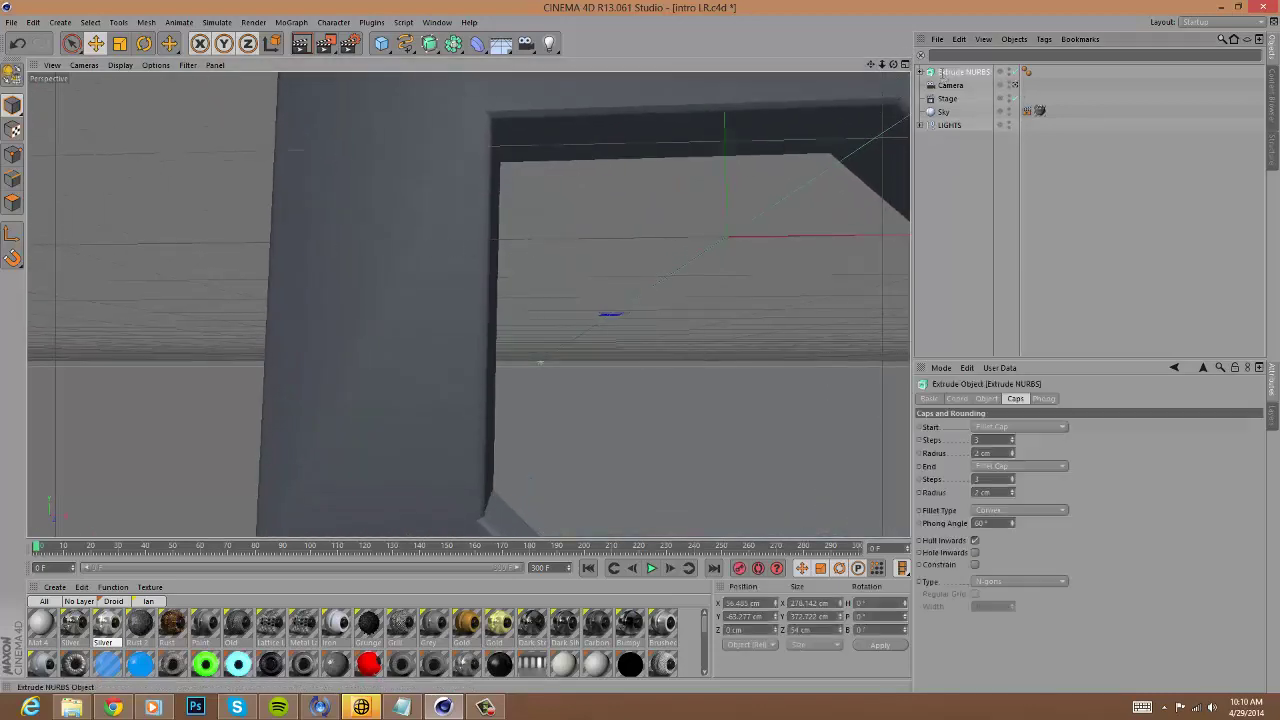
left_click(1012, 438)
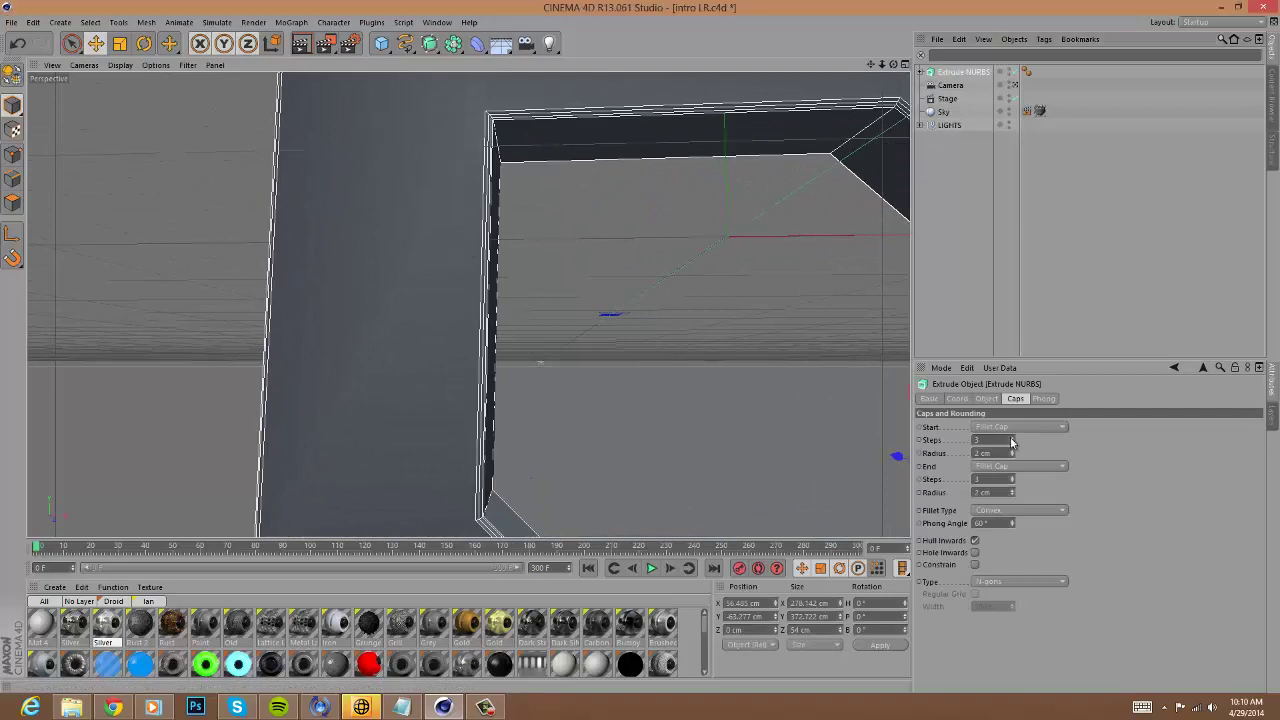
left_click(1012, 438)
left_click(1012, 438)
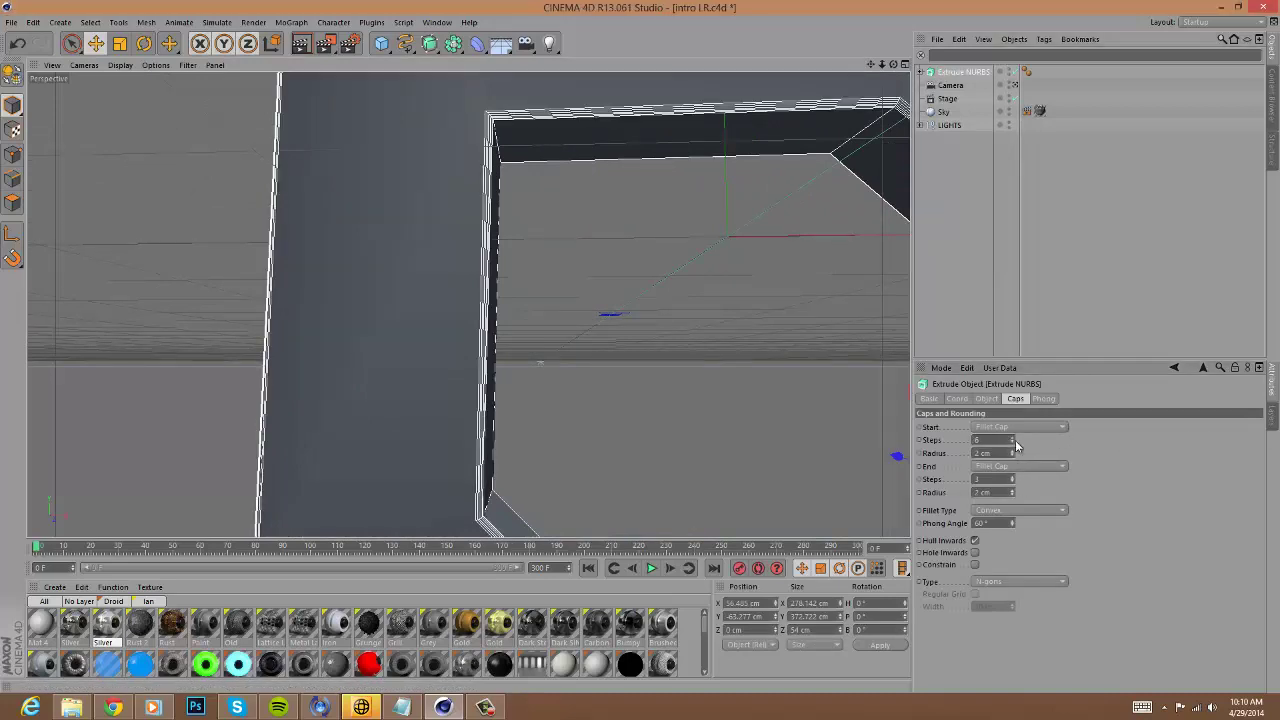
left_click(1012, 443)
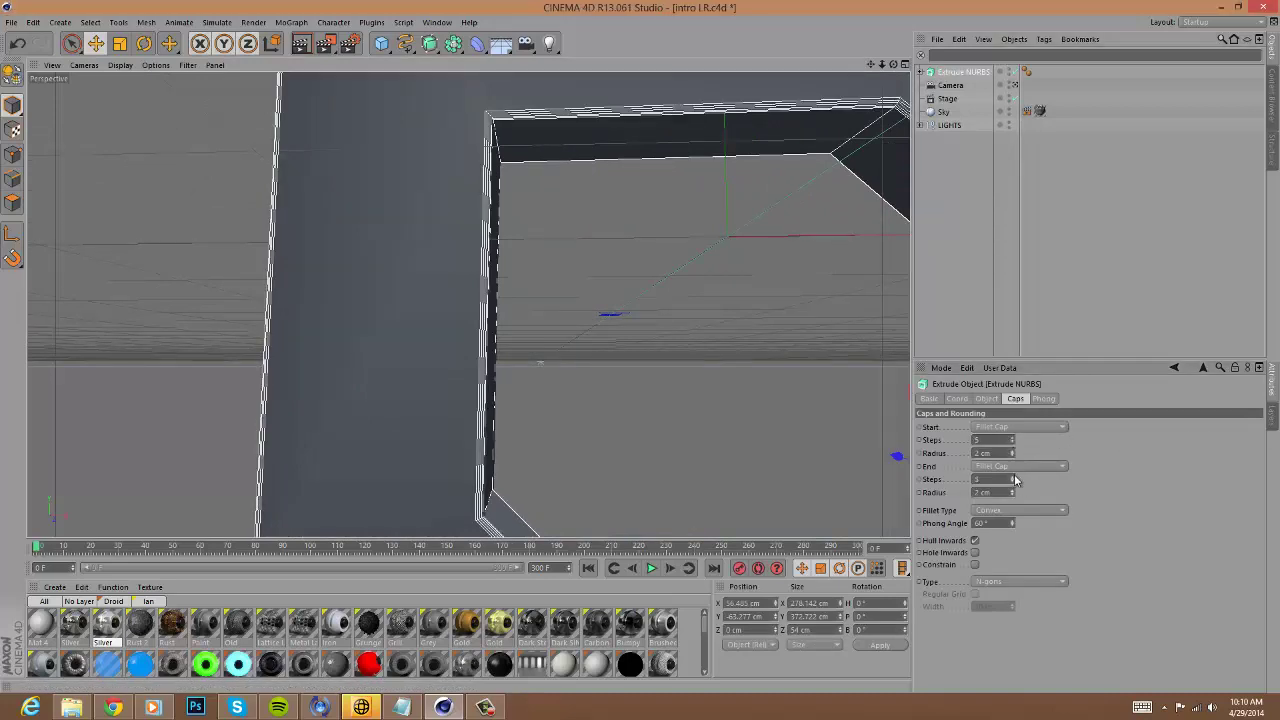
left_click(1013, 477)
left_click(1013, 477)
left_click(1085, 292)
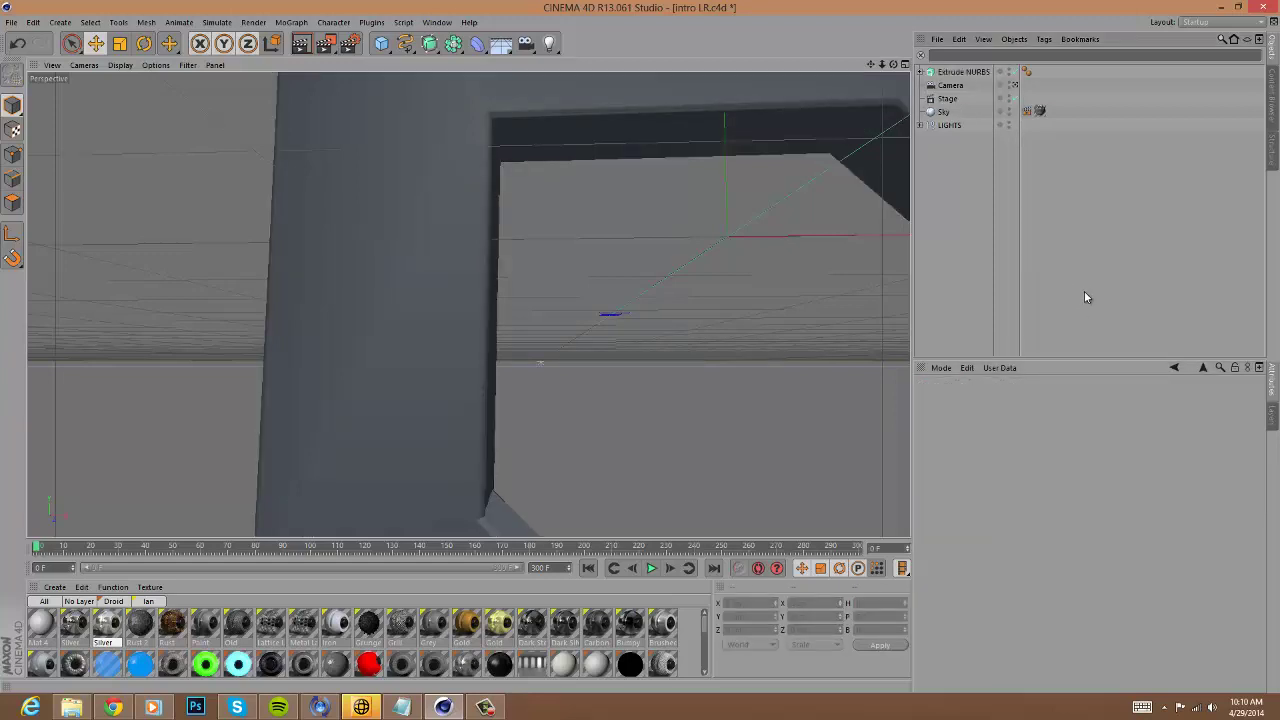
left_click(1015, 86)
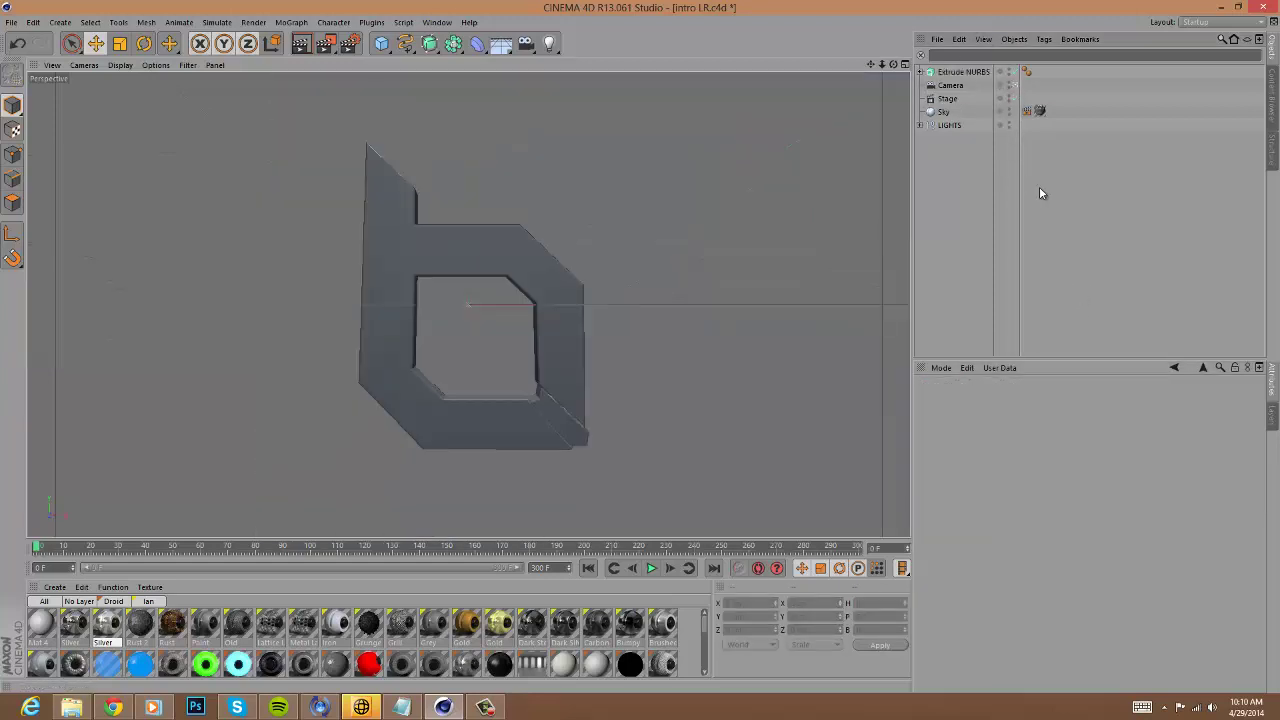
Hide the extruded logo and add a Tube primitive with its orientation set to +Z.
left_click(1009, 73)
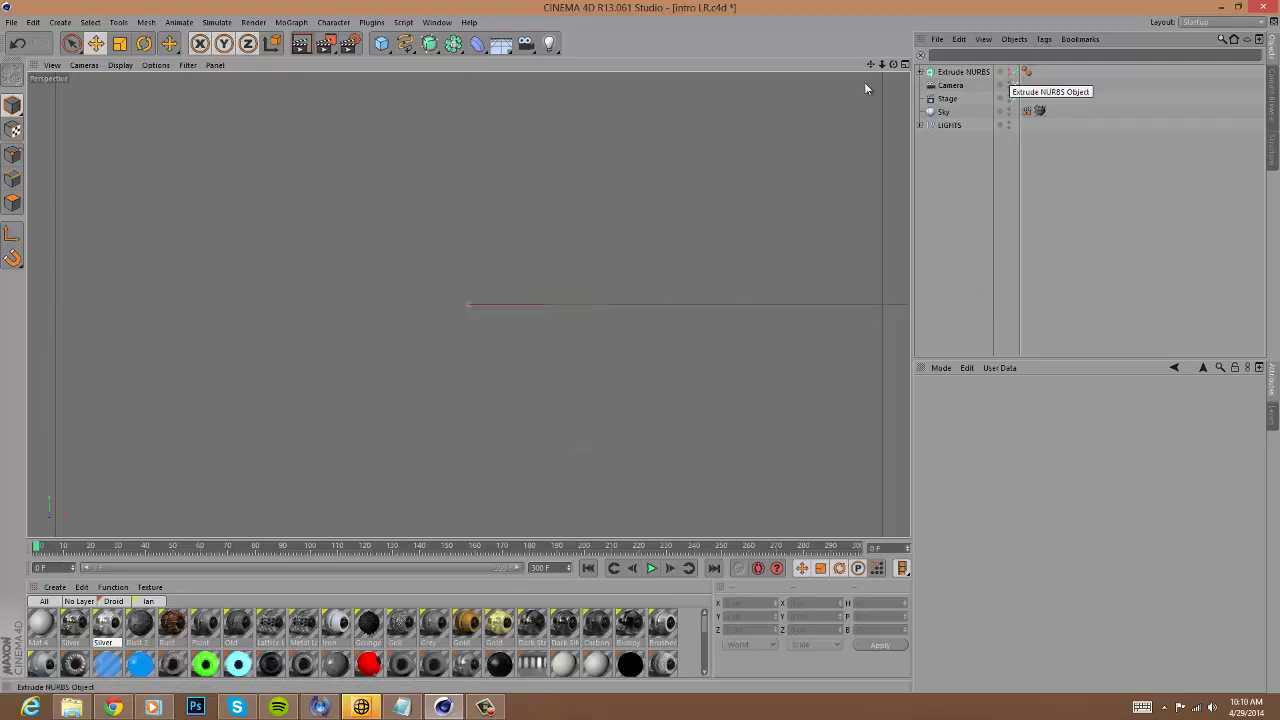
left_click(395, 48)
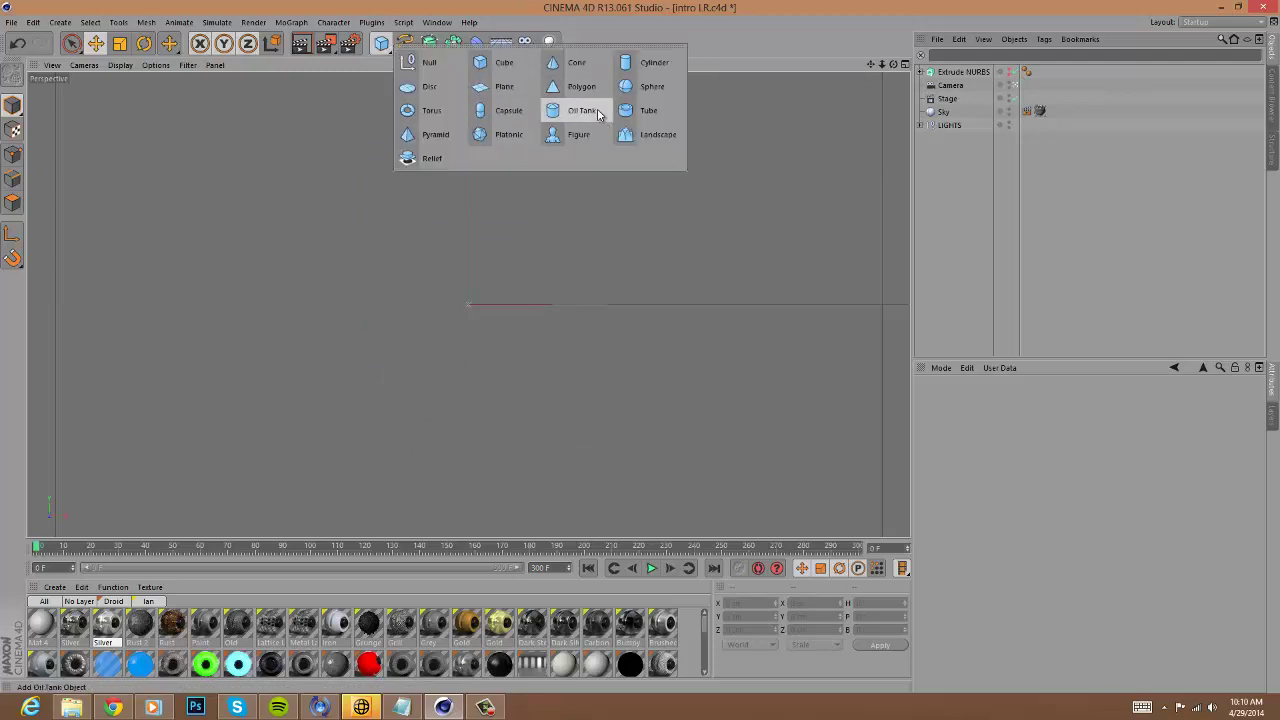
left_click(630, 111)
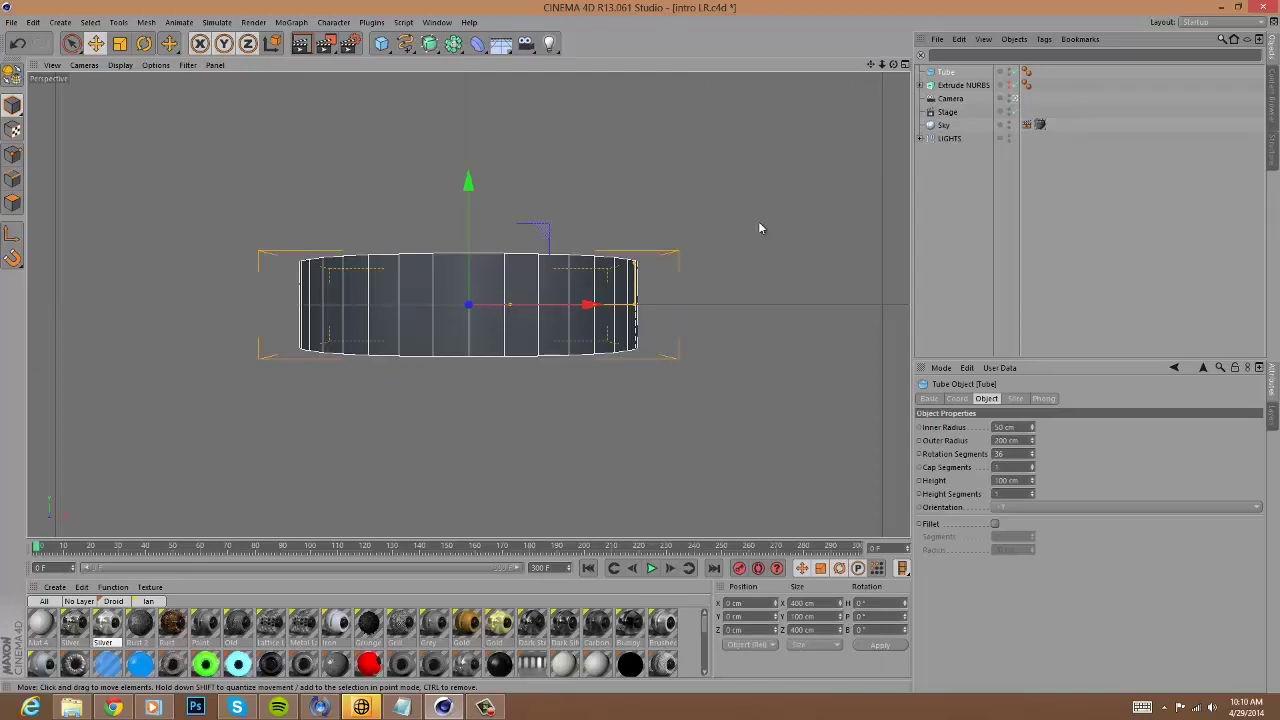
left_click(1061, 508)
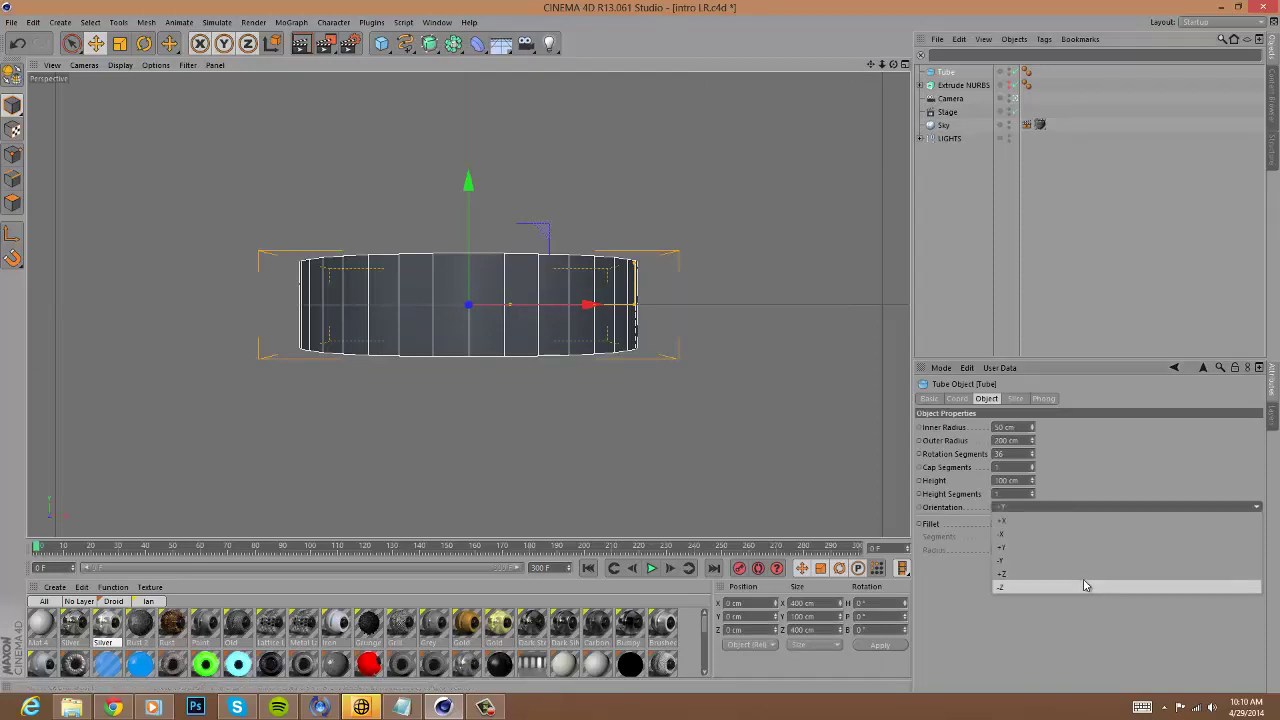
left_click(1085, 571)
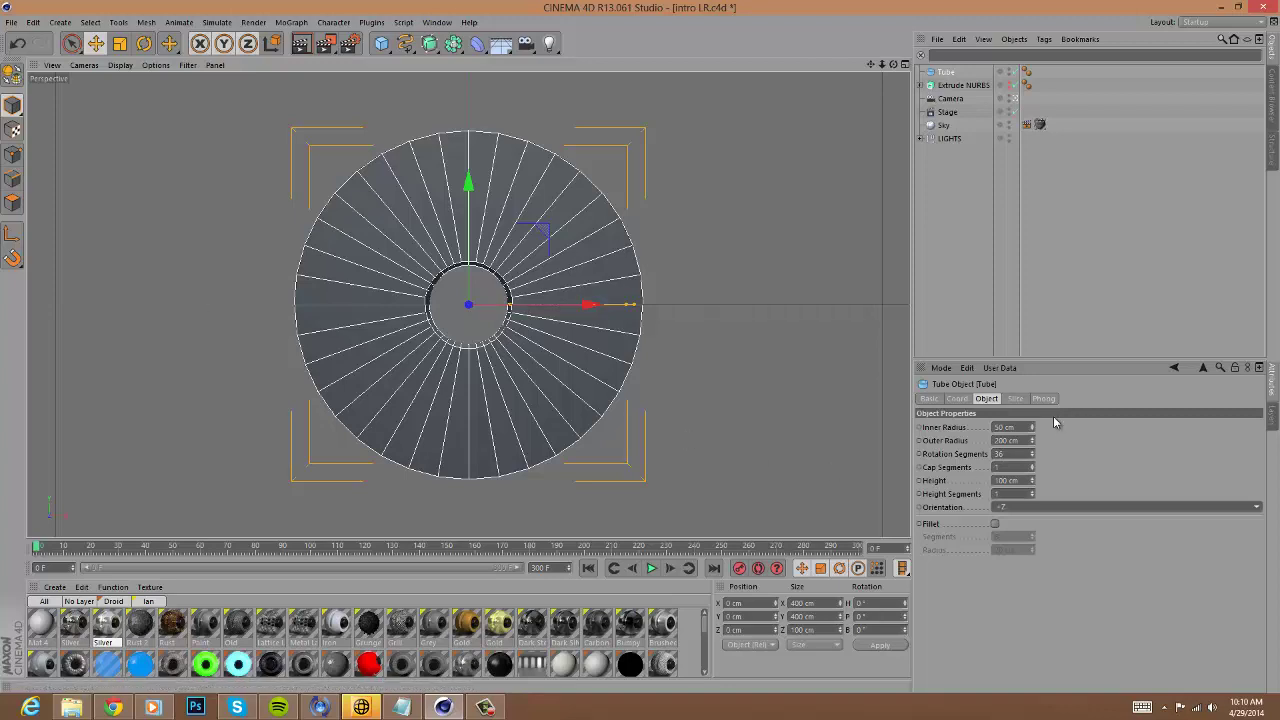
Set the tube's inner radius to 130 cm, rotation segments to 42 and cap segments to 6, keeping the tube selected.
left_click_drag(1034, 431, 1033, 431)
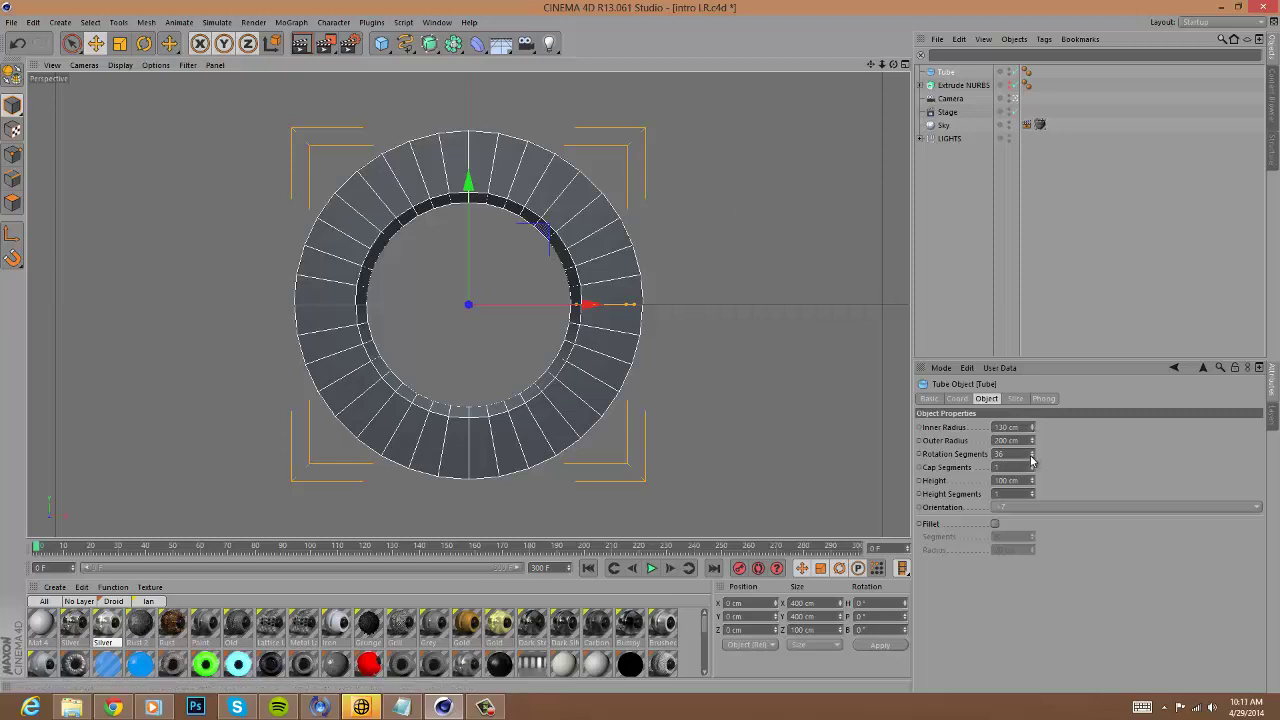
mouse_move(1033, 457)
left_mouse_down()
mouse_move(1033, 430)
mouse_move(1032, 468)
left_mouse_up()
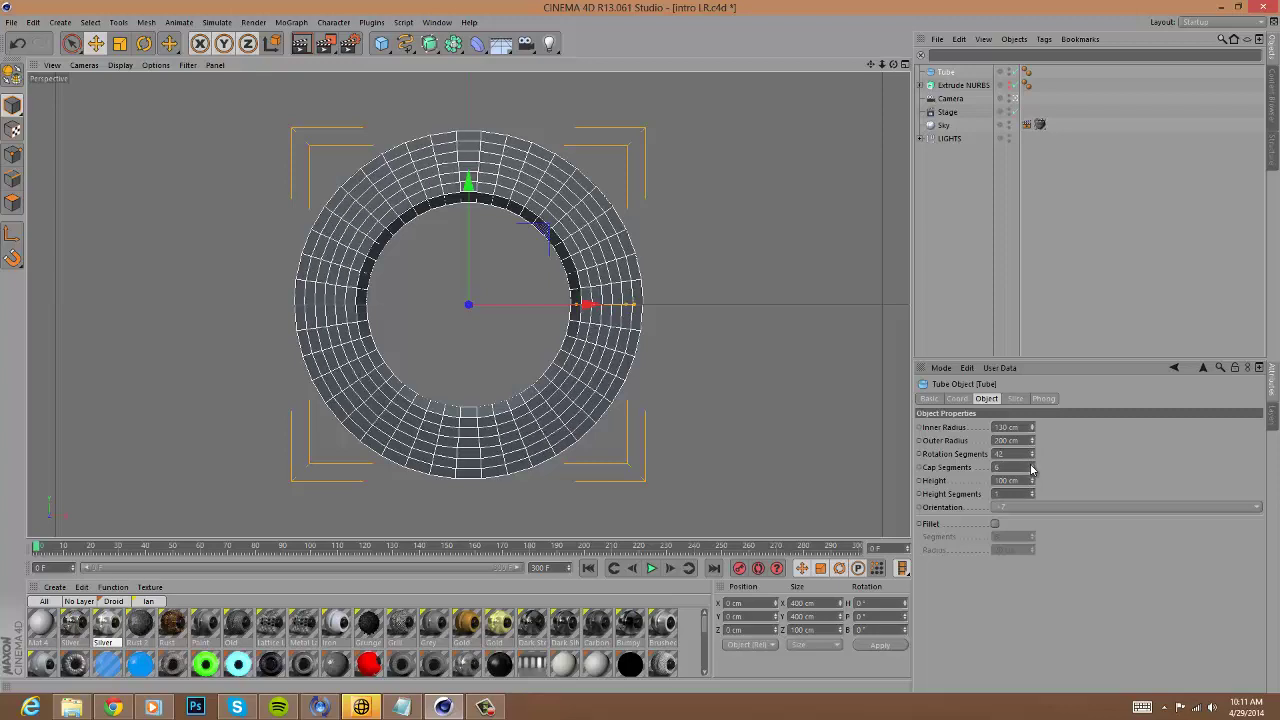
left_click(1057, 323)
left_click(944, 72)
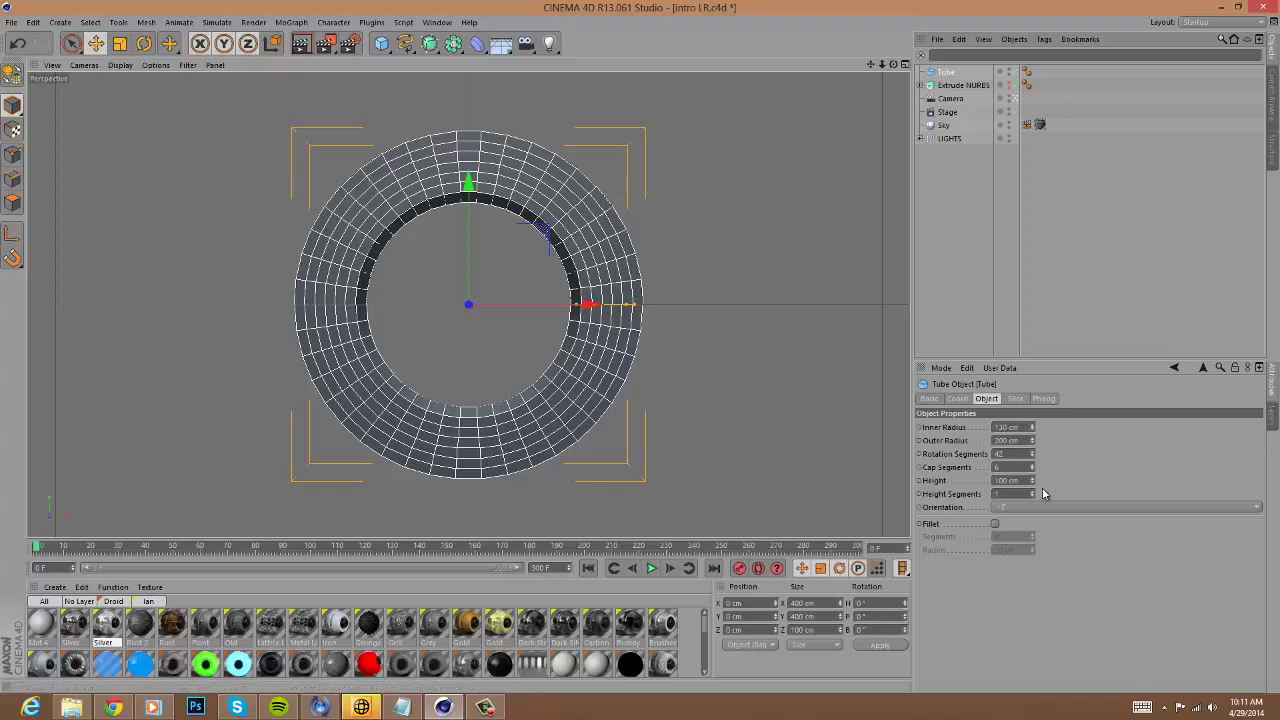
left_click(906, 64)
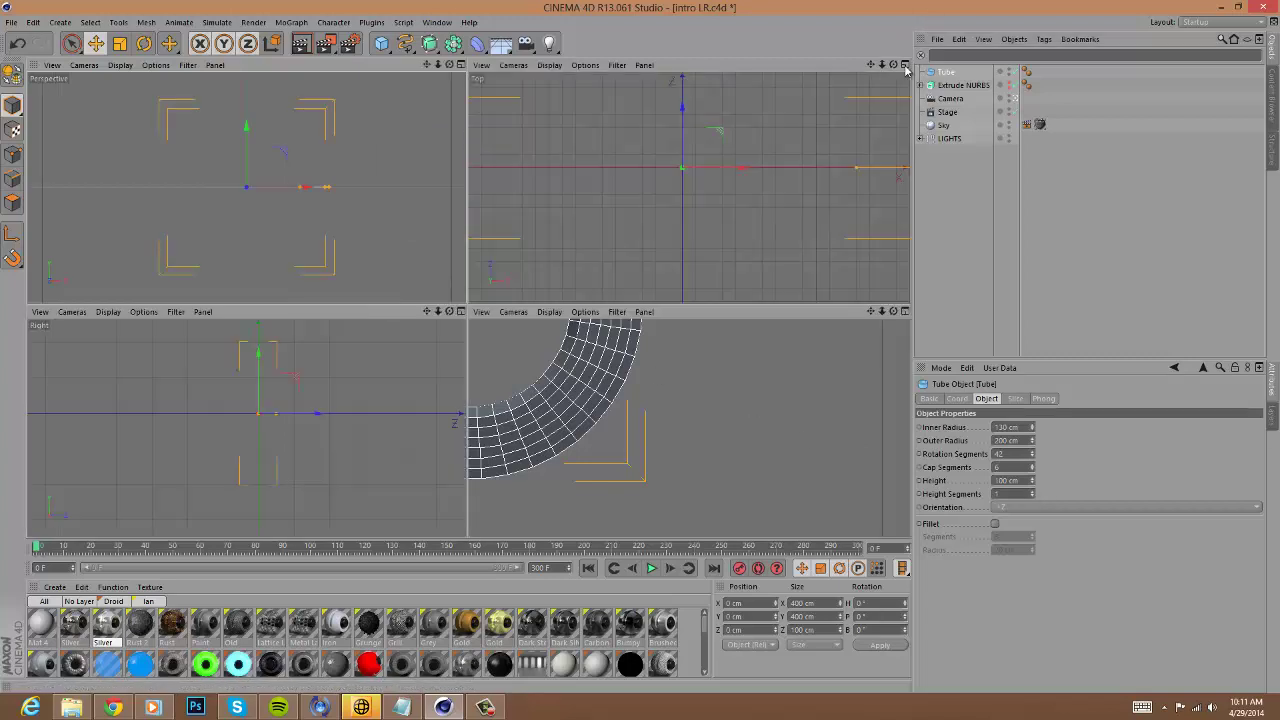
left_click(906, 64)
left_click(906, 64)
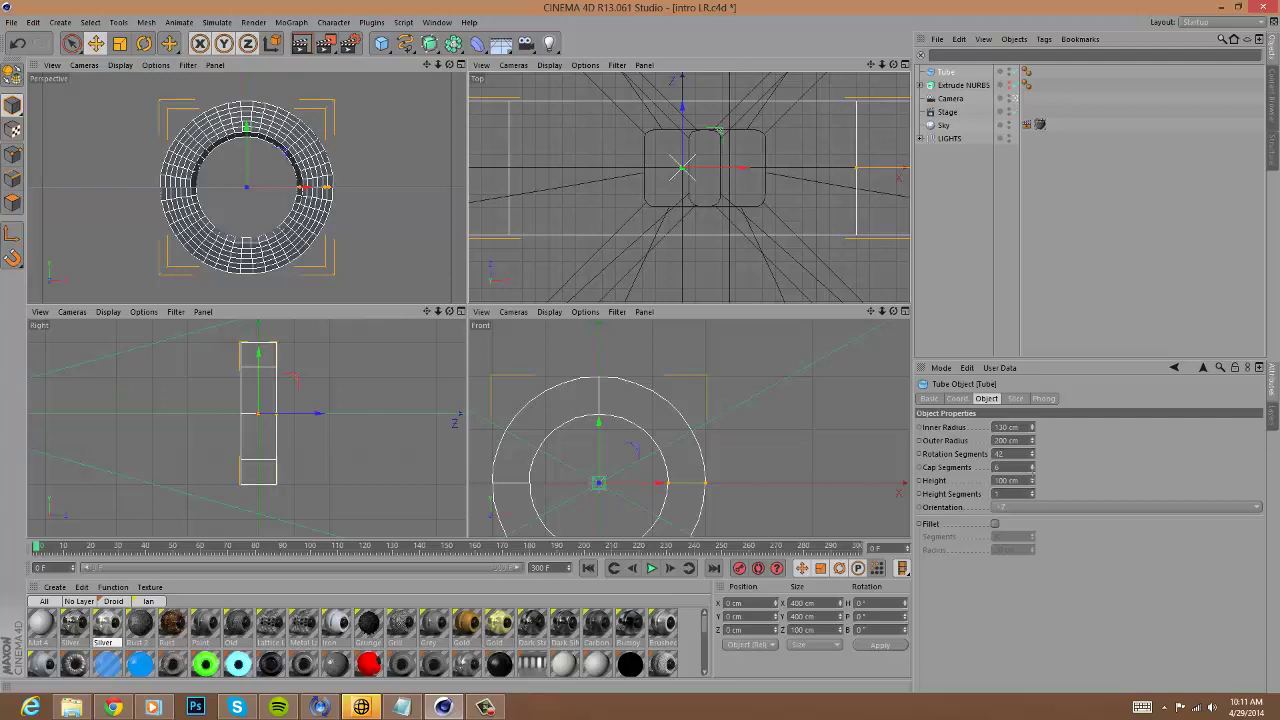
left_click(461, 64)
double_click(946, 72)
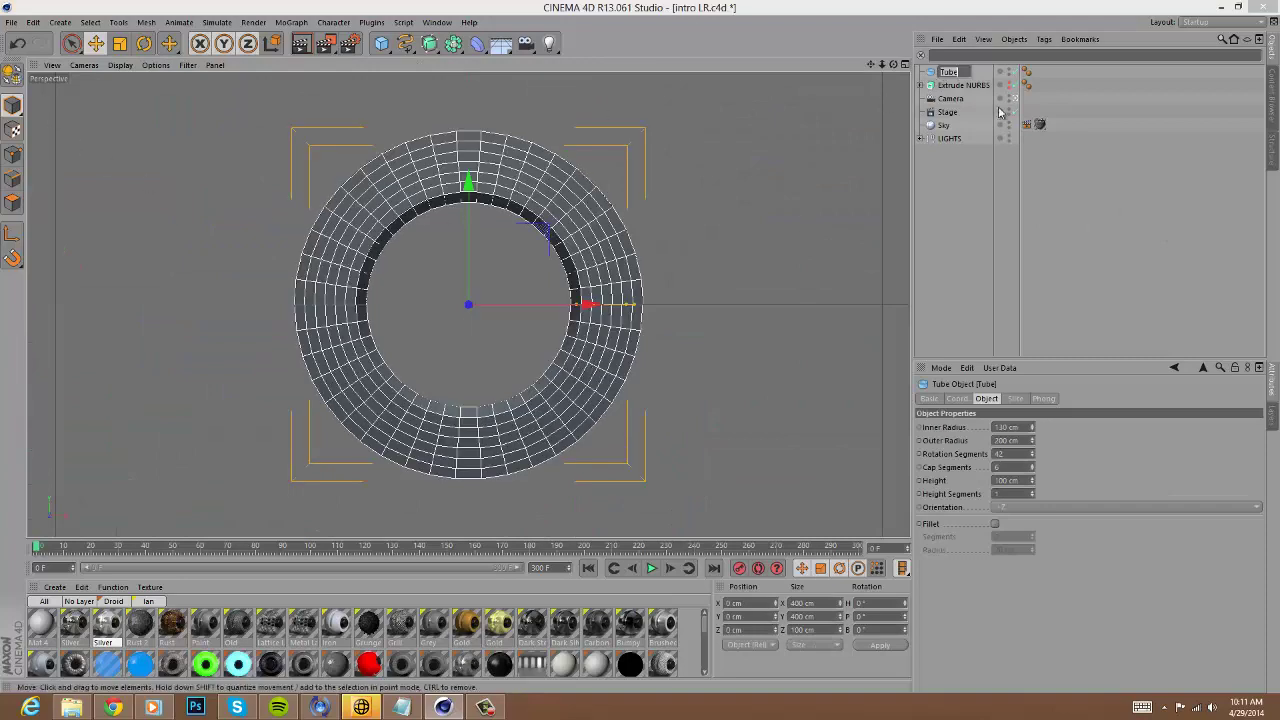
Convert the tube to an editable polygon object and select its polygons in polygon mode.
left_click(935, 77)
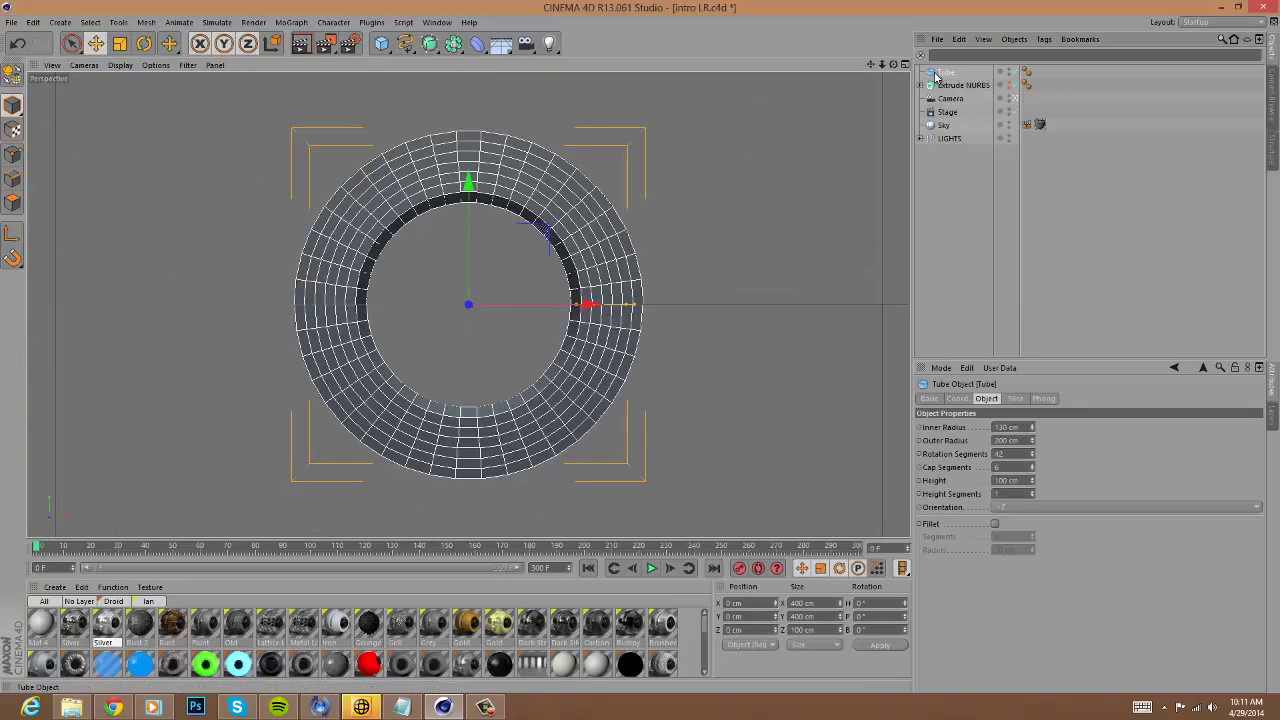
left_click(15, 80)
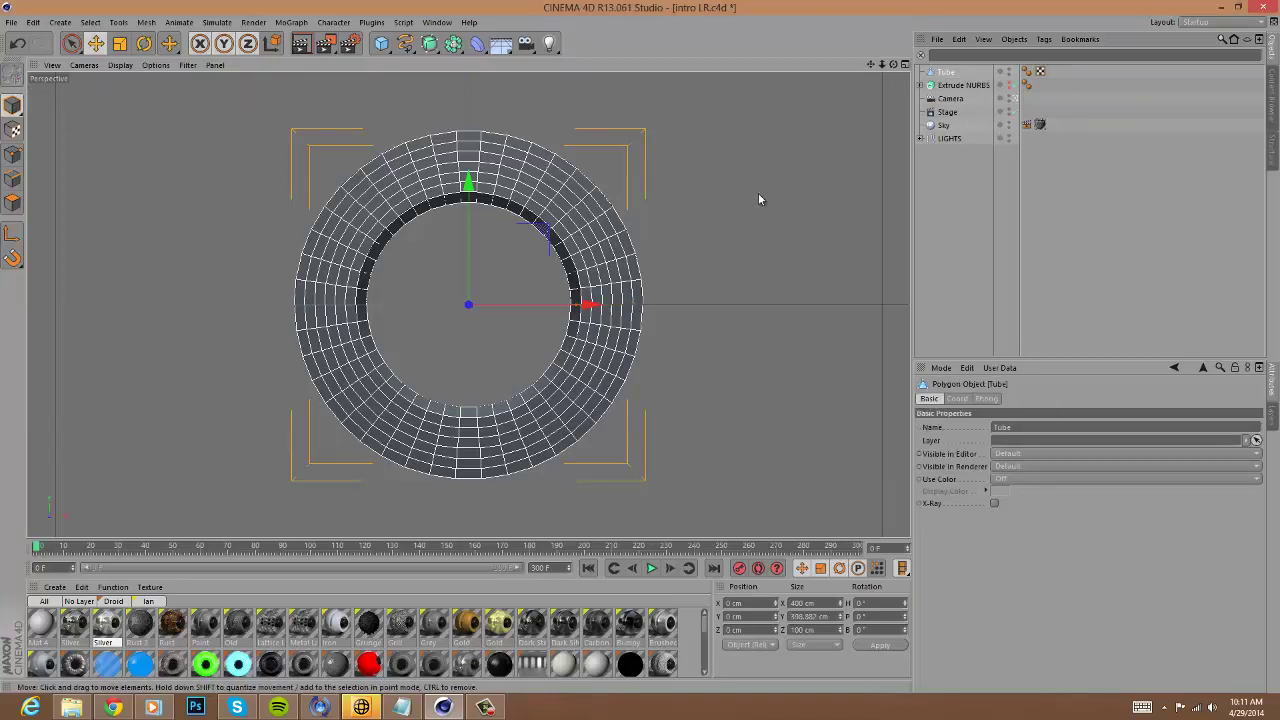
left_click(13, 205)
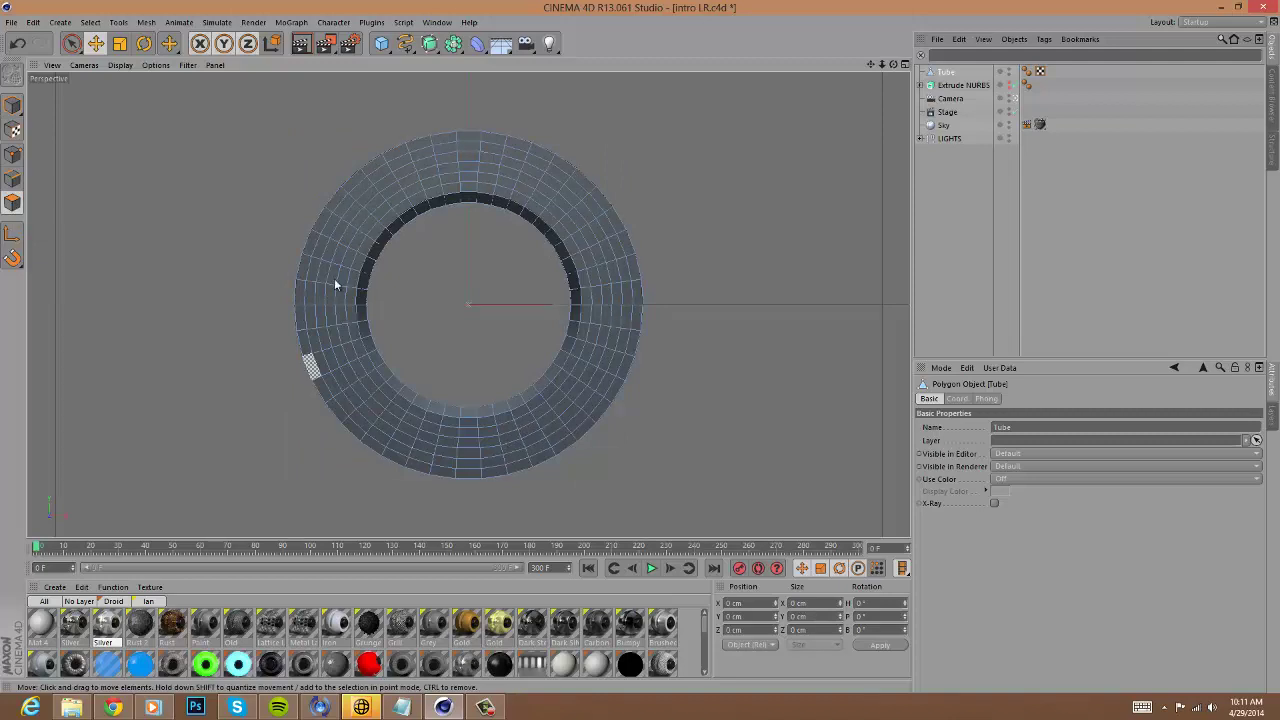
left_click(562, 203)
key("ctrl+a")
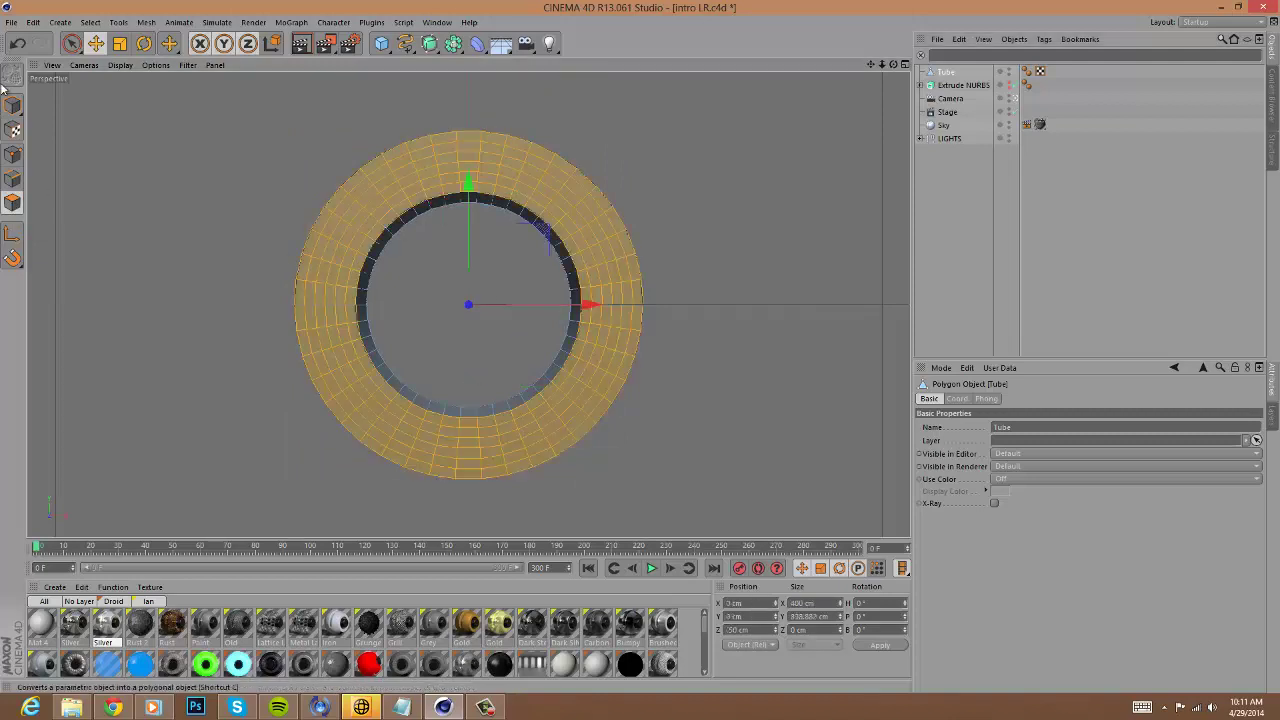
left_click(1183, 174)
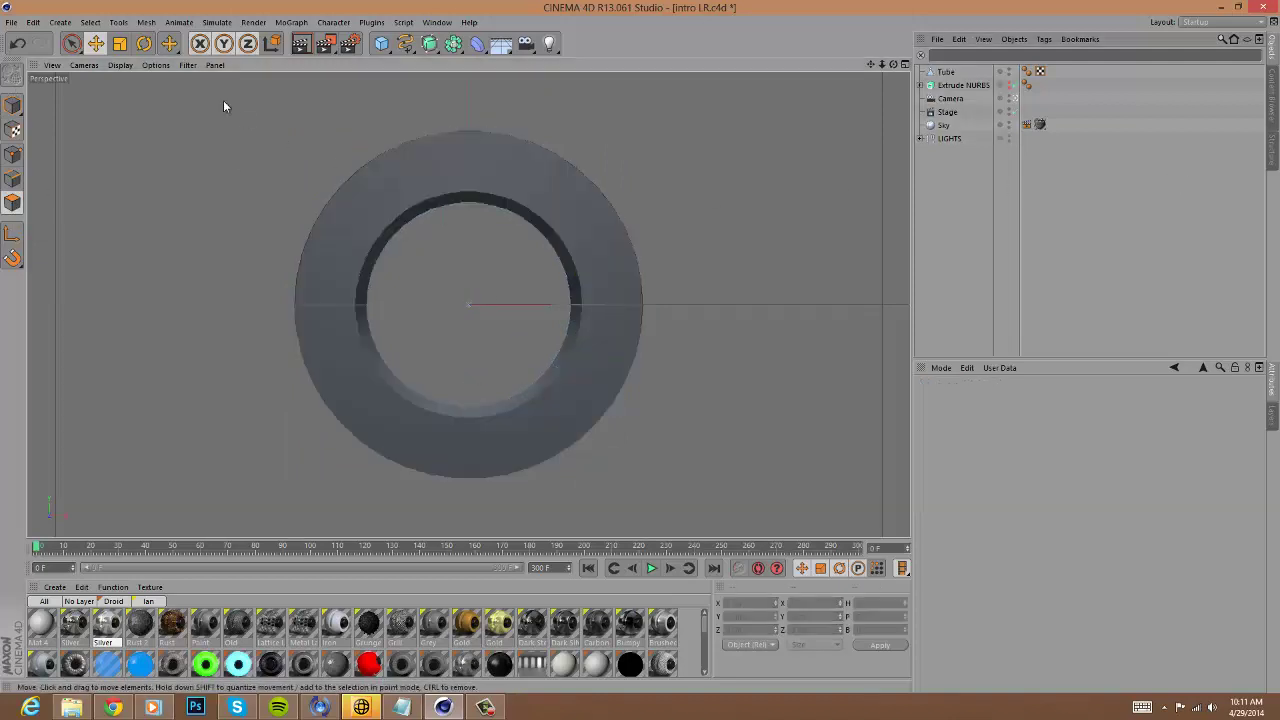
Ring-select the outermost and the third polygon rings on the tube's front face.
left_click(89, 23)
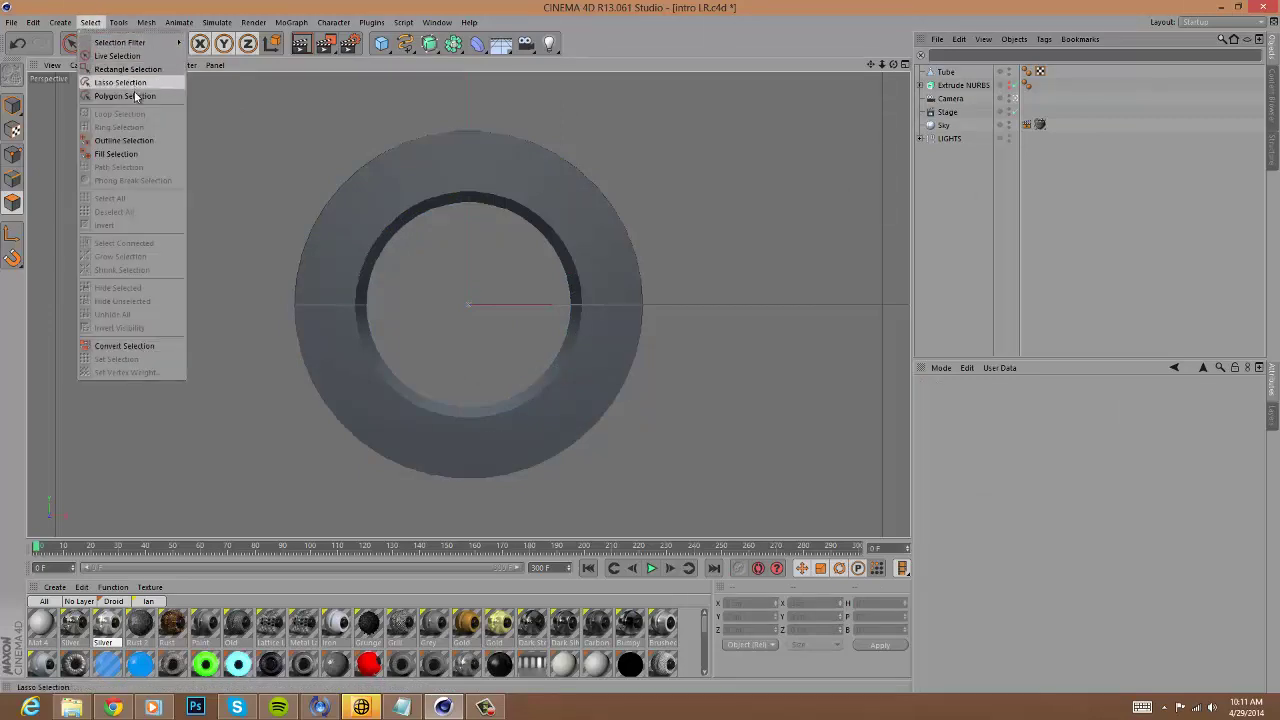
left_click(958, 79)
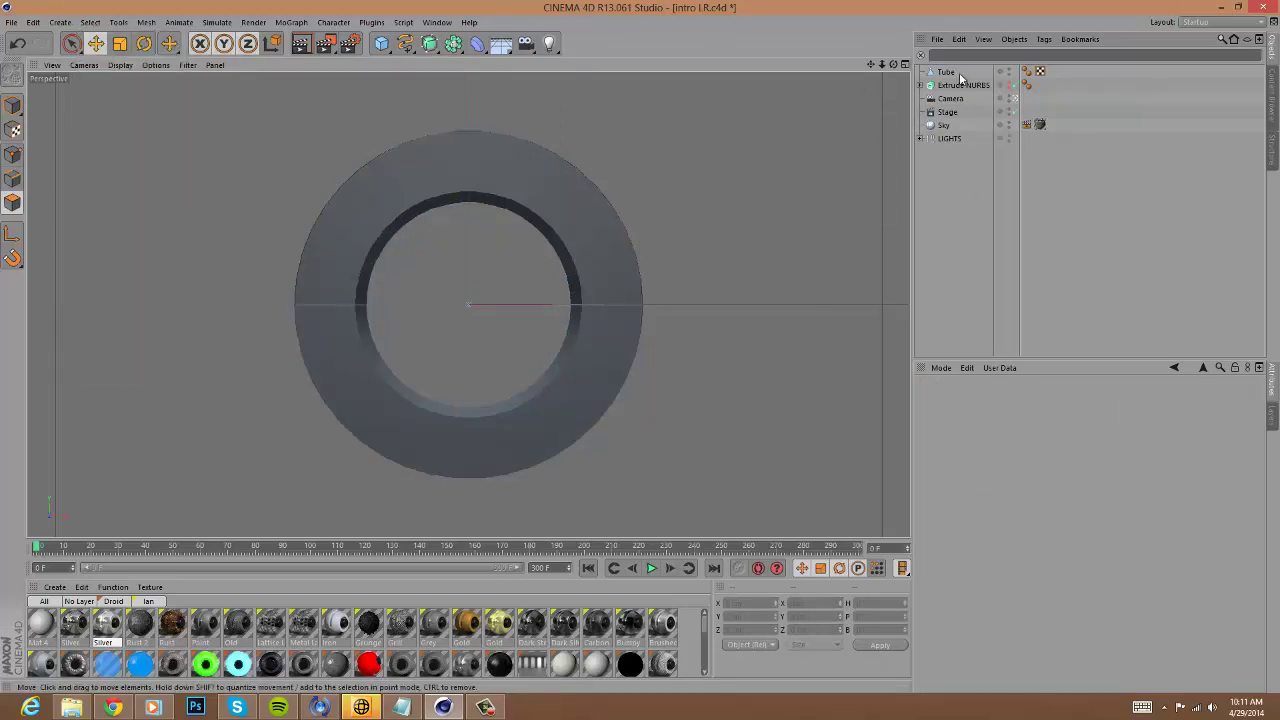
left_click(948, 73)
left_click(90, 22)
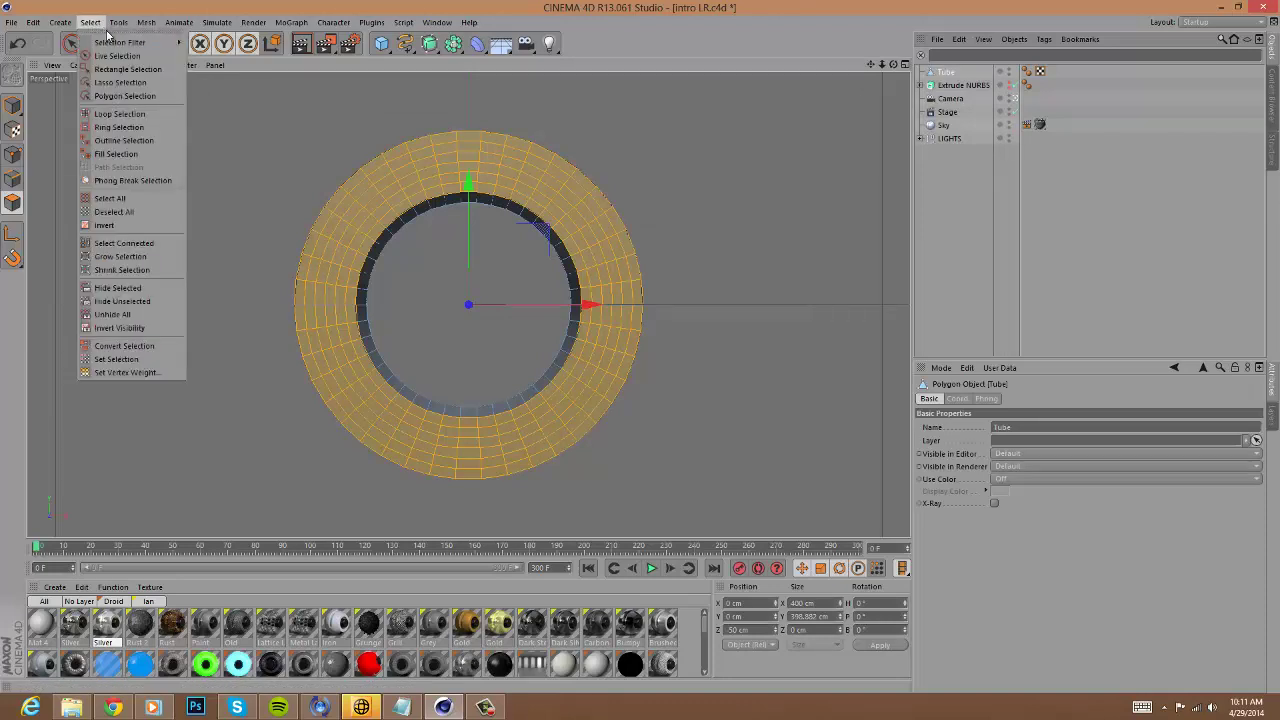
left_click(134, 127)
left_click(580, 414)
left_click(578, 413)
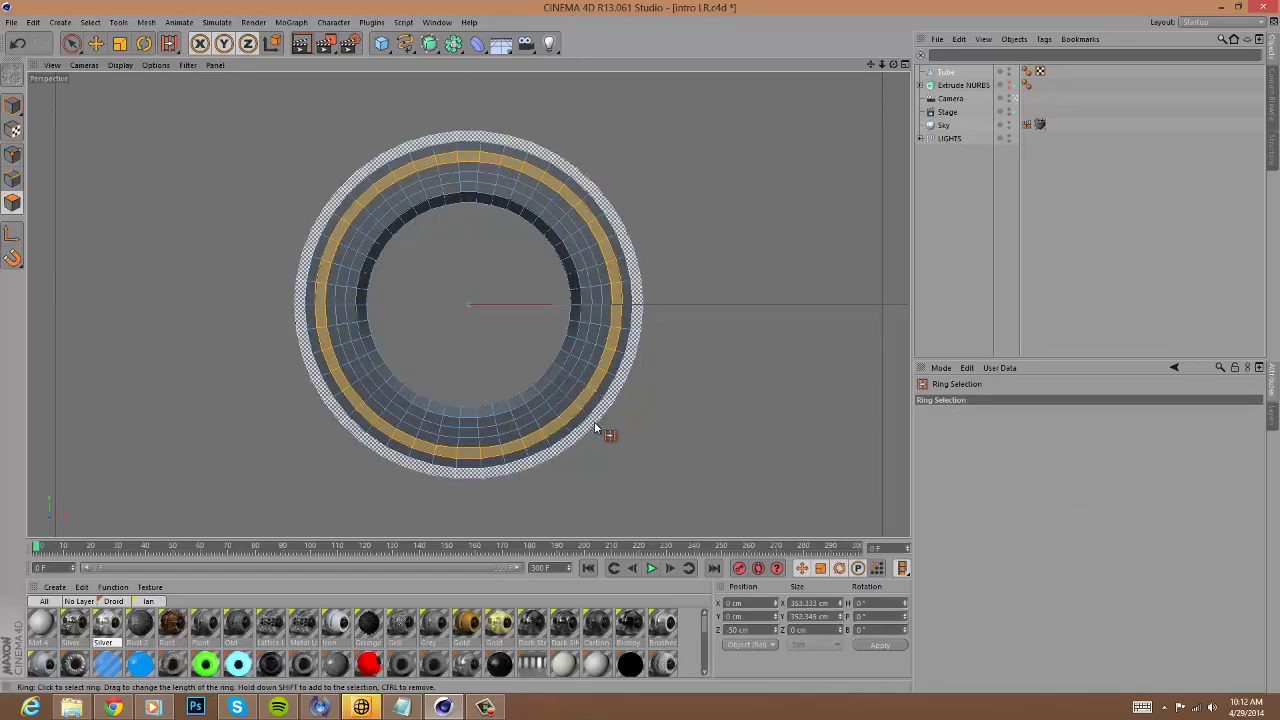
left_click(595, 424, "shift")
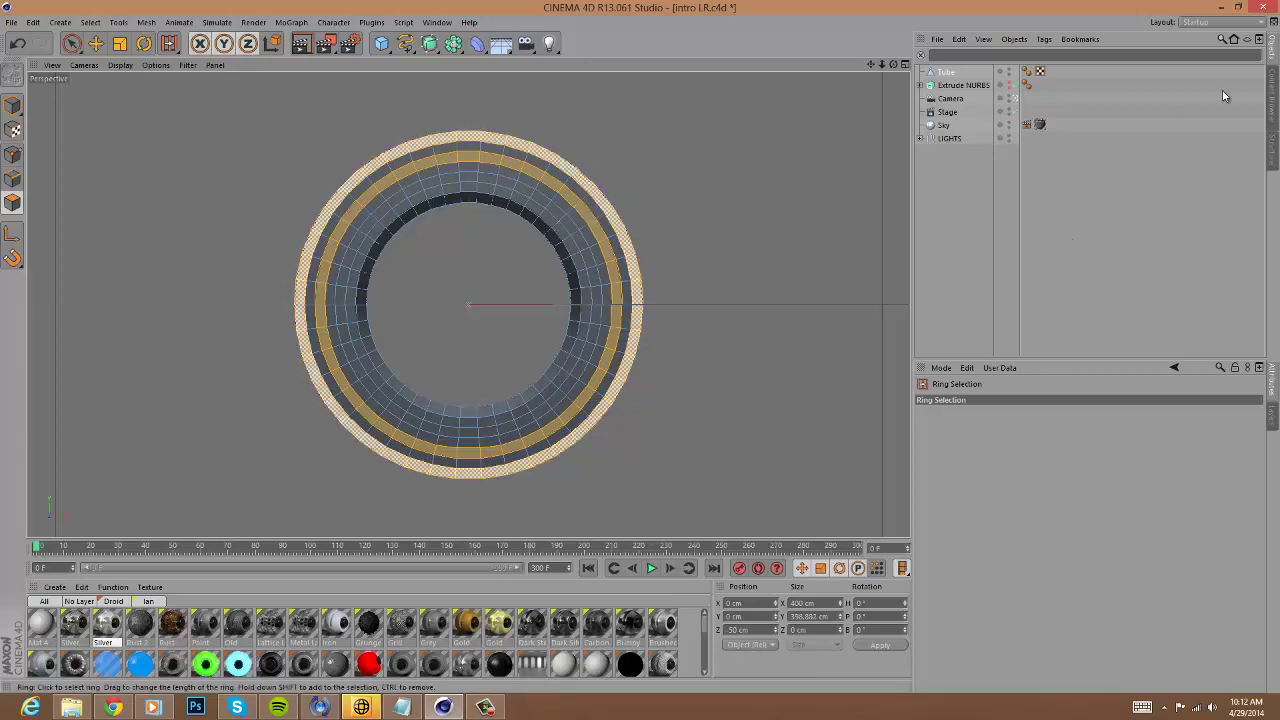
Matrix Extrude the selected polygon rings in 8 steps with a move of about 22 cm per step.
right_click(389, 162)
left_click(459, 416)
left_click_drag(459, 414, 660, 303)
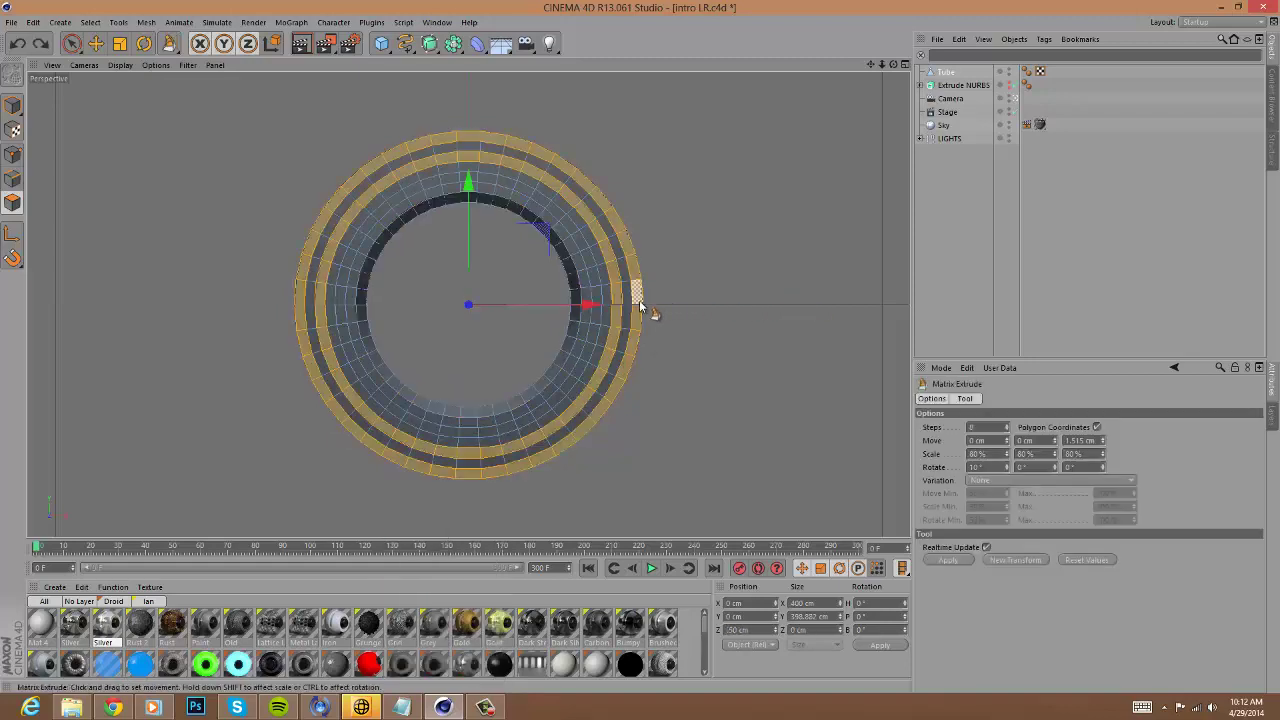
left_click_drag(641, 347, 640, 346)
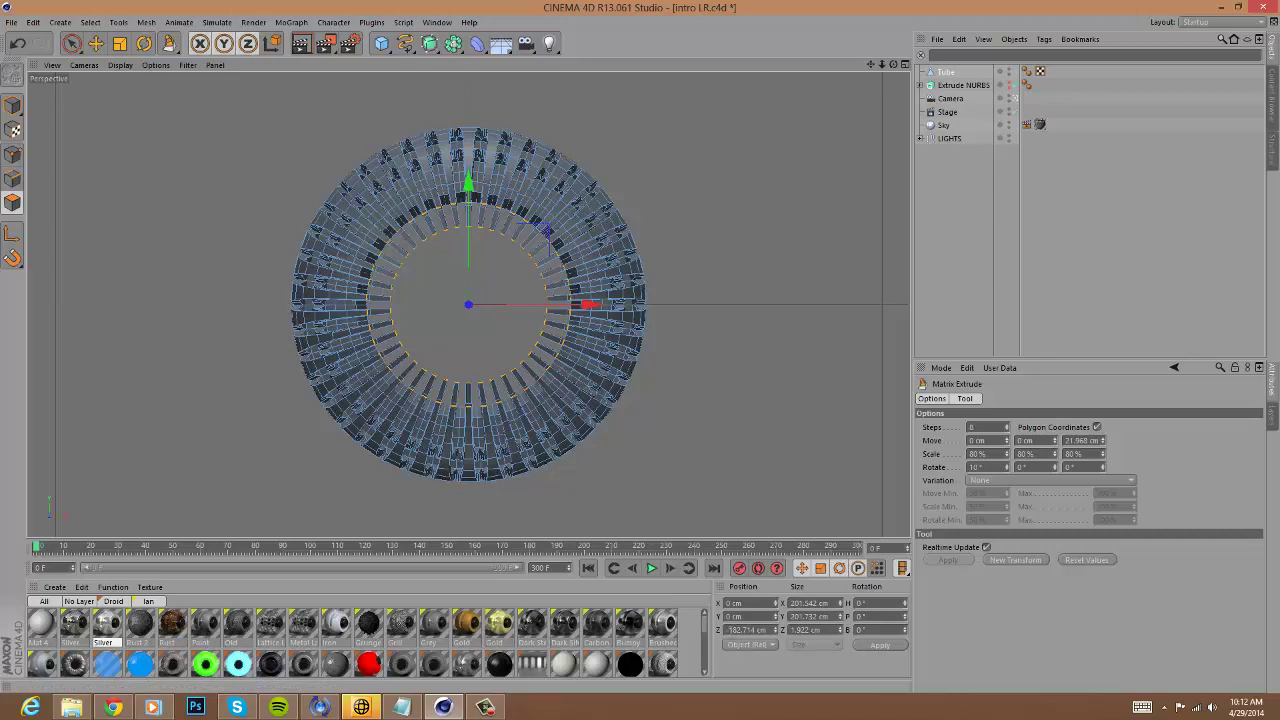
Apply the Blue Glow material to the selected end polygons of the extrusions and check the material's glow settings.
scroll(706, 638, "down", 5)
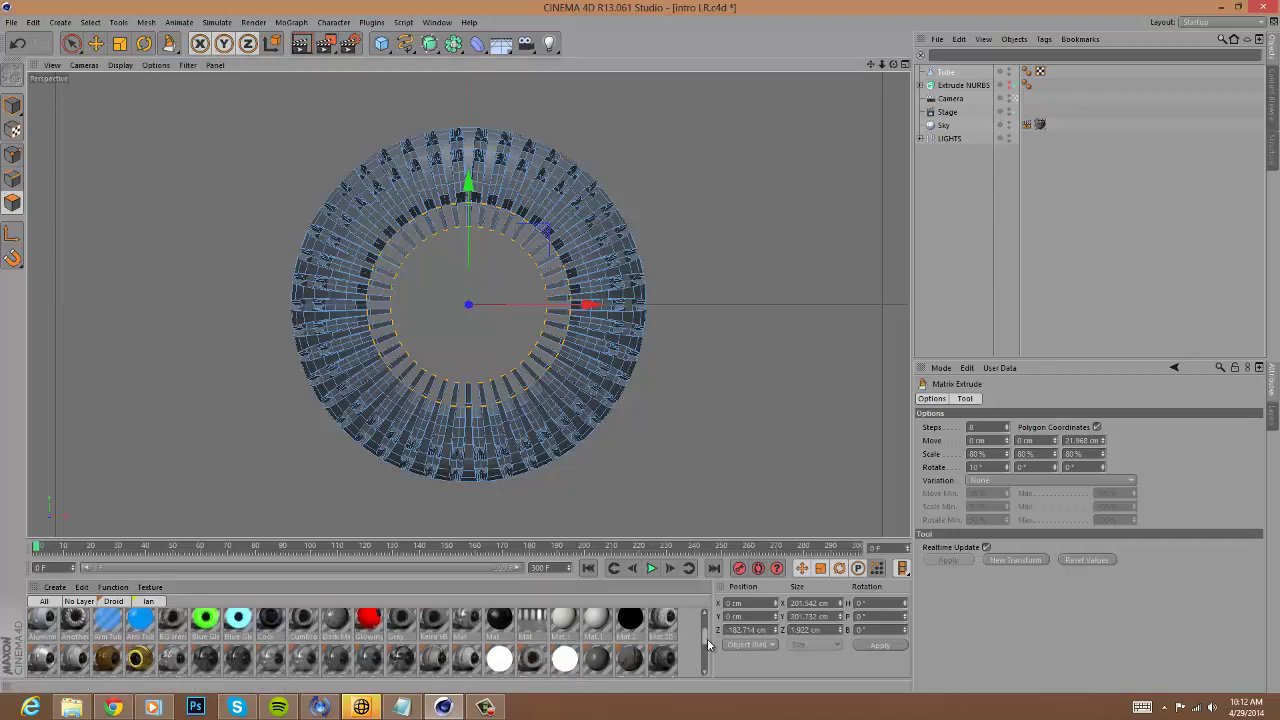
mouse_move(254, 621)
left_mouse_down()
mouse_move(711, 180)
mouse_move(547, 286)
left_mouse_up()
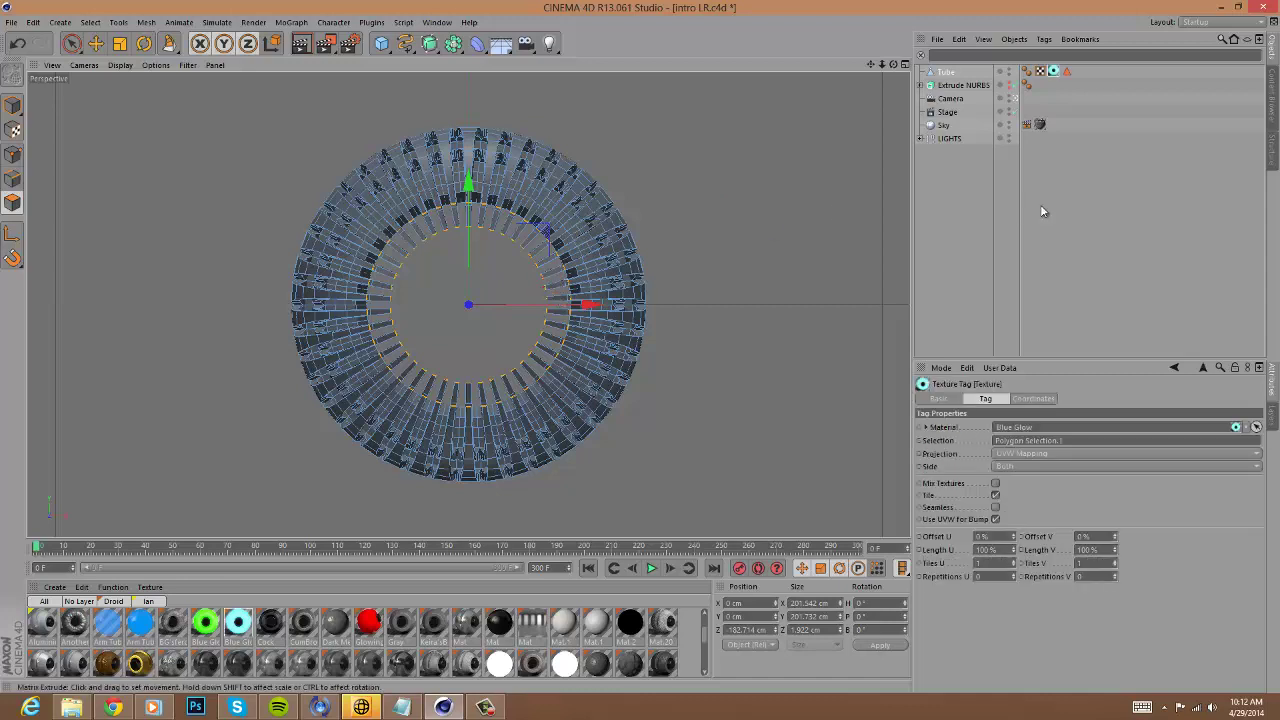
left_click(1142, 204)
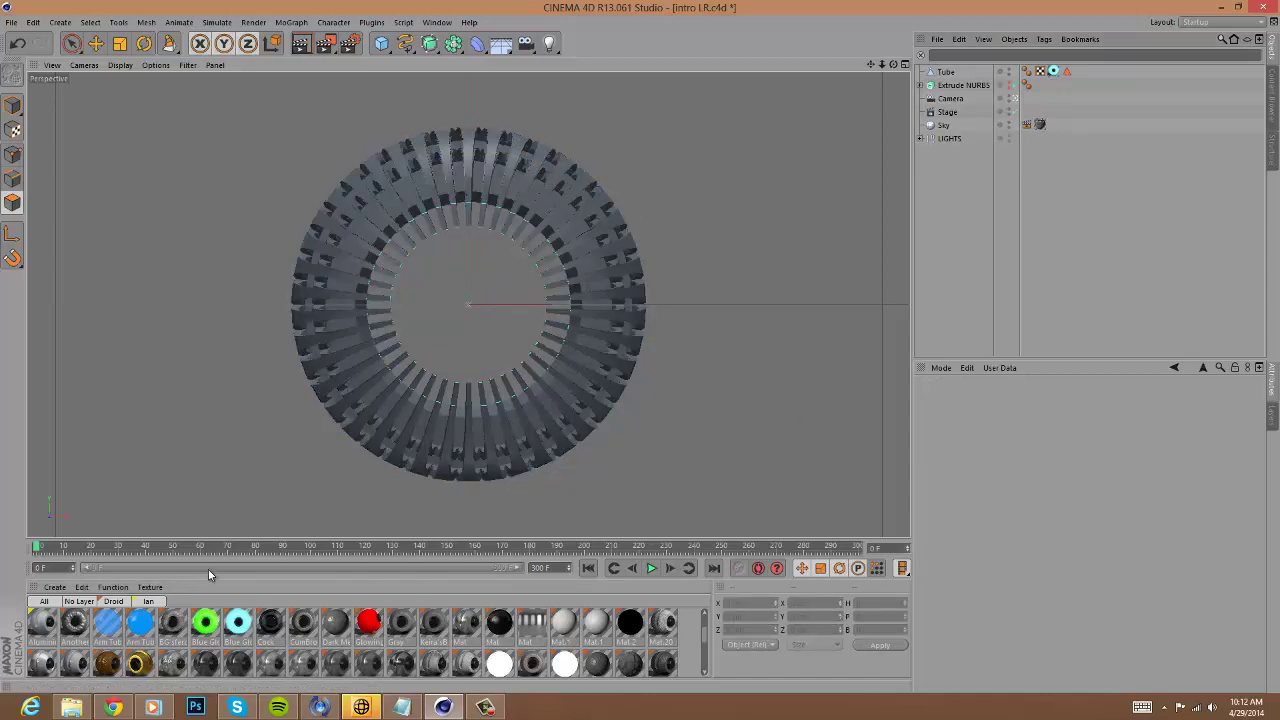
double_click(238, 624)
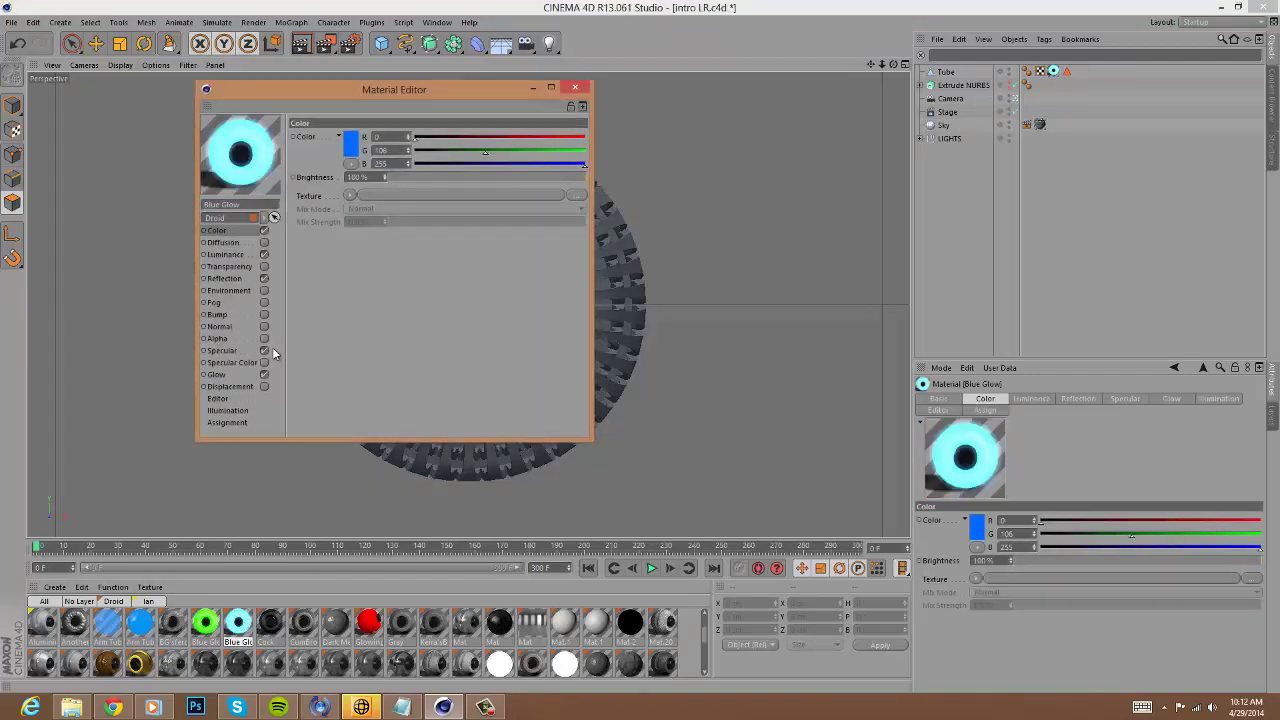
left_click(237, 376)
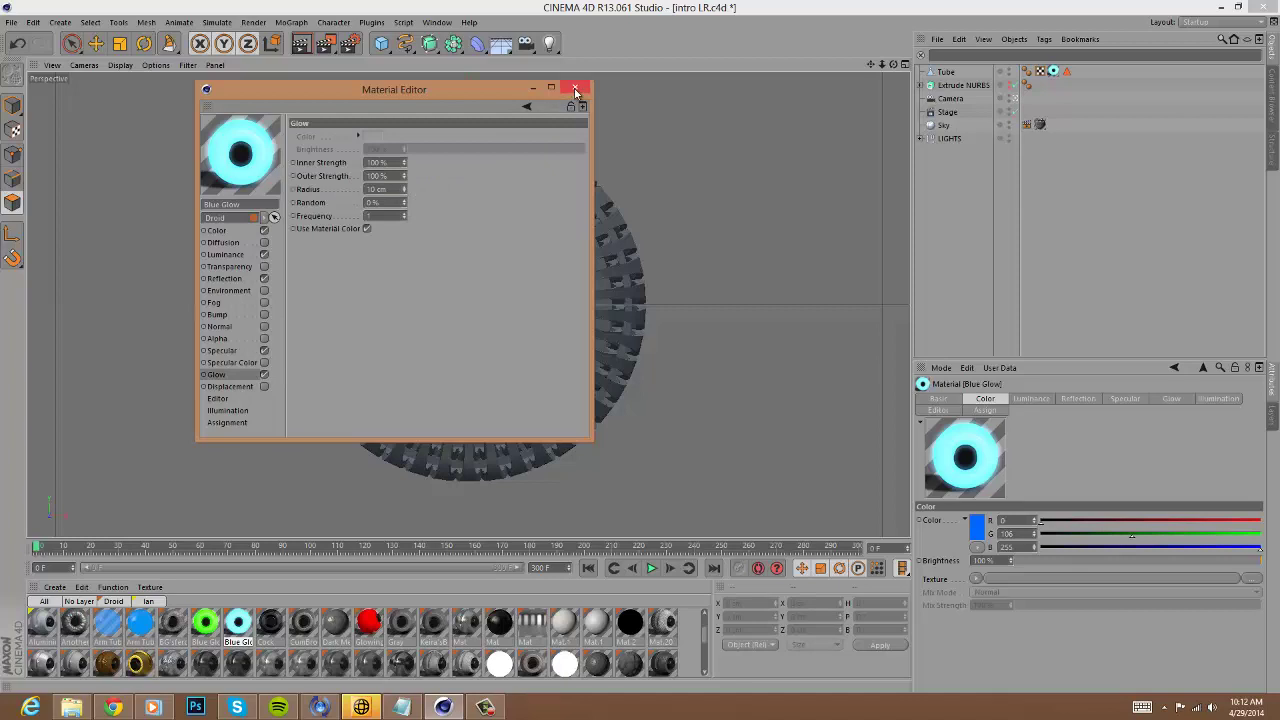
left_click(576, 89)
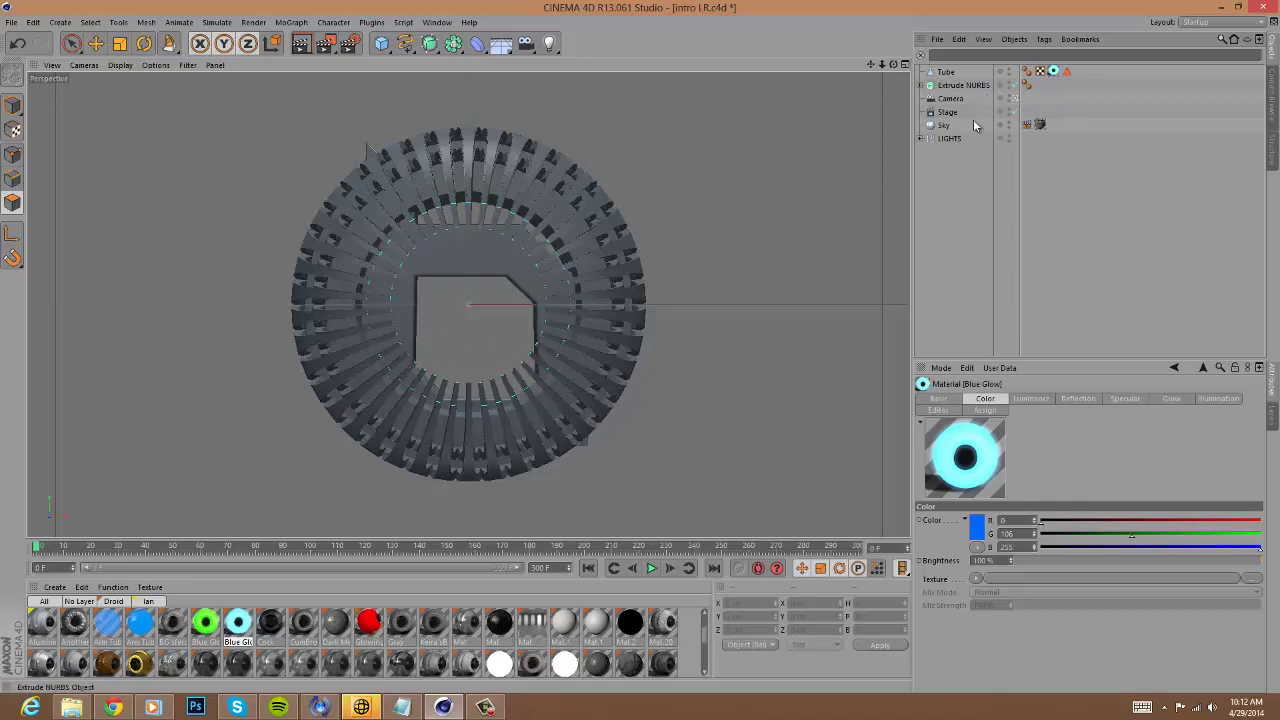
Show the logo again and scale the whole tube up uniformly around it to about 731 cm wide.
left_click(963, 85)
left_click(946, 72)
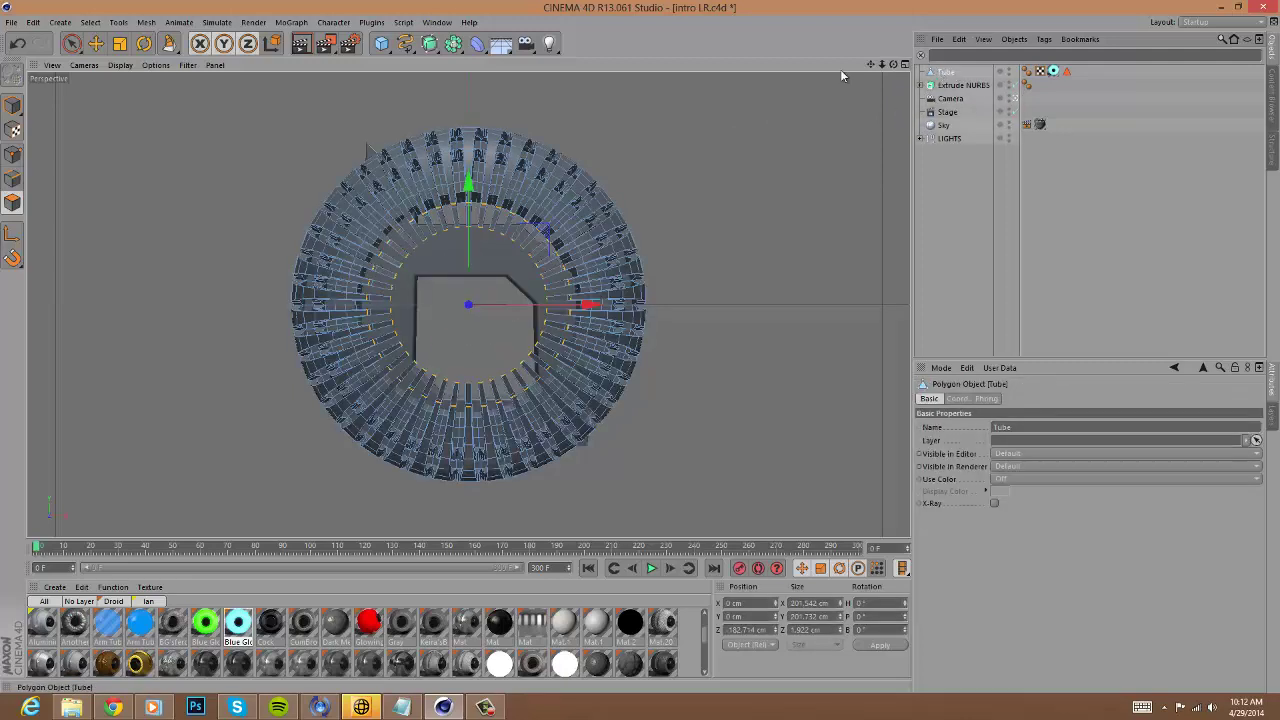
left_click(13, 105)
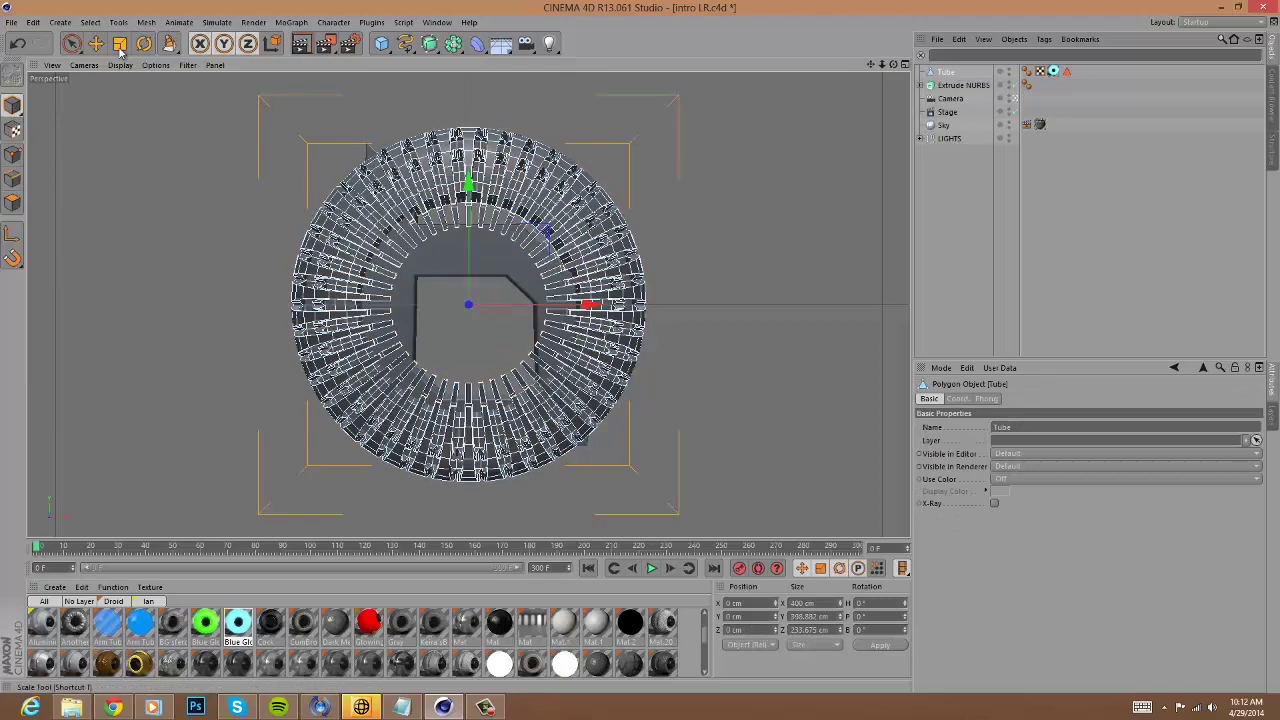
key("t")
left_click_drag(620, 150, 840, 132)
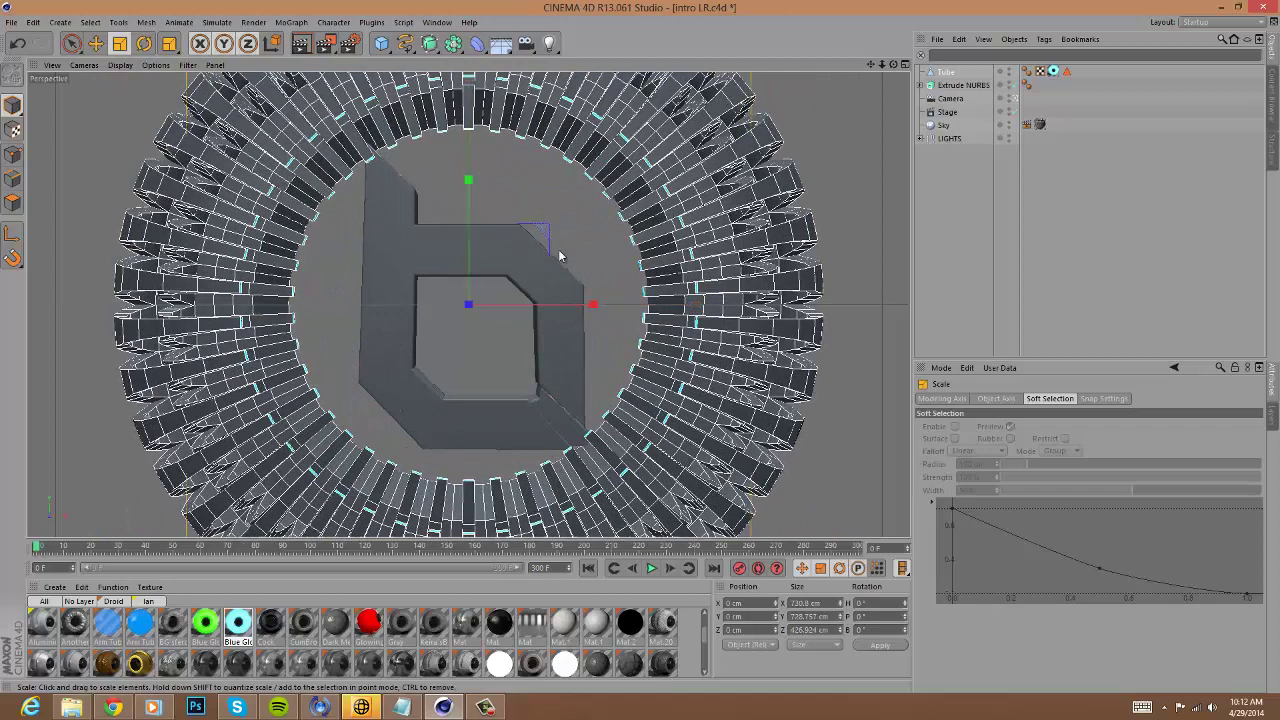
Move the tube about 510 cm along negative Z, away from the logo.
left_click(960, 85)
left_click(904, 65)
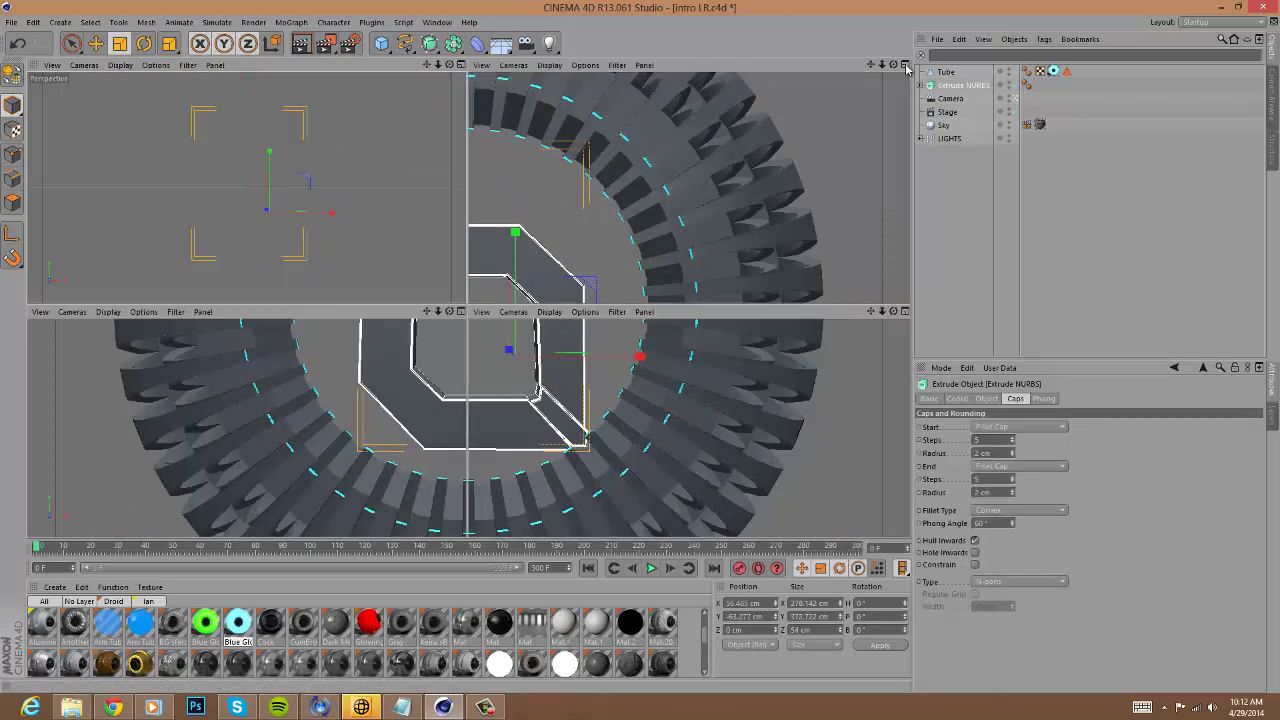
left_click(946, 72)
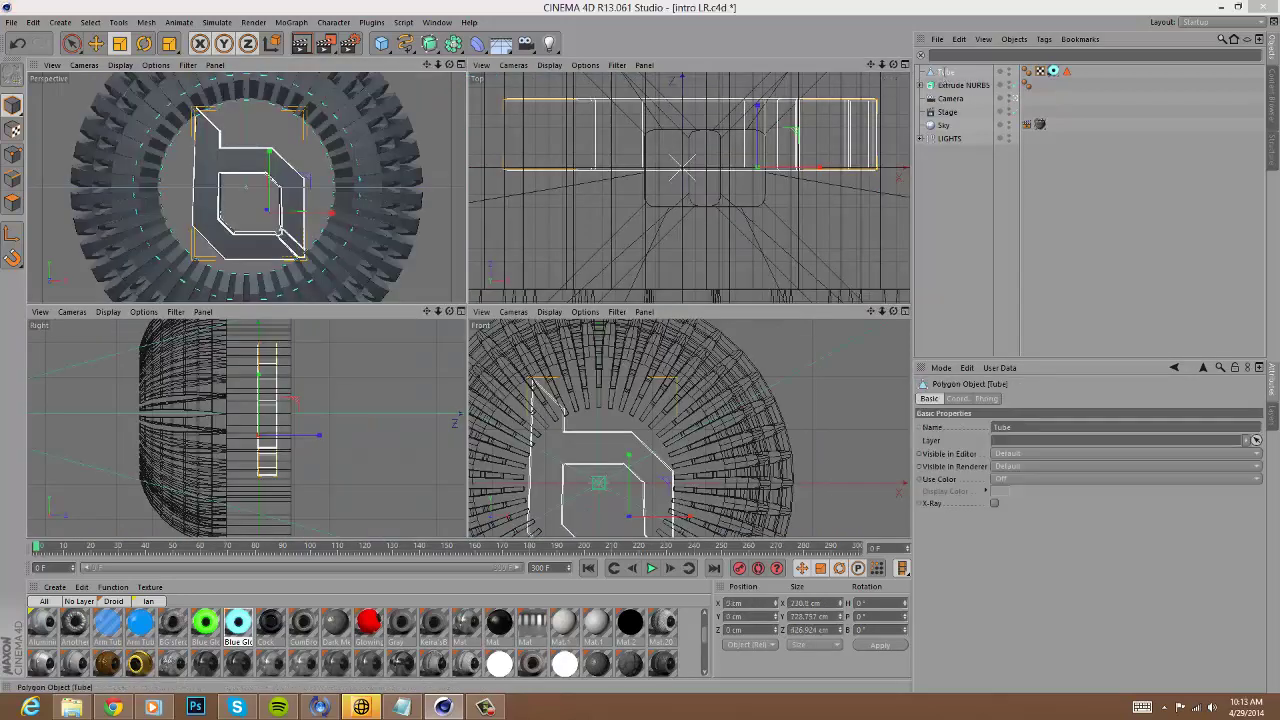
key("e")
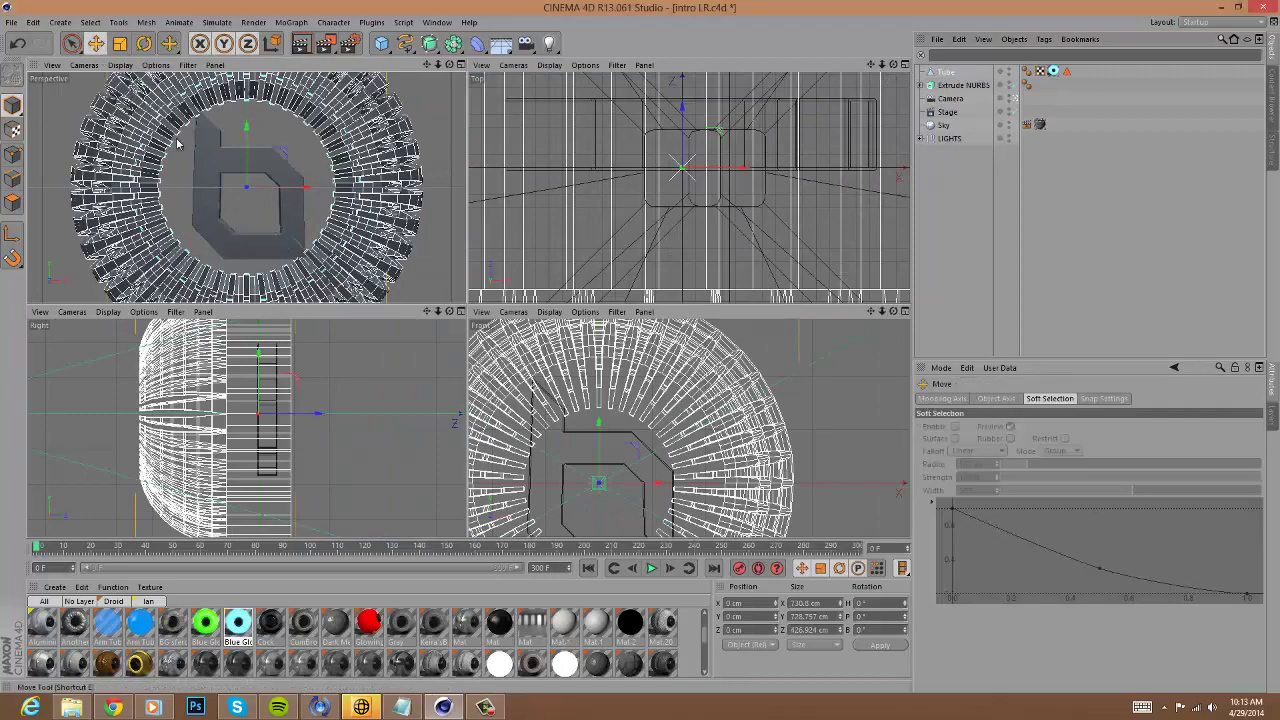
left_click_drag(314, 420, 112, 414)
left_click(942, 88)
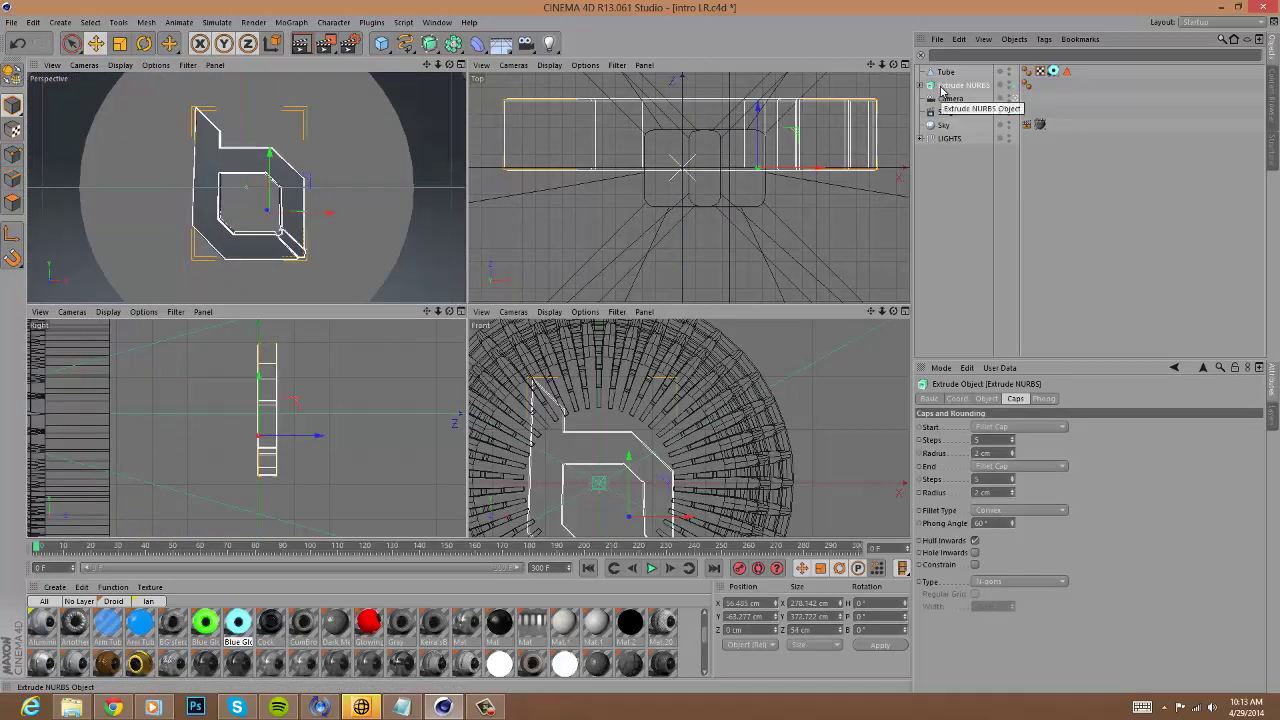
left_click(969, 195)
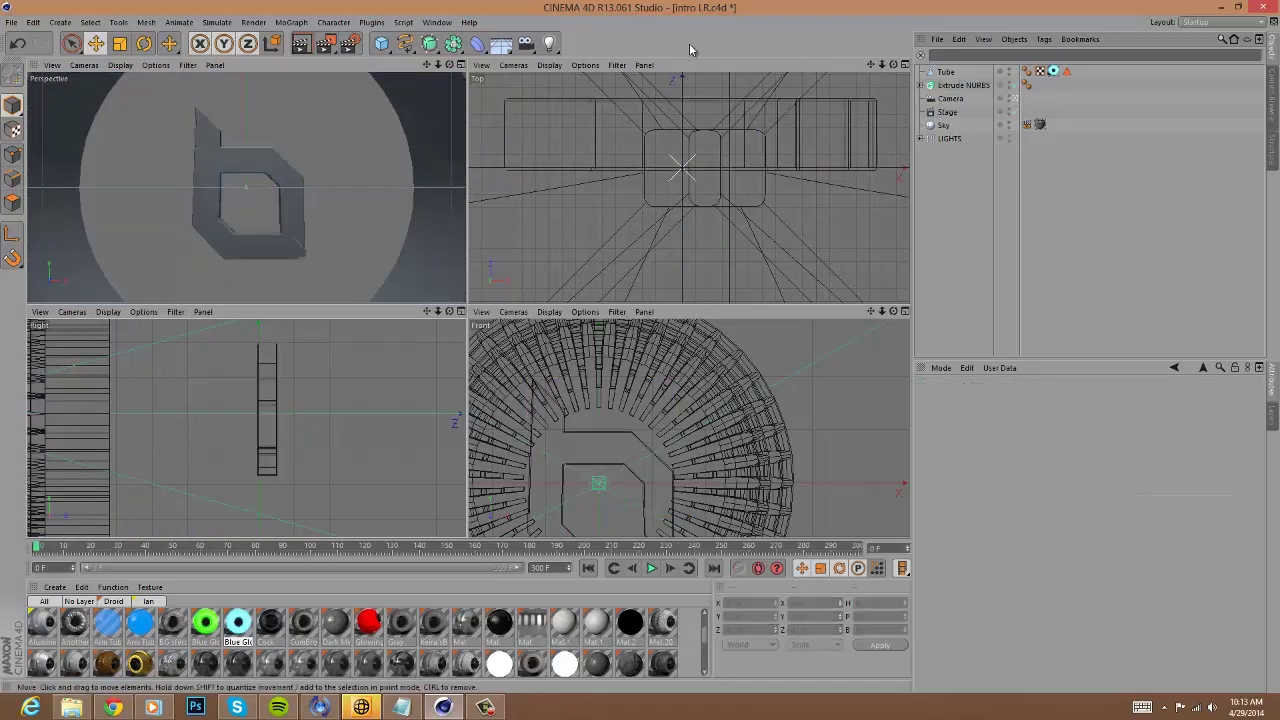
Filter the materials by layer and apply the Dark Silver material to the tube.
left_click(460, 64)
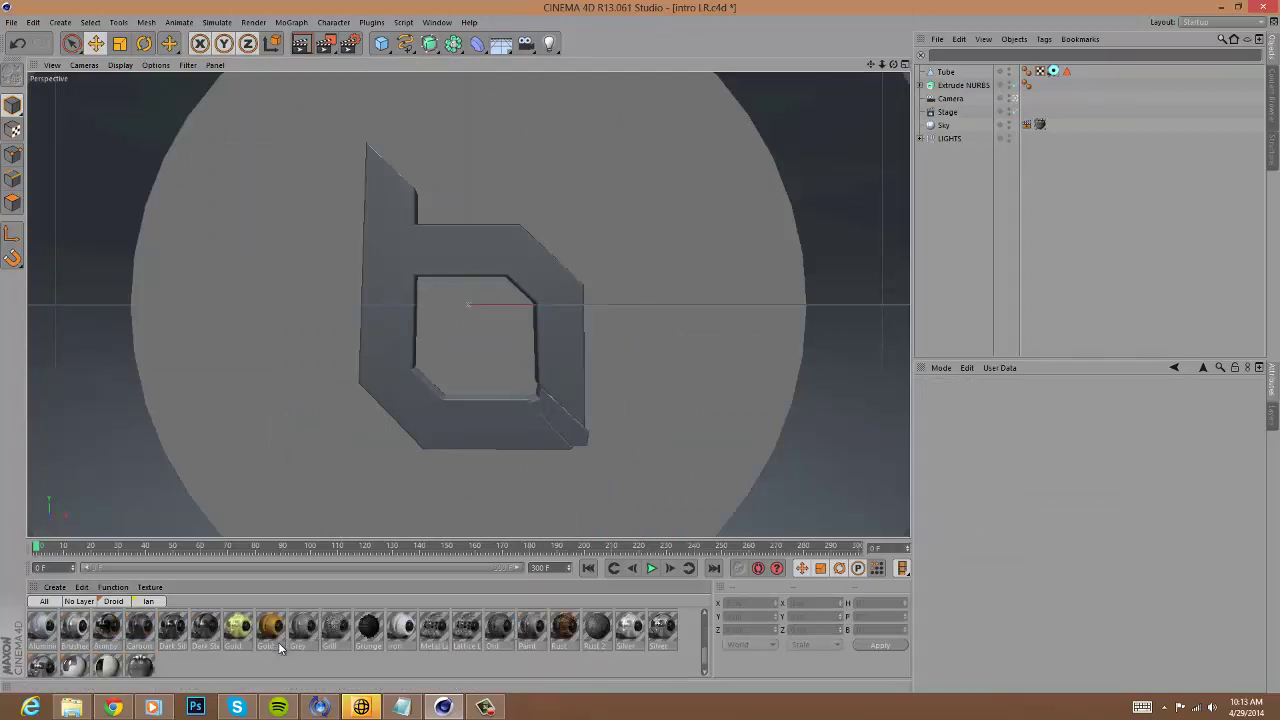
left_click(148, 601)
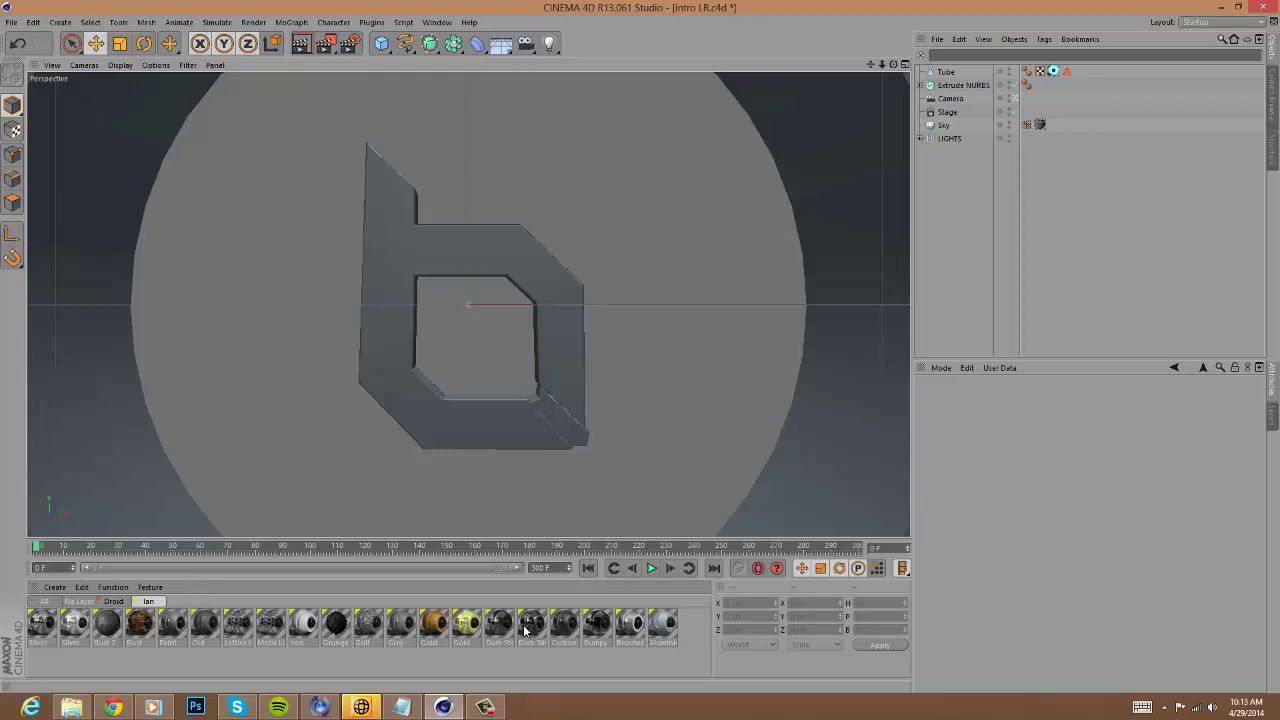
left_click_drag(533, 632, 958, 74)
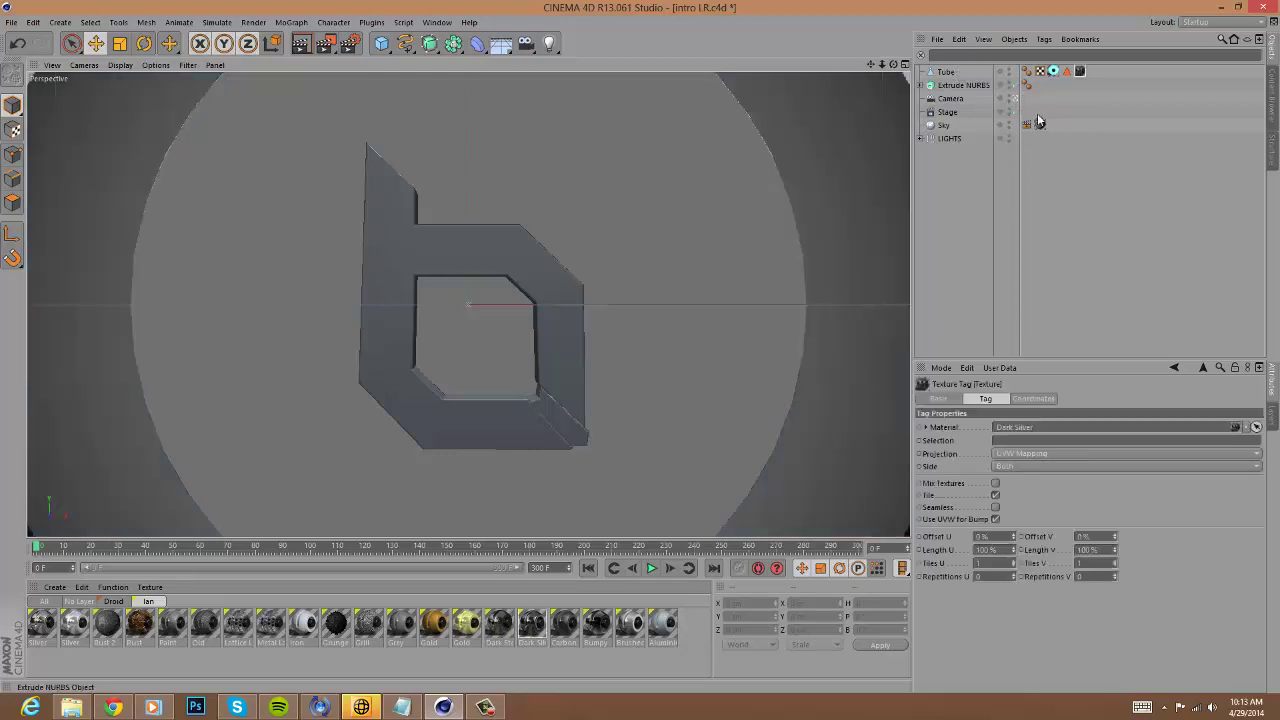
left_click(1088, 200)
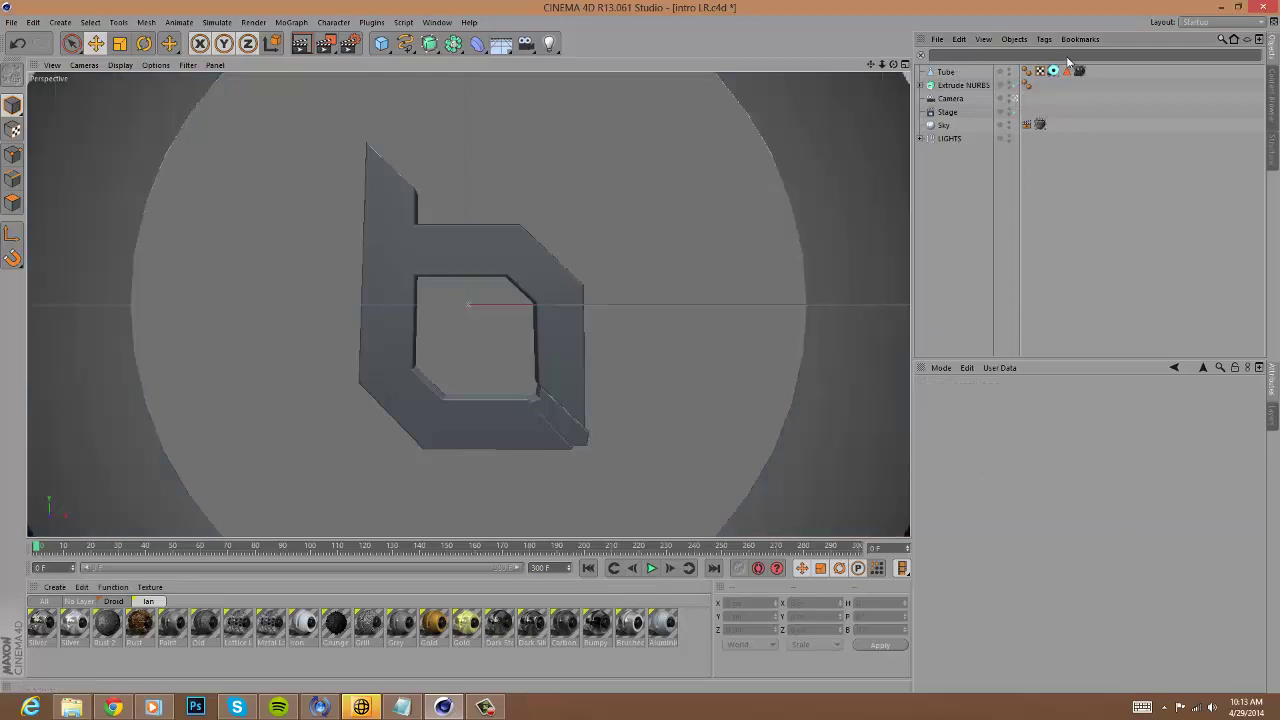
Move the tube forward along Z until it surrounds the logo, and place its glow material tag after the Dark Silver tag.
left_click(930, 72)
left_click(906, 65)
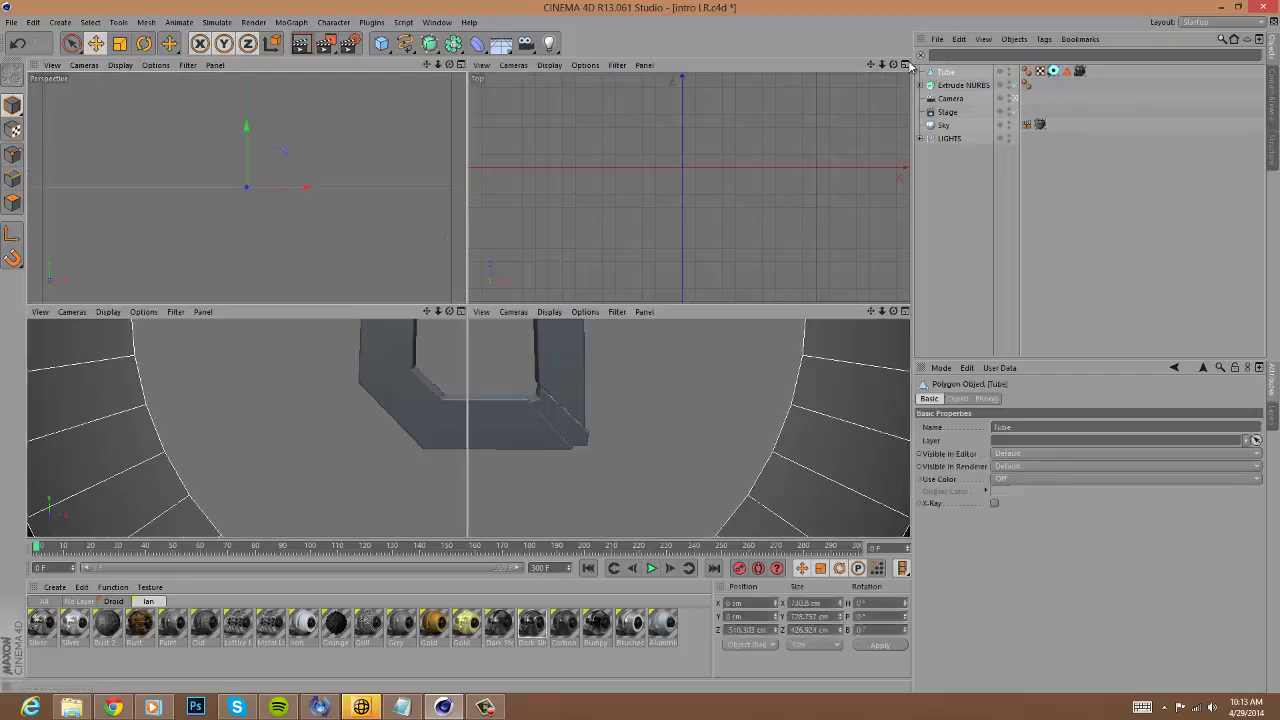
left_click(906, 65)
left_click(906, 65)
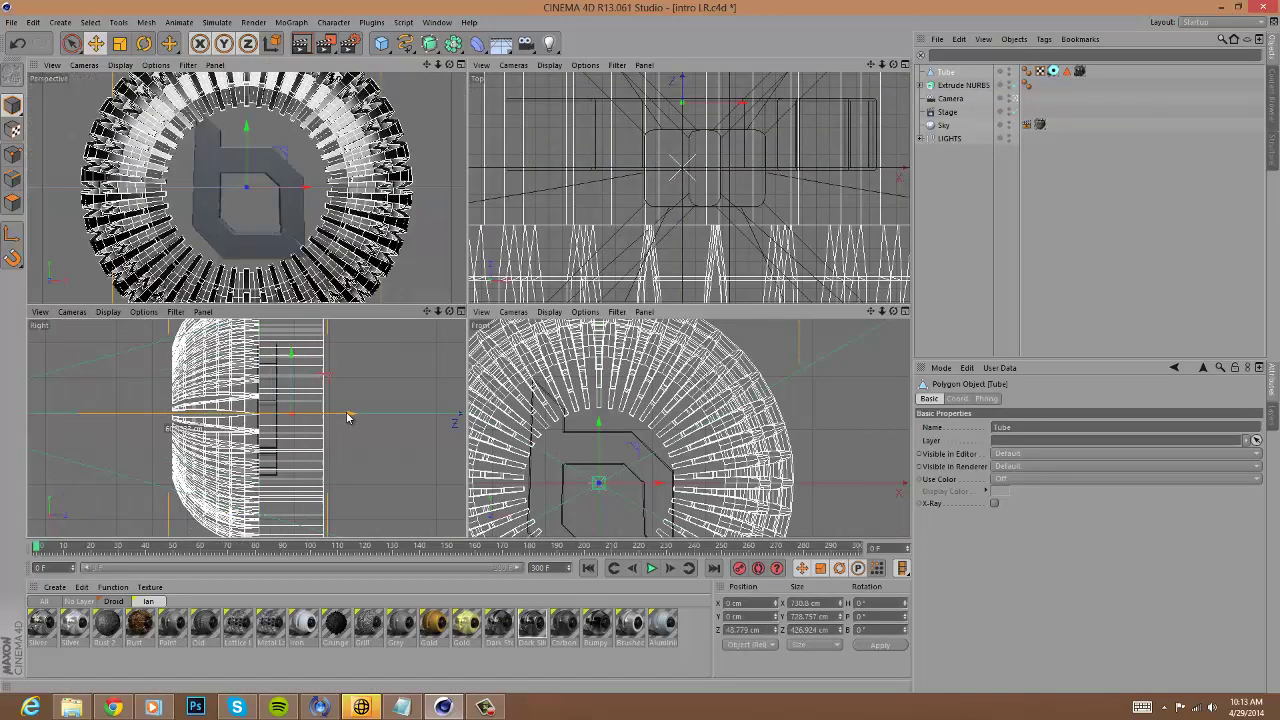
left_click(1113, 308)
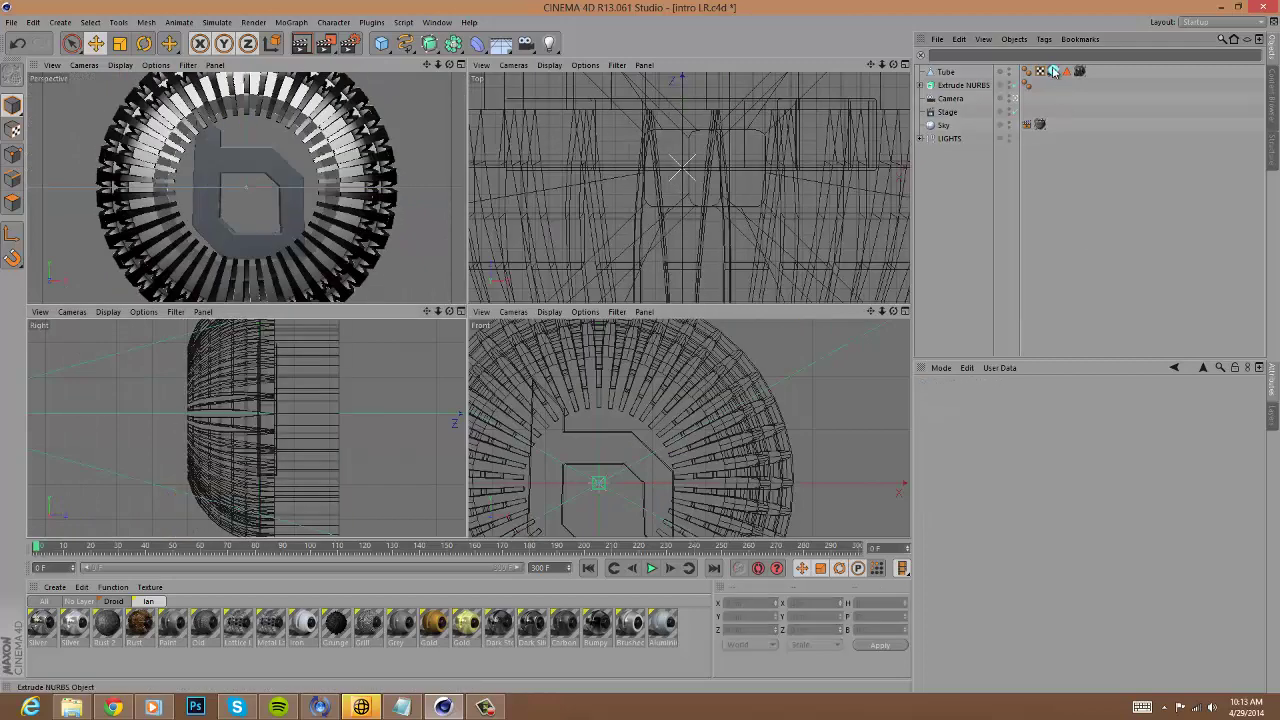
left_click_drag(1053, 71, 1100, 73)
left_click(529, 86)
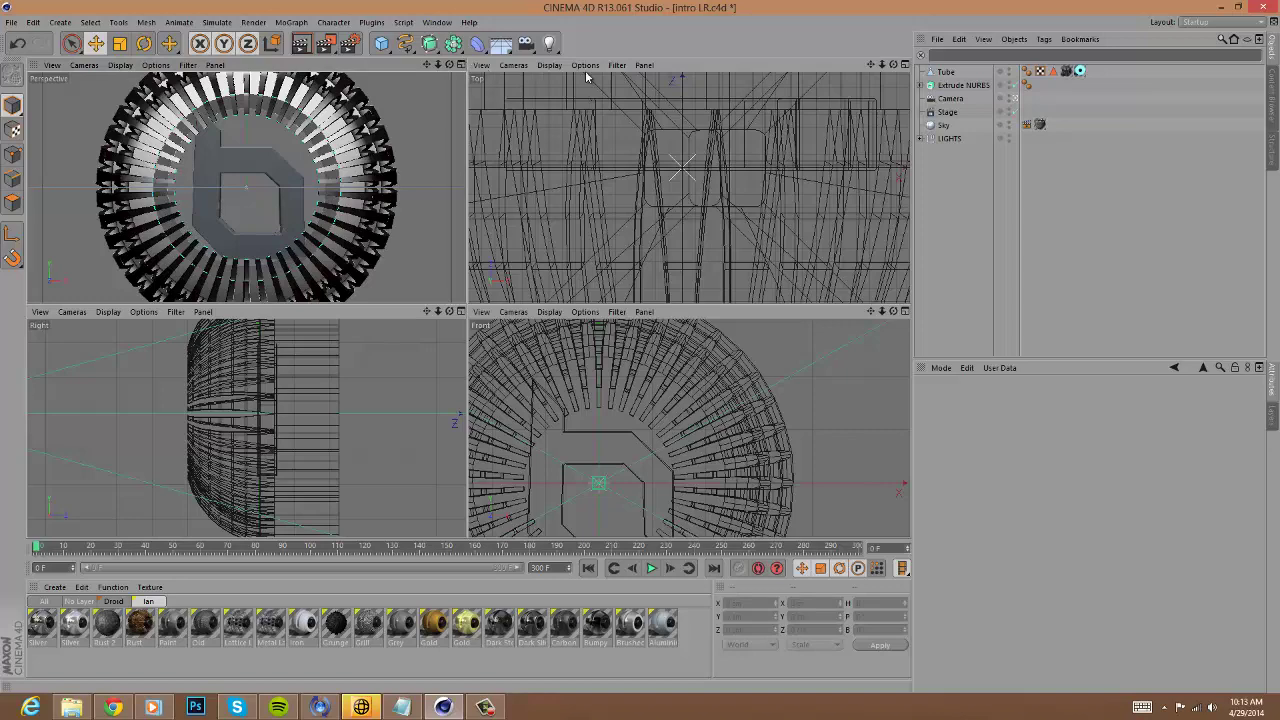
Move the tube back along negative Z, away from the logo, to a Z position of about -433 cm.
left_click(228, 357)
left_click_drag(362, 422, 162, 414)
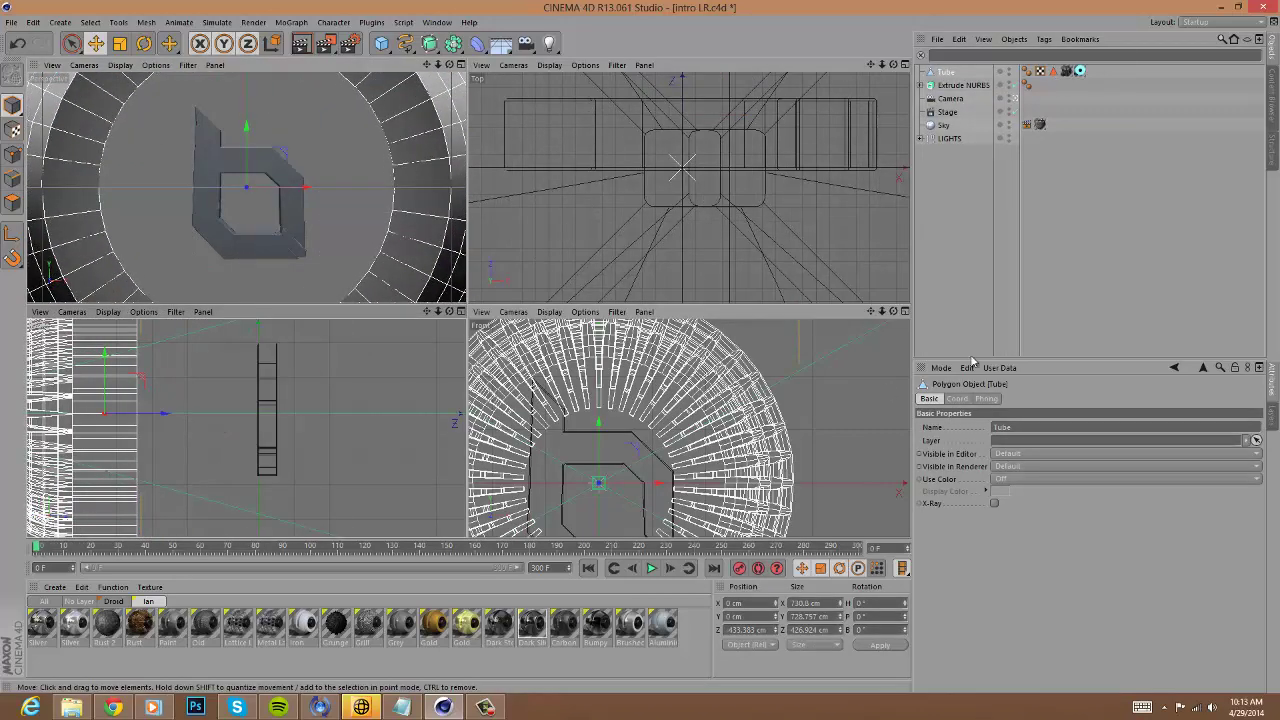
left_click(984, 308)
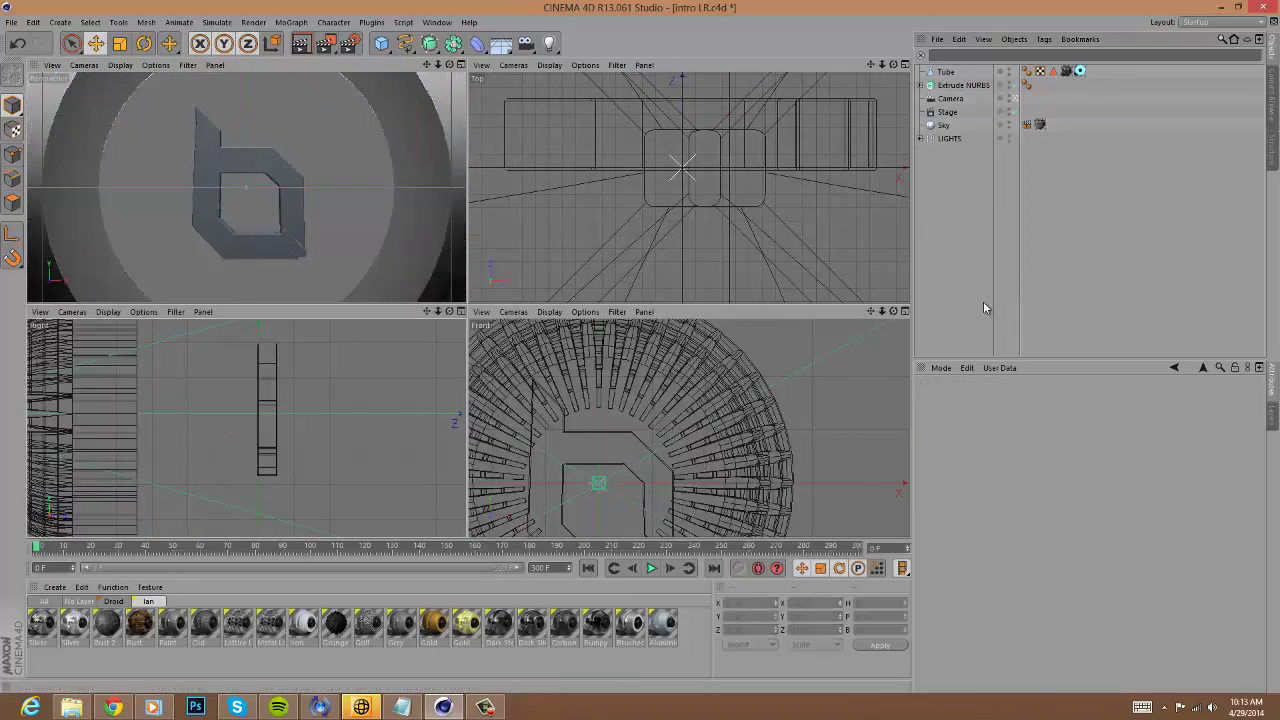
left_click(460, 64)
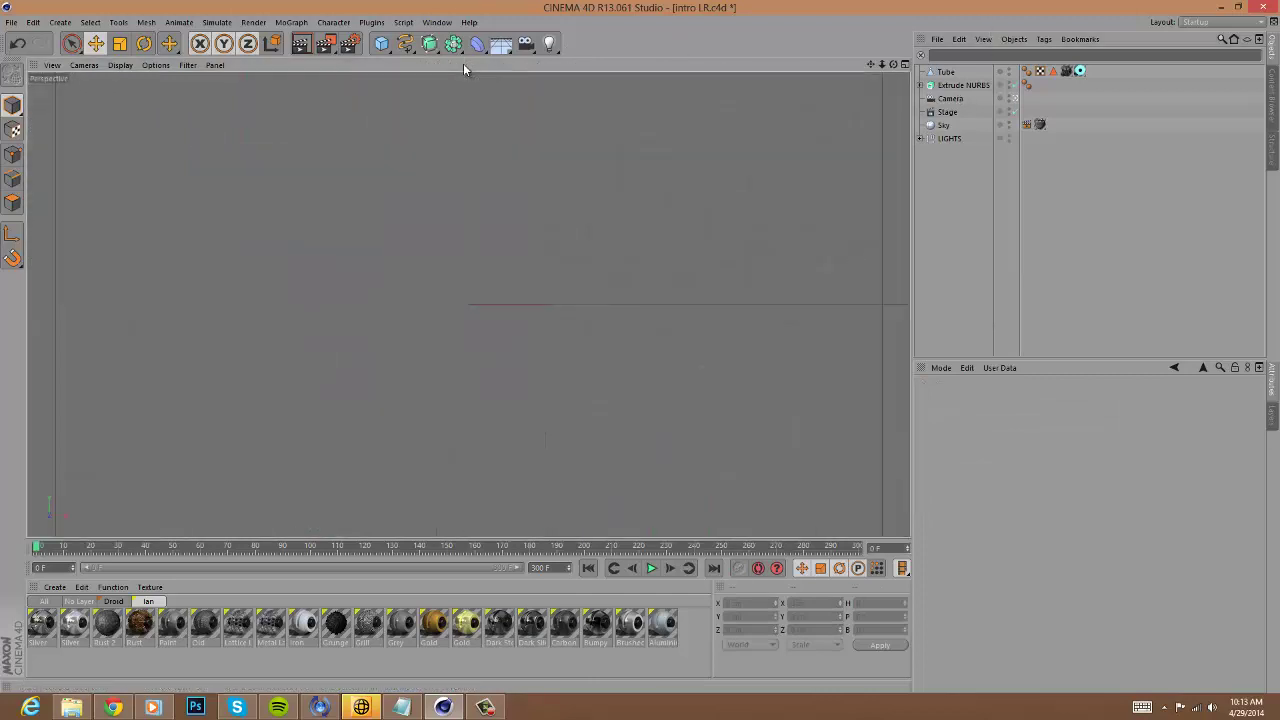
left_click(905, 64)
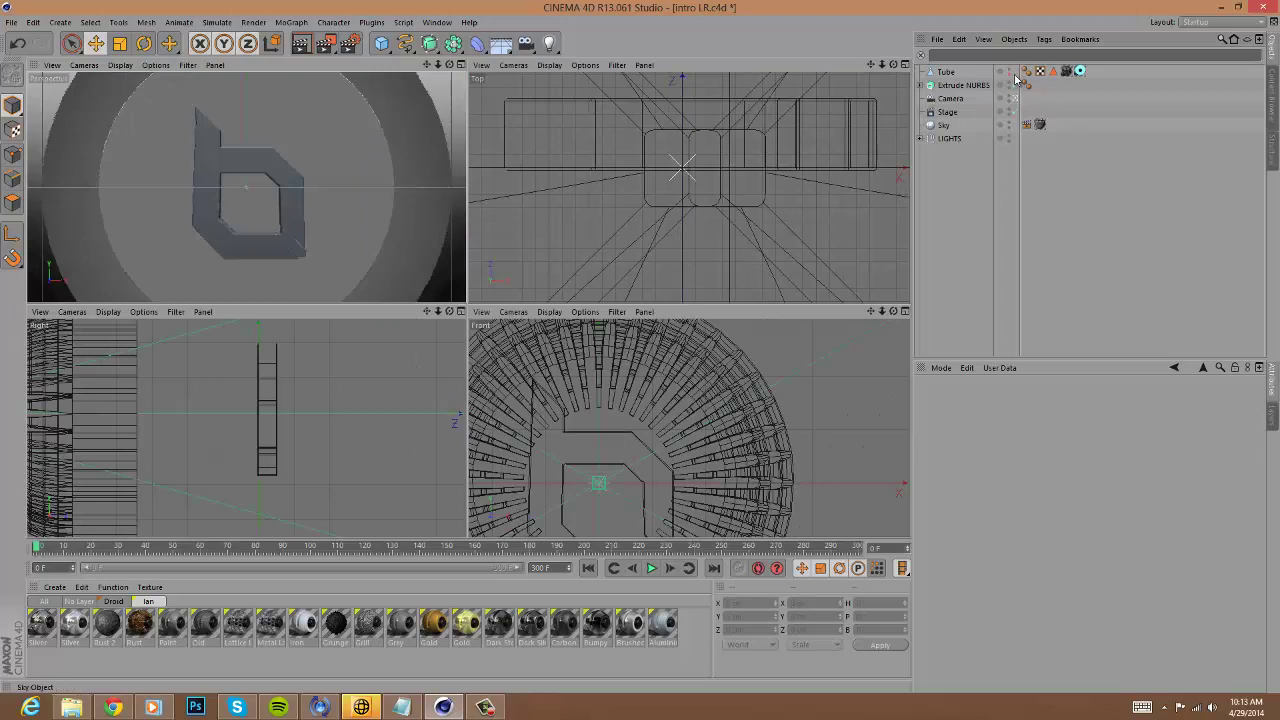
Hide the logo's Extrude NURBS object while keeping the tube visible.
left_click(1010, 71)
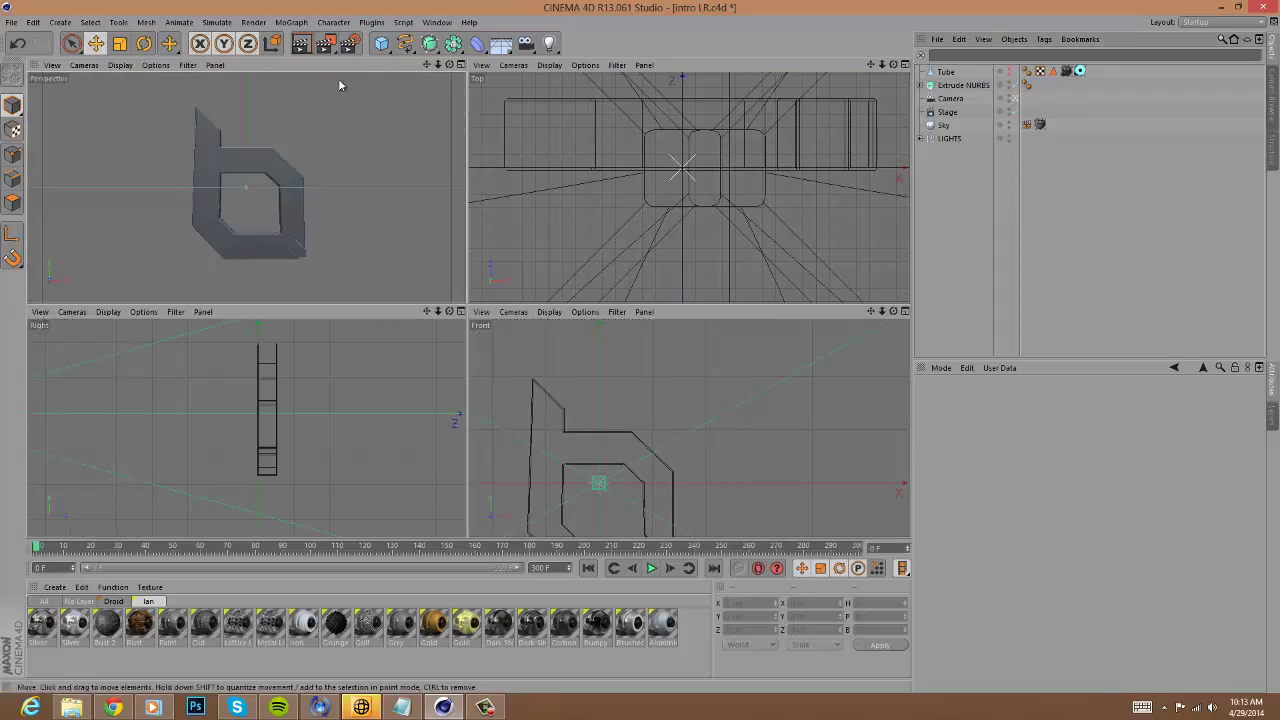
left_click(1010, 71)
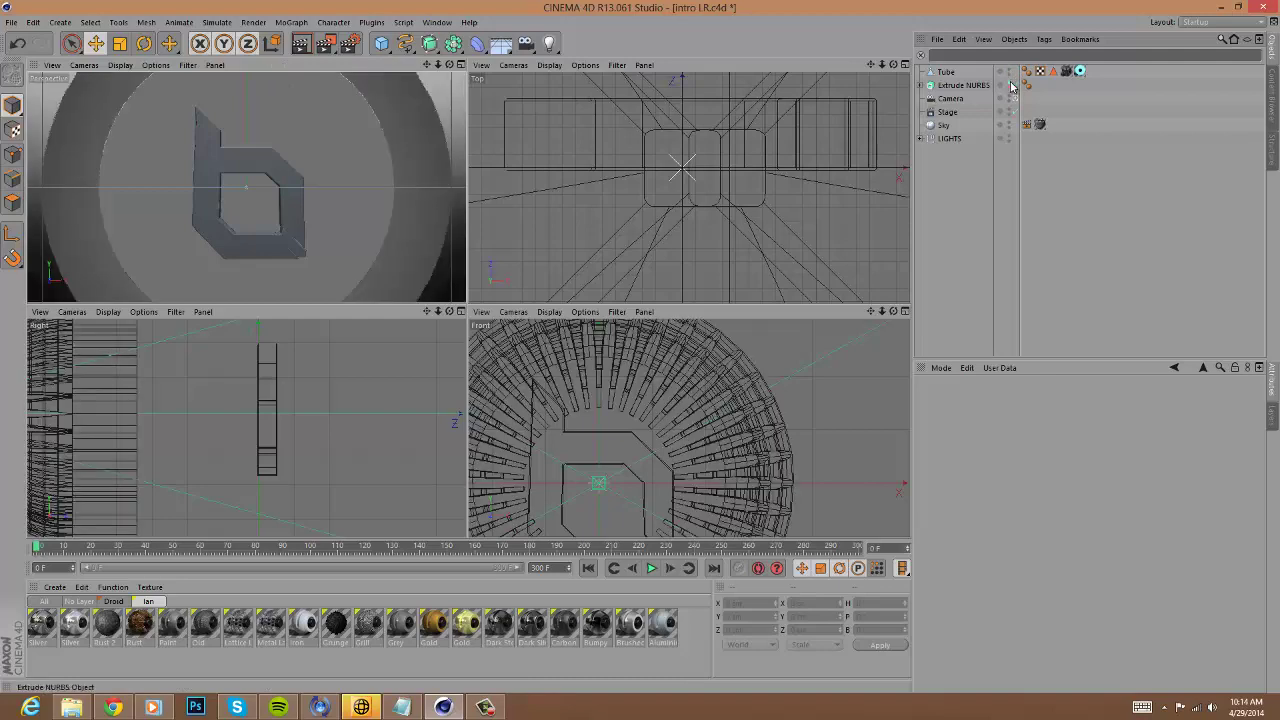
left_click(1010, 85)
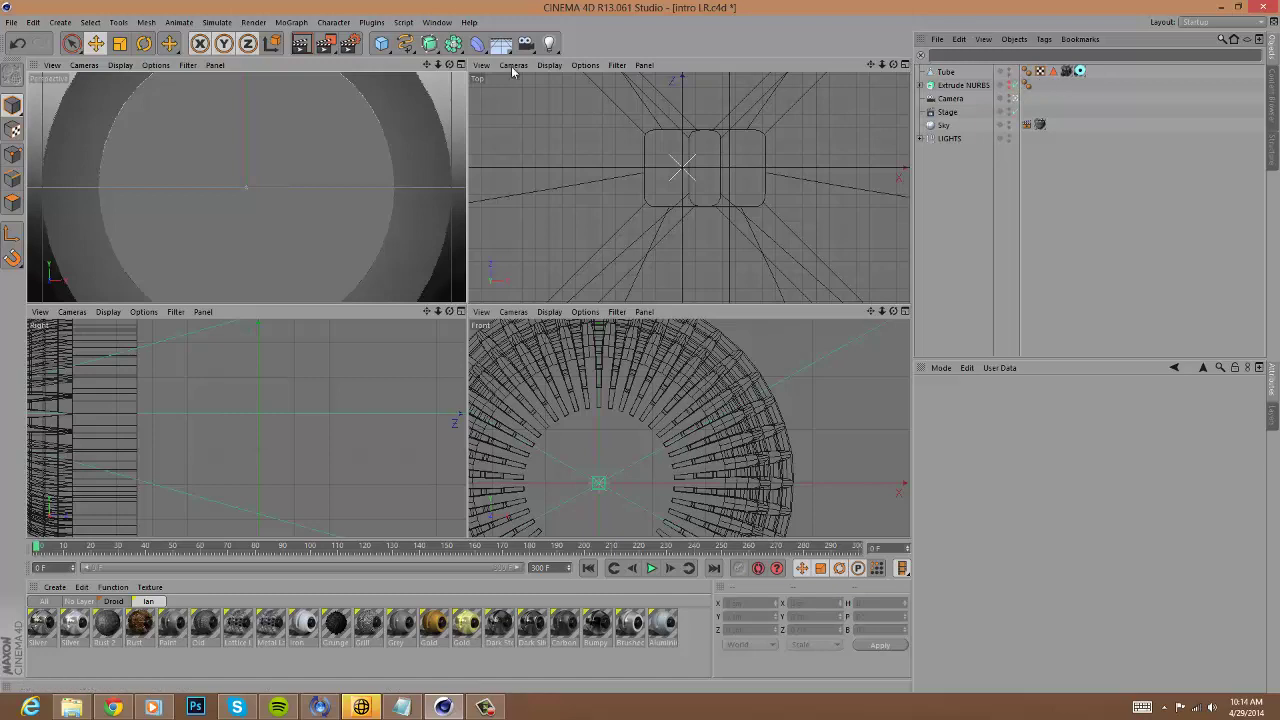
left_click(459, 65)
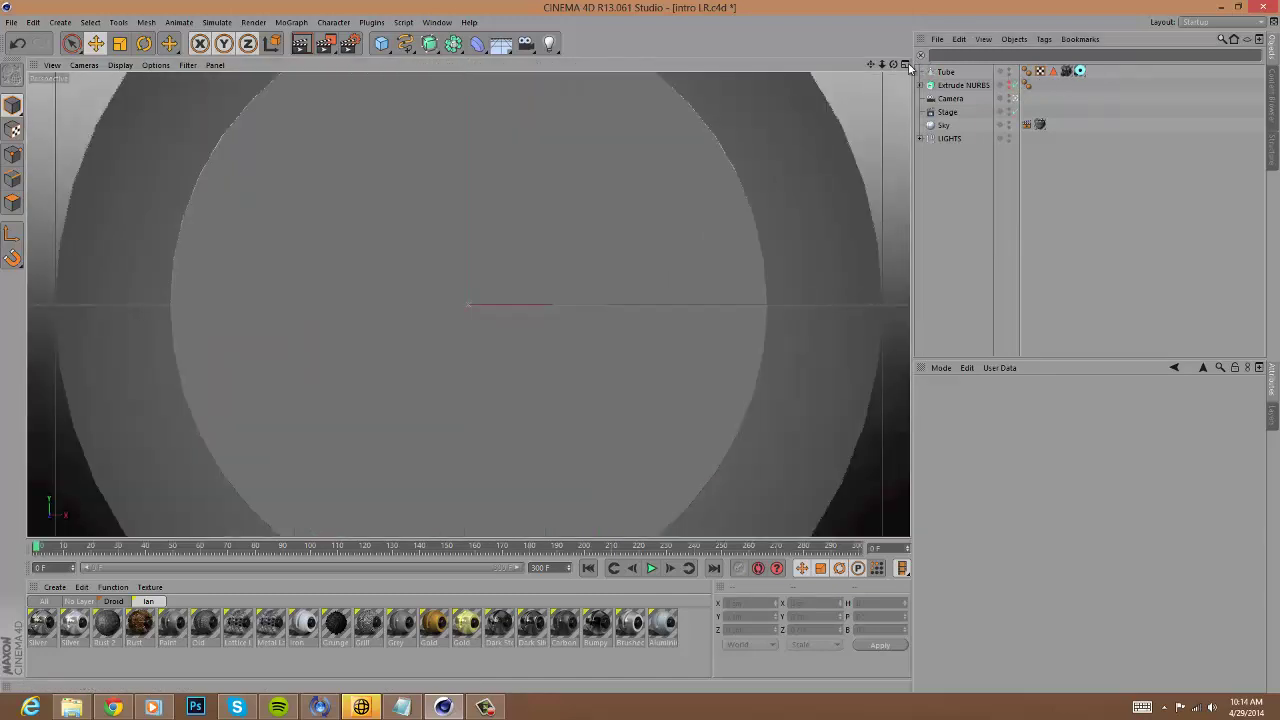
left_click(906, 65)
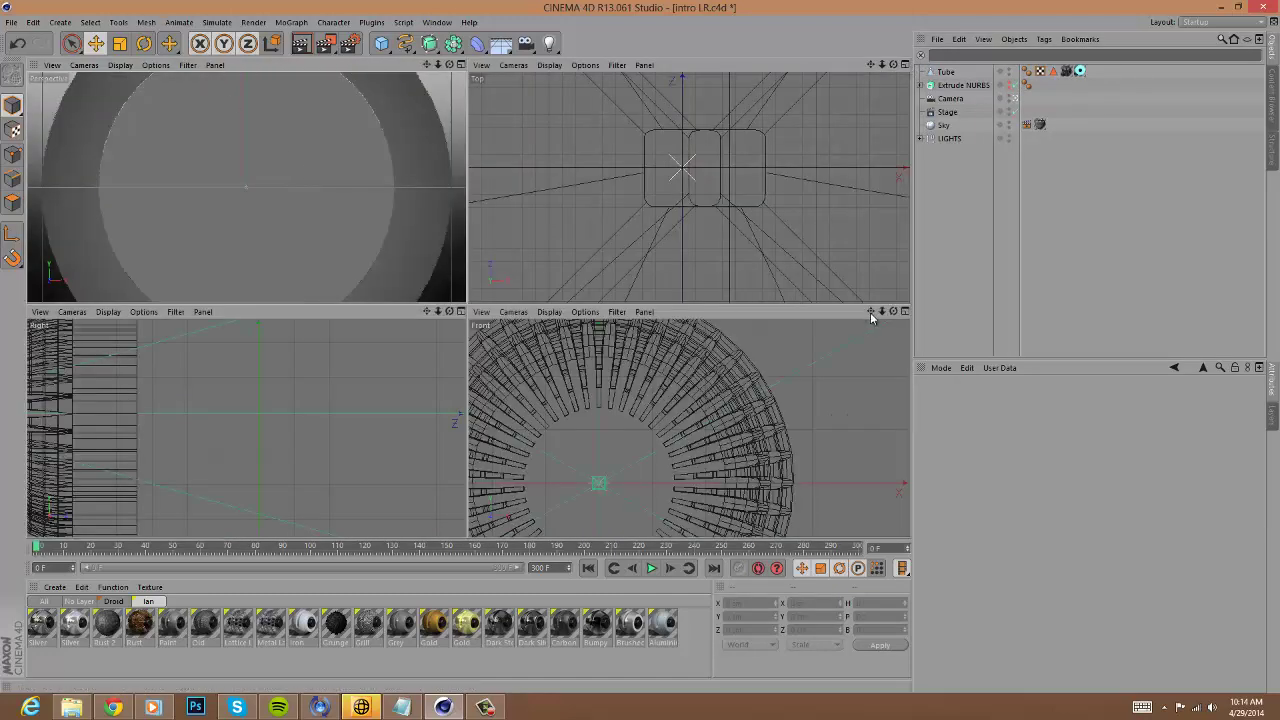
Add a Cogwheel spline at the centre of the scene.
scroll(640, 347, "down", 5)
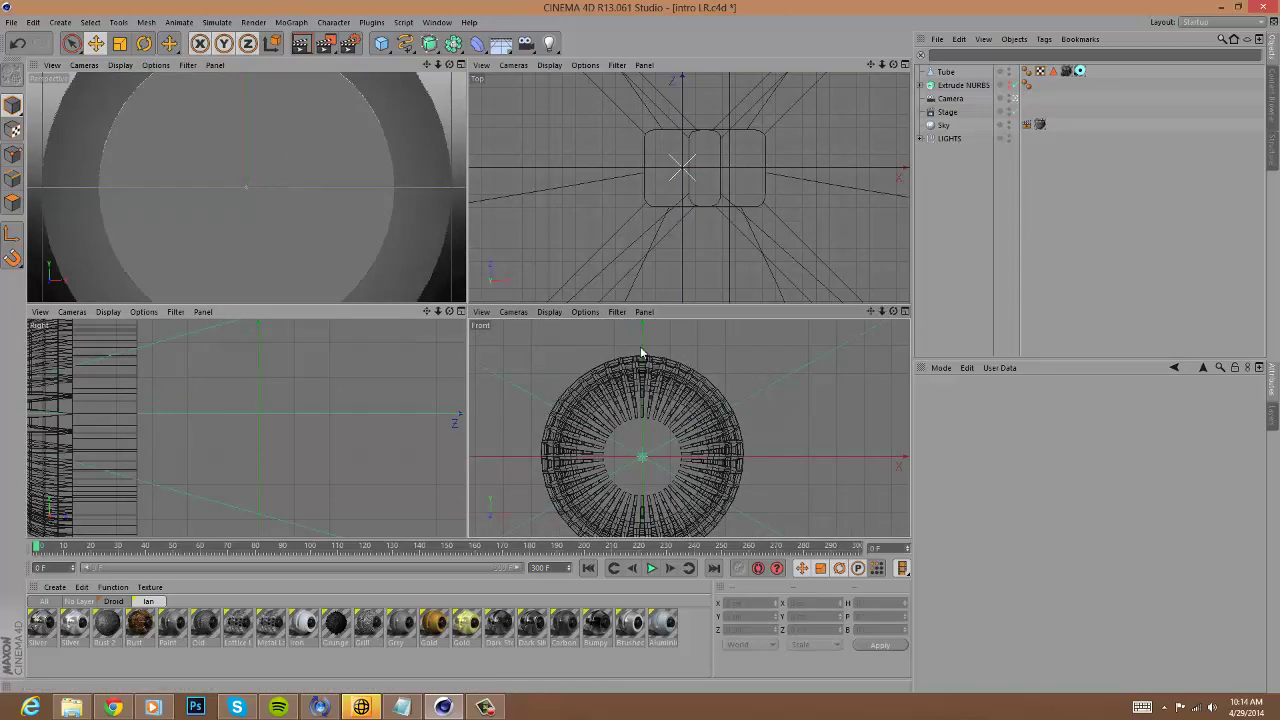
middle_click_drag(640, 437, 695, 370, "alt")
left_click(387, 46)
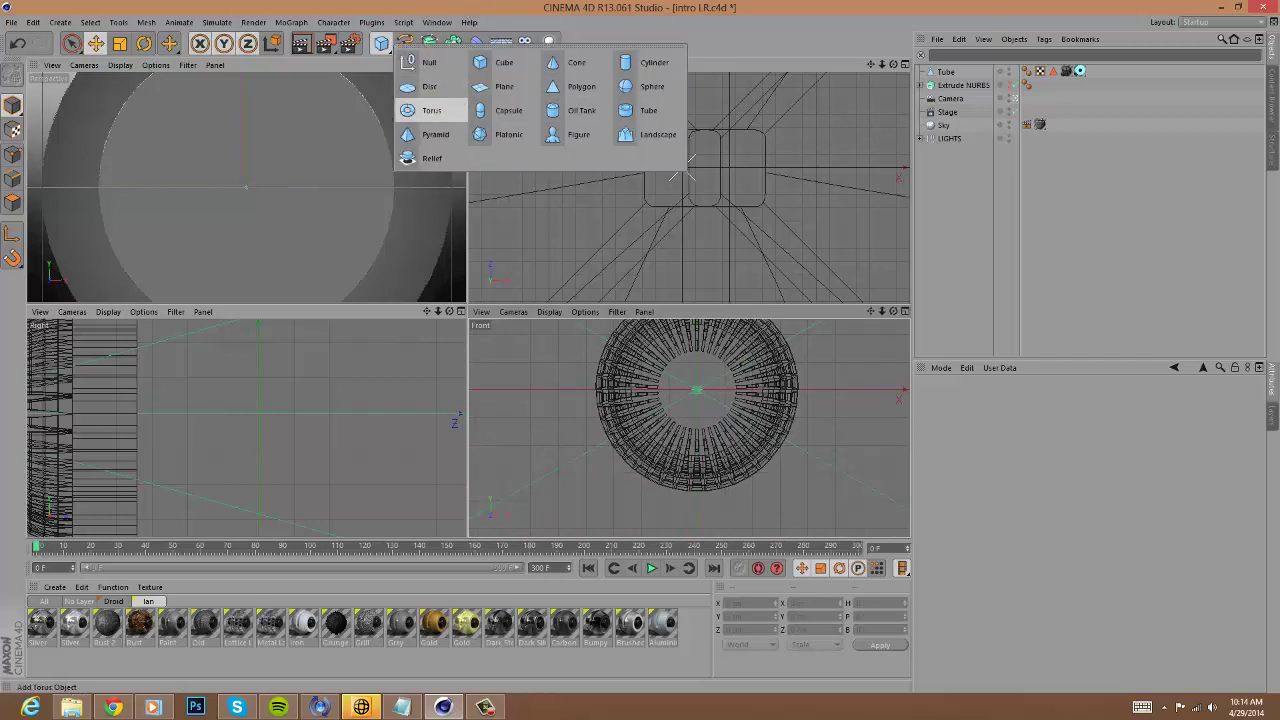
left_click(453, 43)
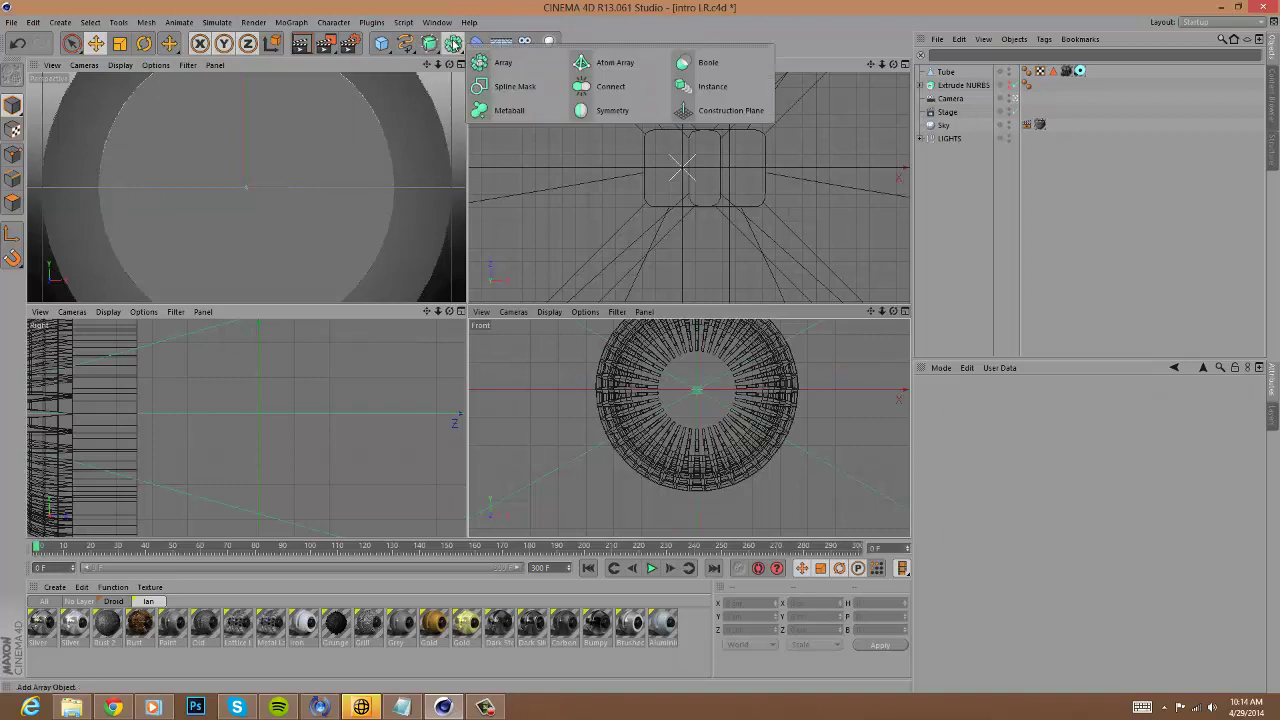
left_click(405, 43)
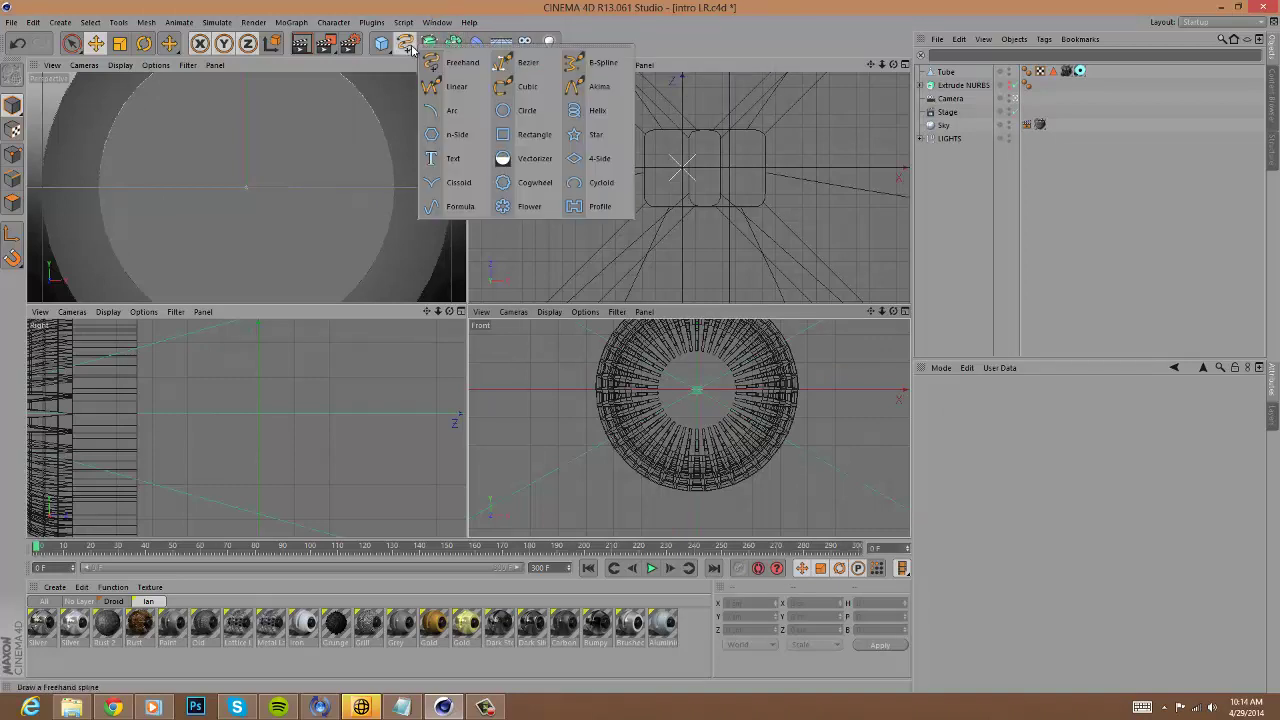
left_click(532, 182)
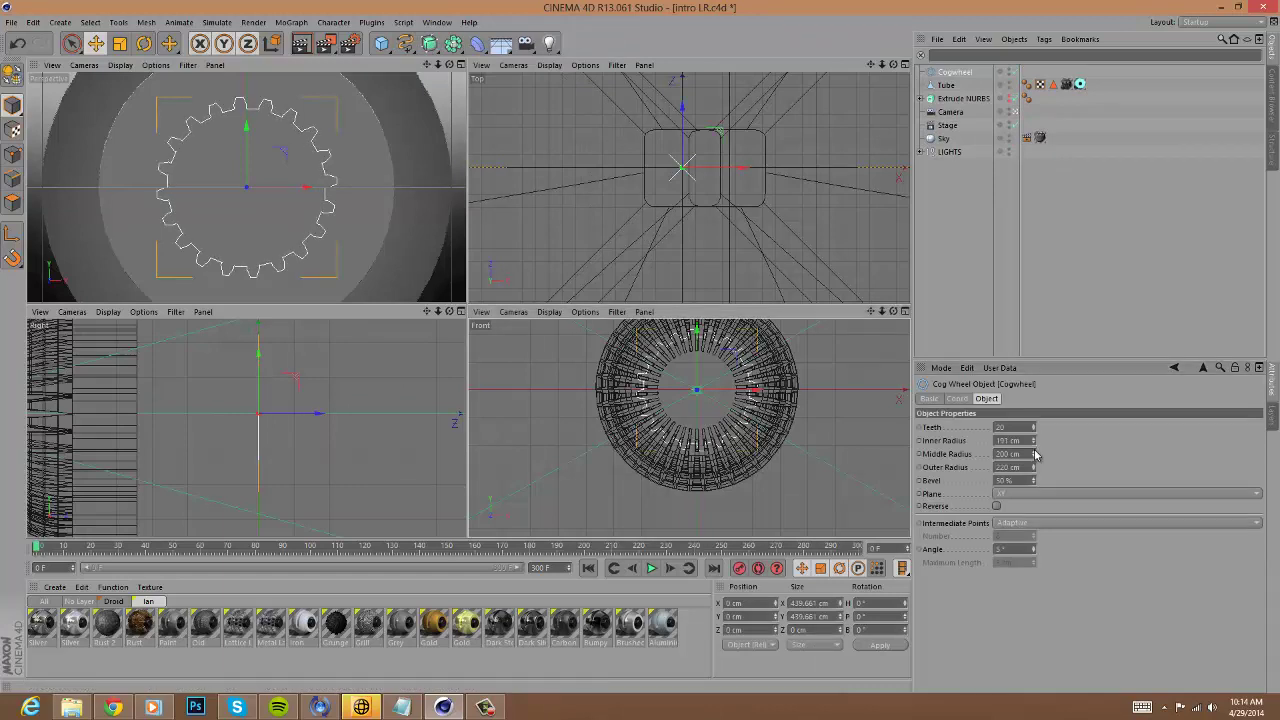
Scale the cogwheel spline up uniformly until it encloses the tube, about 868 cm wide.
left_click(119, 43)
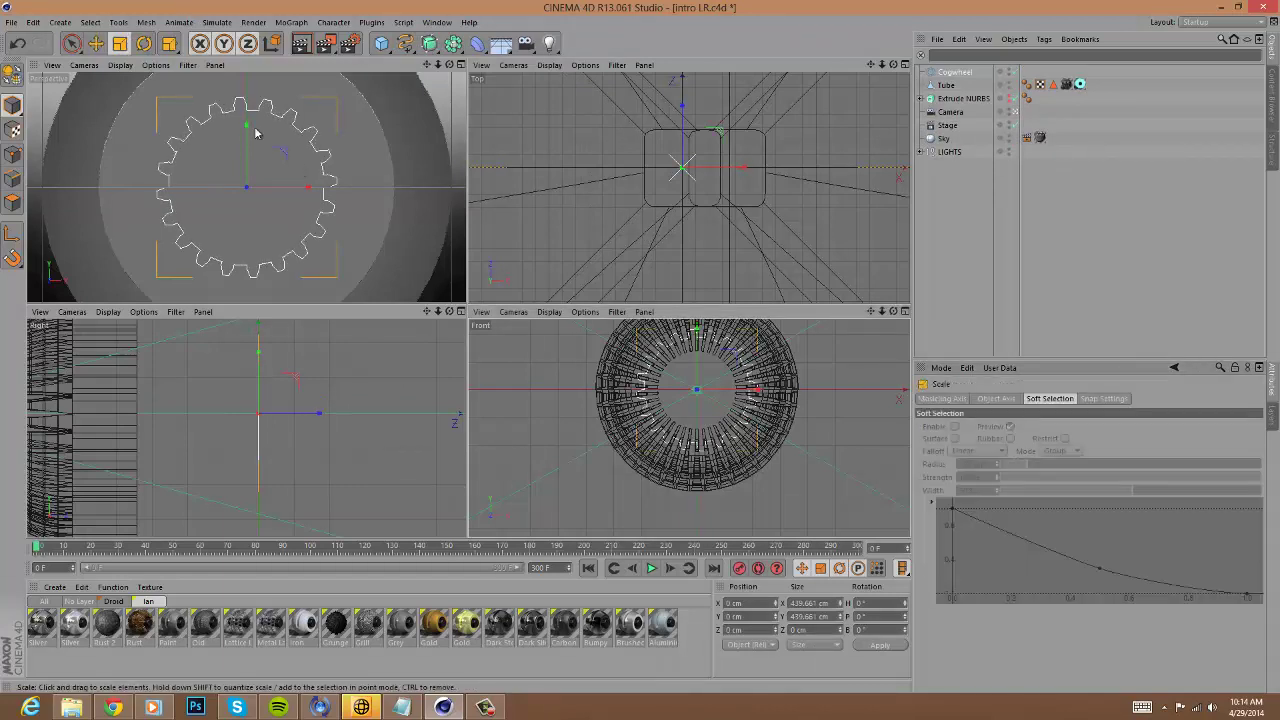
left_click_drag(294, 165, 333, 126)
scroll(768, 348, "down", 4)
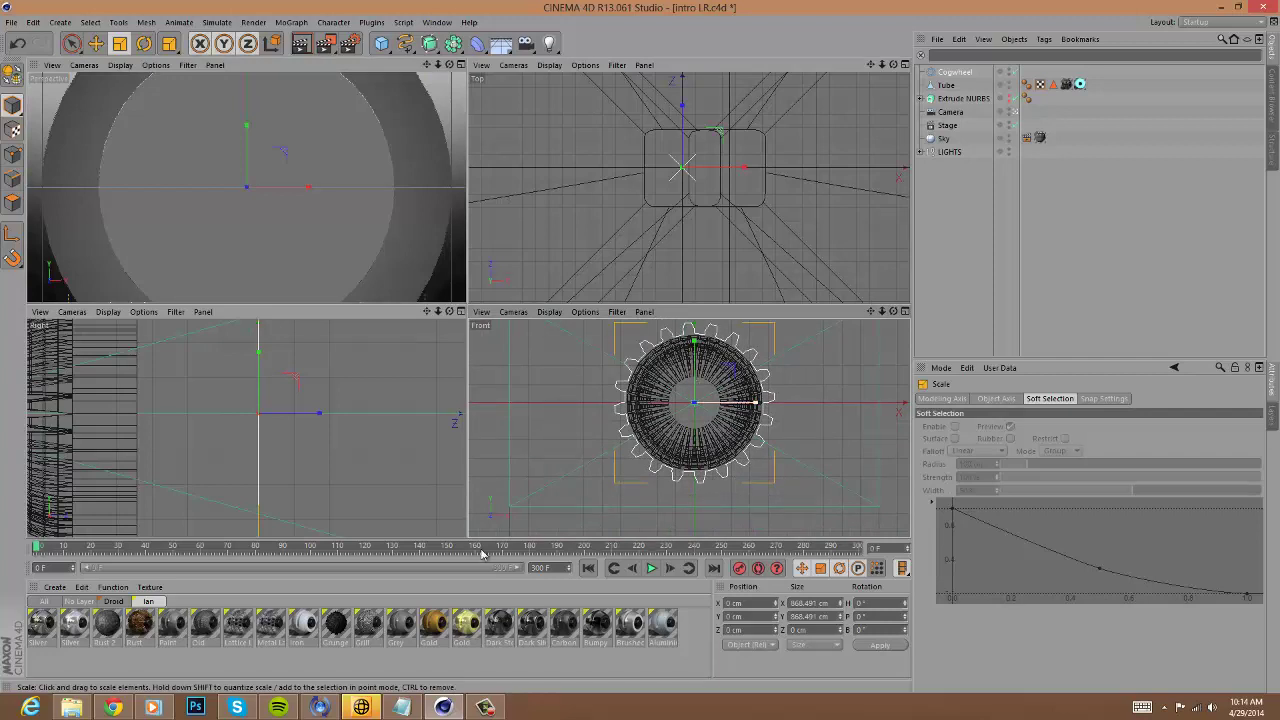
Place the cogwheel spline inside a new Extrude NURBS object and collapse its hierarchy.
left_click(945, 75)
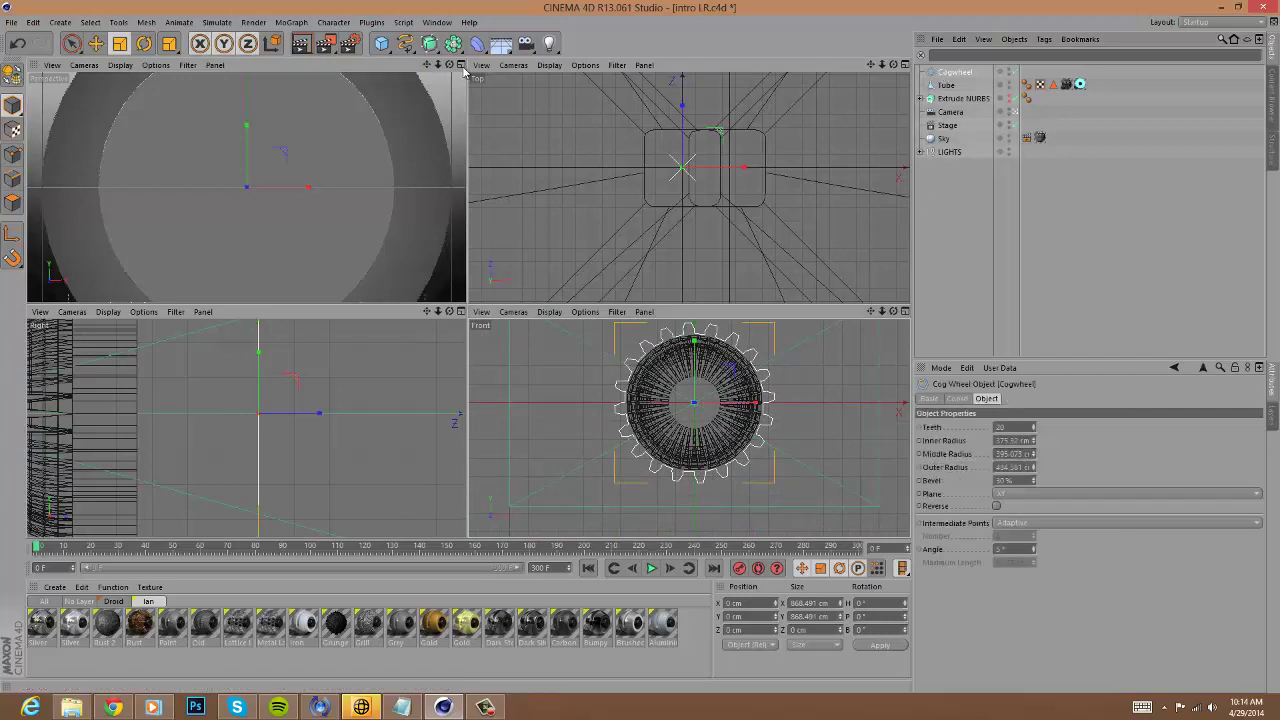
left_click(433, 46)
left_click(570, 63, "alt")
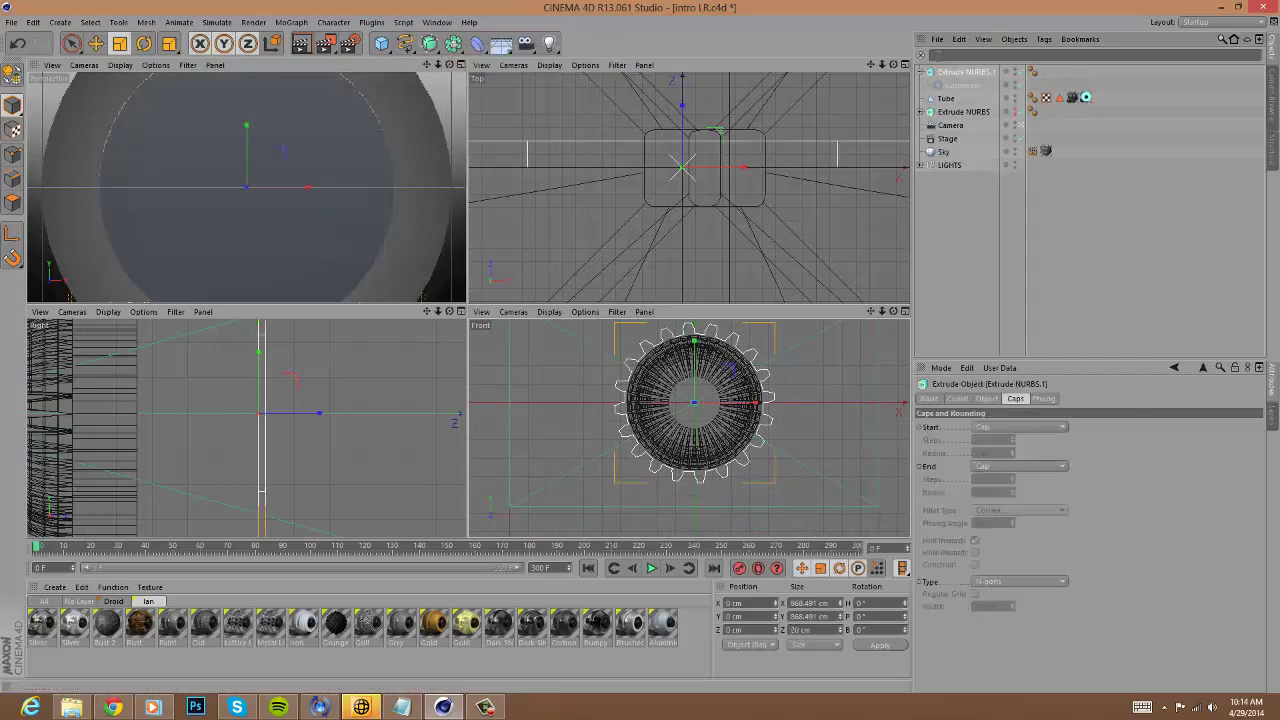
left_click(920, 73)
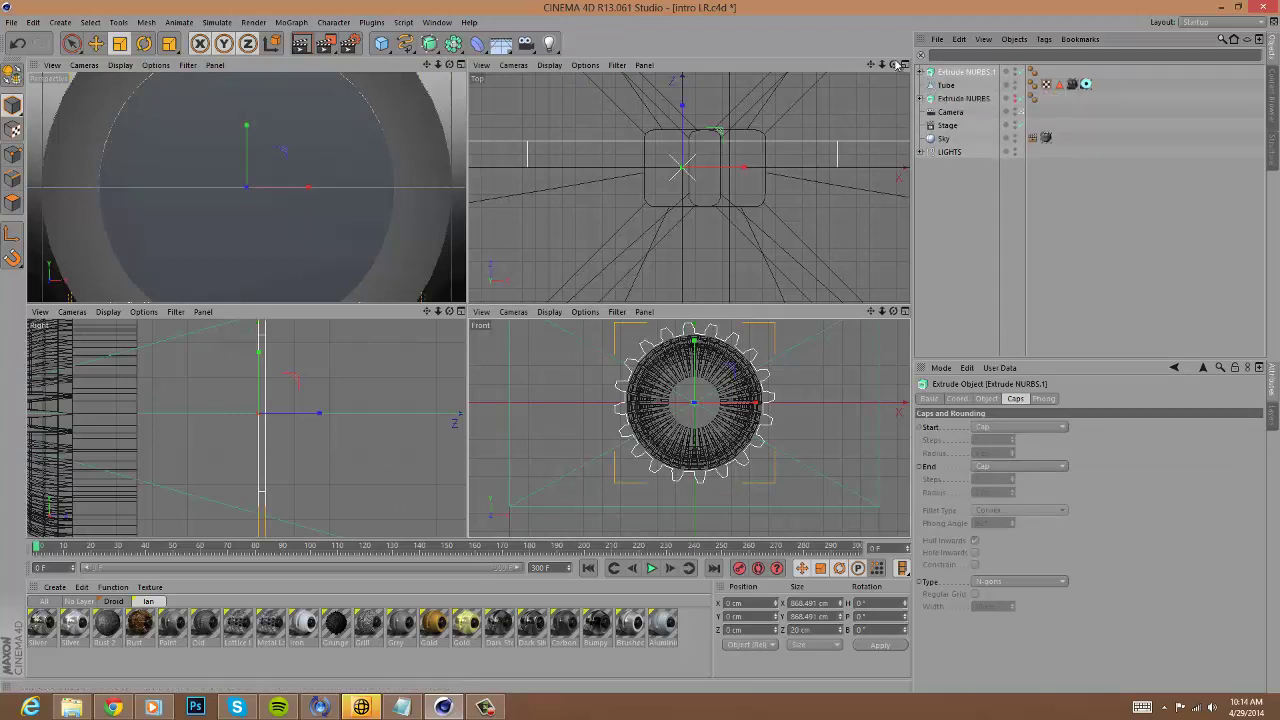
left_click_drag(882, 65, 643, 308)
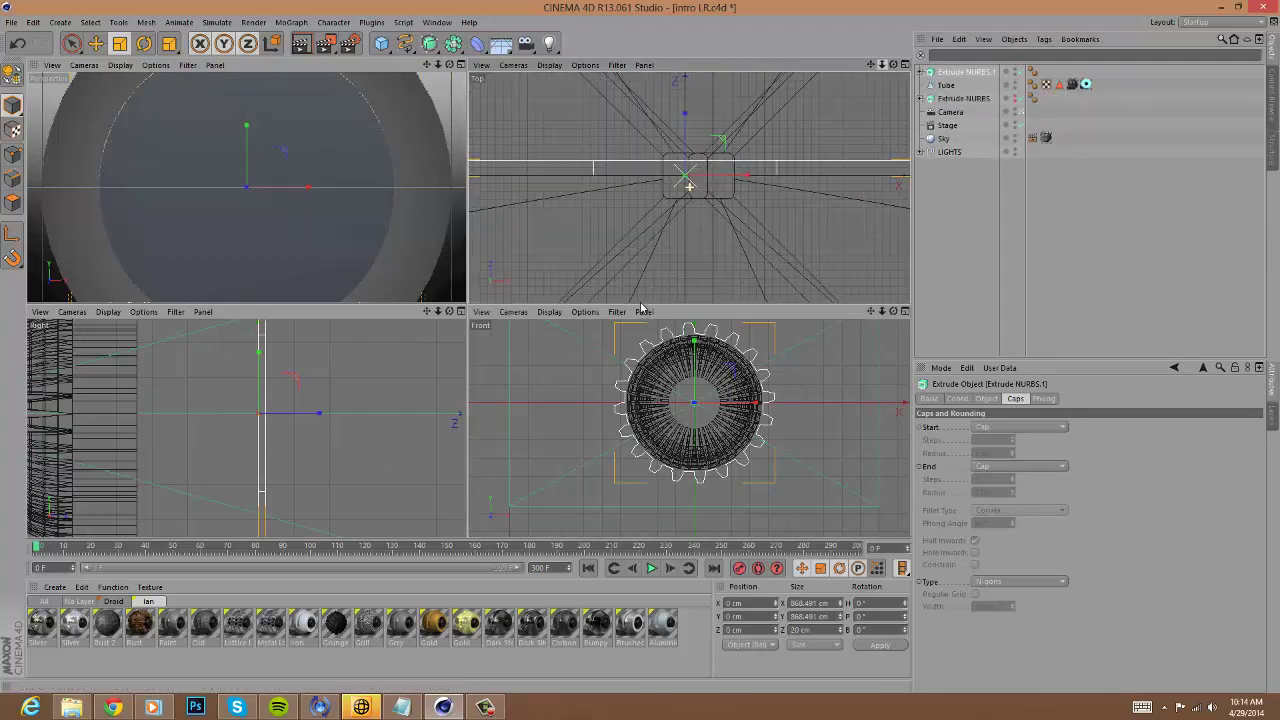
Set the cogwheel extrusion's Z movement to 70 cm.
double_click(944, 75)
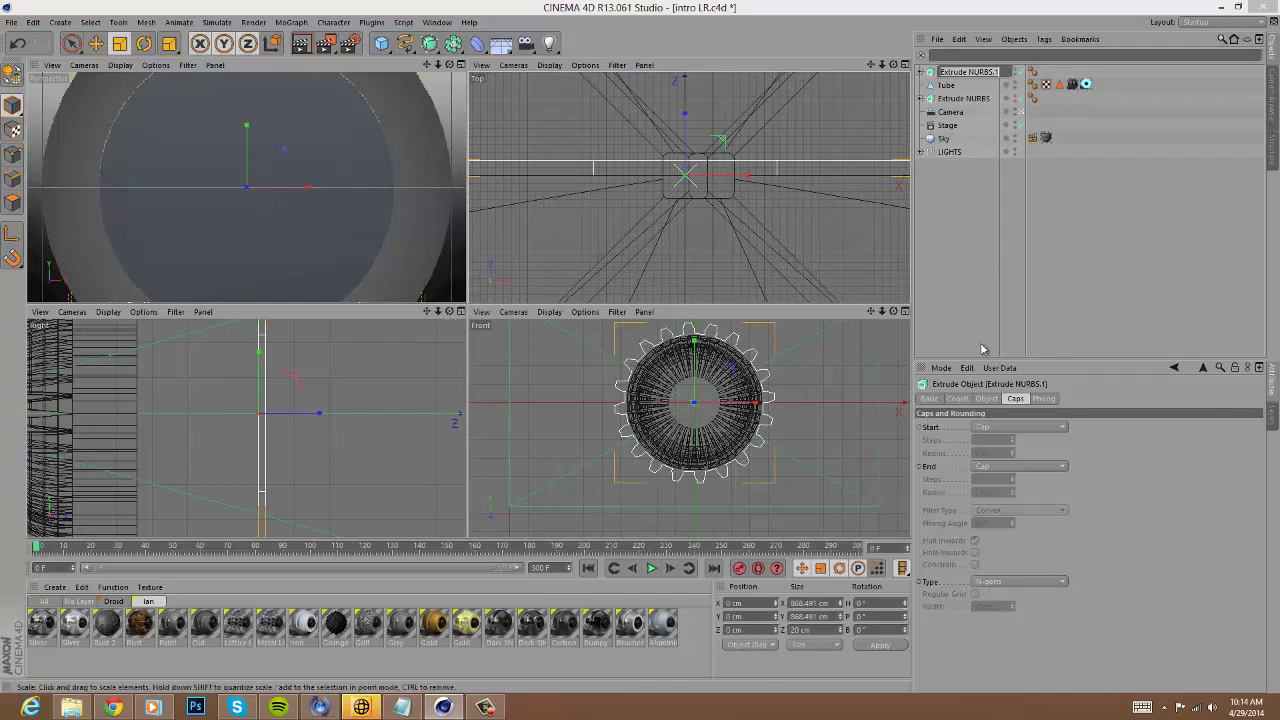
left_click(988, 399)
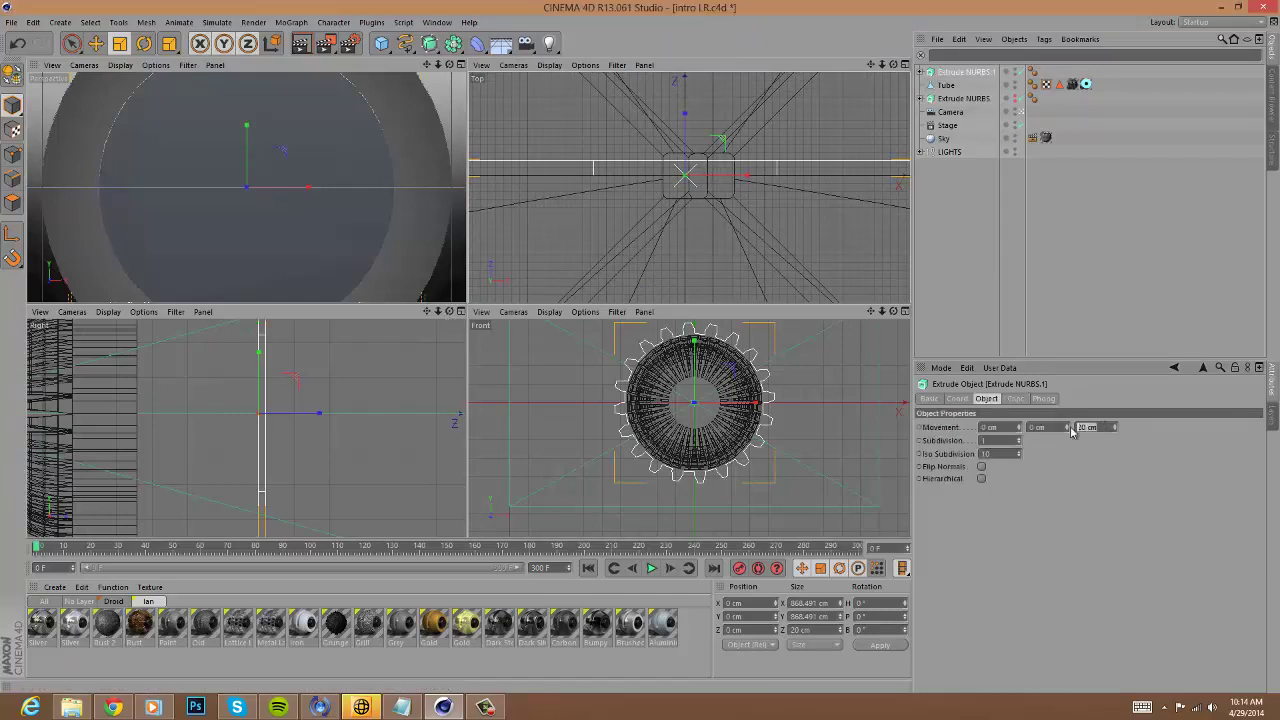
key("Return")
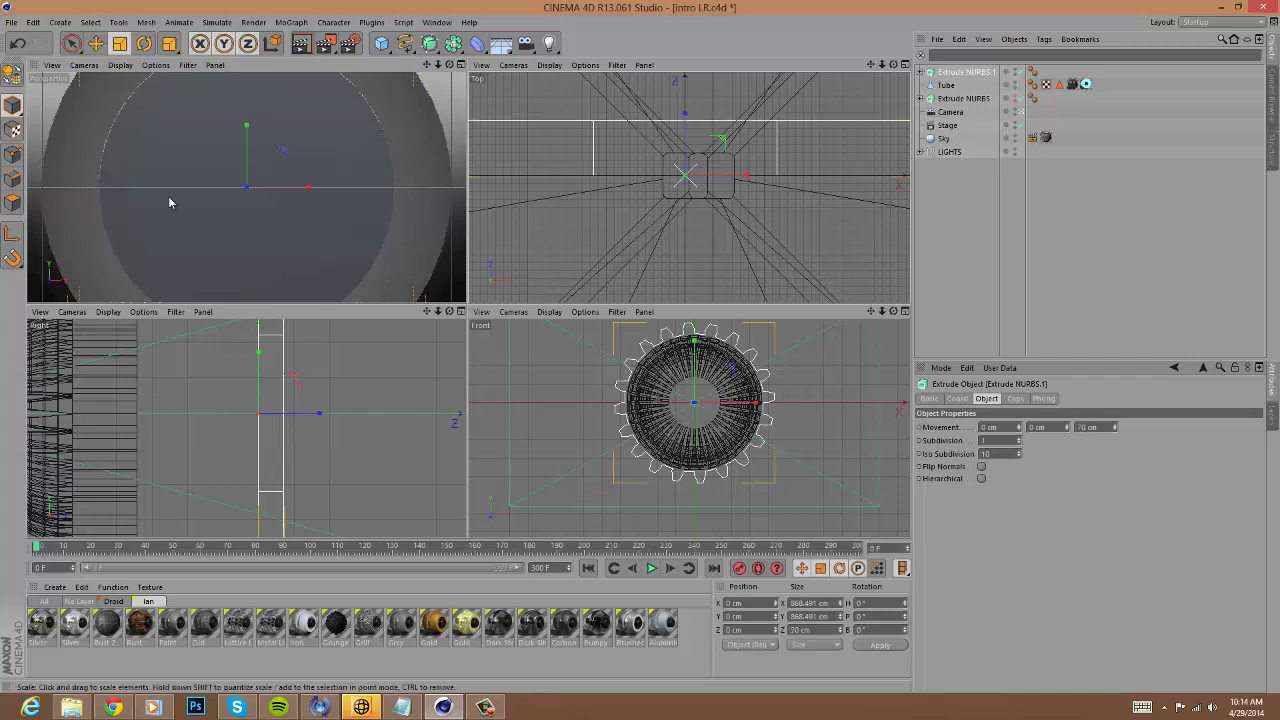
Move the extruded cogwheel along negative Z to the tube's near end, about -341 cm, and set its extrusion depth to 100 cm.
key("e")
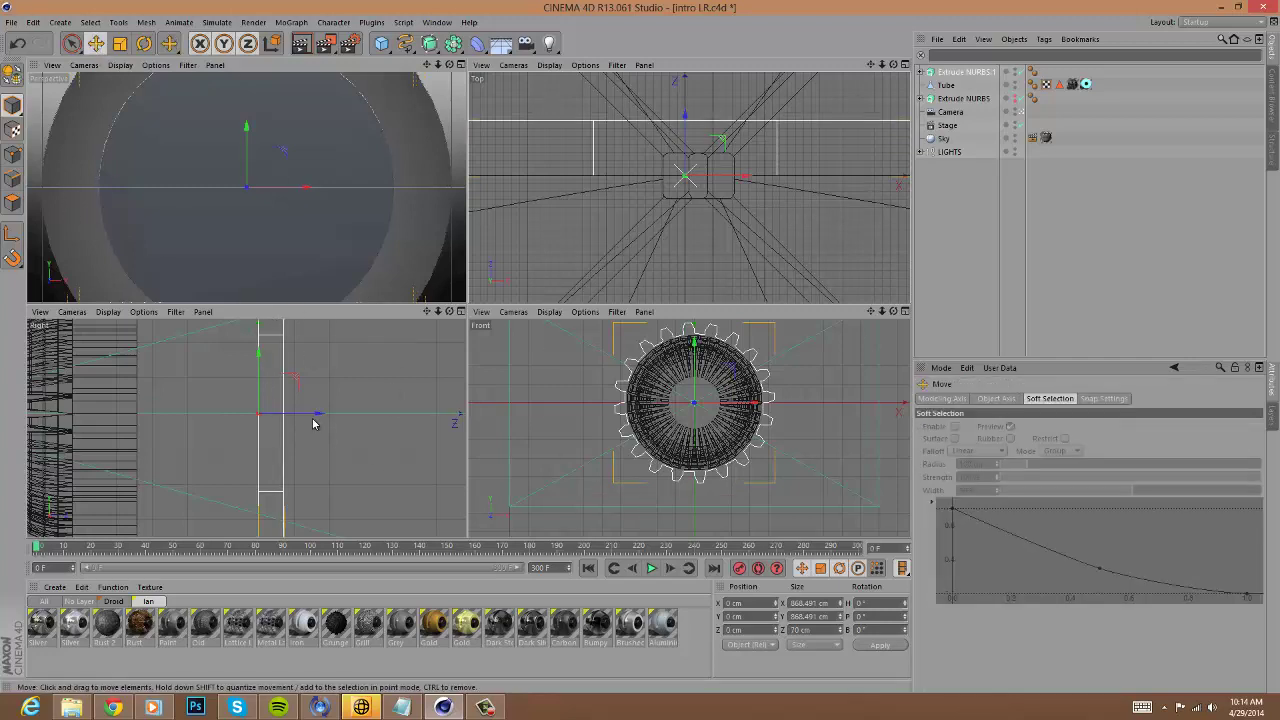
left_click_drag(313, 418, 196, 416)
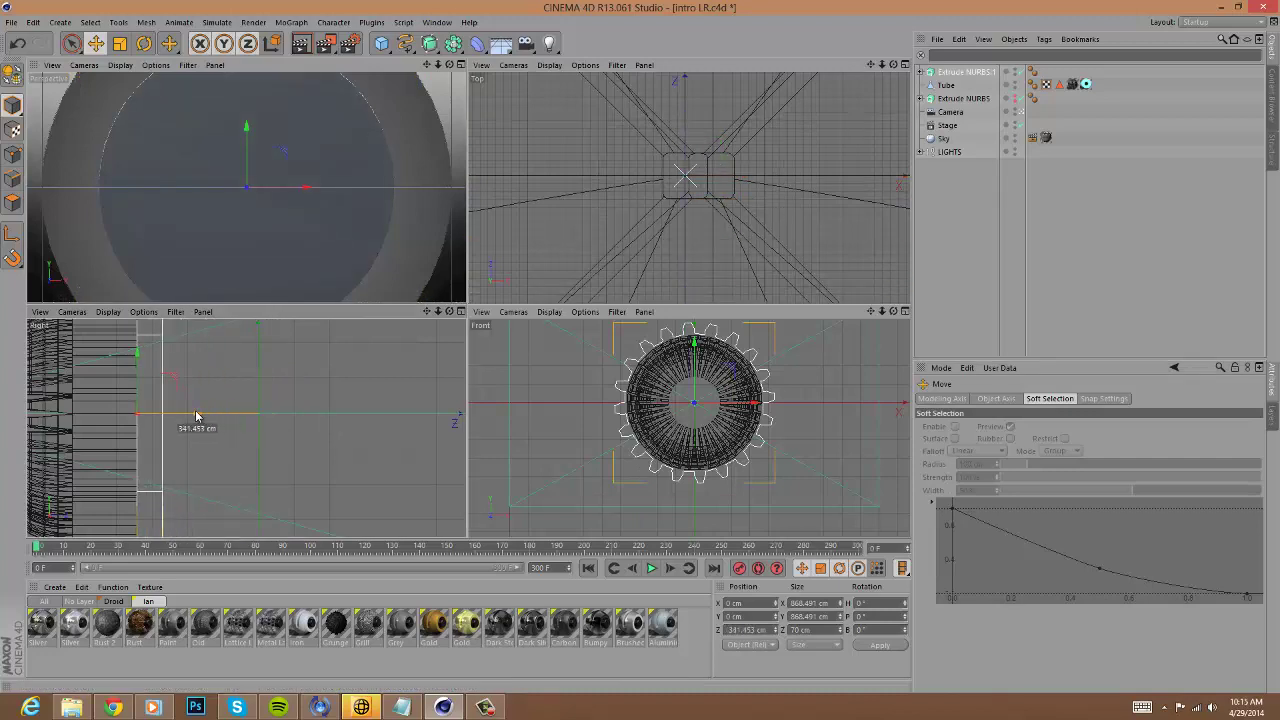
double_click(966, 73)
left_click(1109, 424)
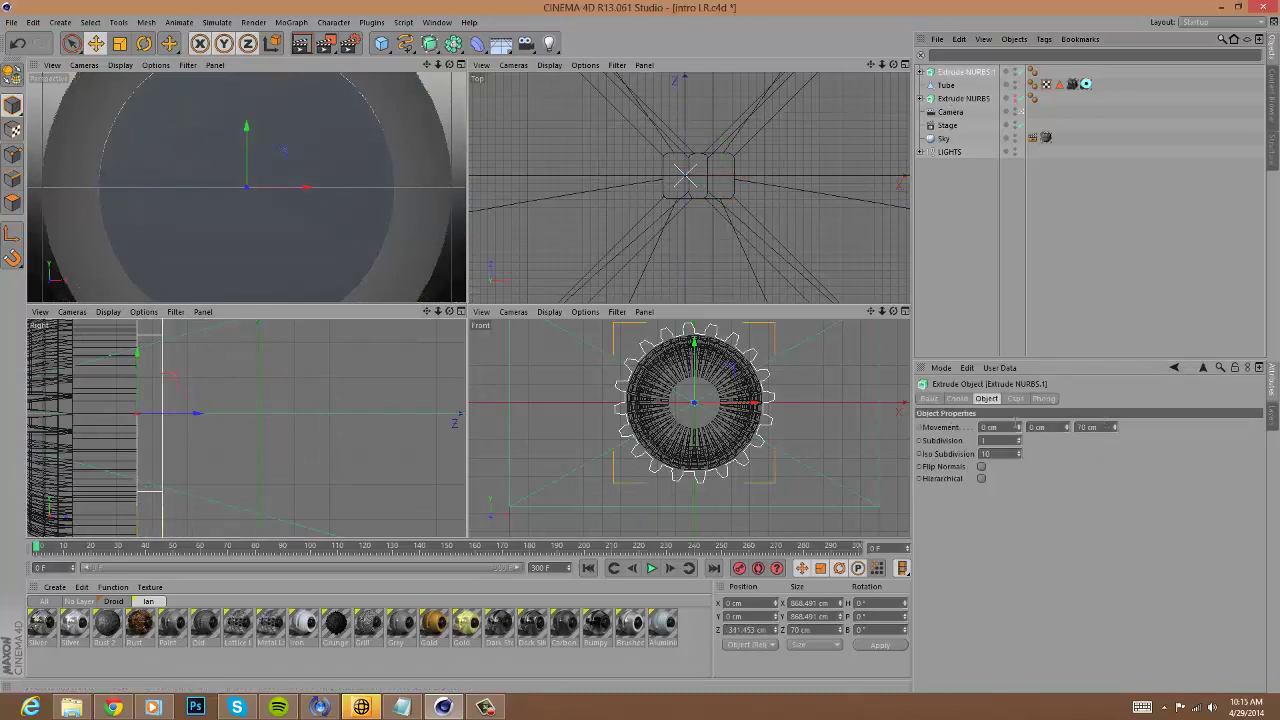
left_click(1091, 427)
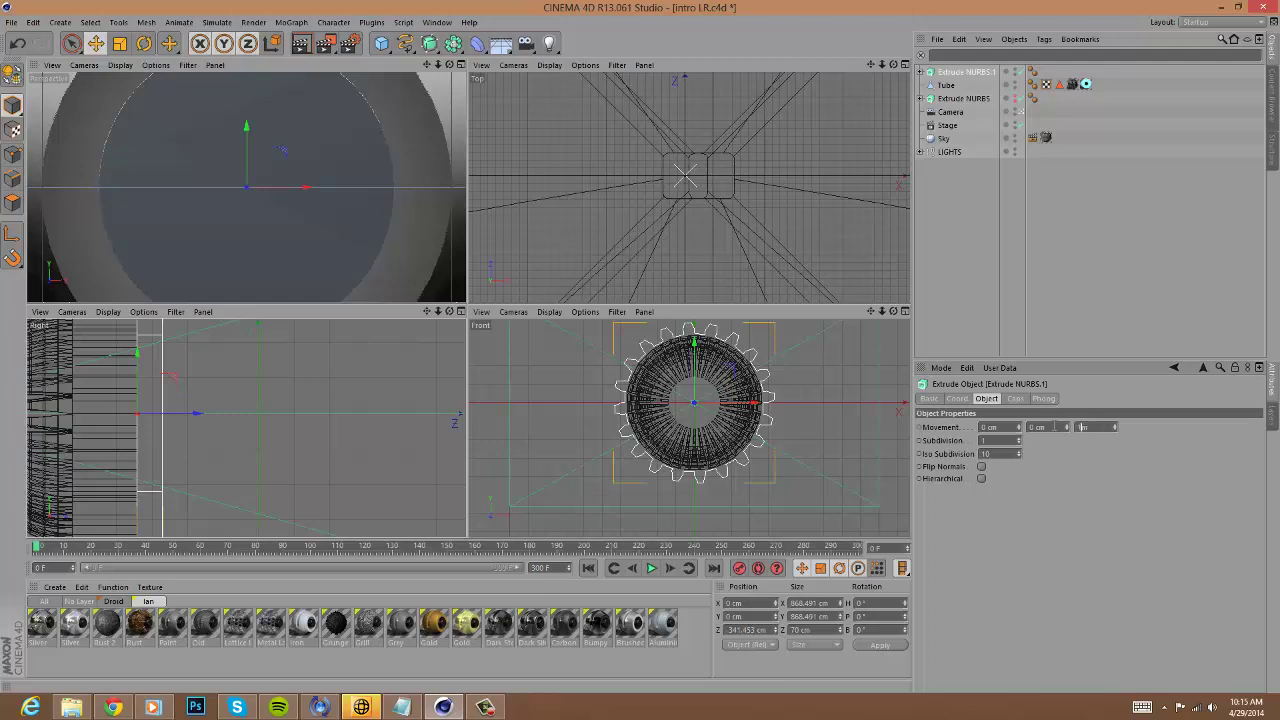
key("Return")
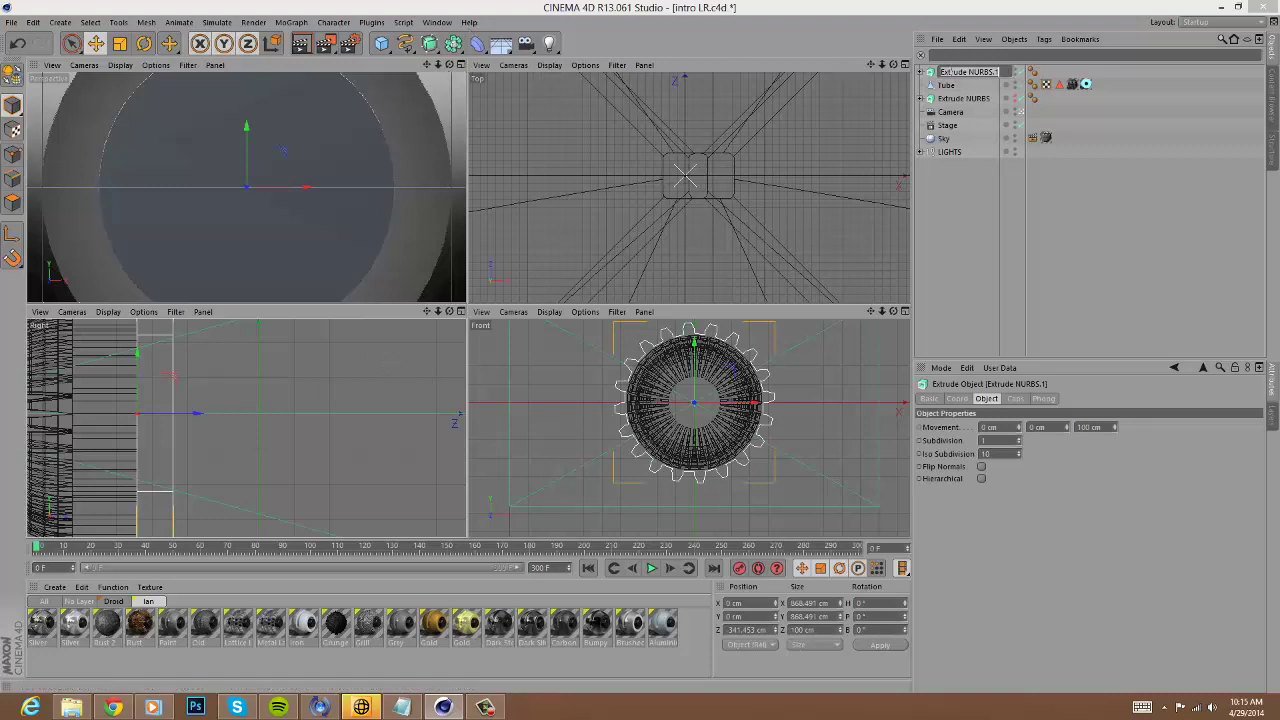
Switch the perspective view from the scene camera to a free view of the cogwheel and hide the tube.
left_click(1020, 112)
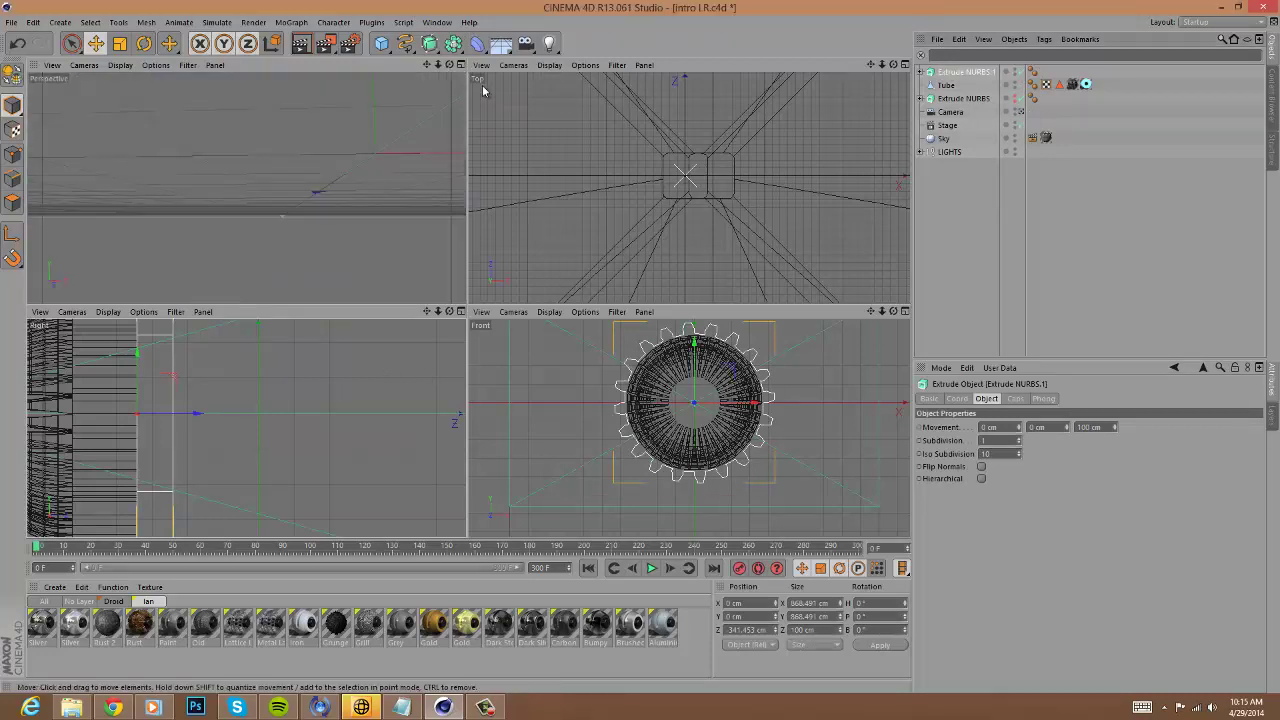
left_click_drag(463, 310, 465, 308)
left_click_drag(449, 65, 468, 307)
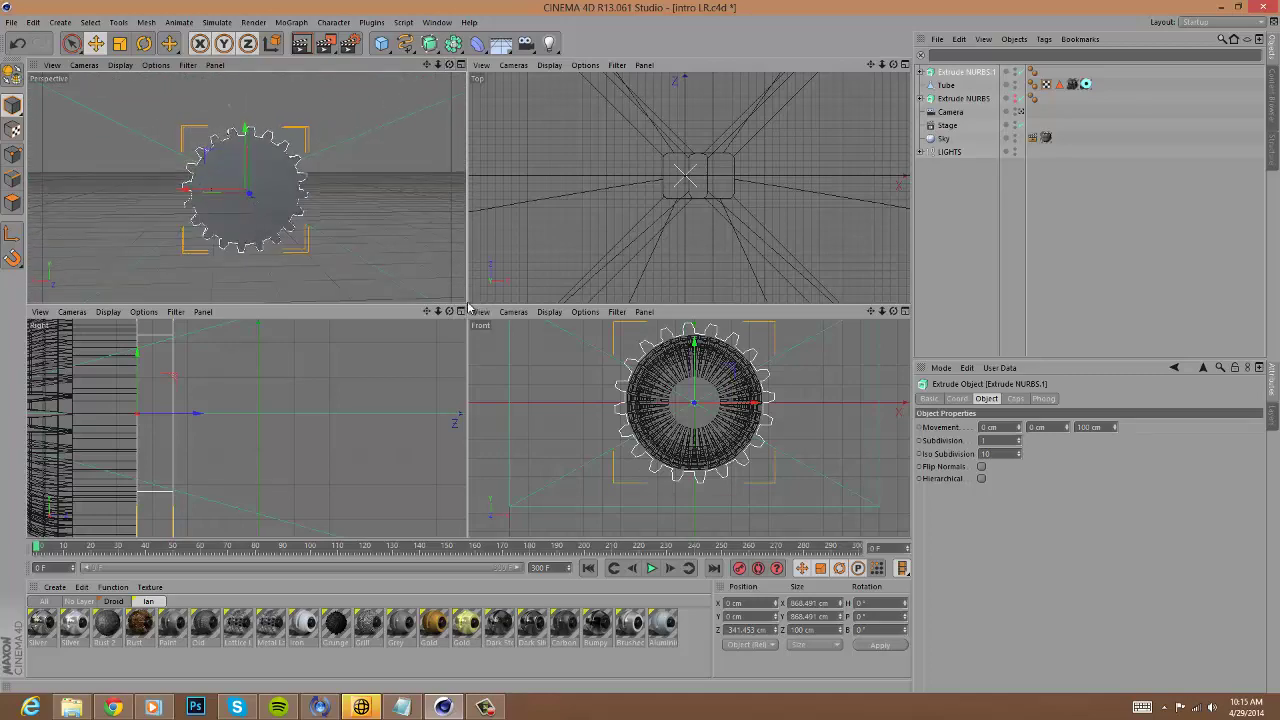
left_click(1016, 84)
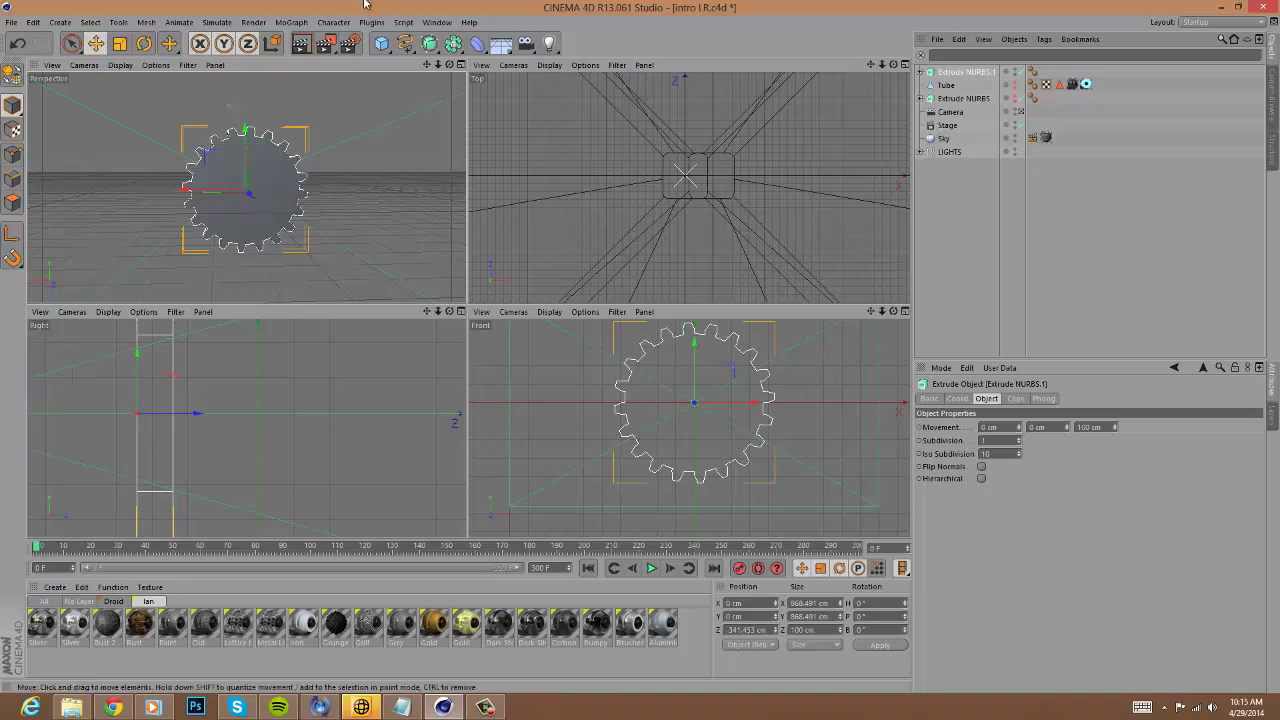
Add a cylinder primitive and enlarge its radius to about 143 cm.
left_click(382, 44)
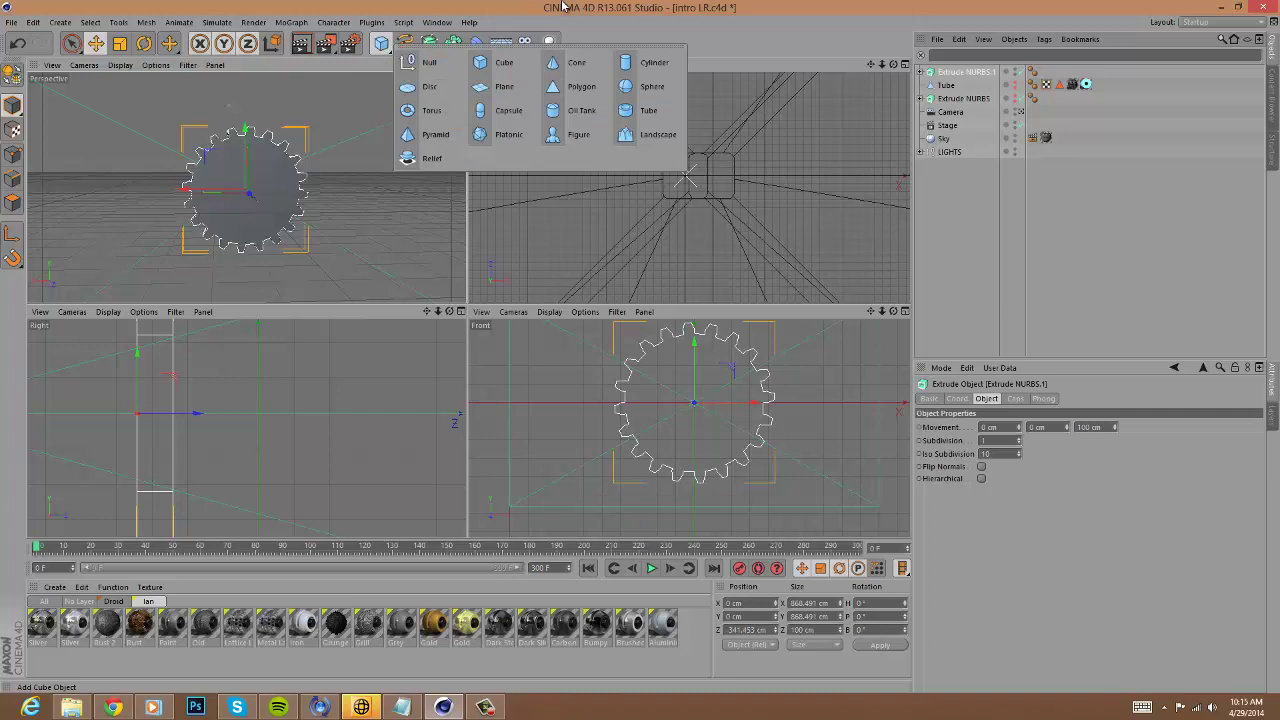
left_click(653, 63)
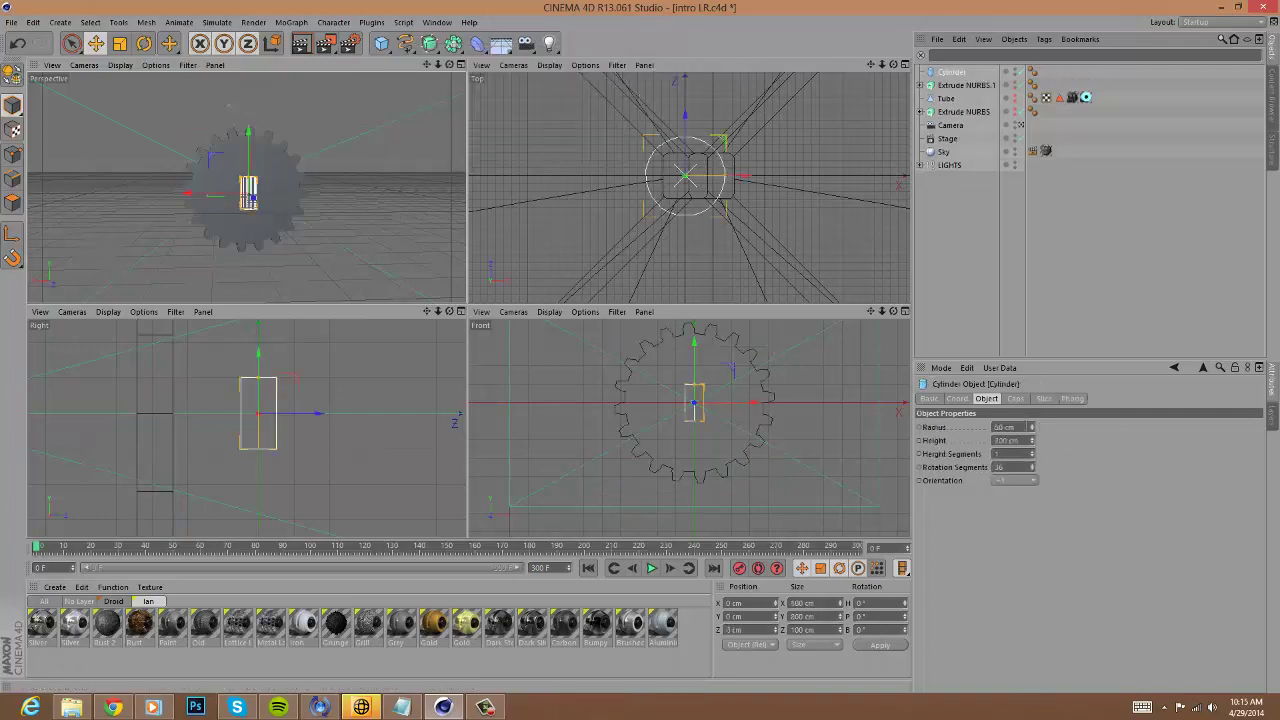
left_click_drag(1032, 428, 1032, 390)
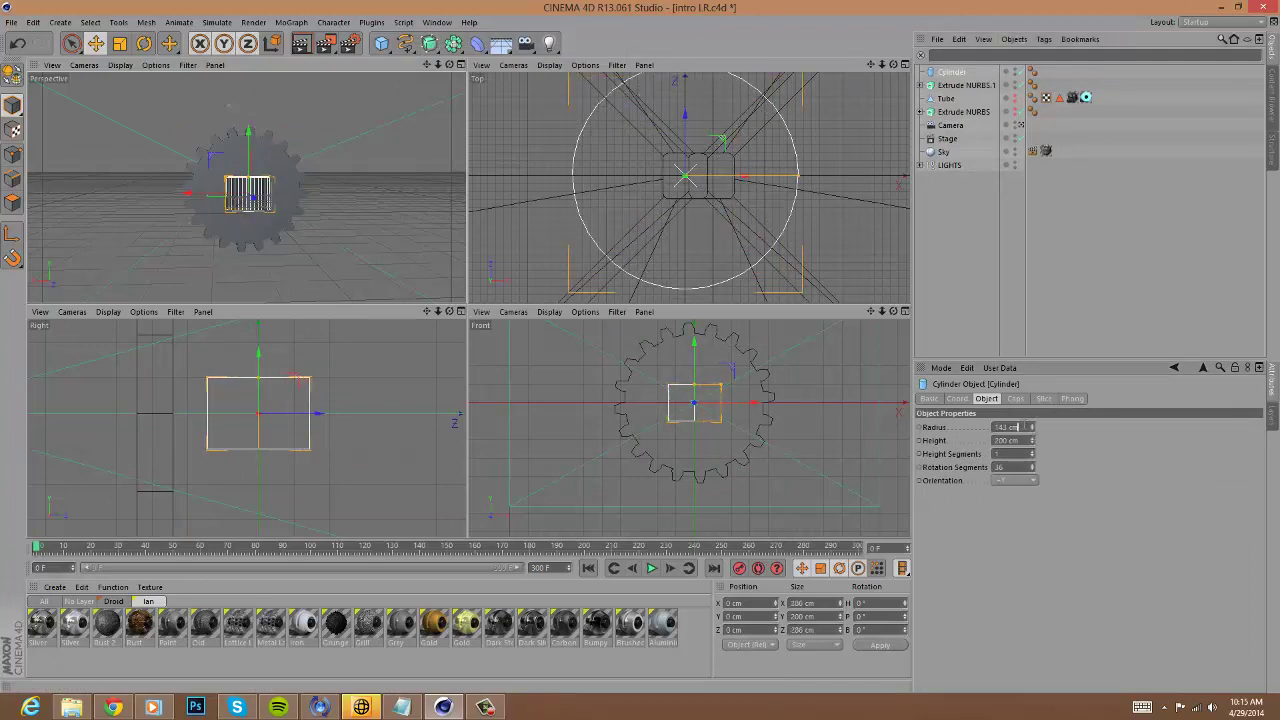
Check the cogwheel spline's radii, then set the cylinder's radius to 250 cm and orient it along the Z axis.
left_click(940, 87)
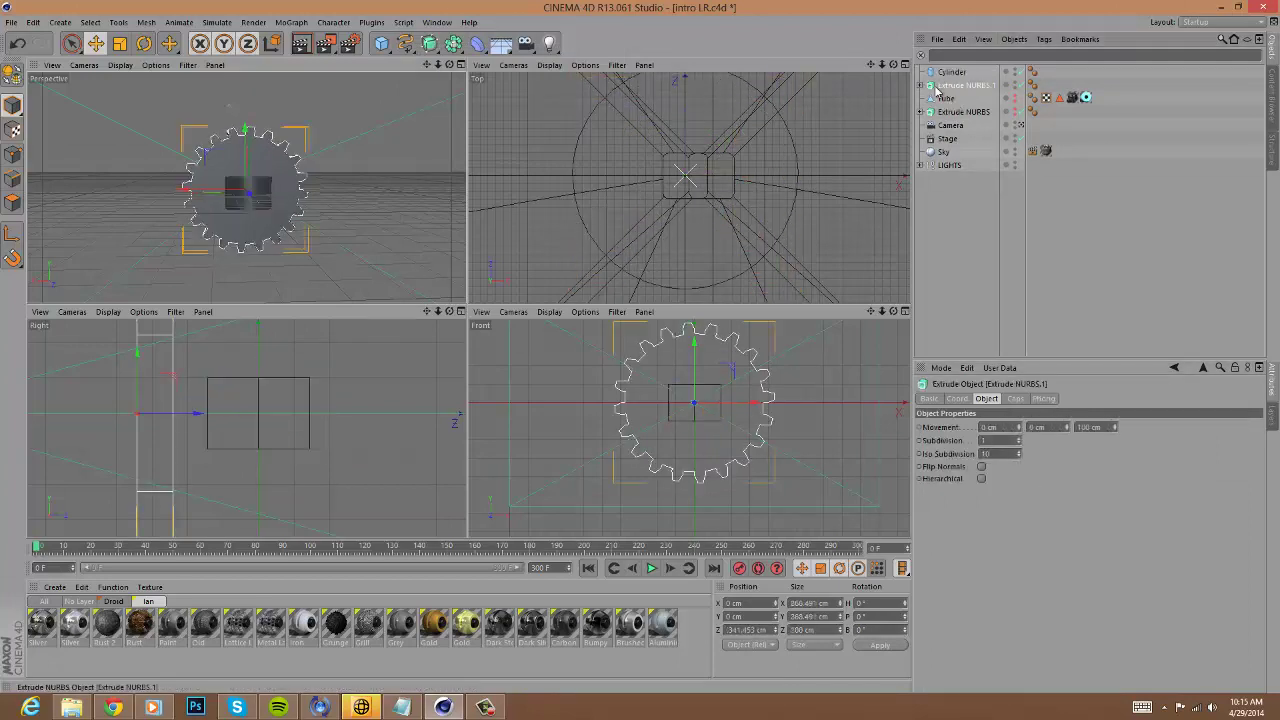
left_click(920, 86)
left_click(965, 98)
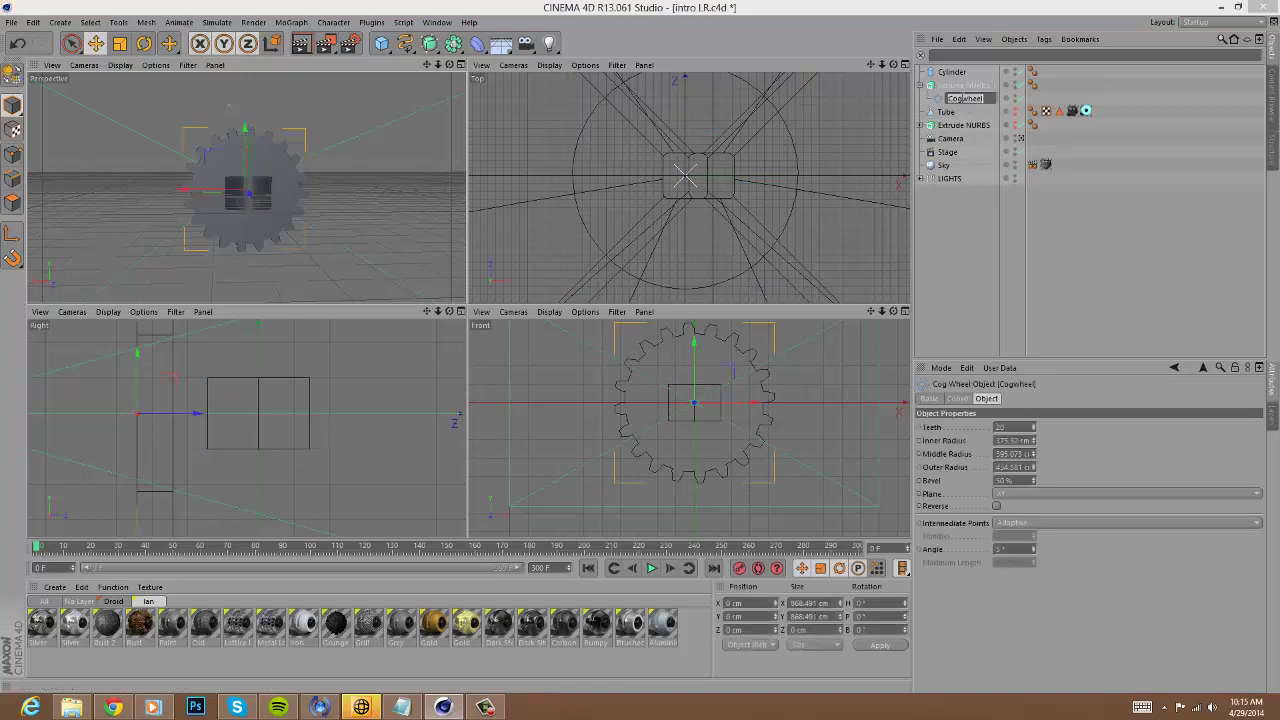
left_click(950, 72)
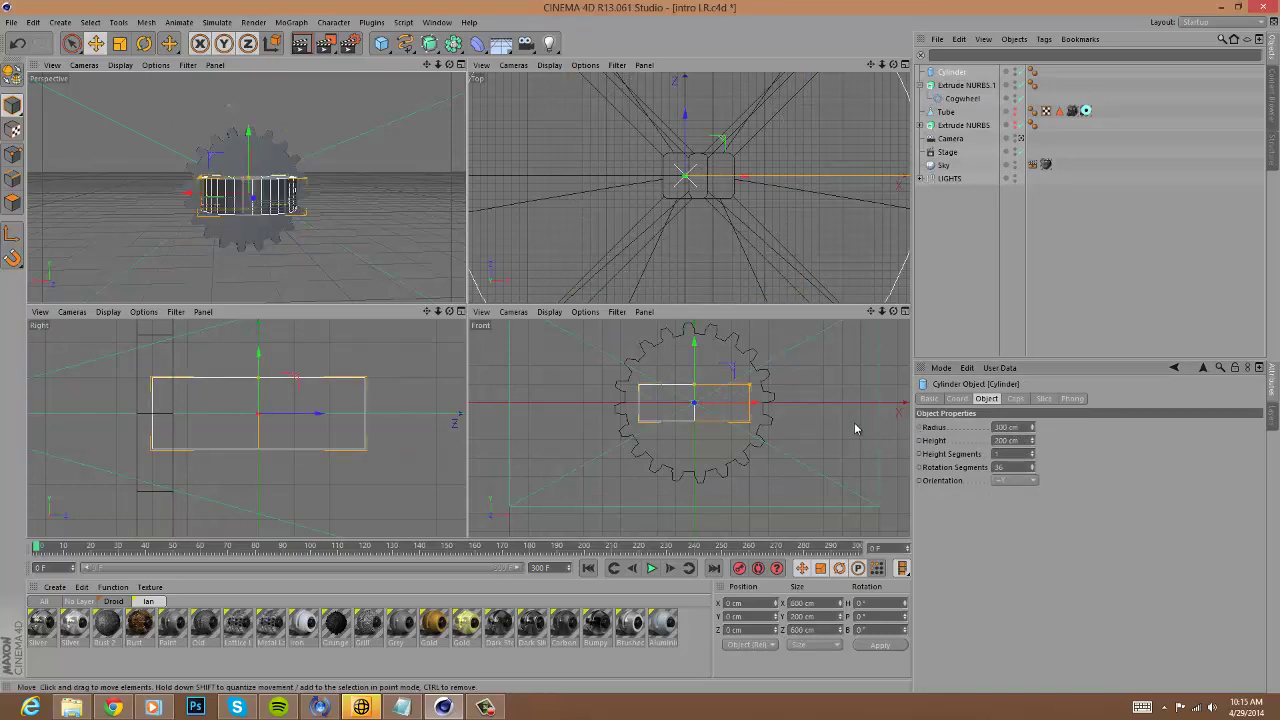
left_click(1019, 427)
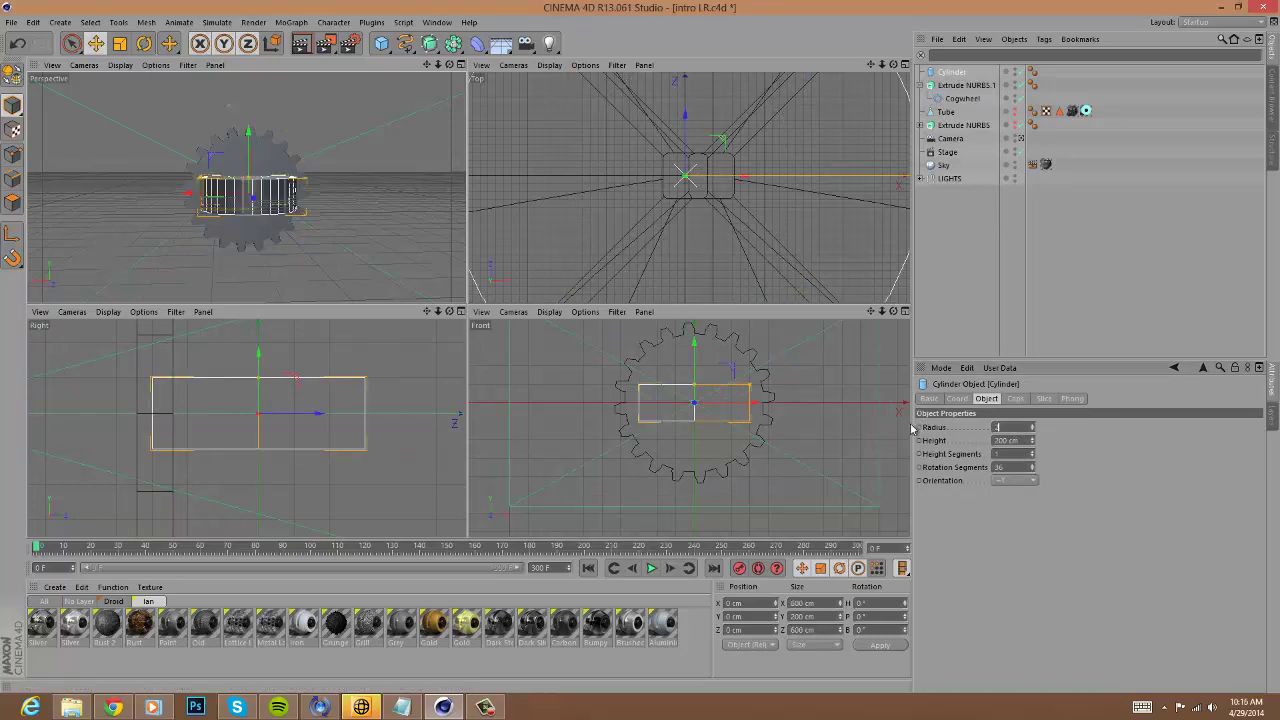
key("Return")
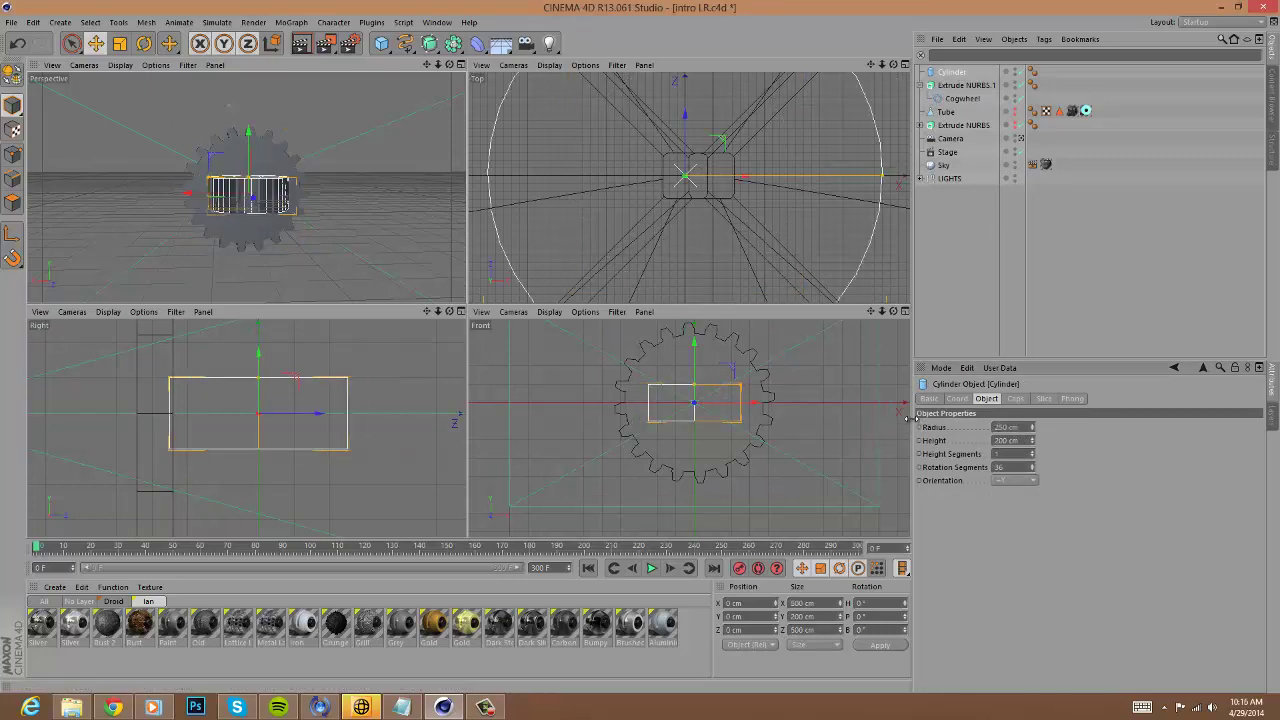
left_click(1028, 487)
left_click(1031, 553)
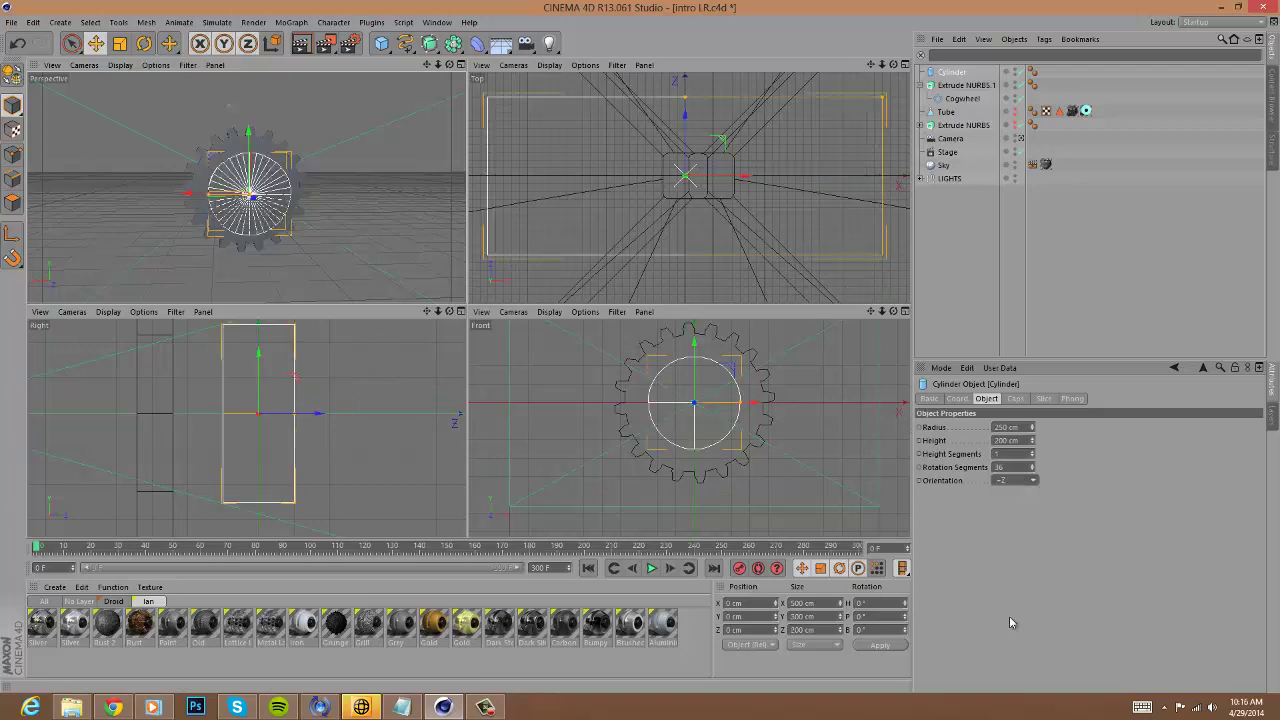
Enlarge the cylinder's radius to 307 cm, just inside the cogwheel's teeth, and collapse the cogwheel extrusion's hierarchy.
scroll(855, 335, "up", 3)
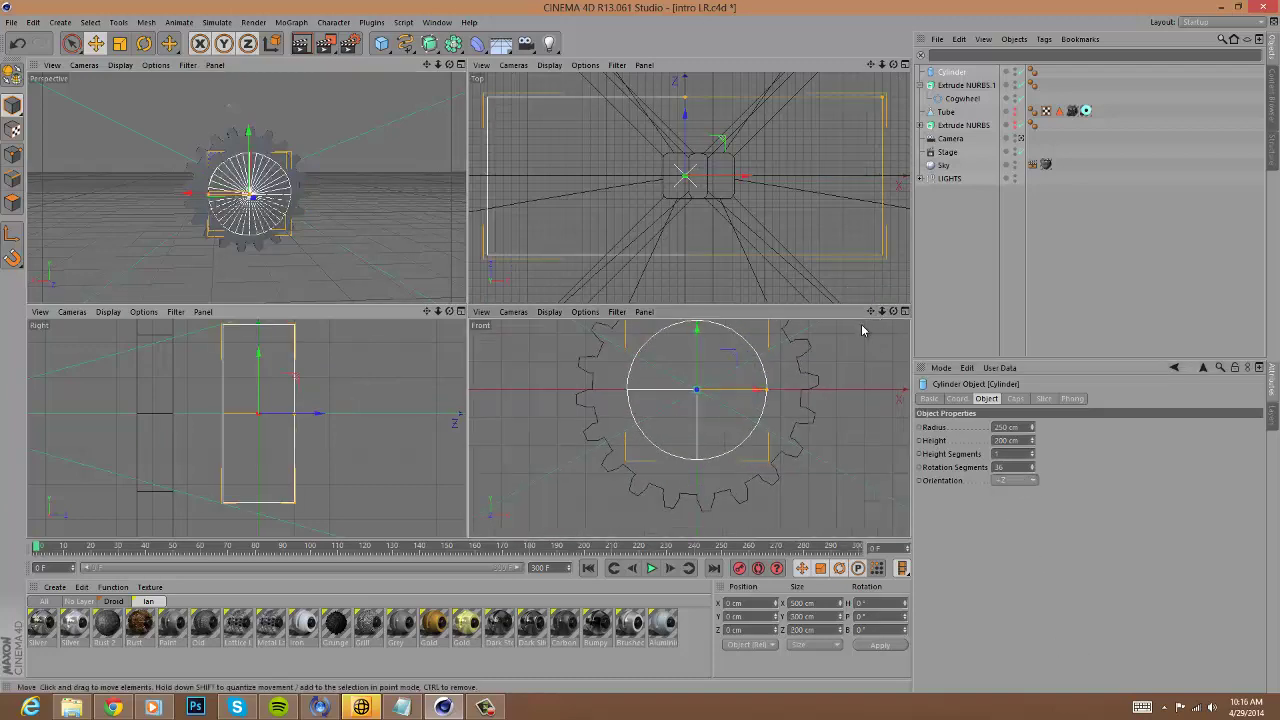
left_click_drag(882, 311, 859, 353)
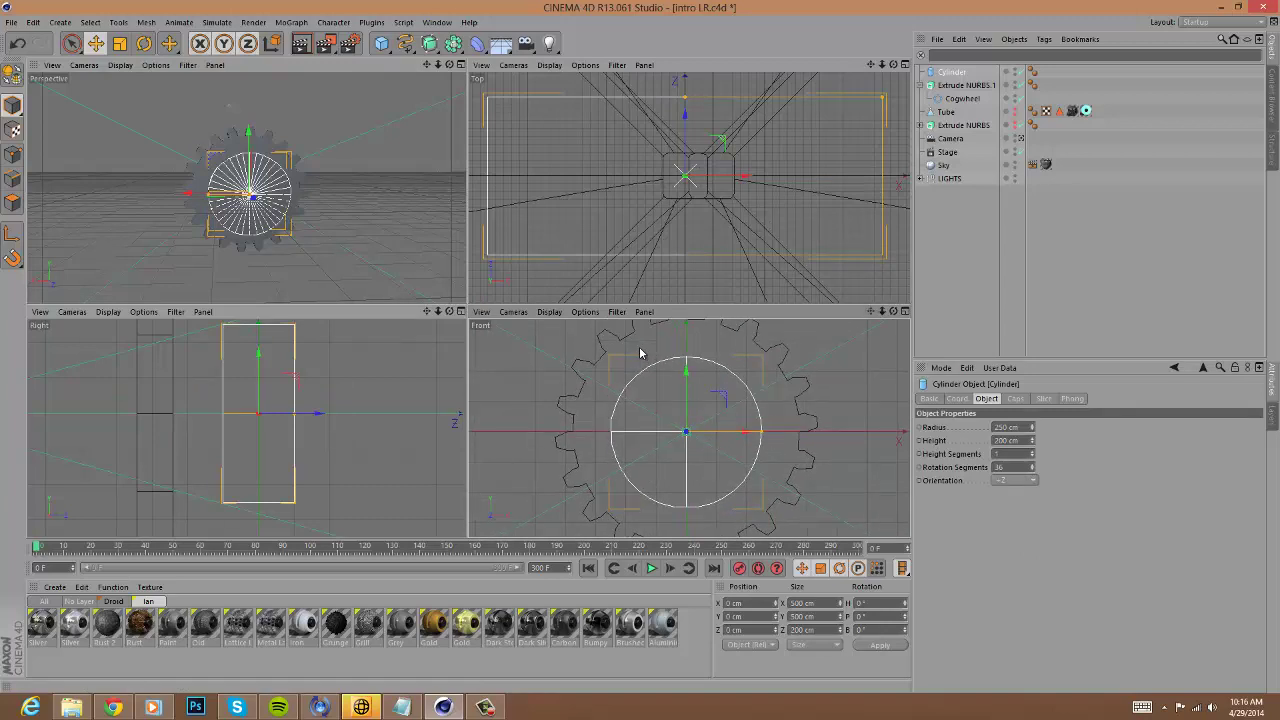
left_click_drag(1037, 430, 1037, 401)
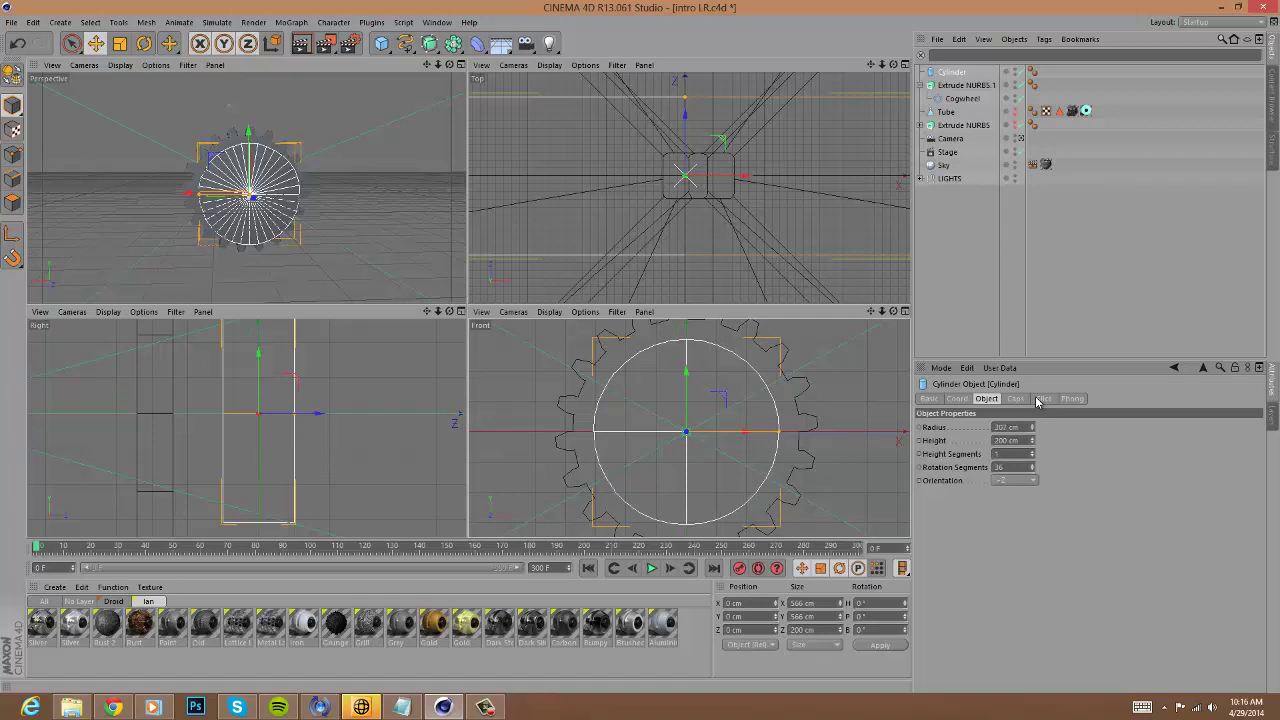
left_click(1043, 227)
left_click(920, 85)
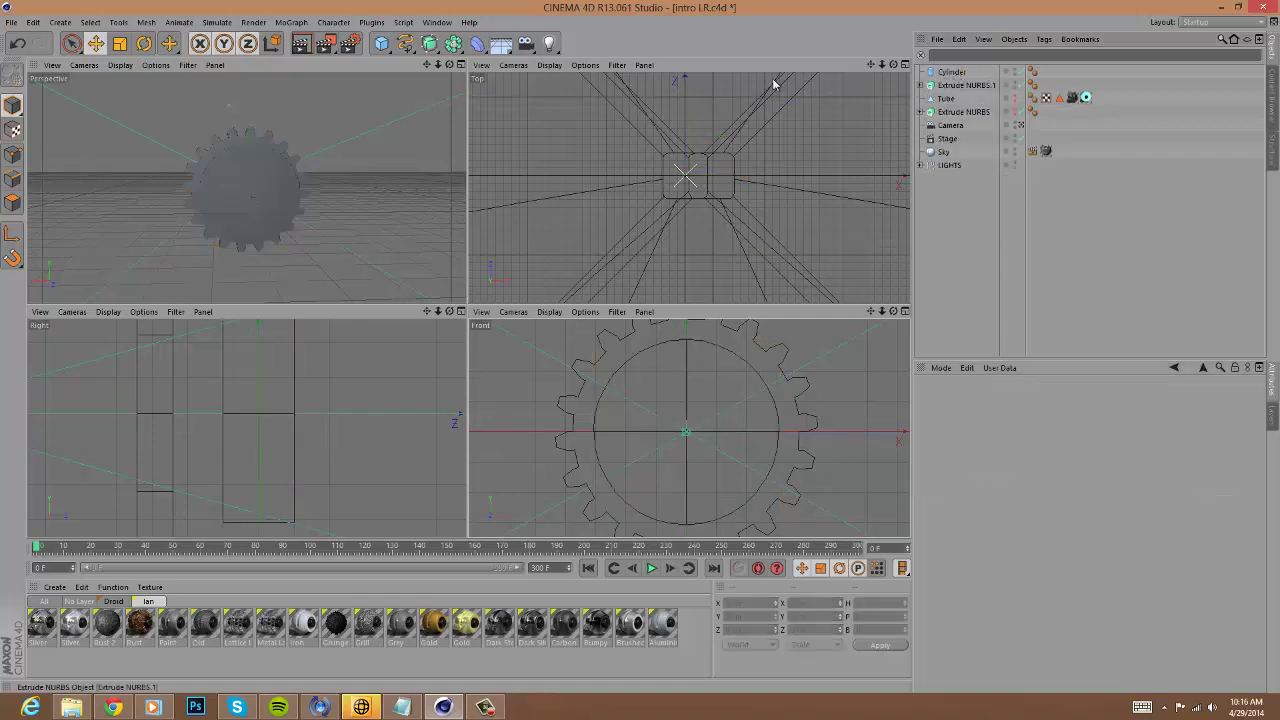
Add a Boole object and place the cogwheel extrusion and the cylinder inside it, with the cogwheel extrusion first.
left_click(454, 44)
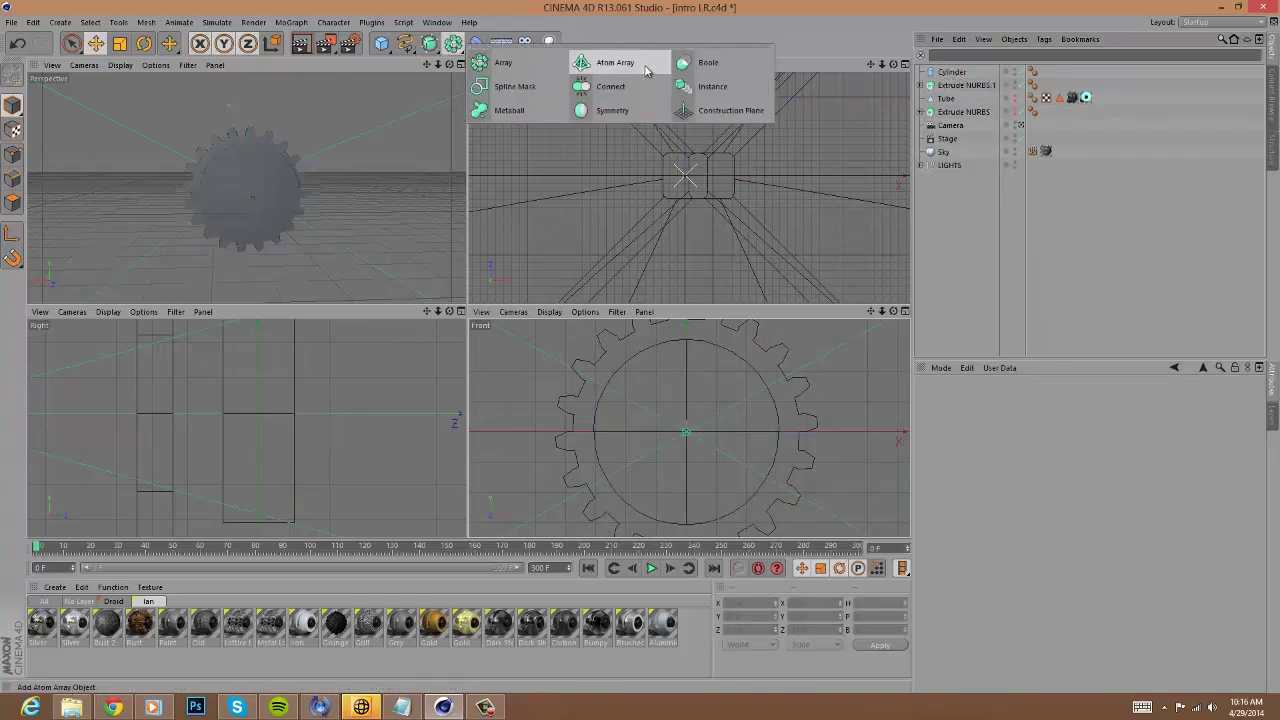
left_click(706, 62)
left_click(952, 87)
left_click(965, 98, "ctrl")
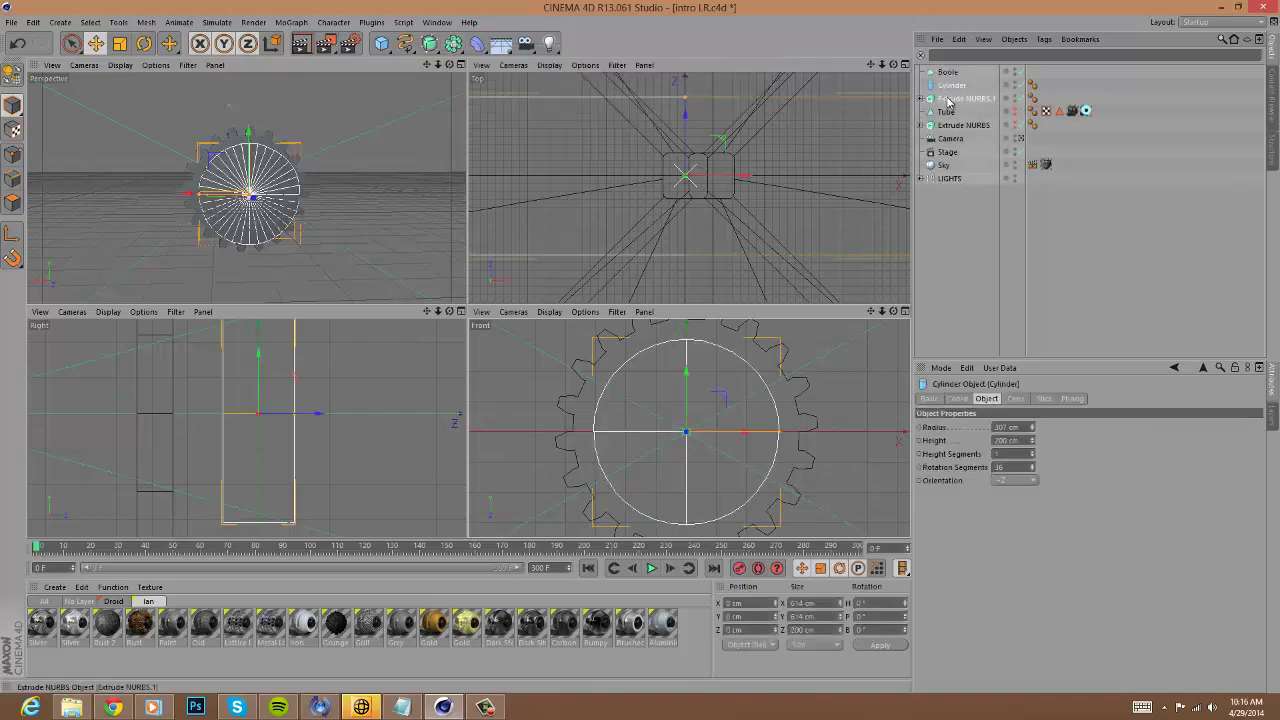
mouse_move(965, 98)
left_mouse_down()
mouse_move(945, 74)
mouse_move(960, 83)
left_mouse_up()
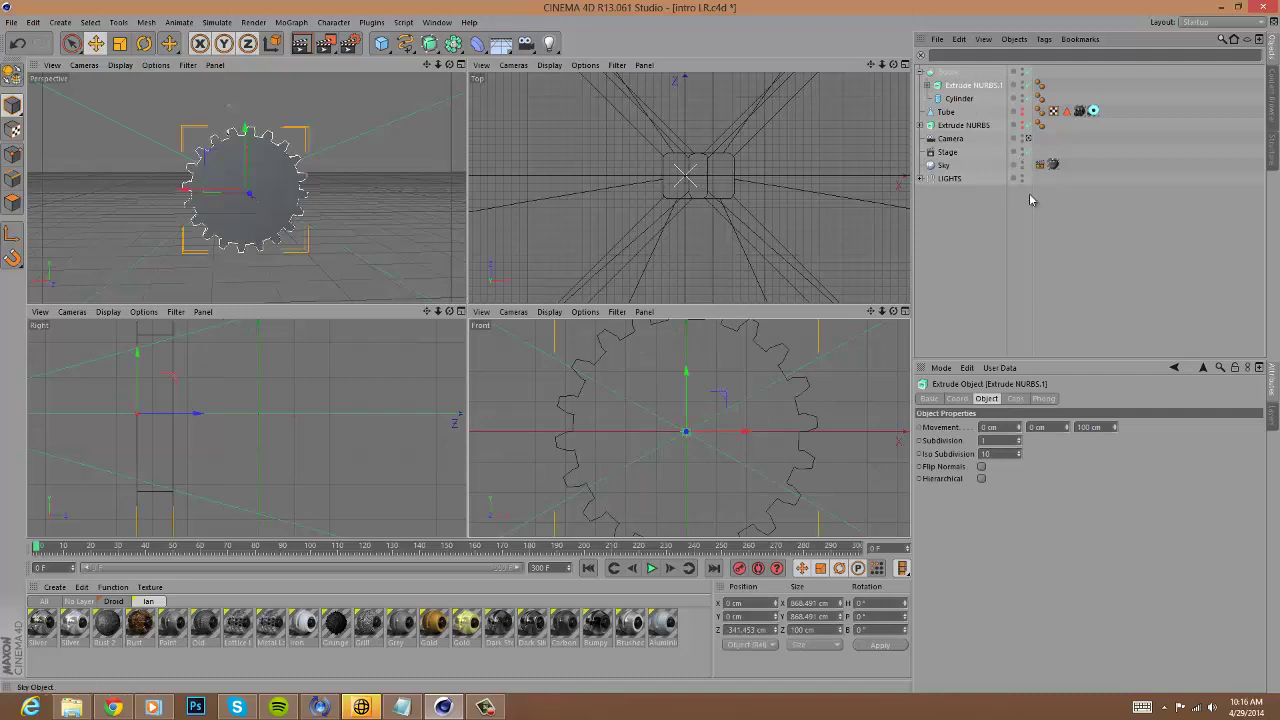
Move the cylinder along negative Z through the cogwheel to cut out its centre, and collapse the Boole hierarchy.
left_click(962, 99)
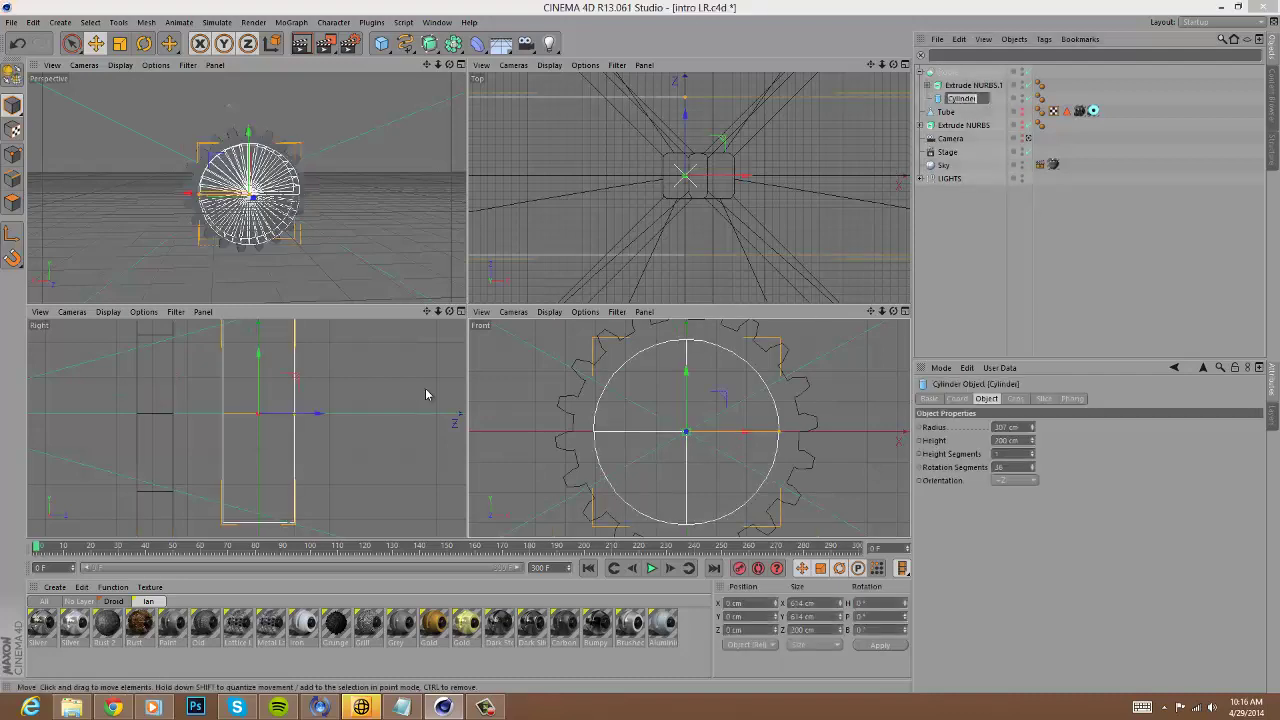
left_click_drag(317, 416, 221, 416)
left_click(1020, 204)
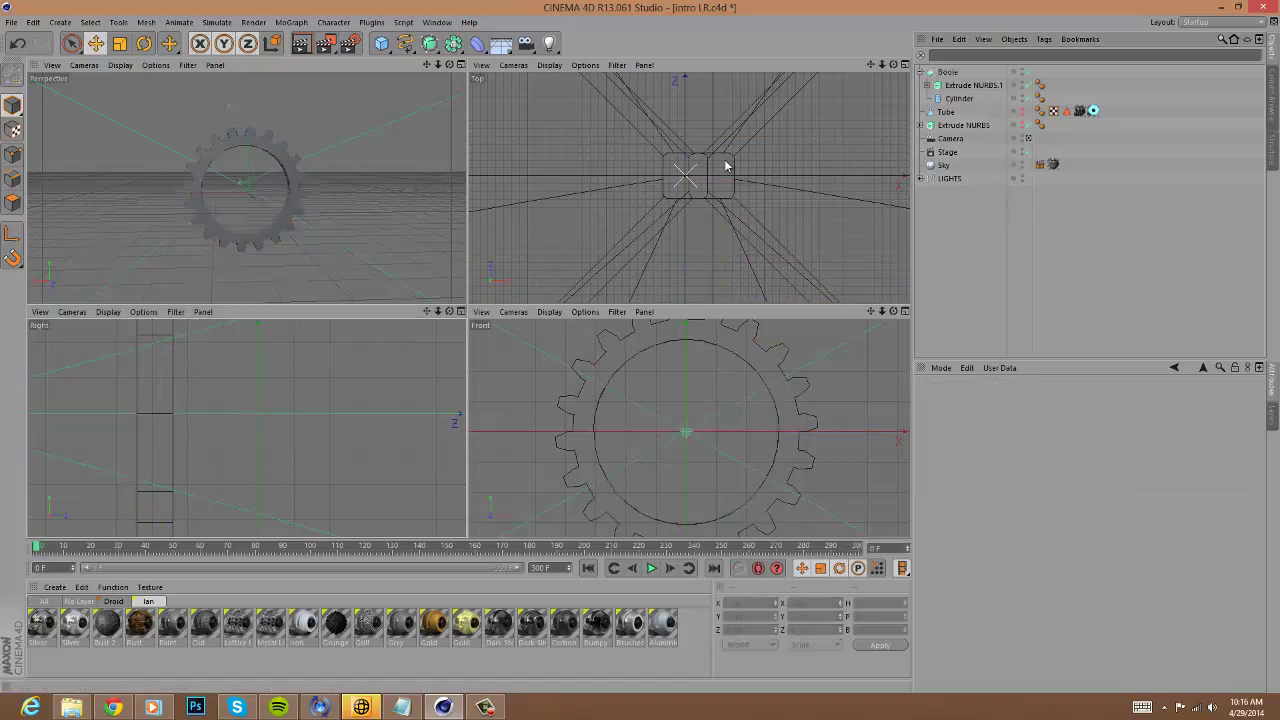
left_click(920, 72)
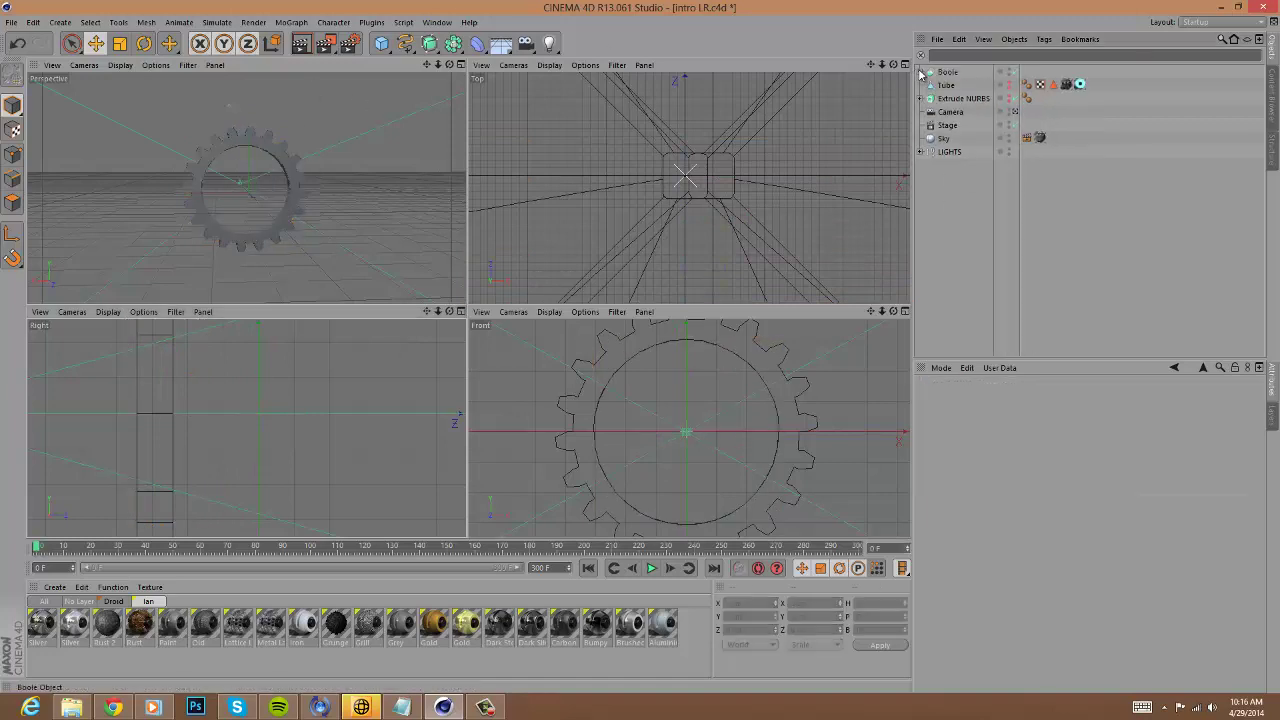
Show the tube again, look through the scene camera in a maximised perspective view, and pull the camera back to about -1237.5 cm in Z.
left_click(1009, 85)
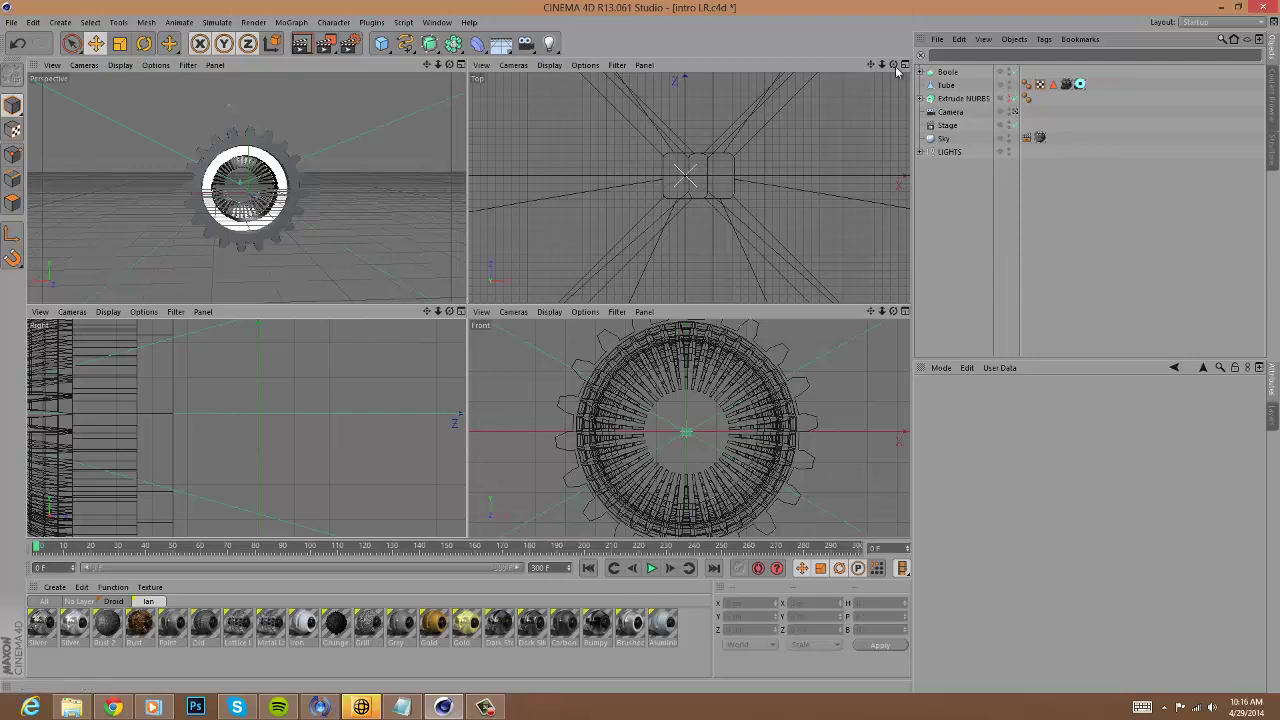
left_click(1015, 112)
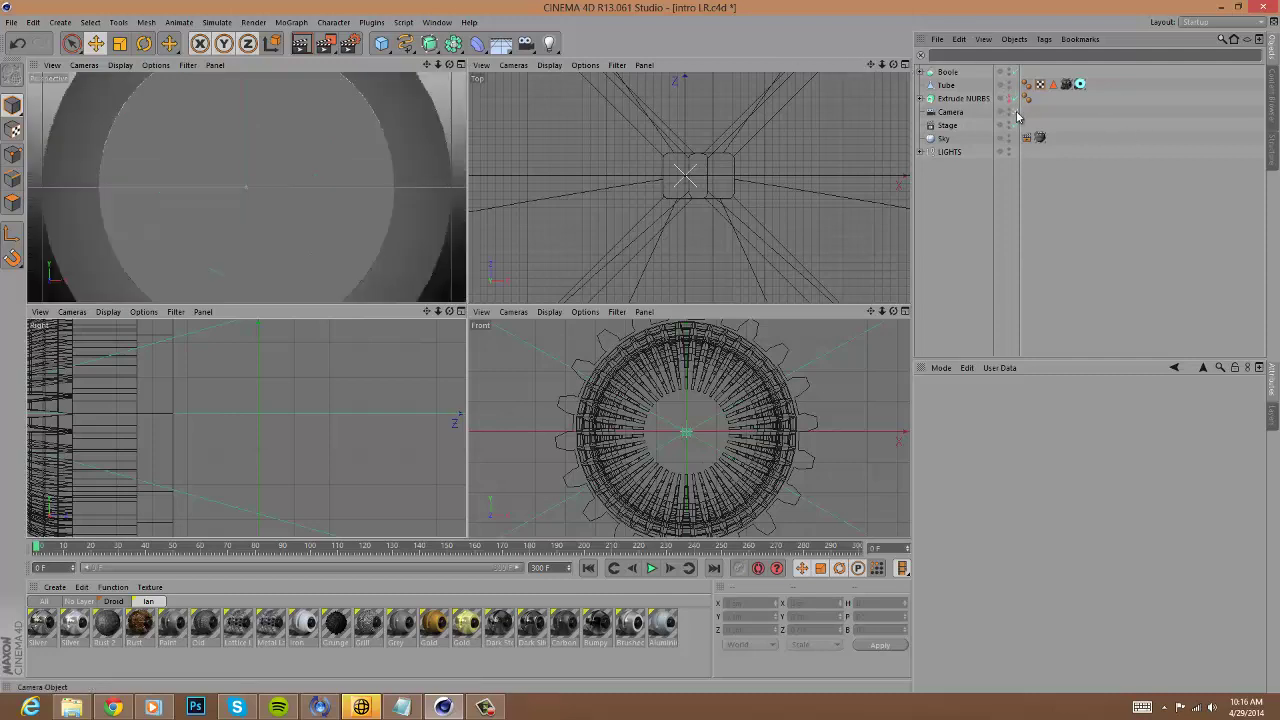
left_click(459, 65)
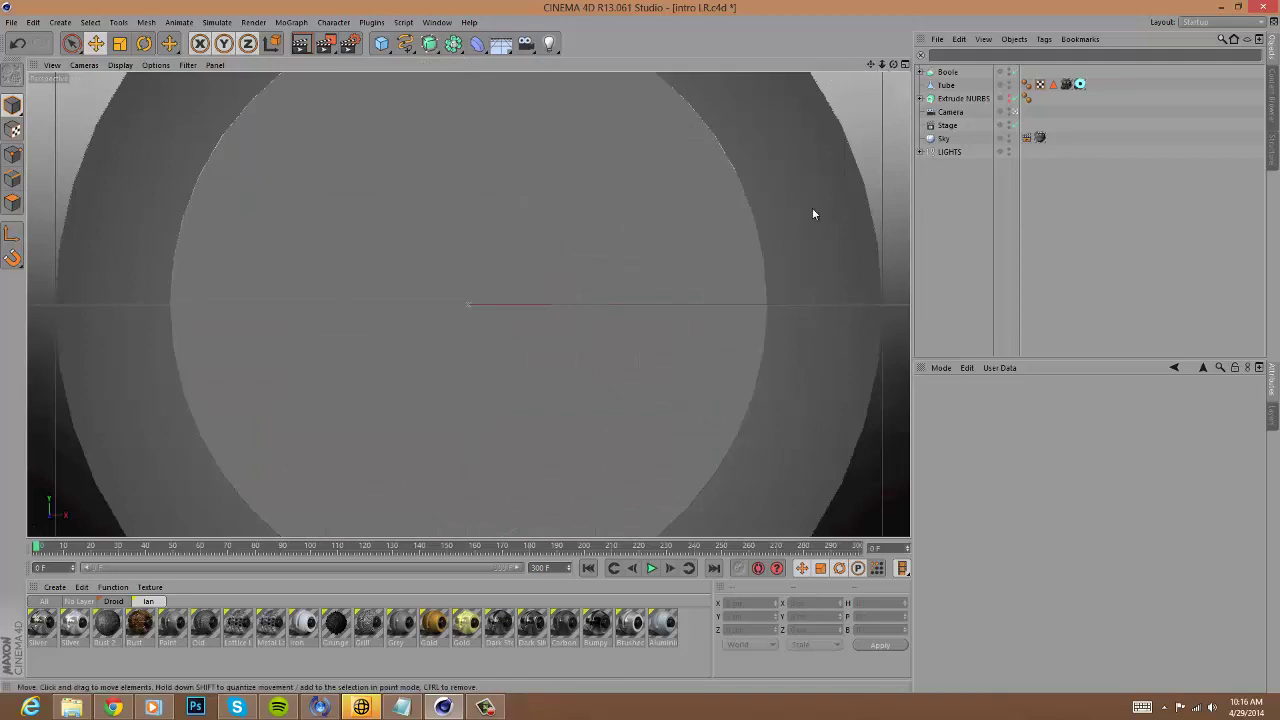
left_click_drag(883, 65, 641, 349)
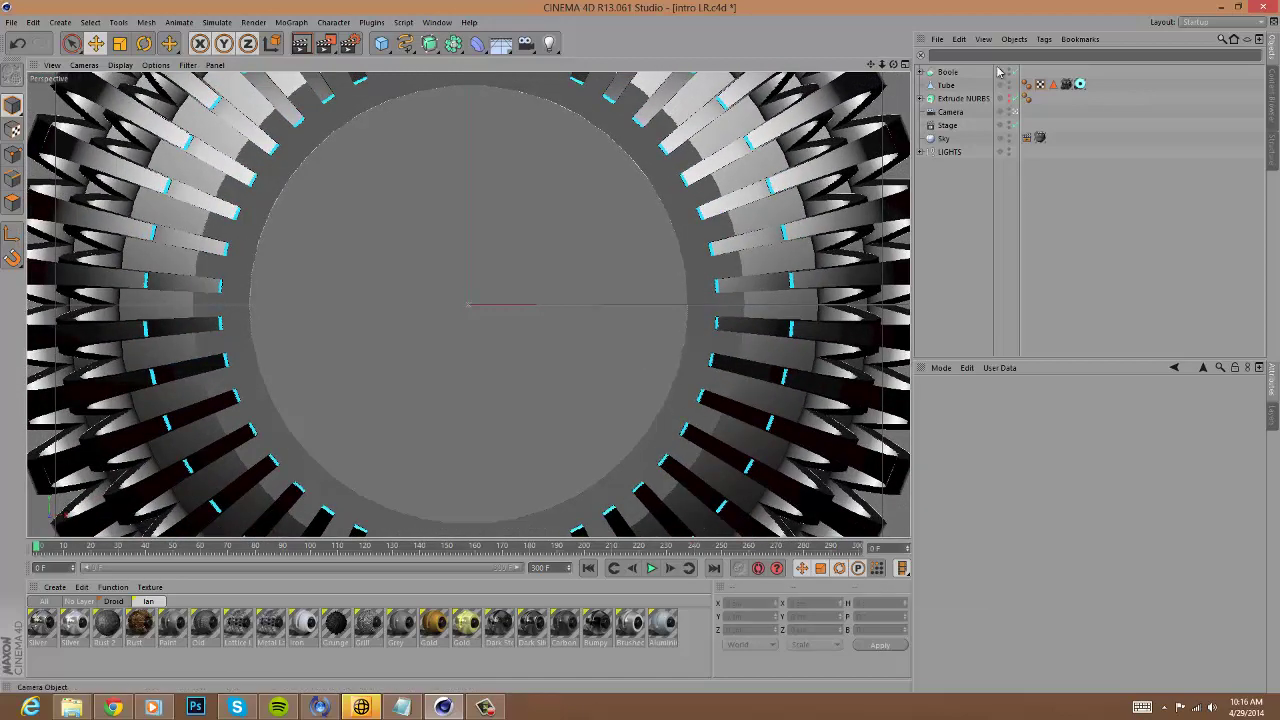
left_click(952, 113)
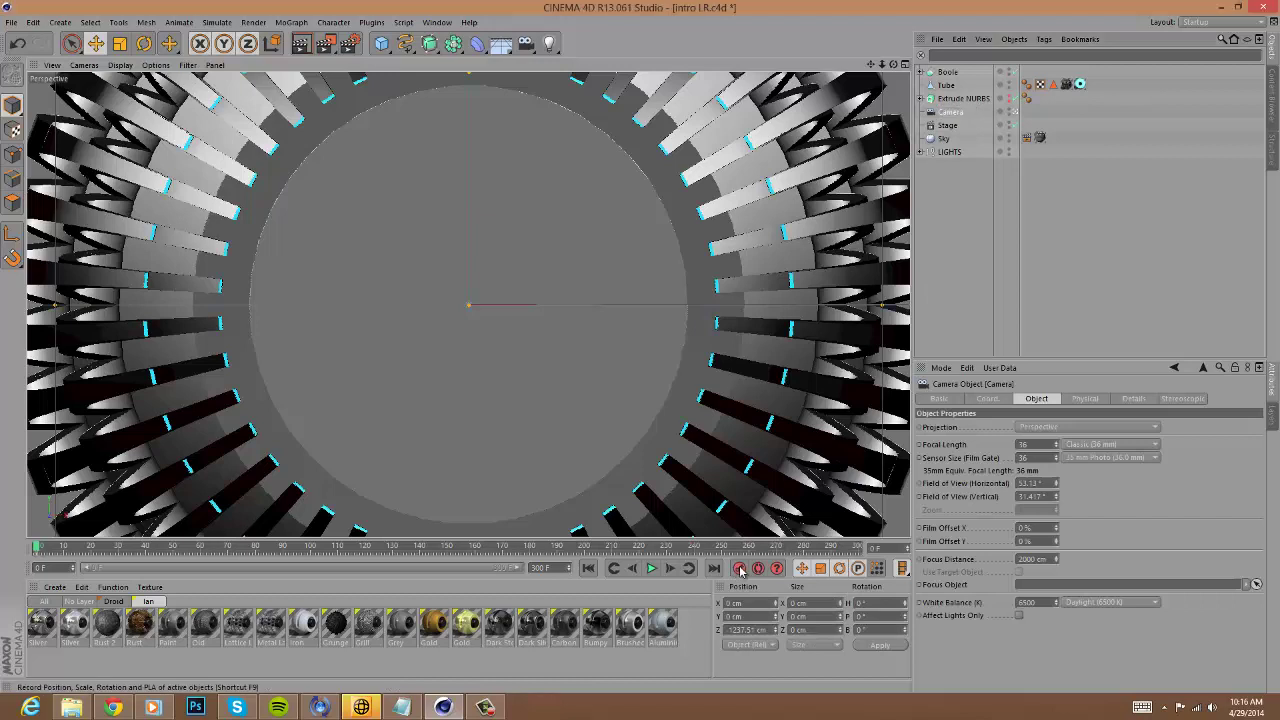
Show the extruded logo and move it along negative Z to about -317 cm, inside the cogwheel ring.
left_click(1010, 97)
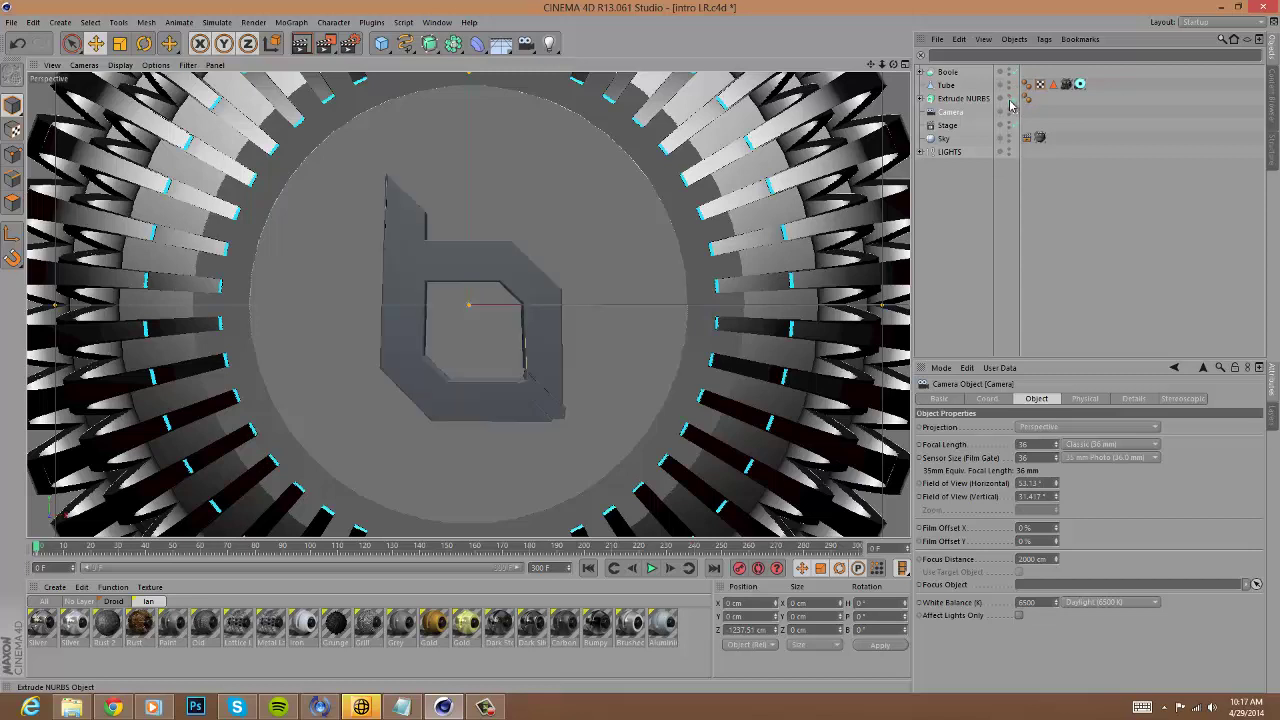
left_click(906, 66)
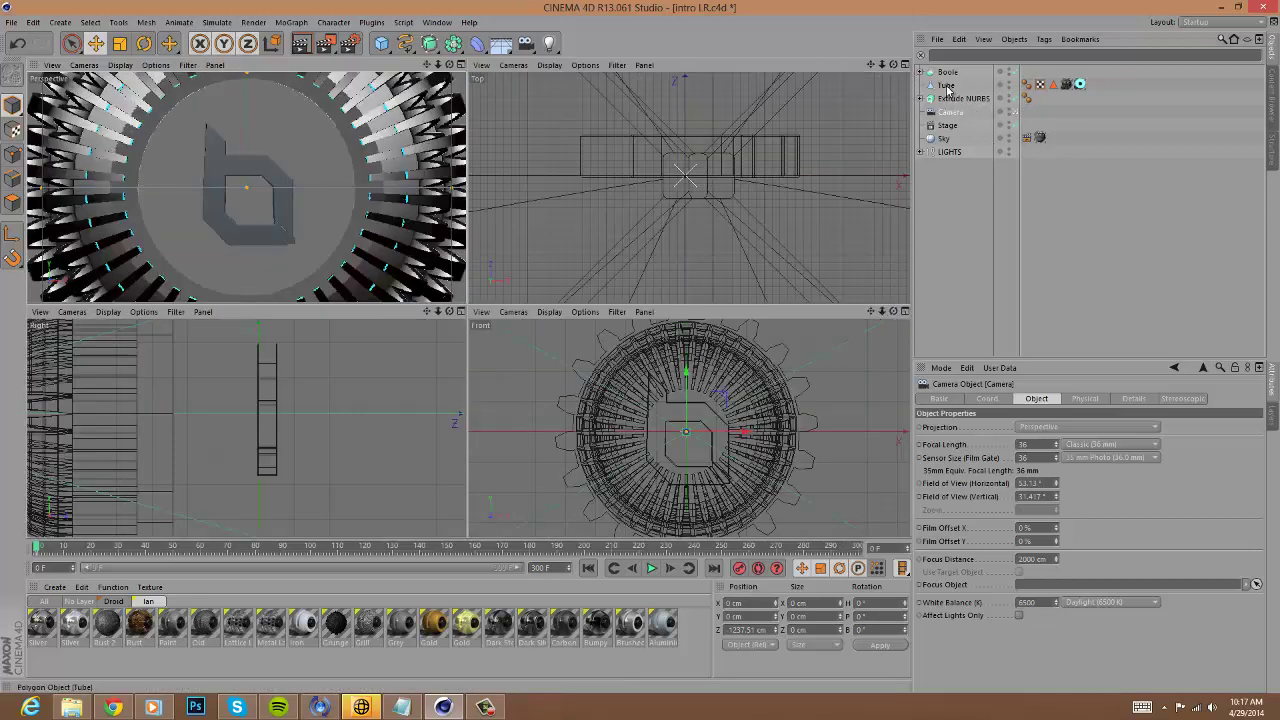
left_click(946, 86)
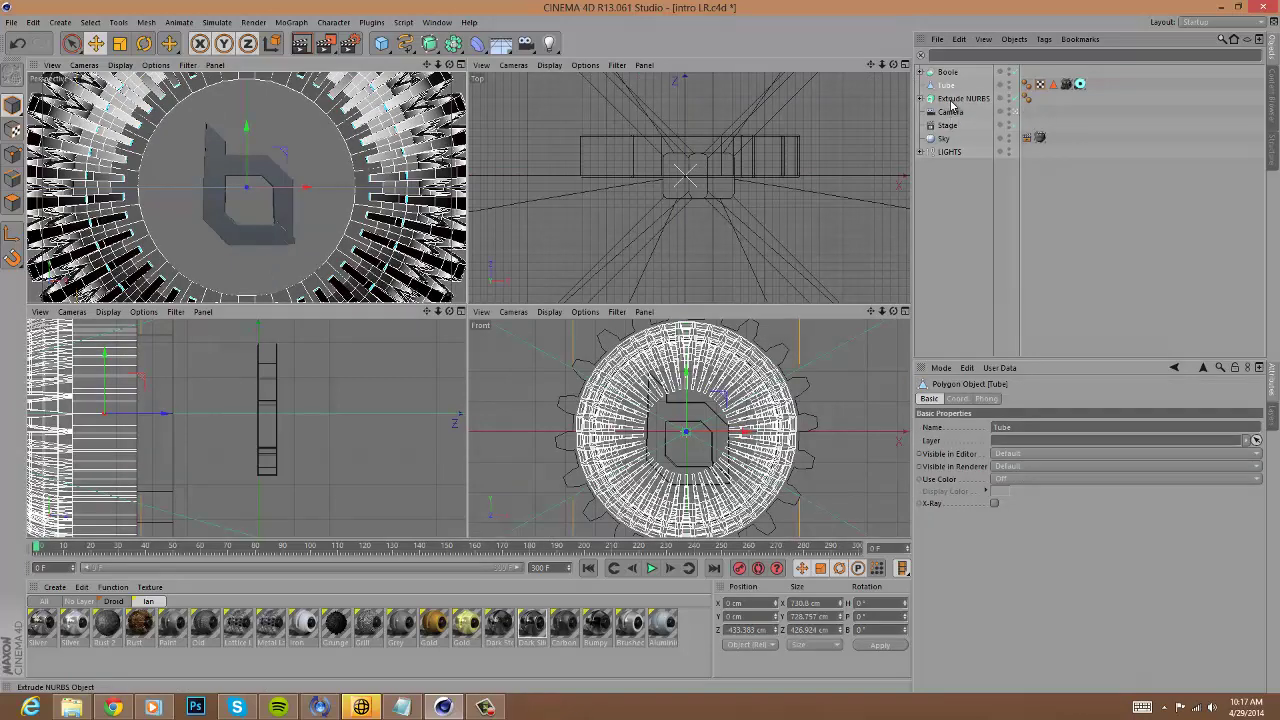
left_click(962, 98)
left_click_drag(320, 430, 206, 438)
left_click(1035, 225)
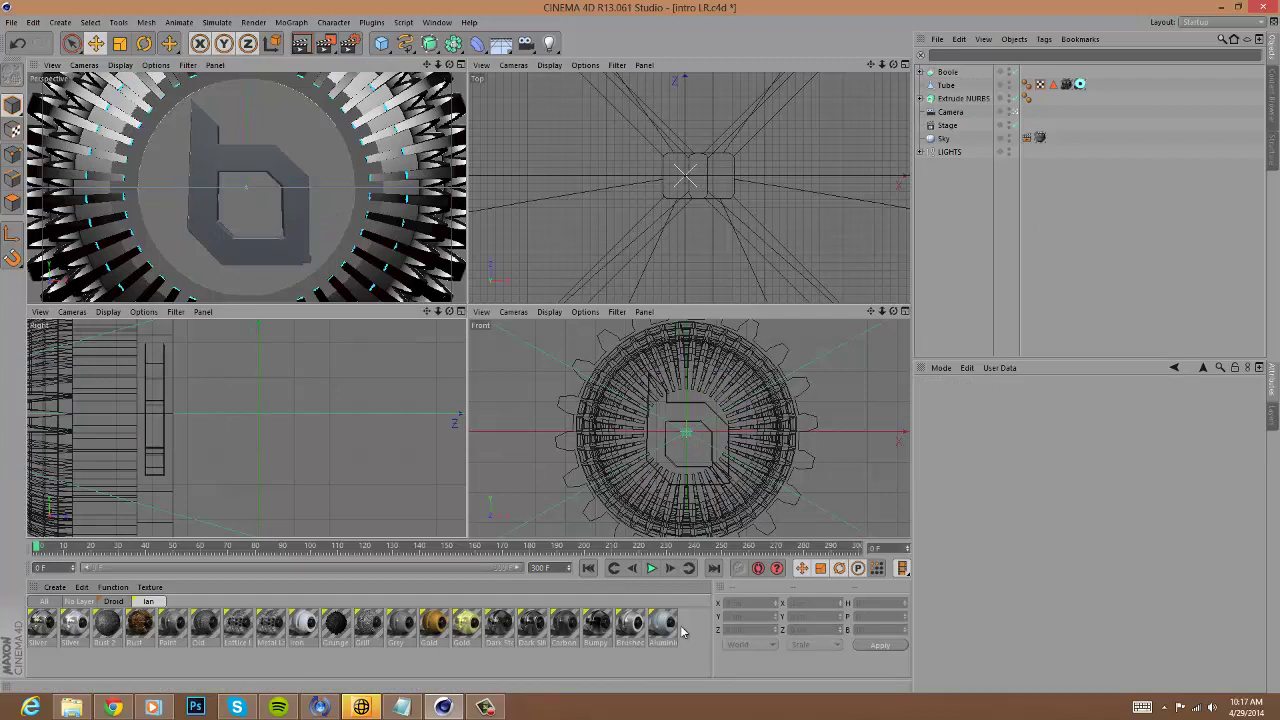
Duplicate the logo extrusion and offset the copy slightly behind the original, to about -300 cm in Z.
left_click(931, 99)
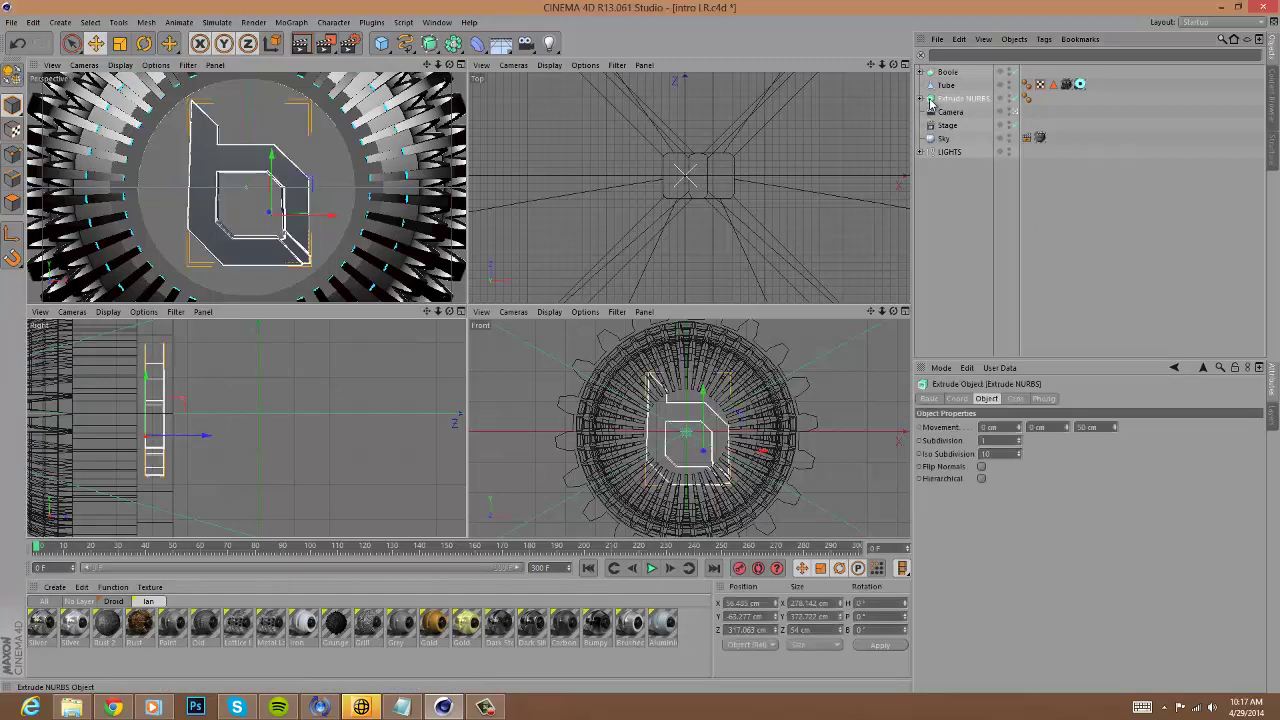
key("ctrl+c")
key("ctrl+v")
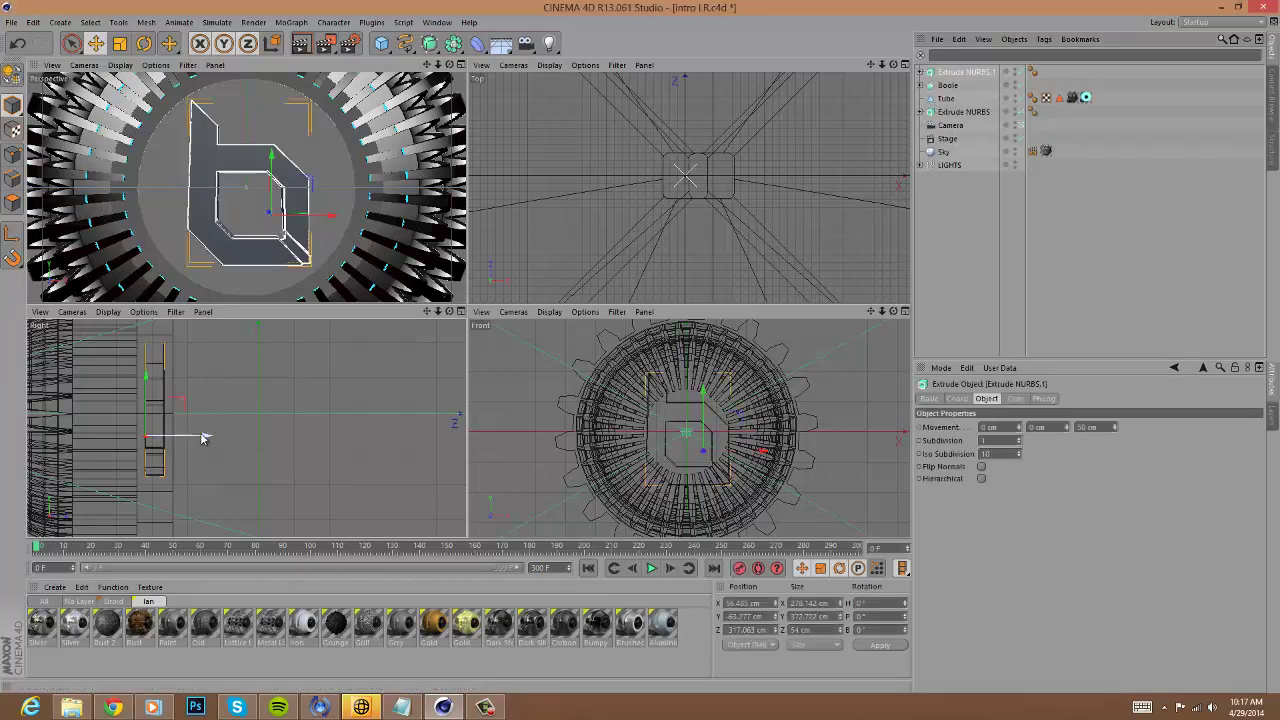
left_click_drag(206, 437, 212, 436)
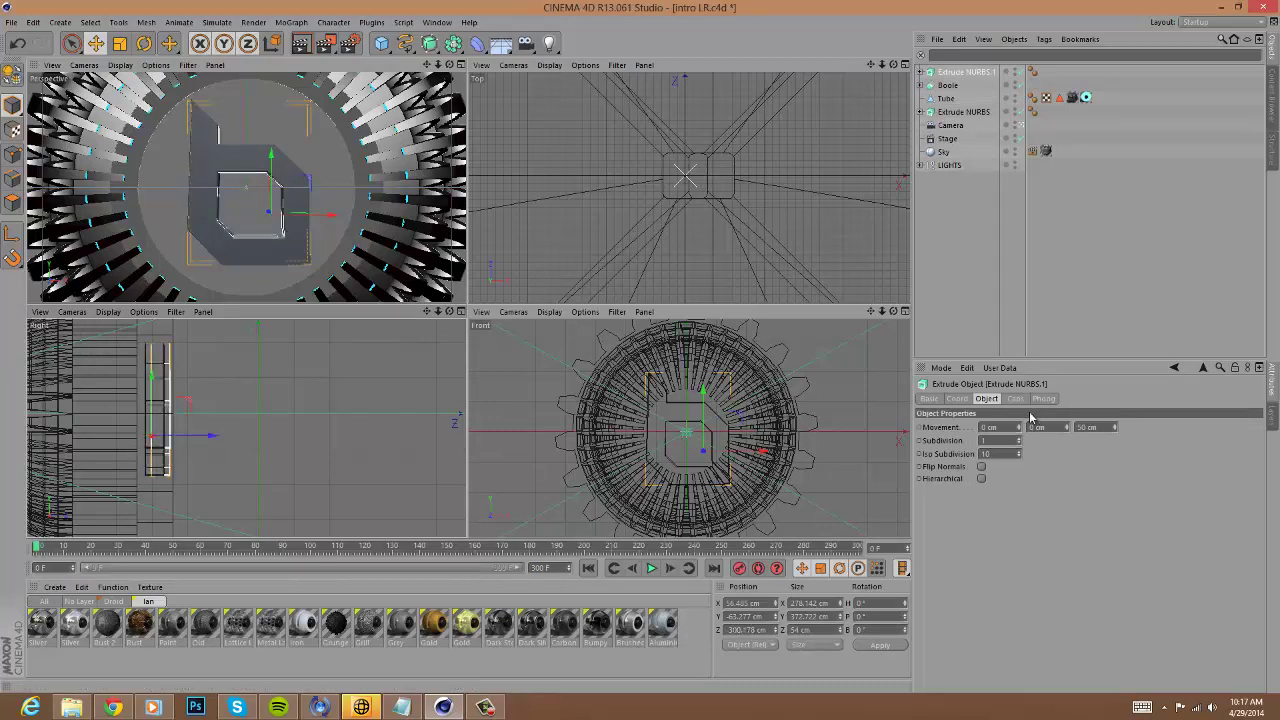
Set the logo copy's start fillet to 5 steps and both fillet radii to 13 cm, and nudge it to about -295 cm in Z.
left_click(1015, 398)
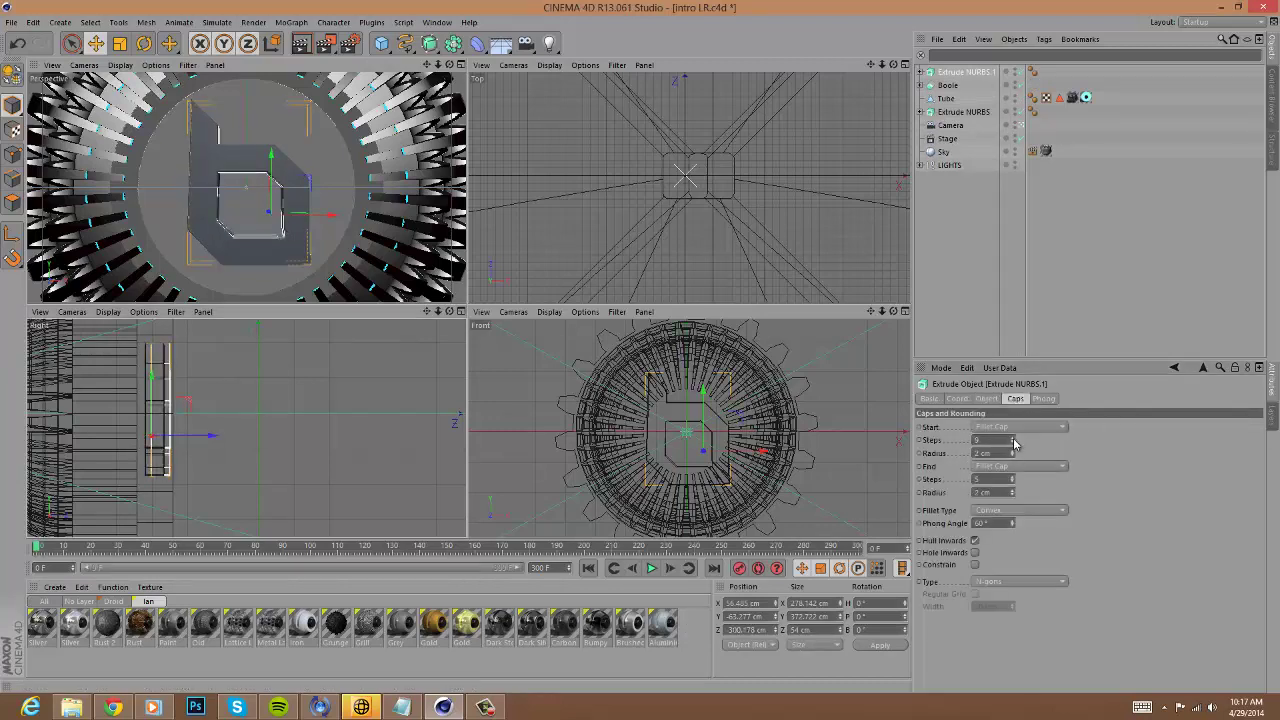
left_click_drag(1001, 442, 909, 443)
type("5")
left_click_drag(1012, 454, 1014, 497)
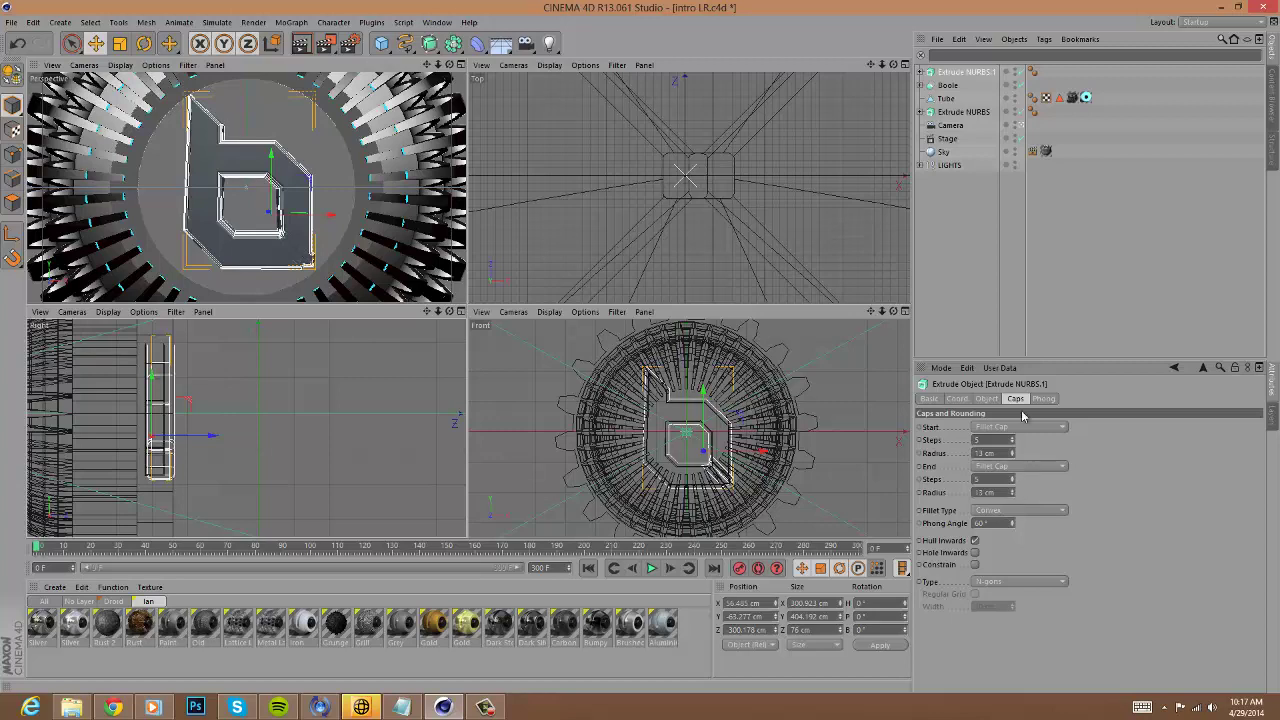
left_click_drag(206, 436, 208, 436)
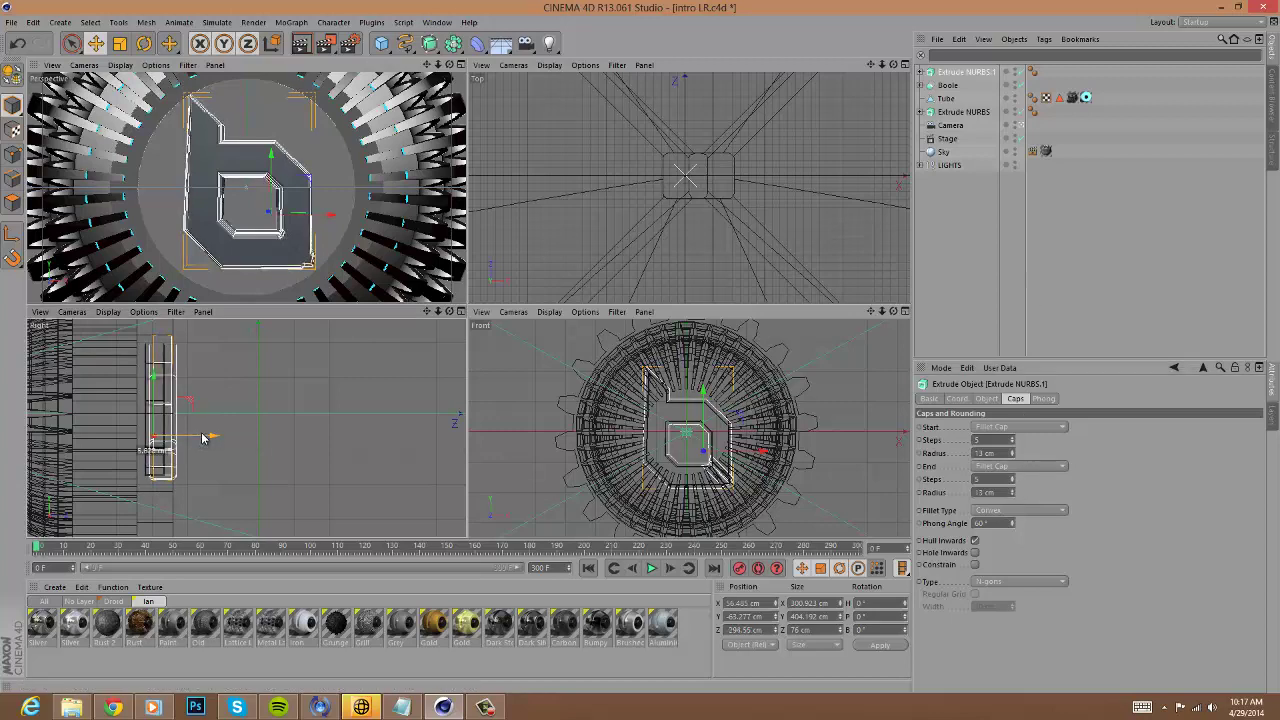
left_click(1030, 342)
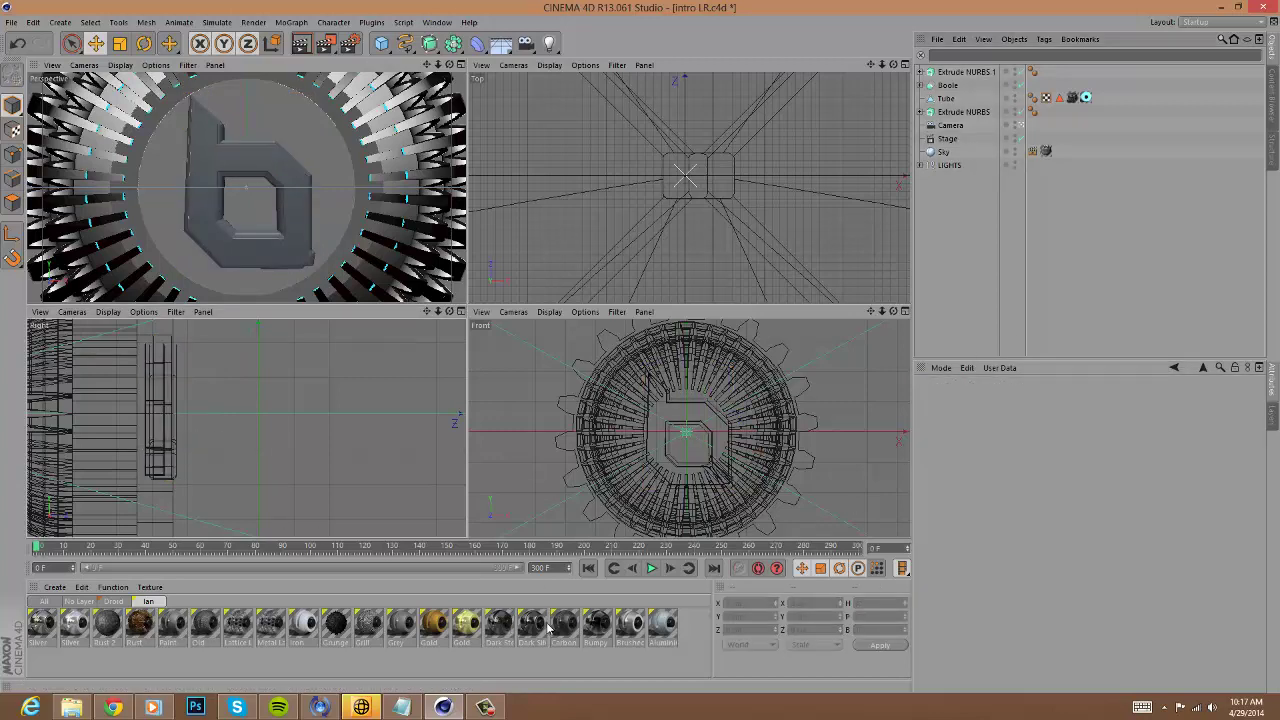
Apply the Carbon Fibre material to the rear logo copy and reorder it below the original logo extrusion in the object list.
left_click_drag(588, 628, 984, 75)
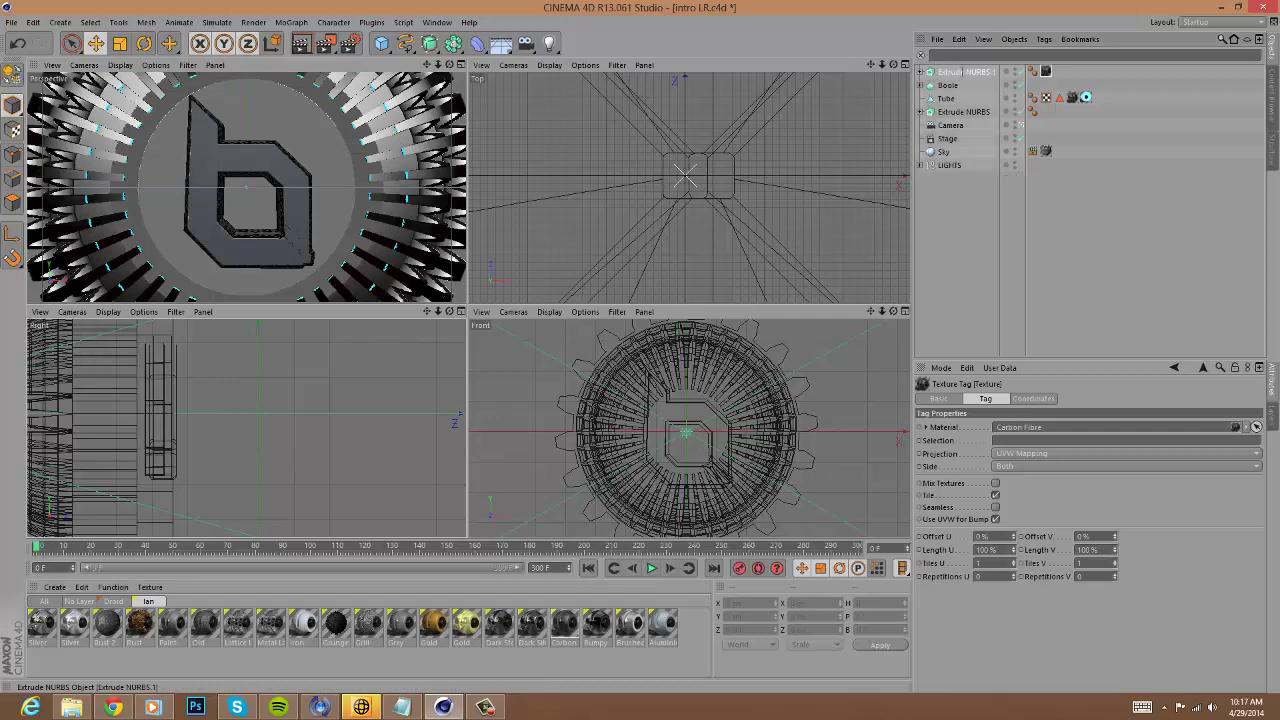
left_click(958, 72)
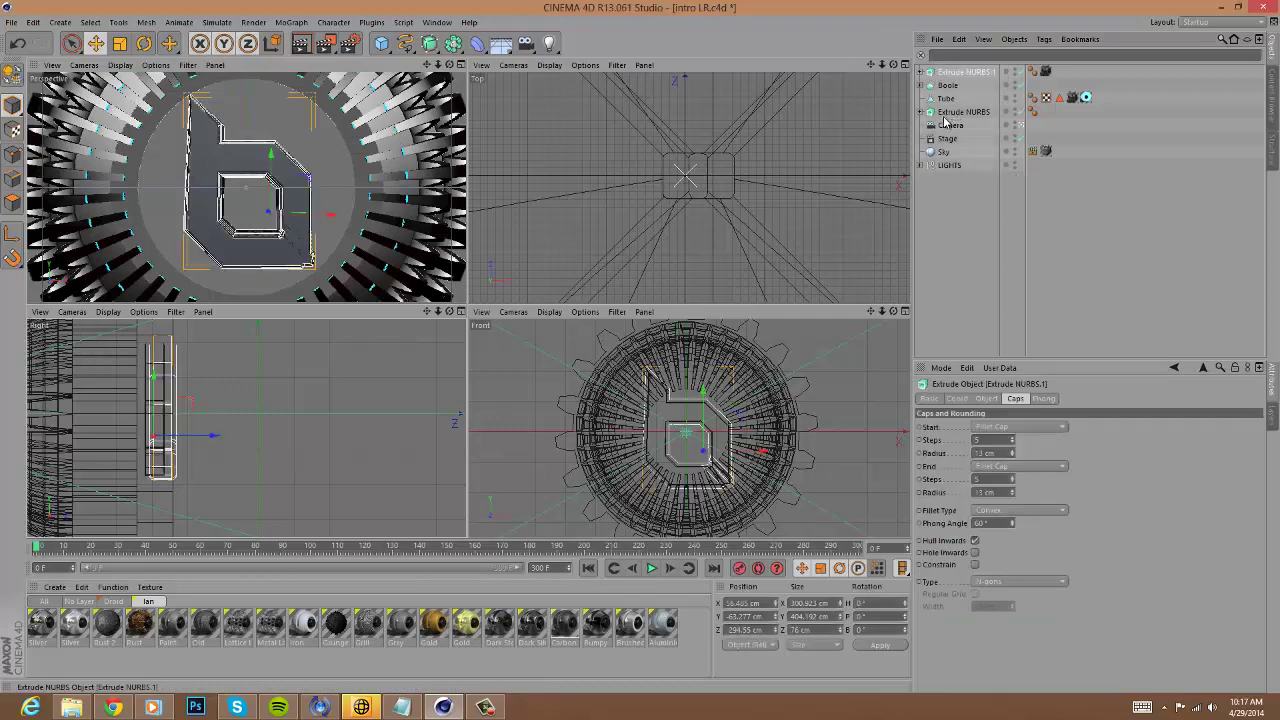
left_click_drag(946, 120, 946, 118)
left_click(952, 99)
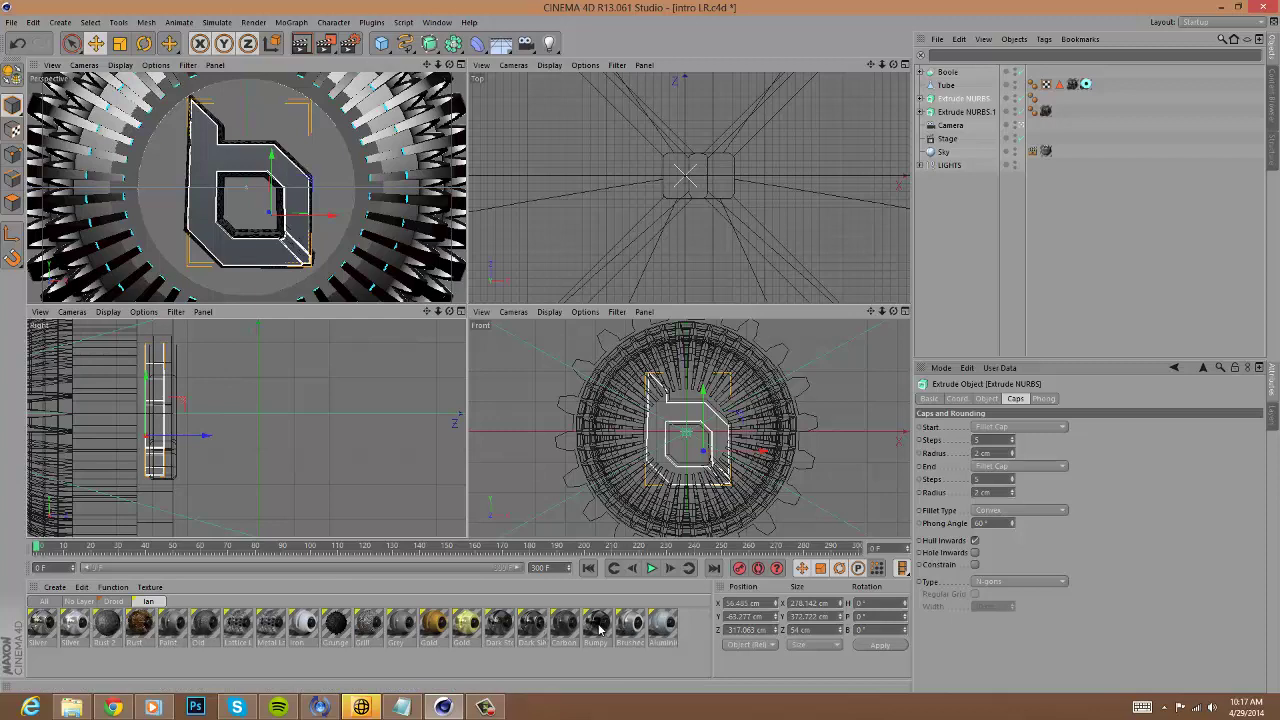
Try the Grey material on the front logo extrusion and replace it with the Silver material.
left_click(402, 625)
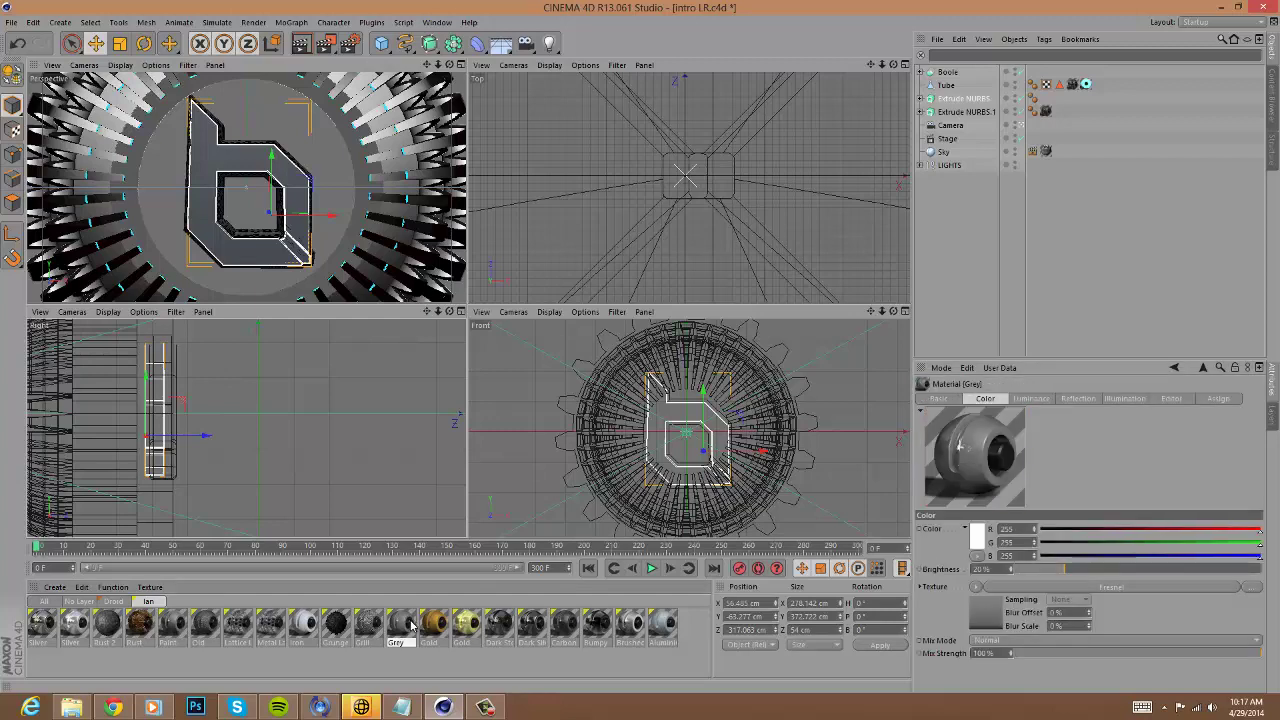
left_click_drag(745, 452, 965, 99)
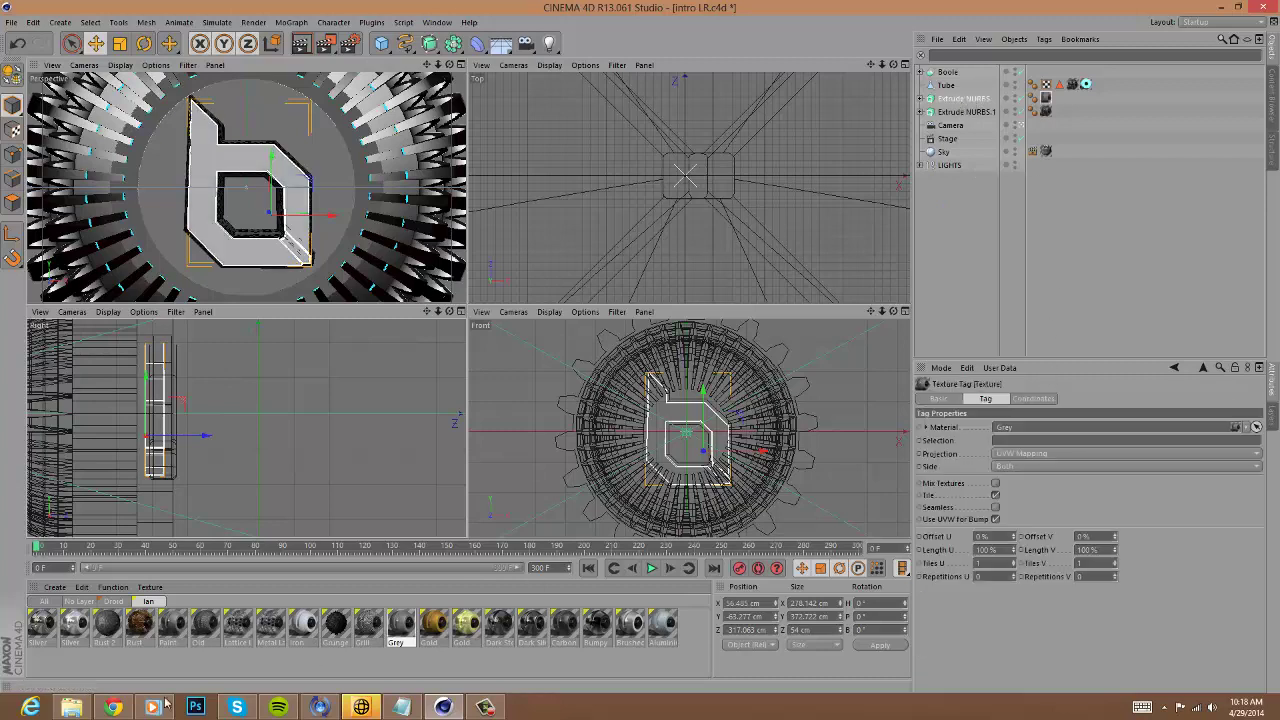
left_click(125, 655)
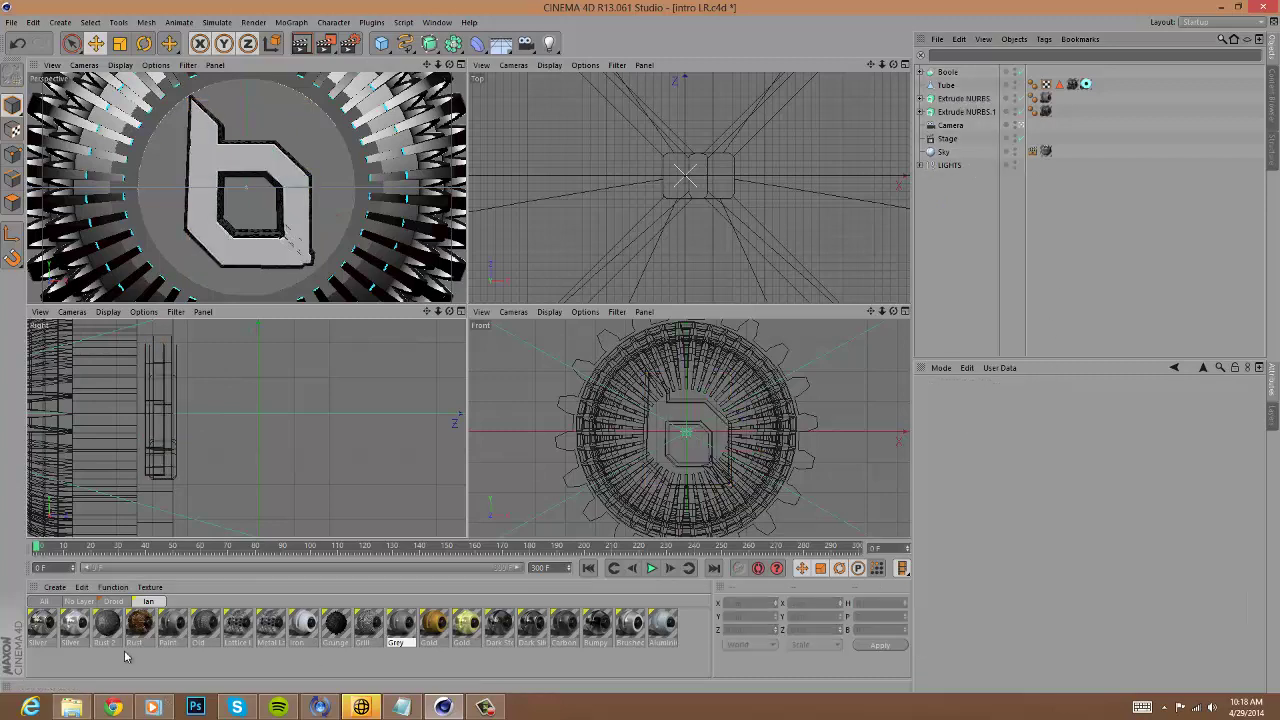
left_click(72, 625)
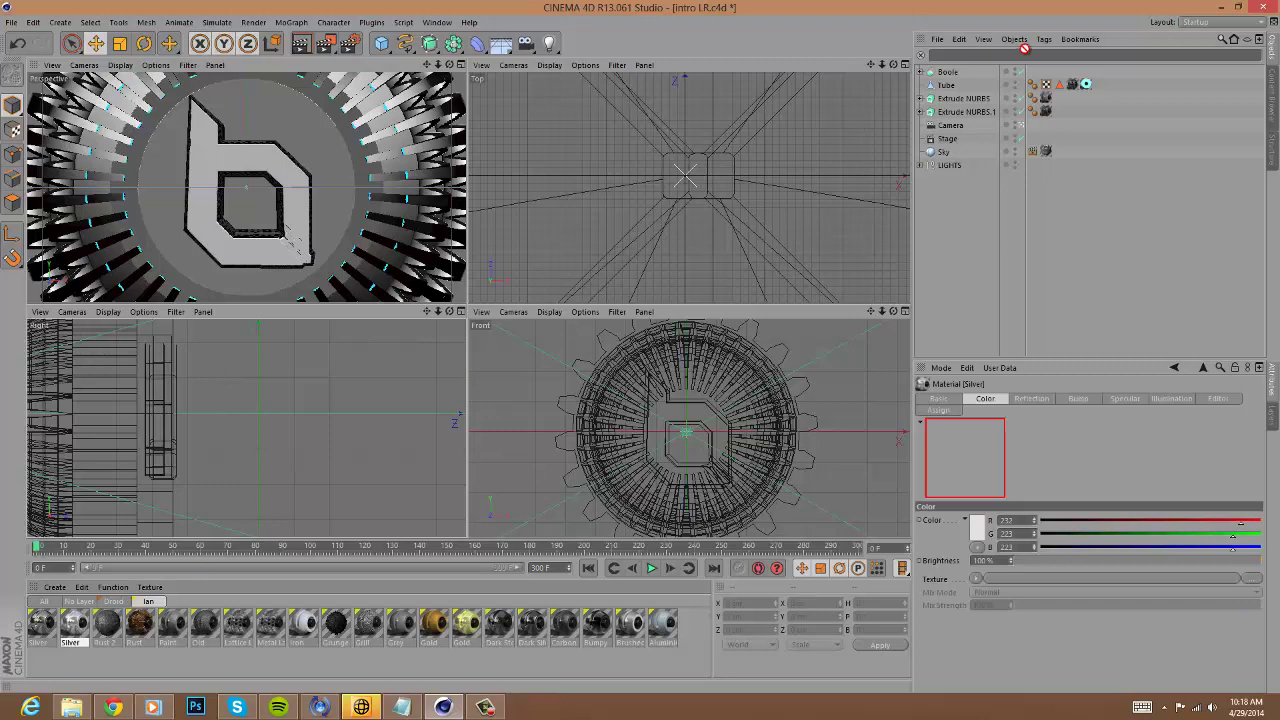
left_click_drag(1024, 48, 1046, 108)
Group the front and rear logo extrusions together under one null object.
left_click(970, 113)
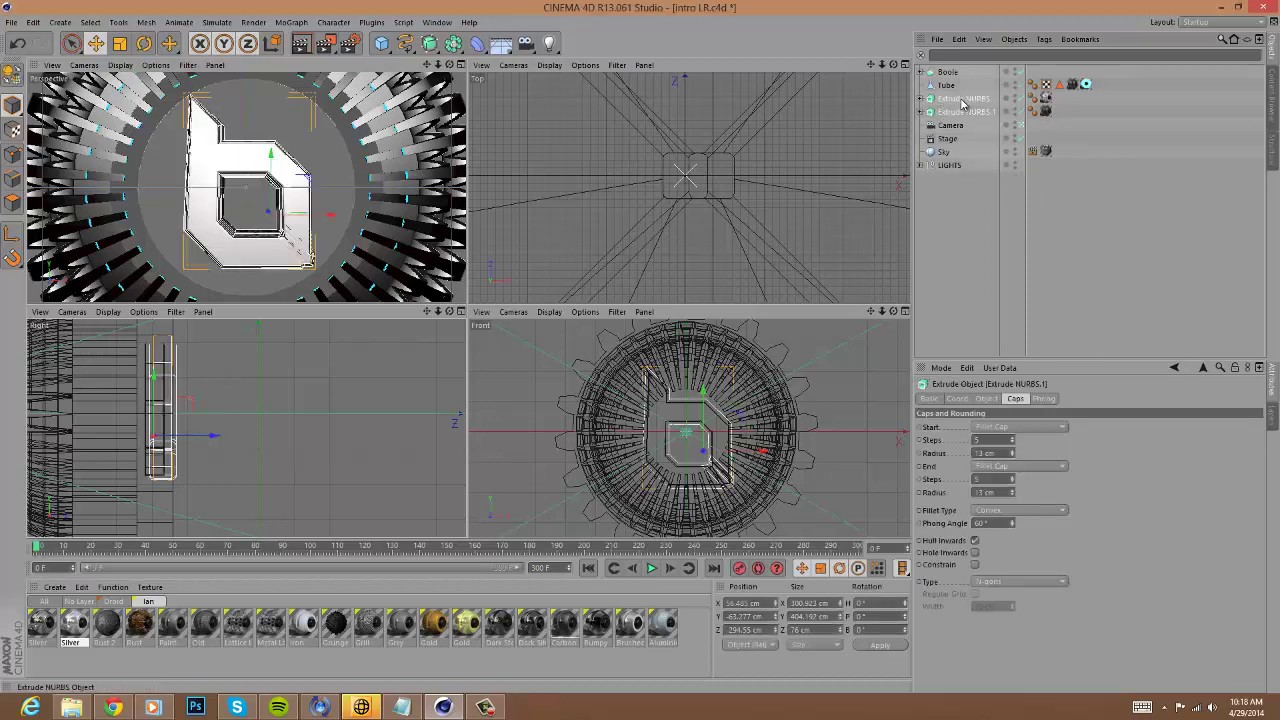
left_click(962, 99, "ctrl")
key("alt+g")
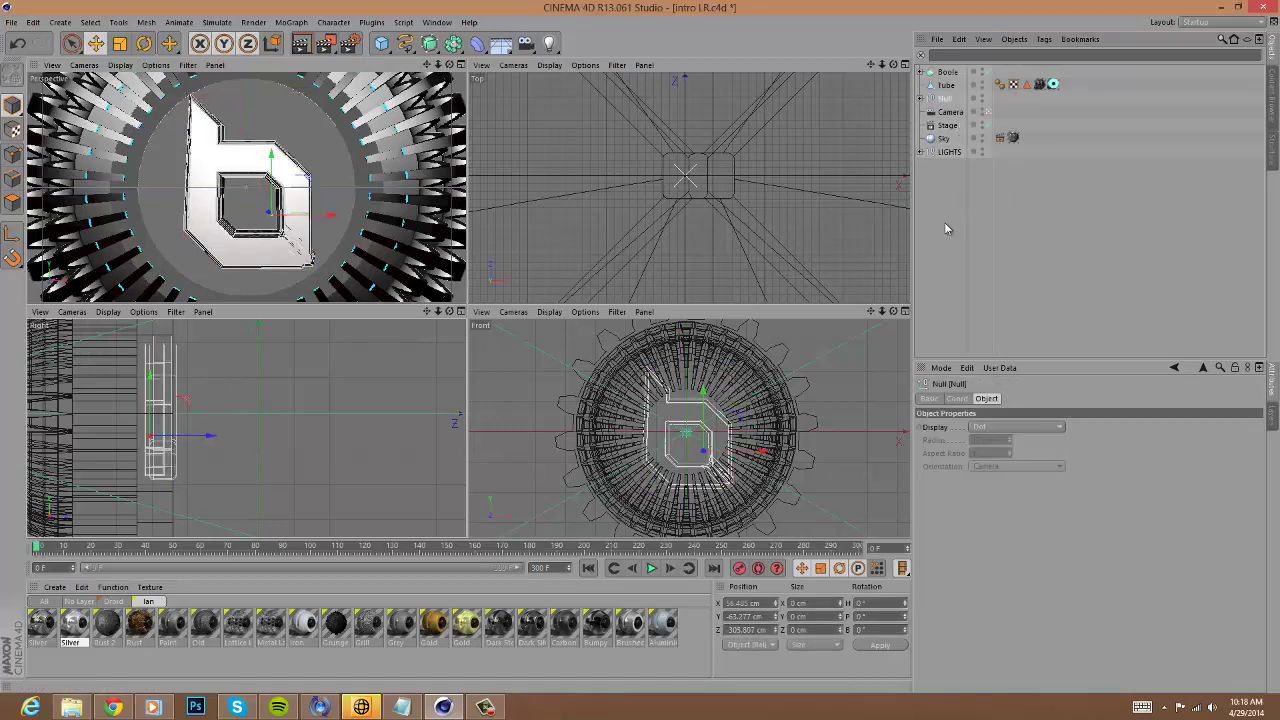
left_click_drag(39, 549, 84, 553)
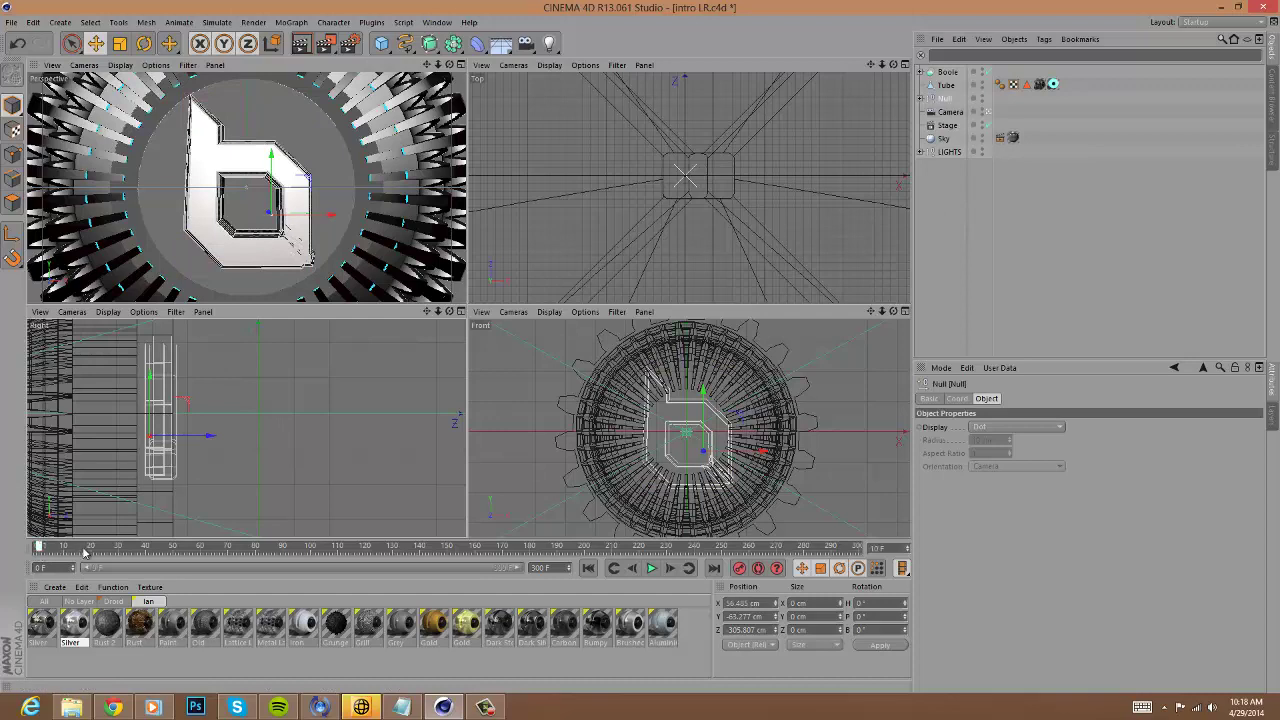
left_click(1070, 203)
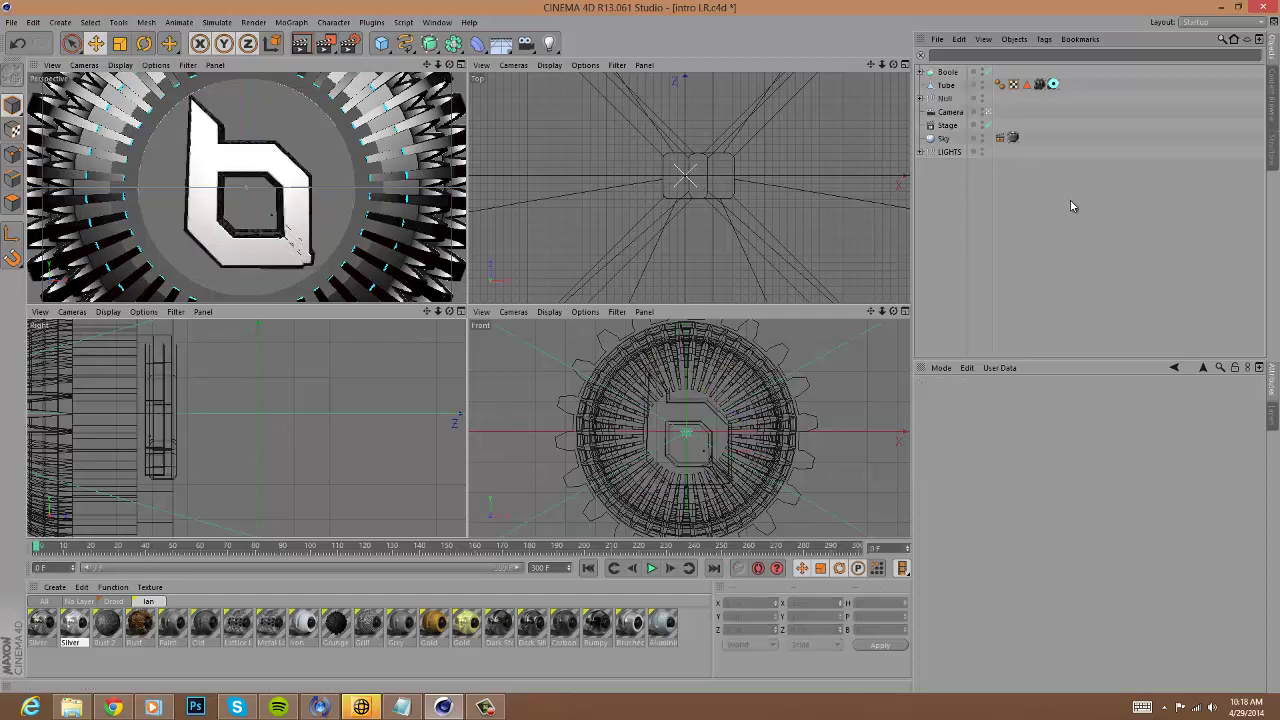
Pull the scene camera back to about -1940 cm in Z.
left_click(950, 111)
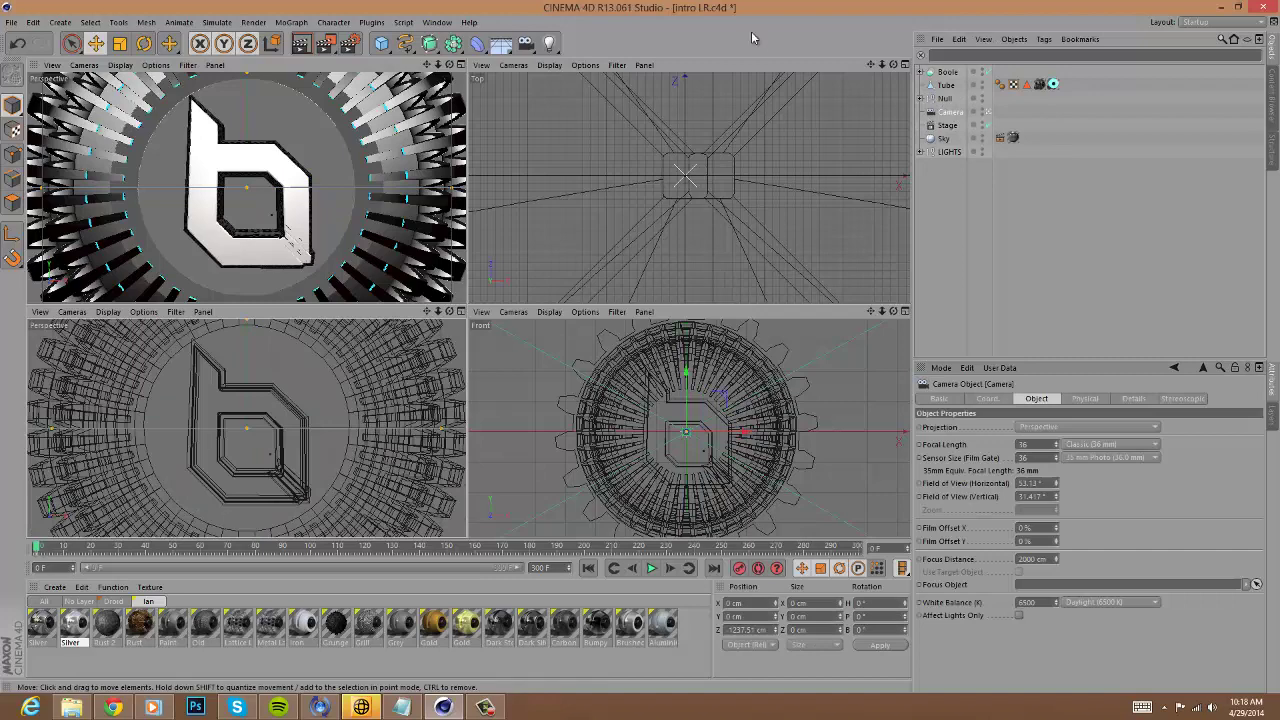
left_click_drag(882, 66, 642, 306)
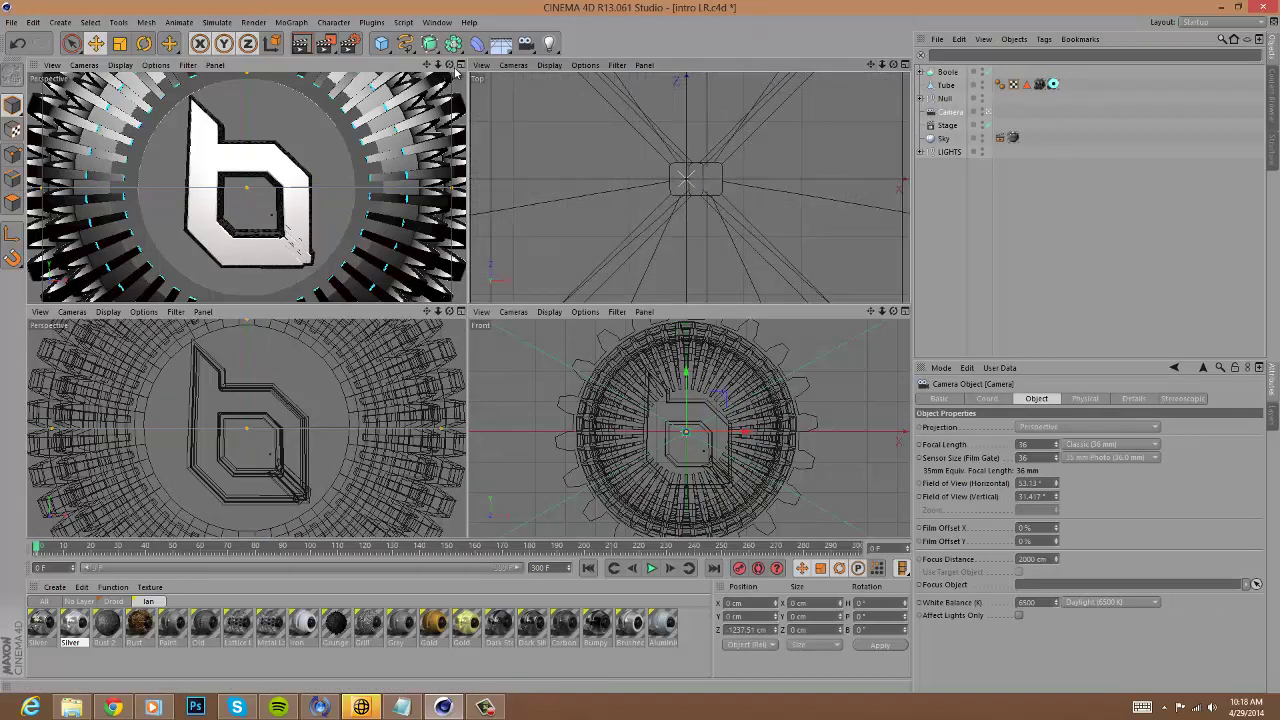
left_click_drag(438, 65, 468, 309)
Scale the Boole cogwheel up uniformly to about 947 cm across so its teeth extend beyond the tube.
left_click(948, 84)
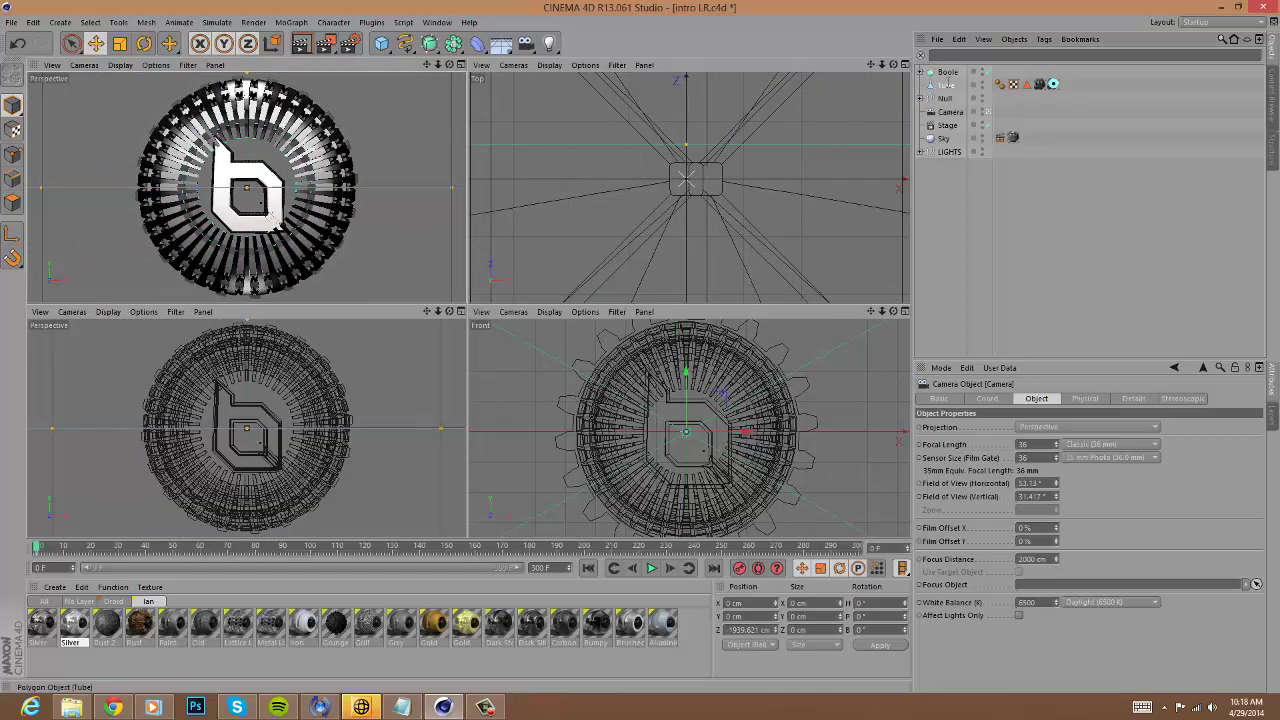
left_click(948, 84)
left_click(946, 72)
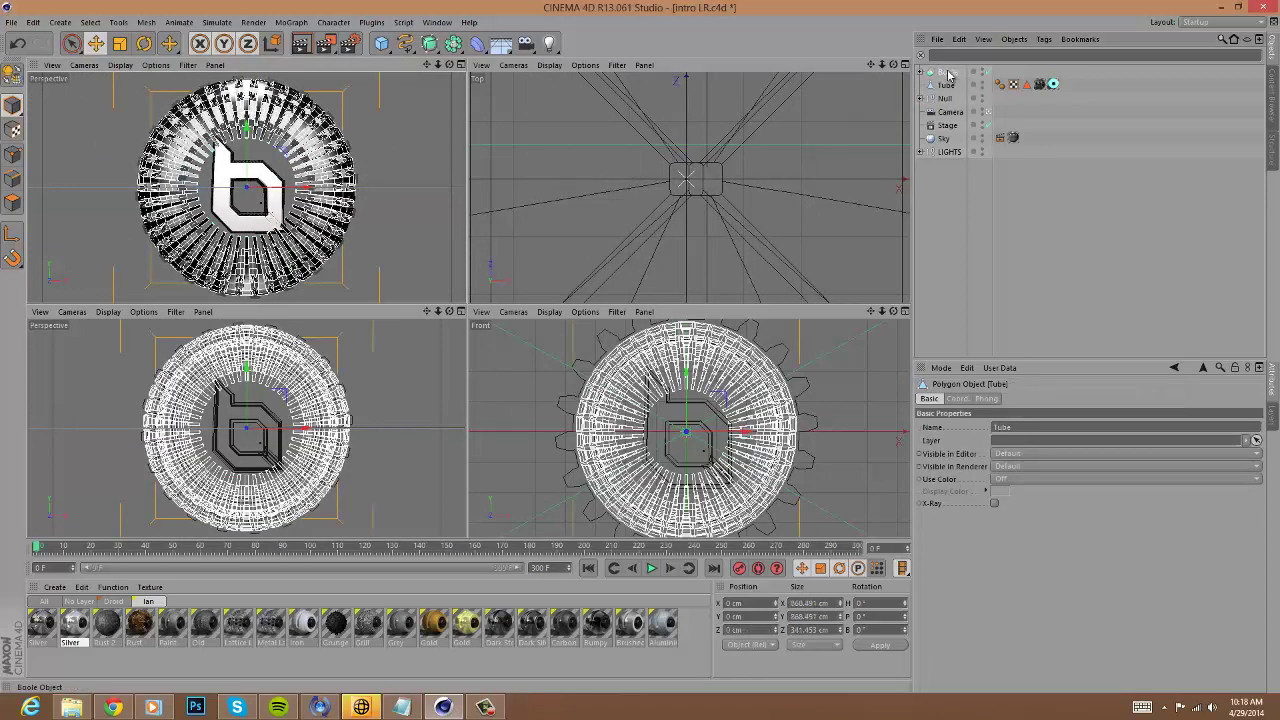
left_click(119, 44)
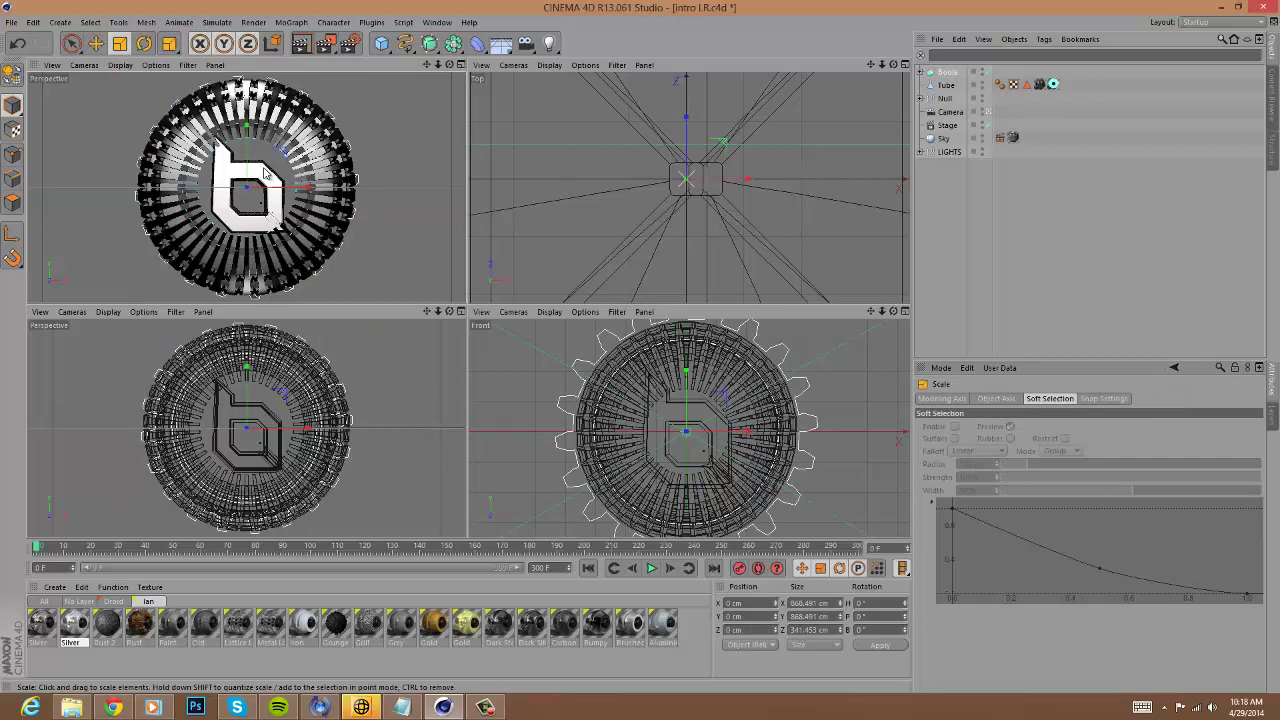
left_click_drag(265, 173, 310, 155)
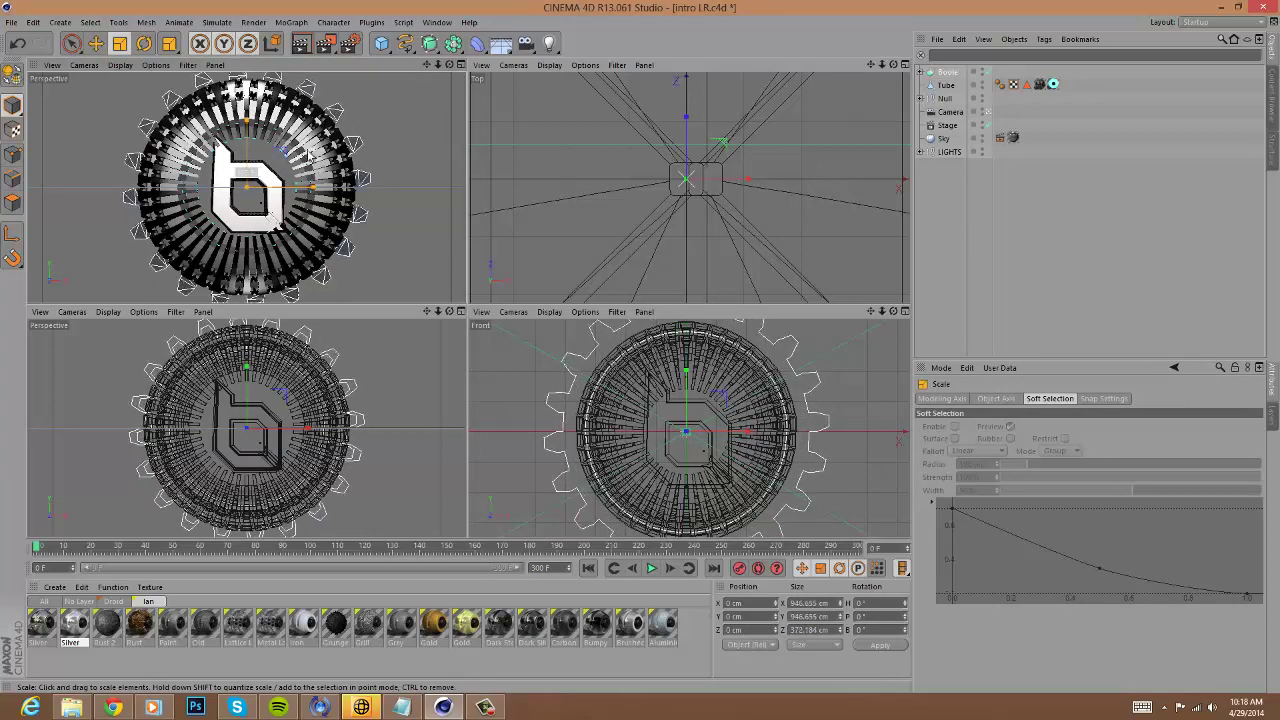
left_click(1060, 211)
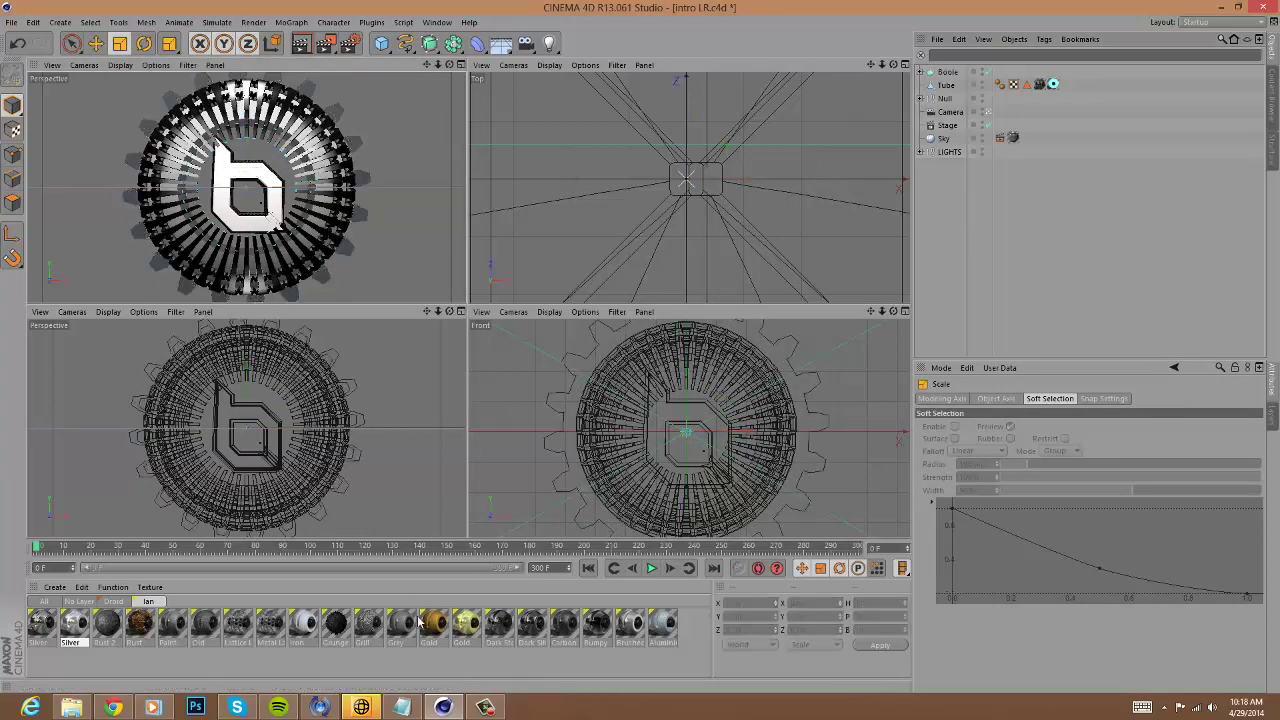
Apply the Dark Steel material to the Boole cogwheel with Cubic projection and seamless tiling.
left_click_drag(513, 627, 951, 81)
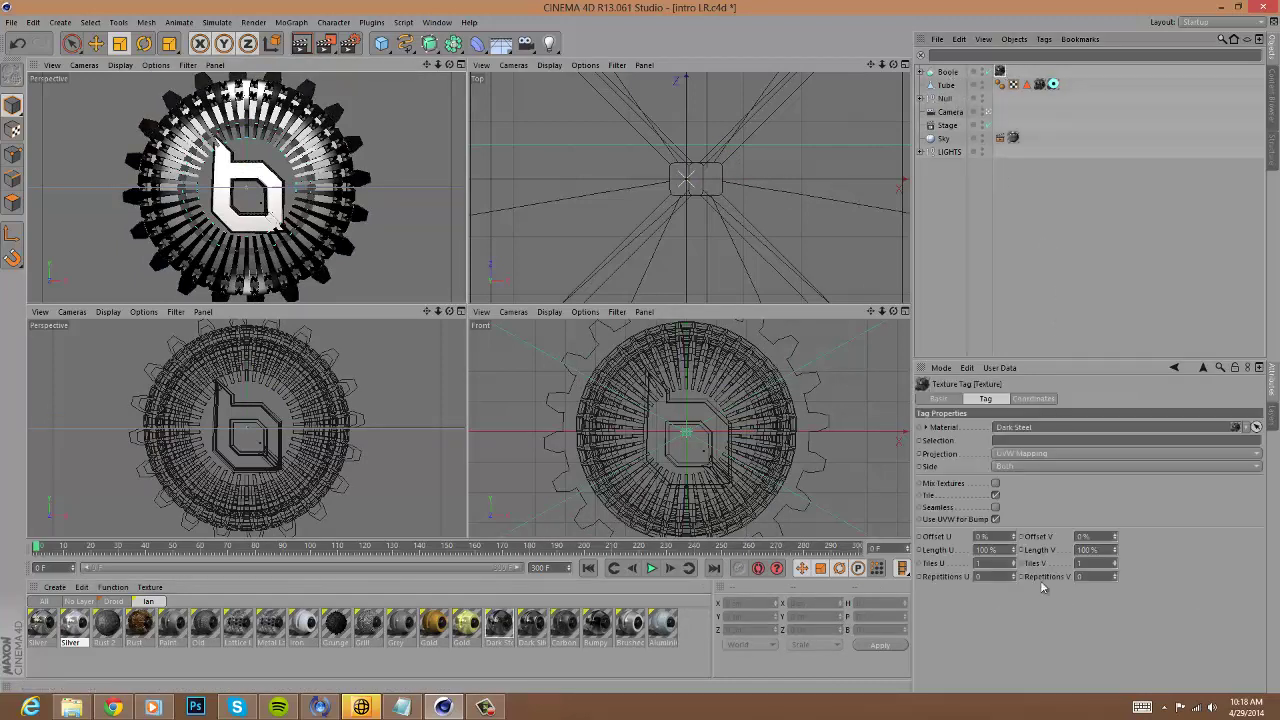
left_click(1023, 453)
left_click(1030, 505)
left_click(995, 507)
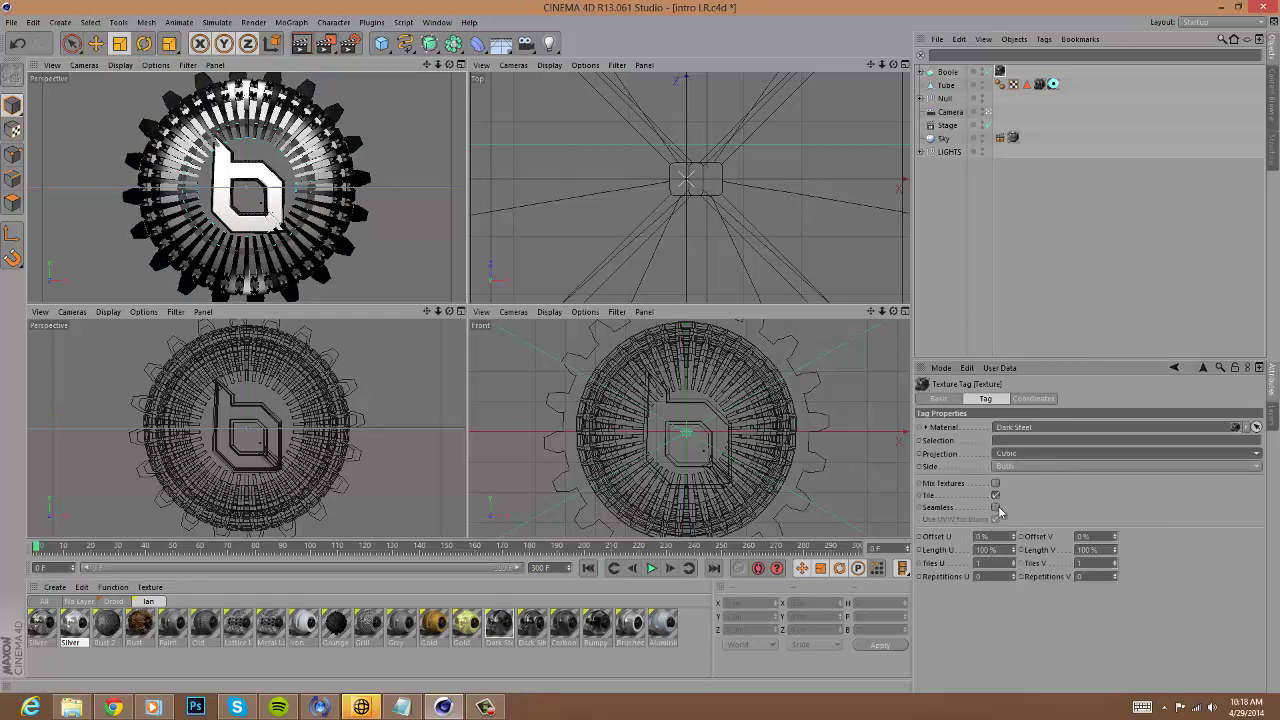
left_click(1066, 286)
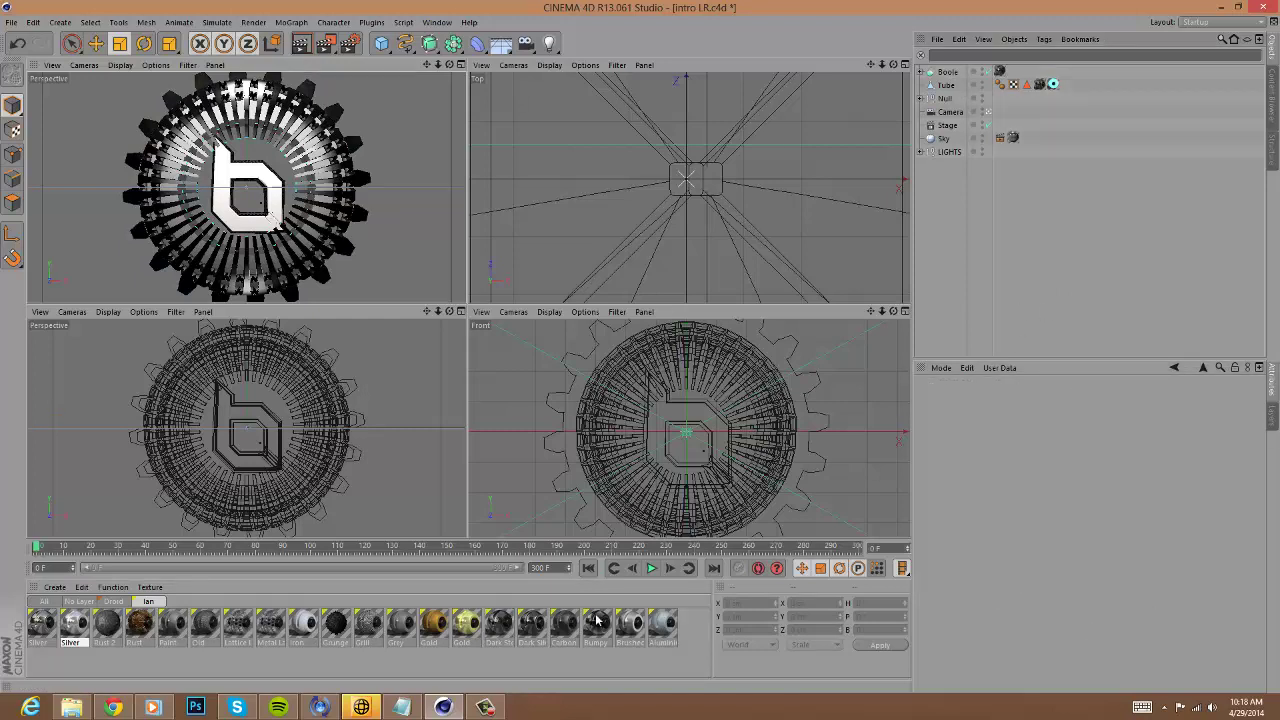
Add a new tube primitive and orient it along the Z axis.
left_click(461, 65)
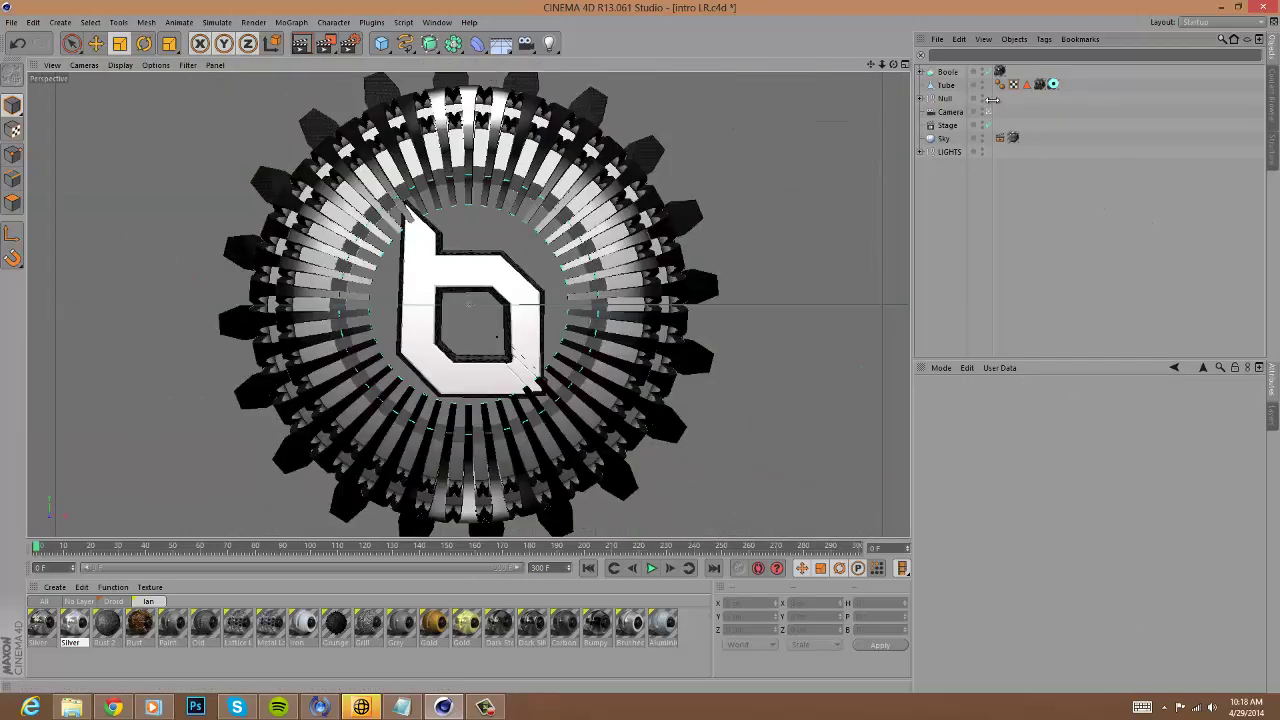
left_click(905, 65)
left_click(947, 86)
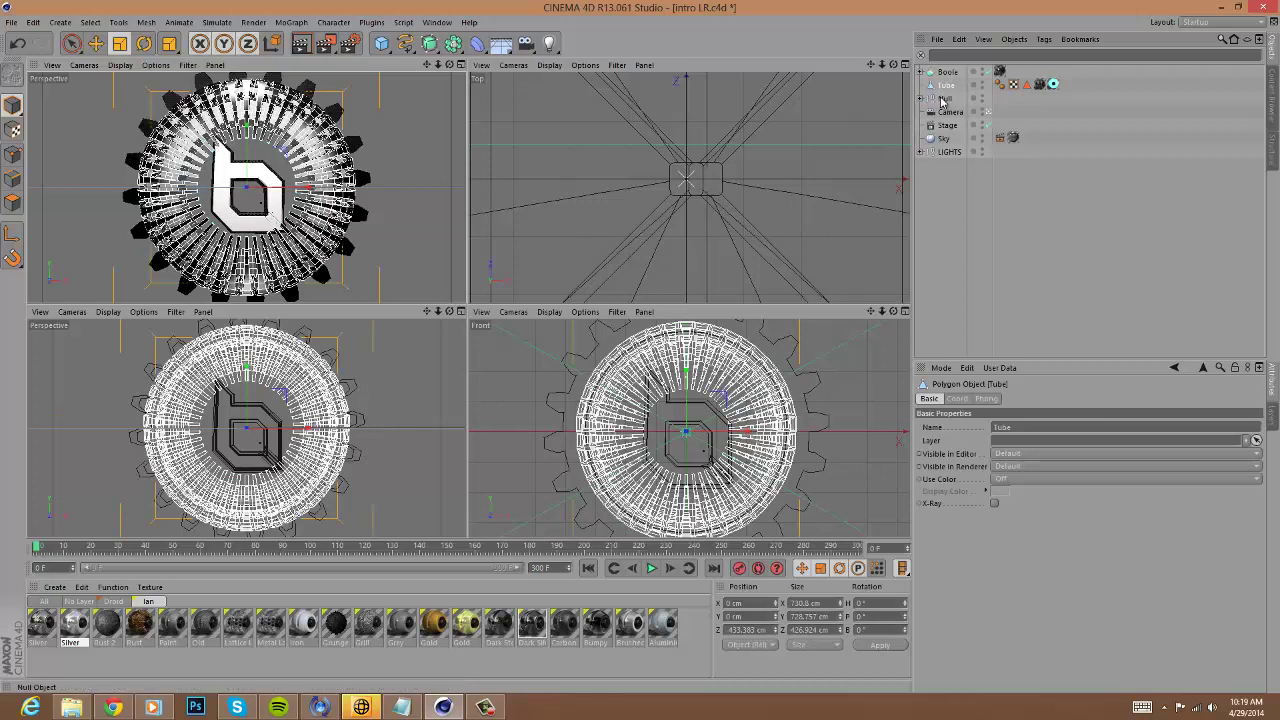
left_click(460, 65)
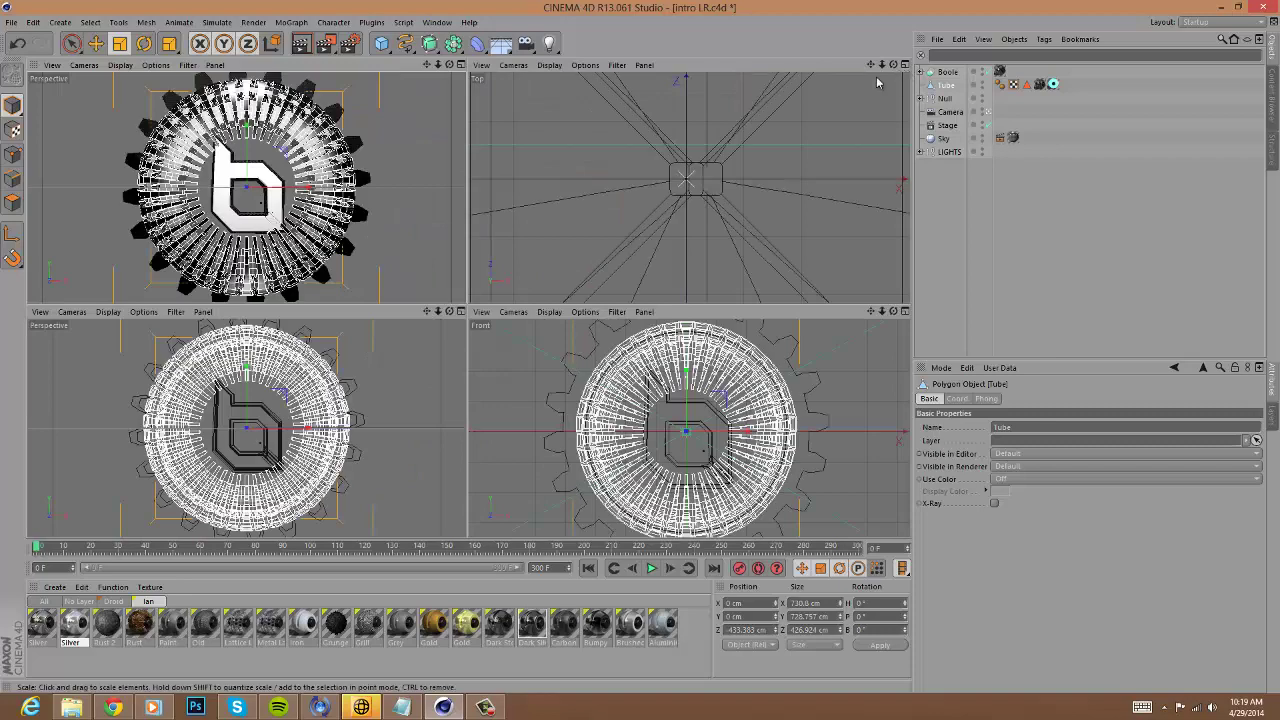
left_click_drag(882, 66, 595, 100)
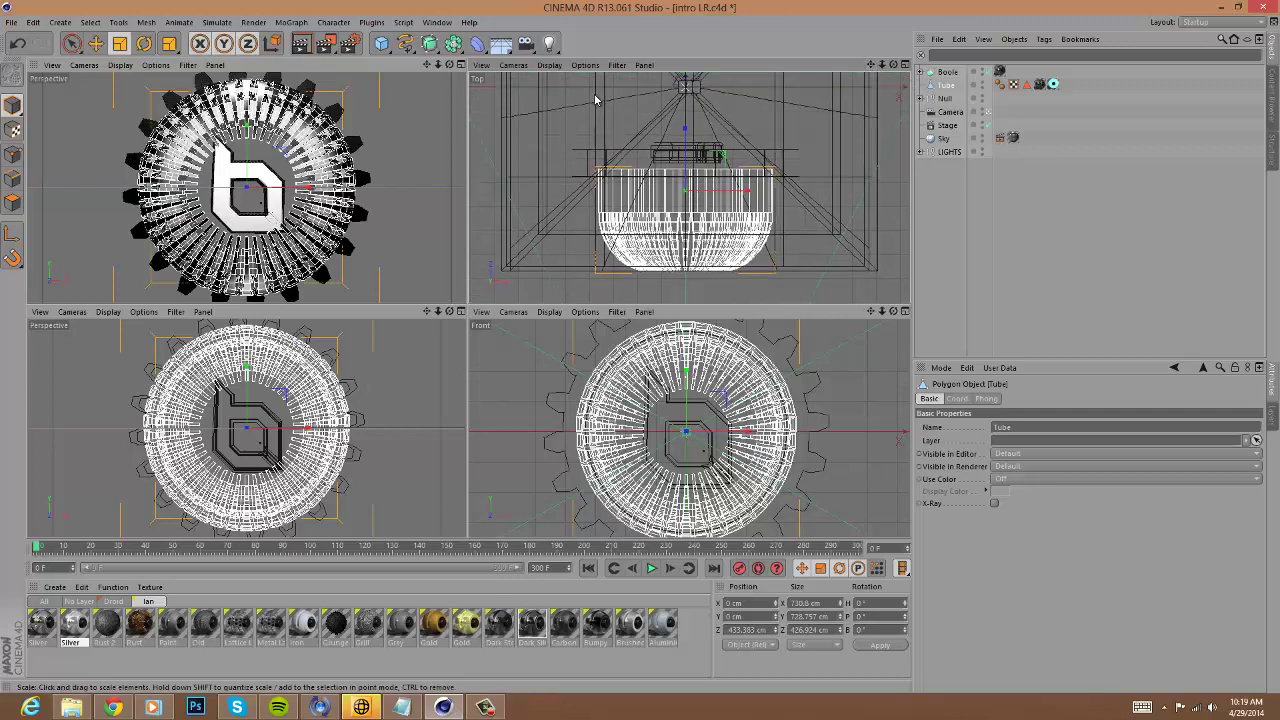
left_click(381, 43)
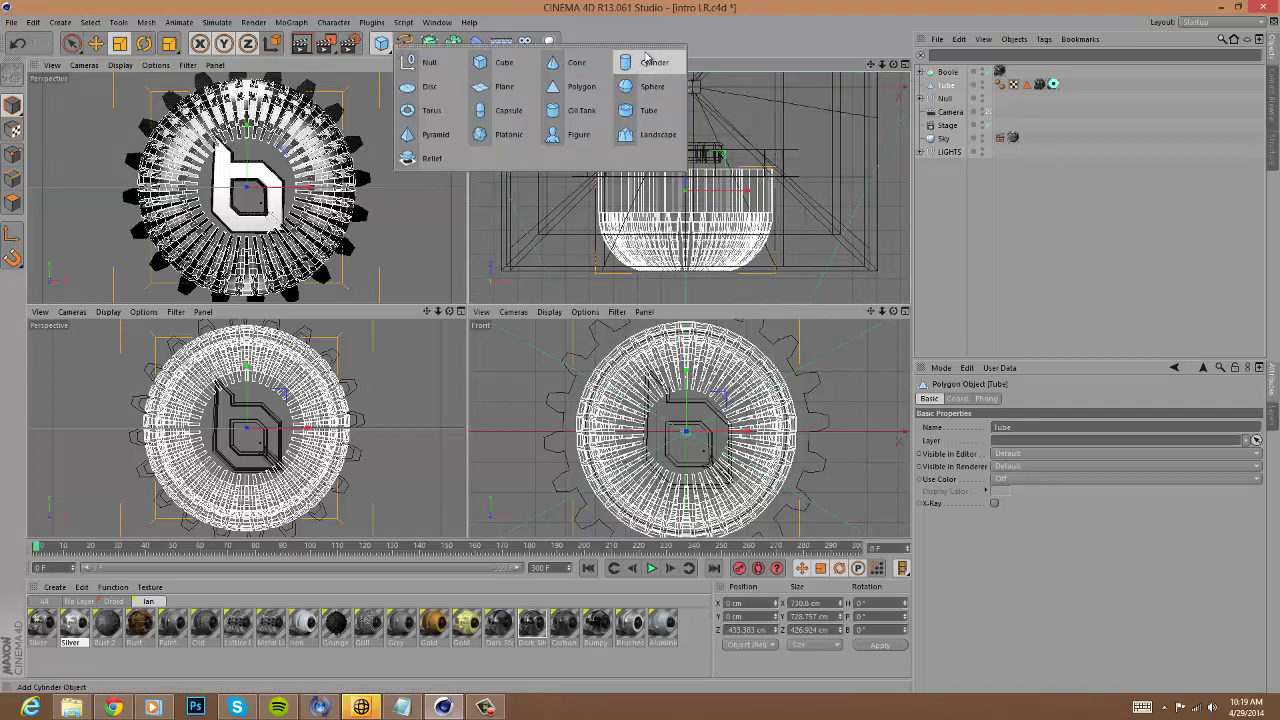
left_click(636, 107)
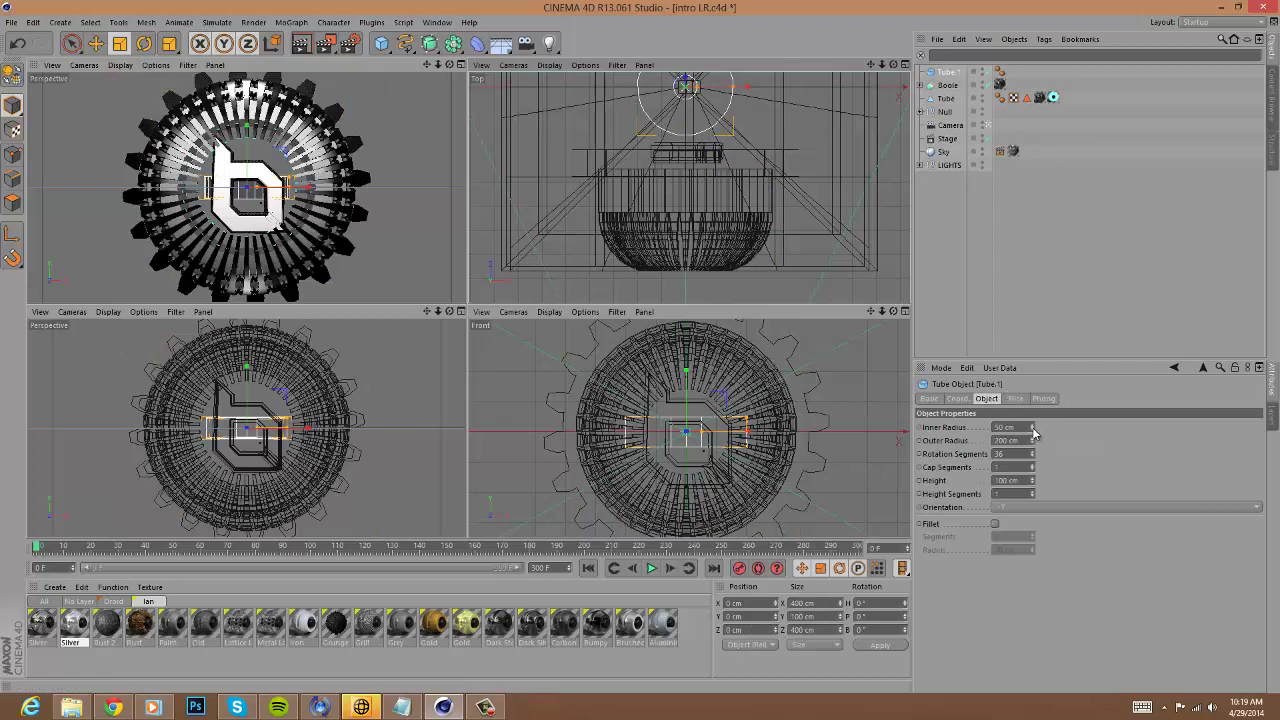
left_click(1000, 507)
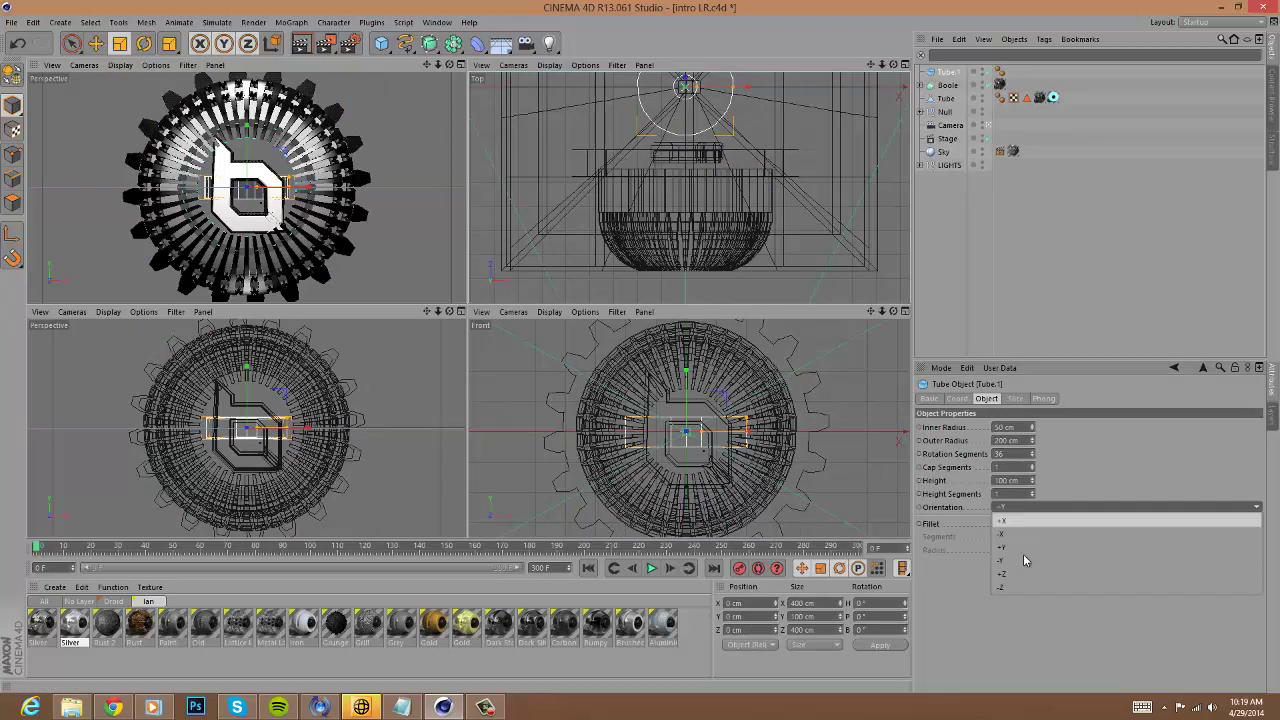
left_click(1025, 573)
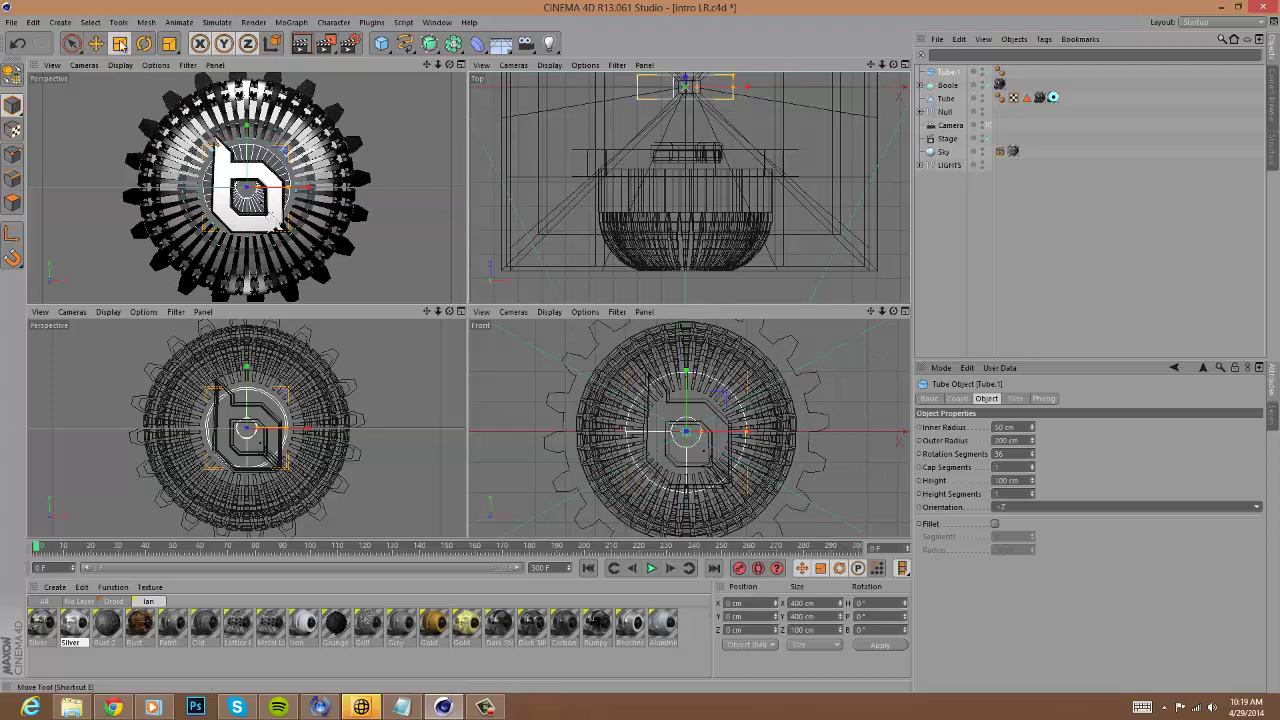
Scale the new tube uniformly to about 868 cm across and move it to about -262 cm in Z, around the logo.
left_click_drag(279, 412, 730, 353)
left_click_drag(293, 410, 350, 375)
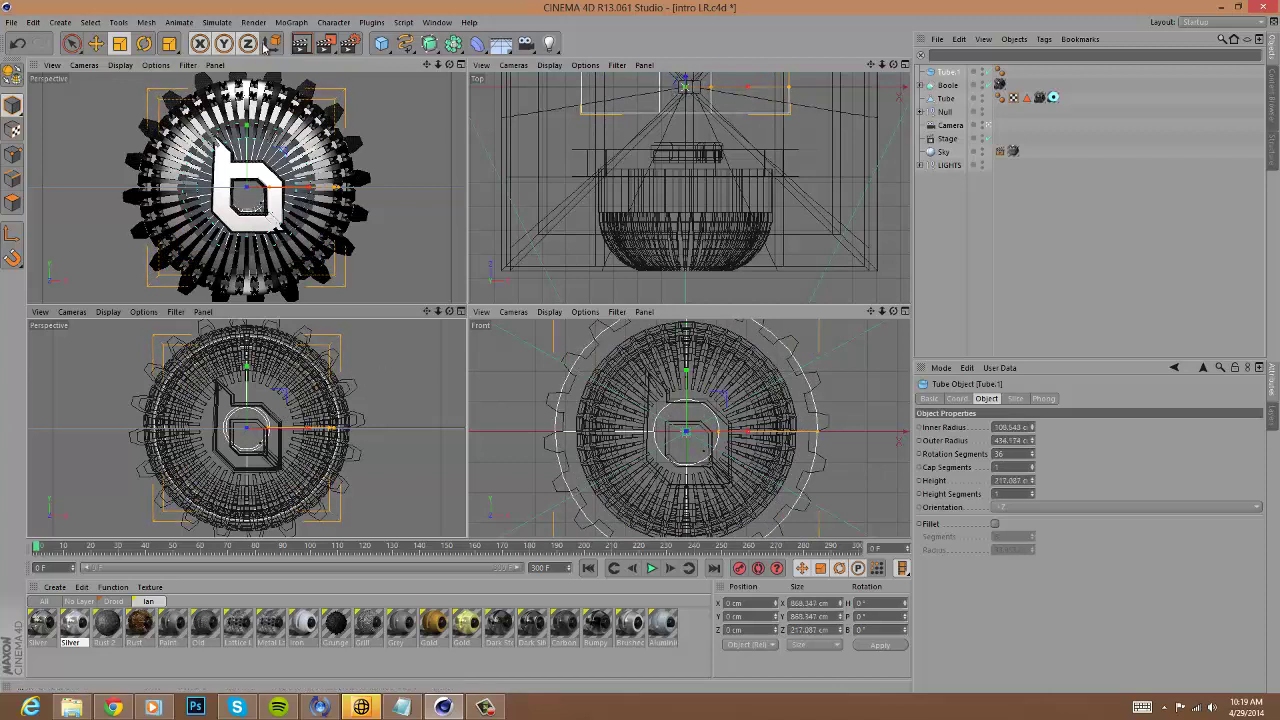
left_click(96, 43)
left_click_drag(686, 87, 686, 150)
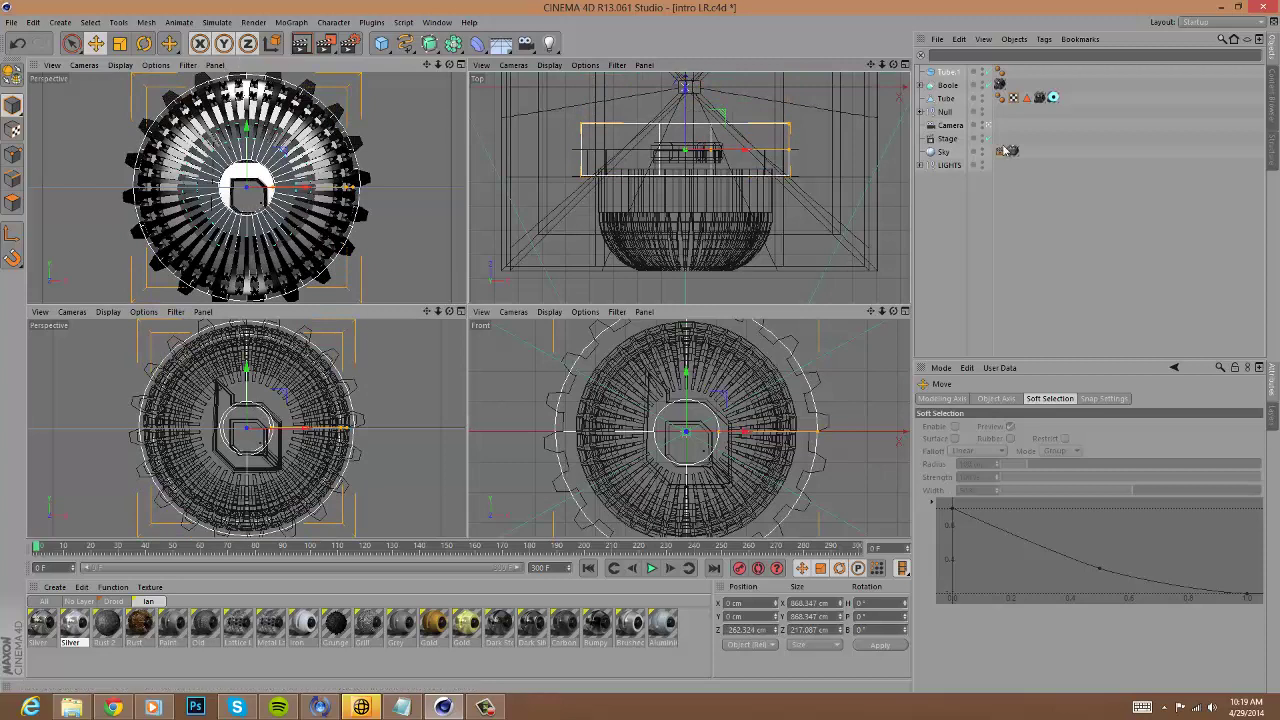
Set the new tube's outer radius to about 348 cm and its inner radius to 265 cm.
left_click(948, 72)
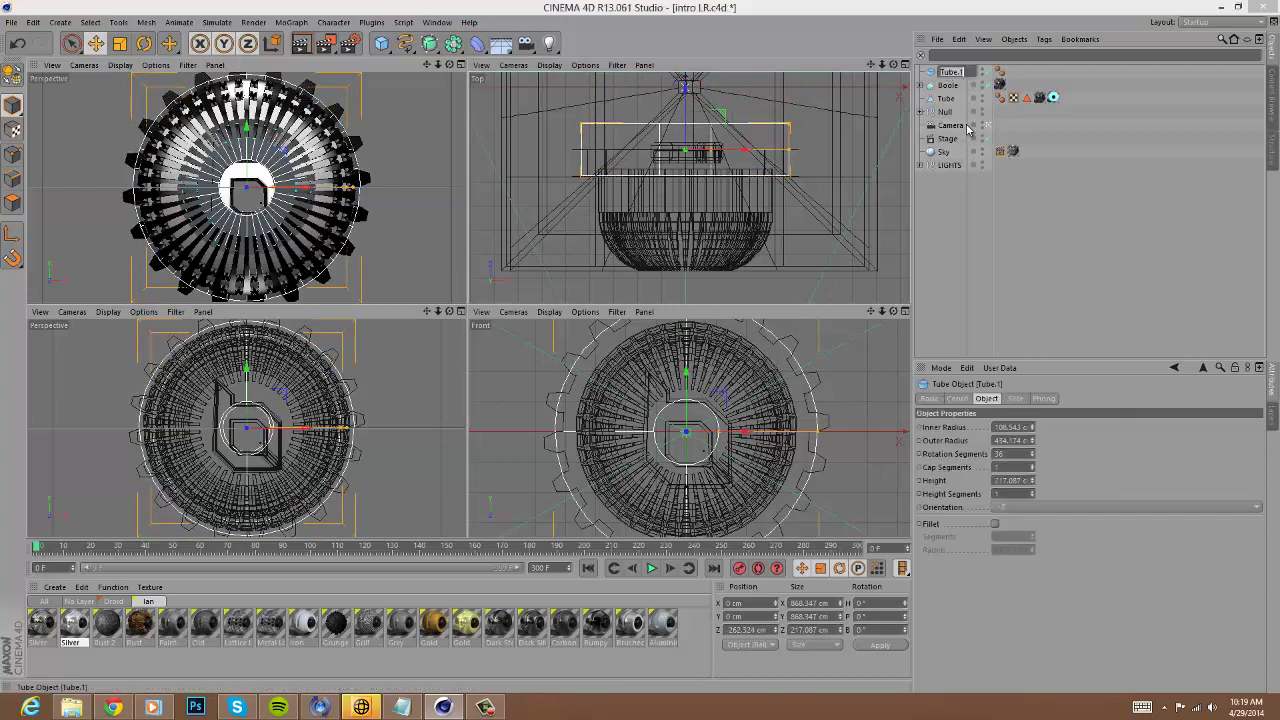
left_click(1033, 443)
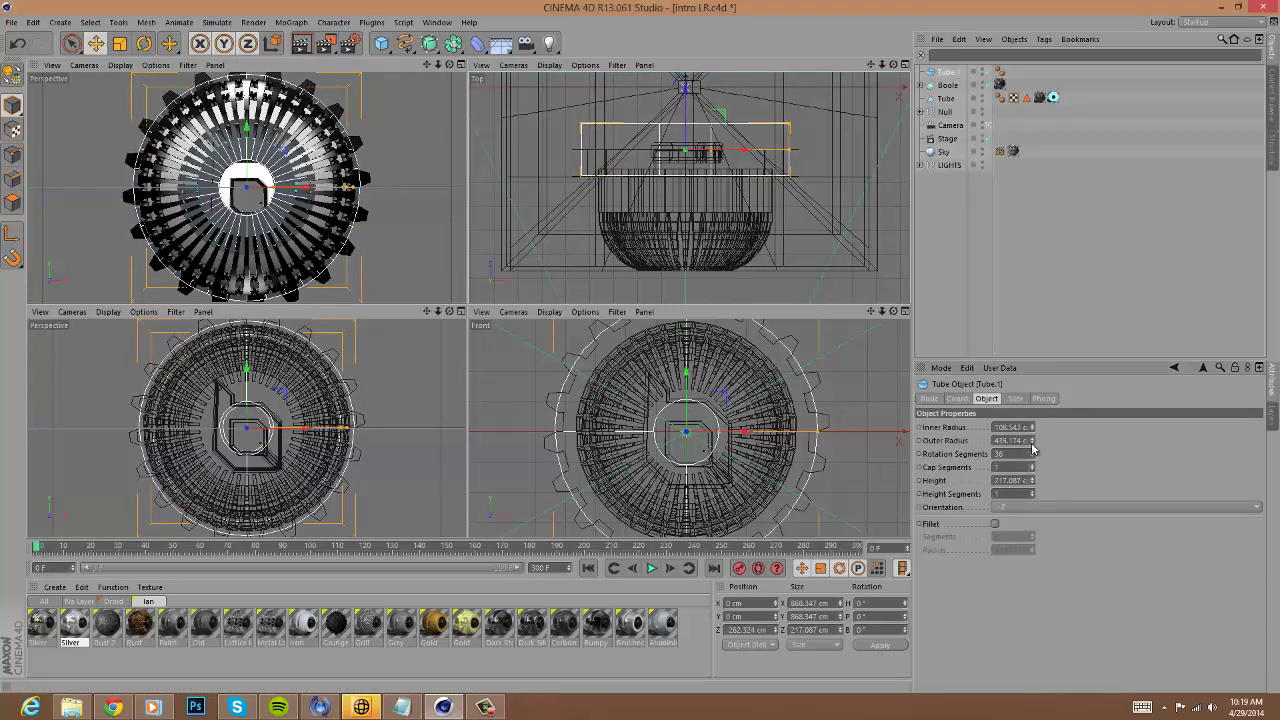
left_click_drag(1033, 444, 1060, 541)
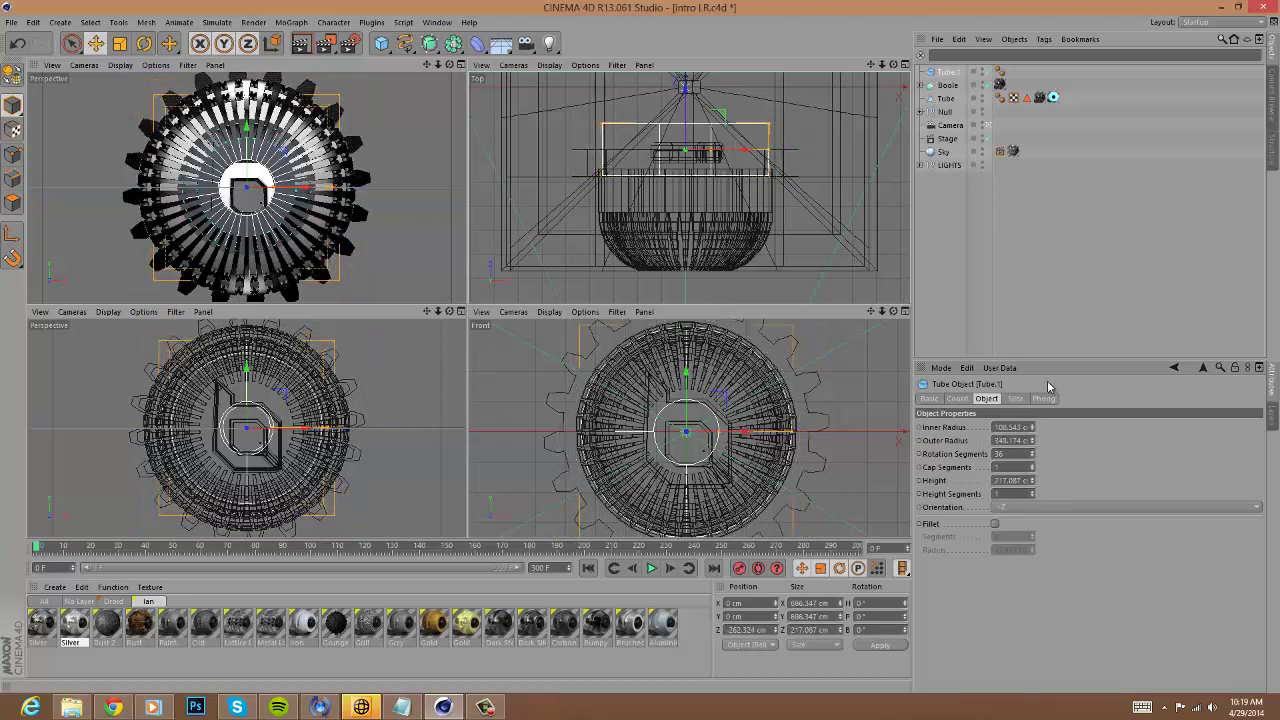
mouse_move(1034, 432)
left_mouse_down()
mouse_move(1035, 388)
mouse_move(1038, 427)
left_mouse_up()
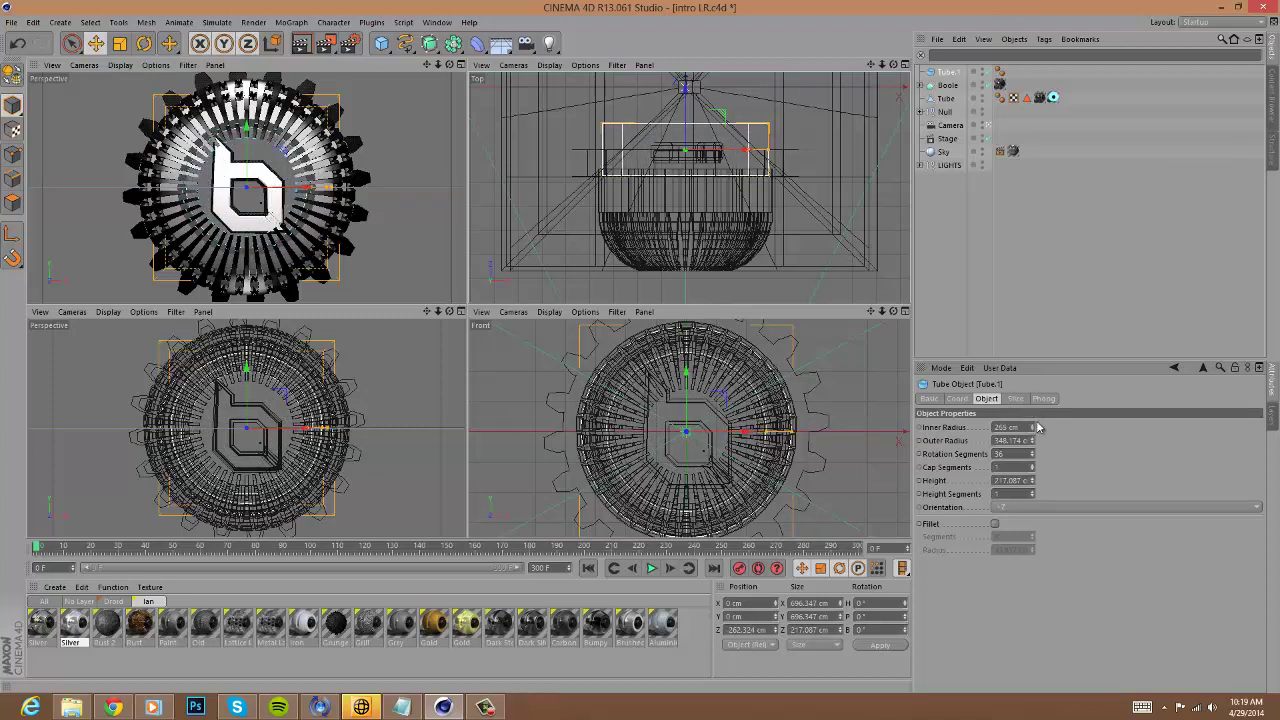
Apply the Brushed material to the new tube around the logo.
left_click(1087, 234)
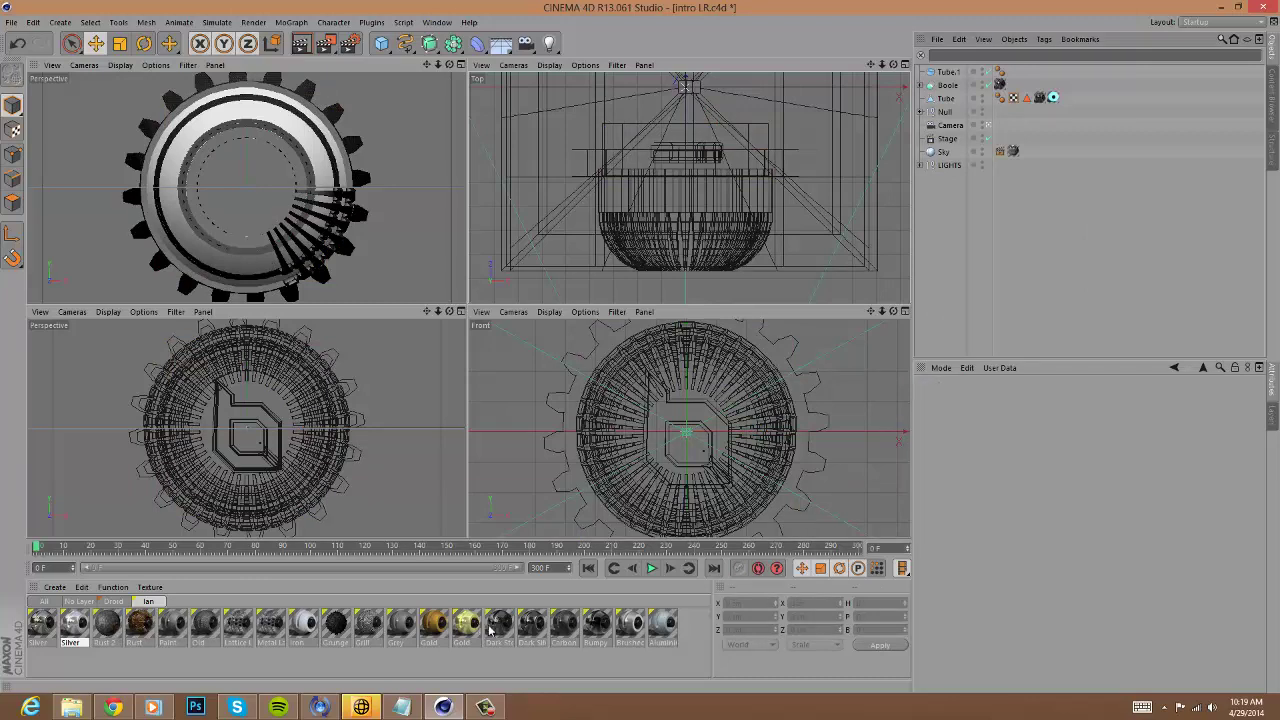
left_click(538, 628)
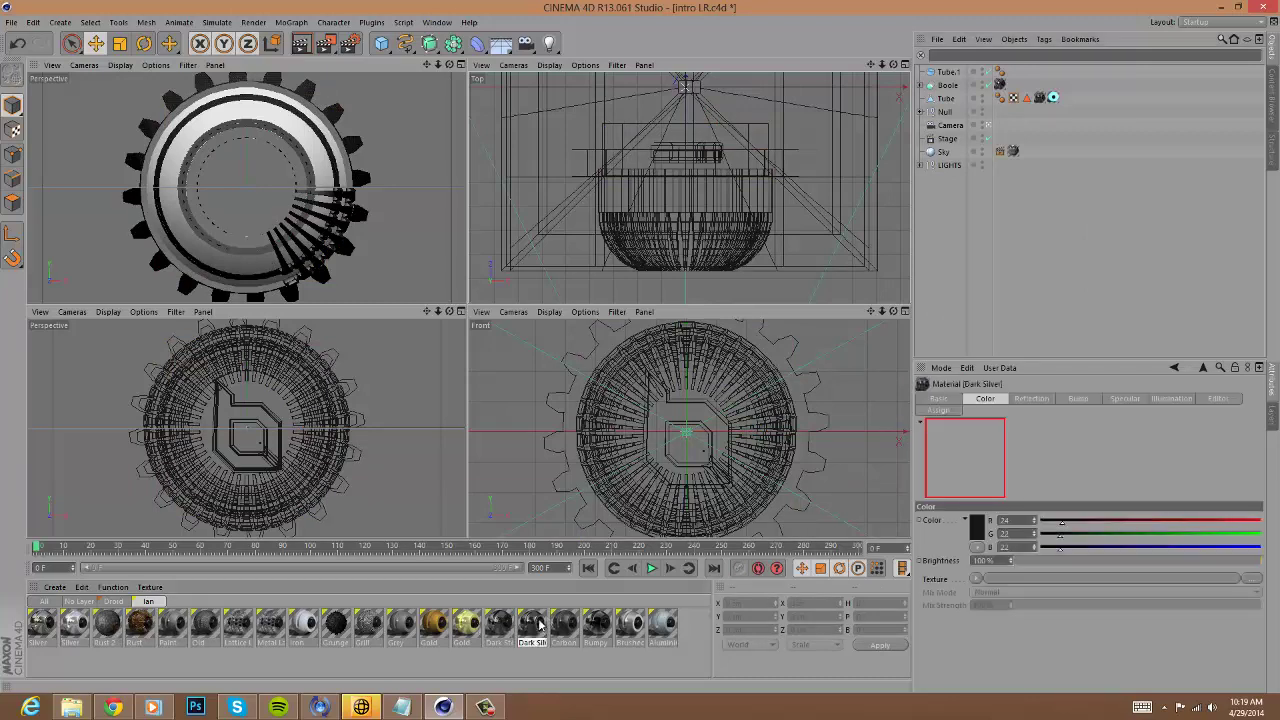
double_click(630, 624)
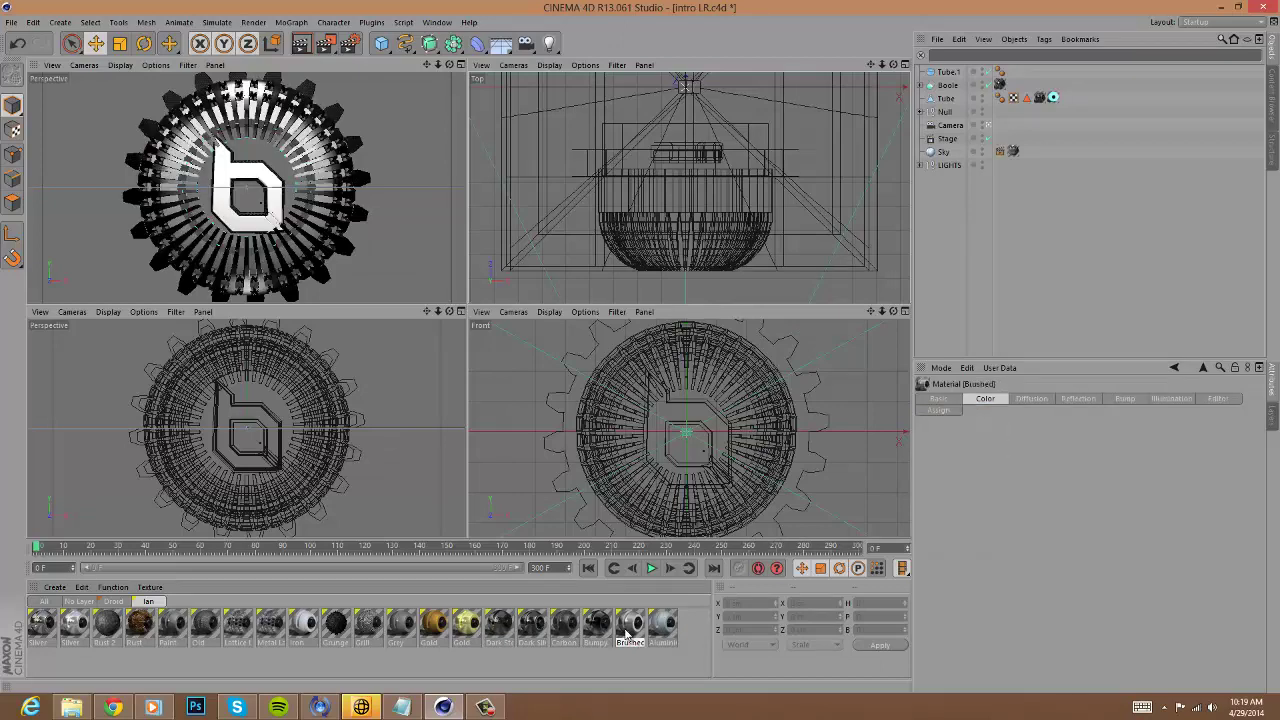
left_click(575, 88)
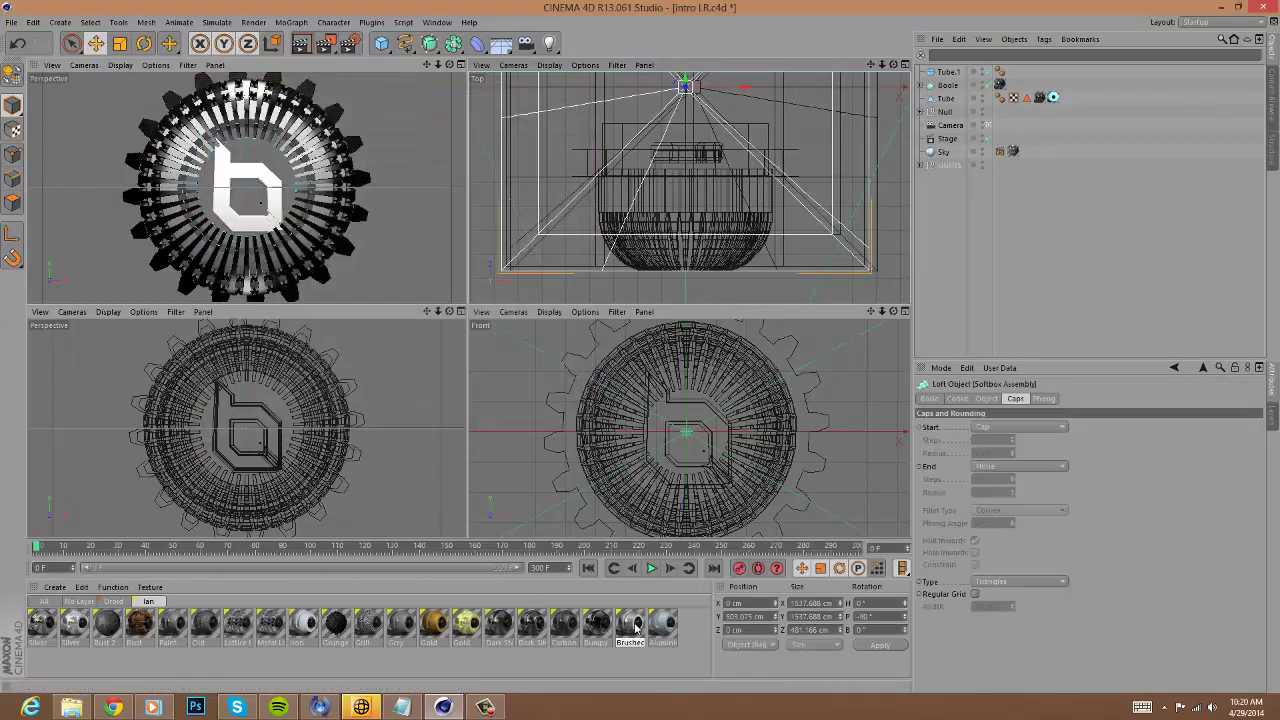
left_click_drag(634, 624, 680, 587)
left_click_drag(1071, 21, 962, 78)
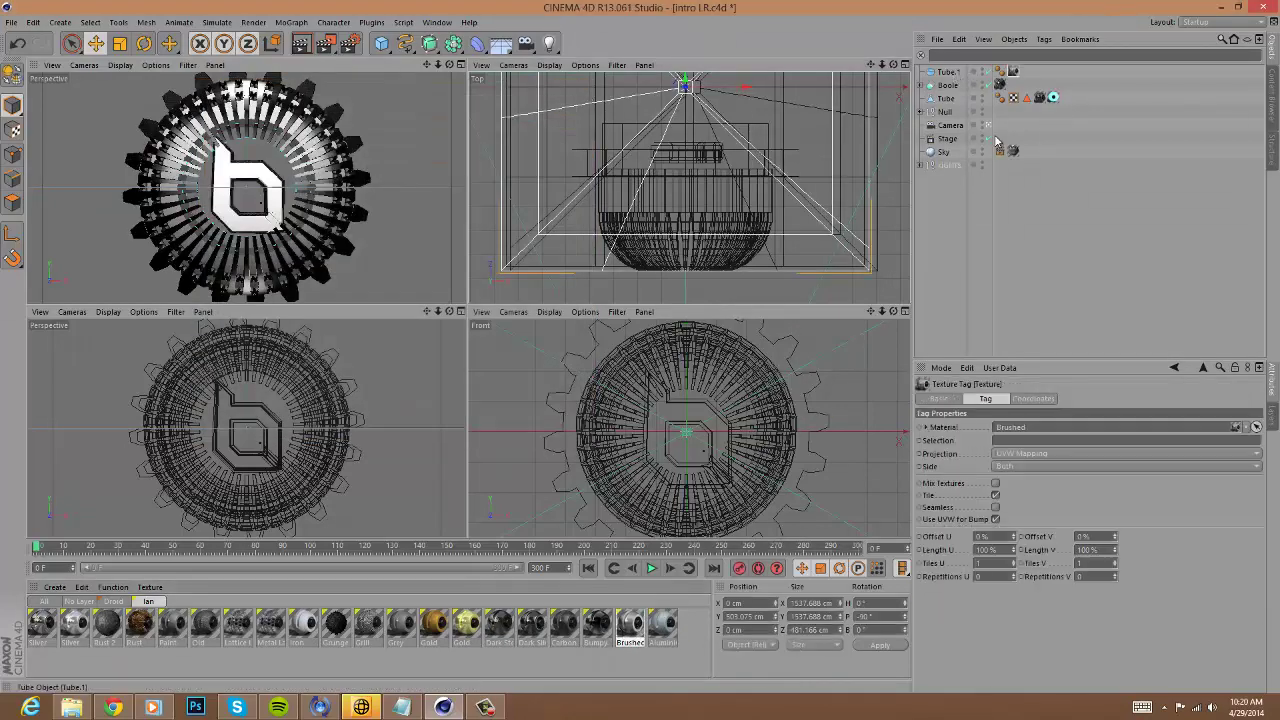
left_click(1058, 218)
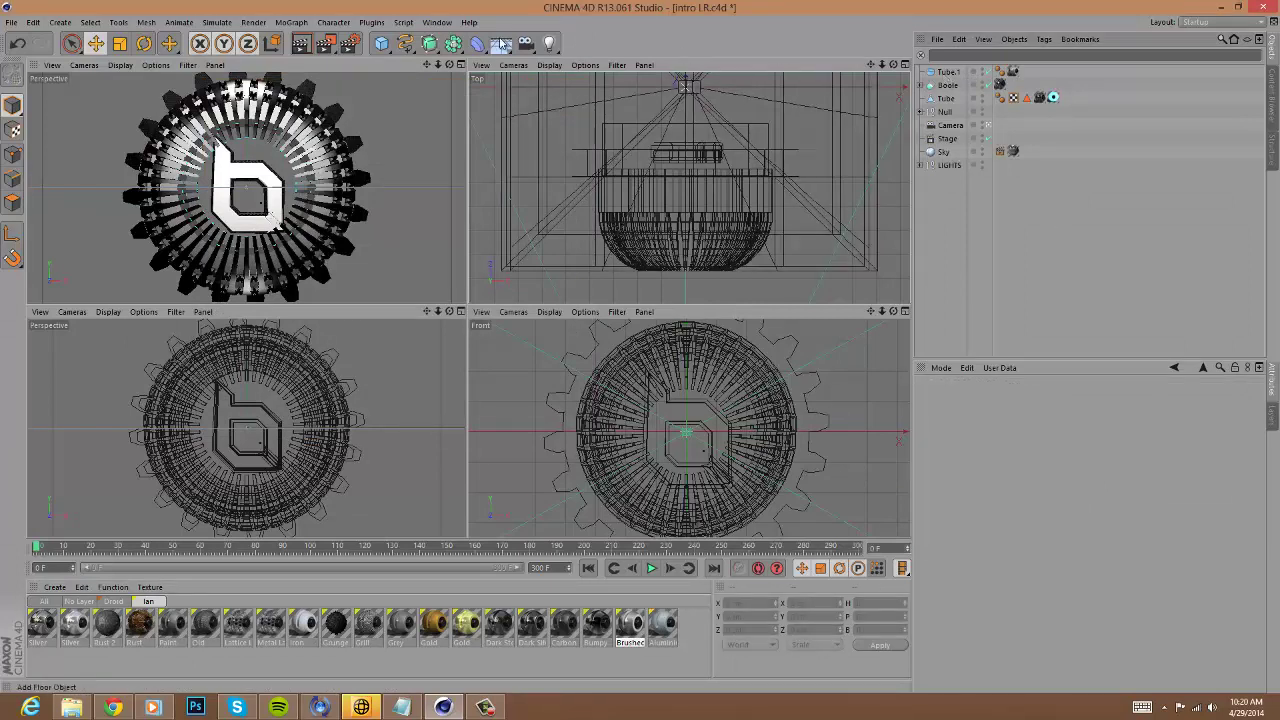
Add a disc primitive oriented along -Z with an outer radius of 308 cm, and move it along Z to sit behind the logo.
left_click_drag(381, 43, 429, 88)
left_click(1030, 486)
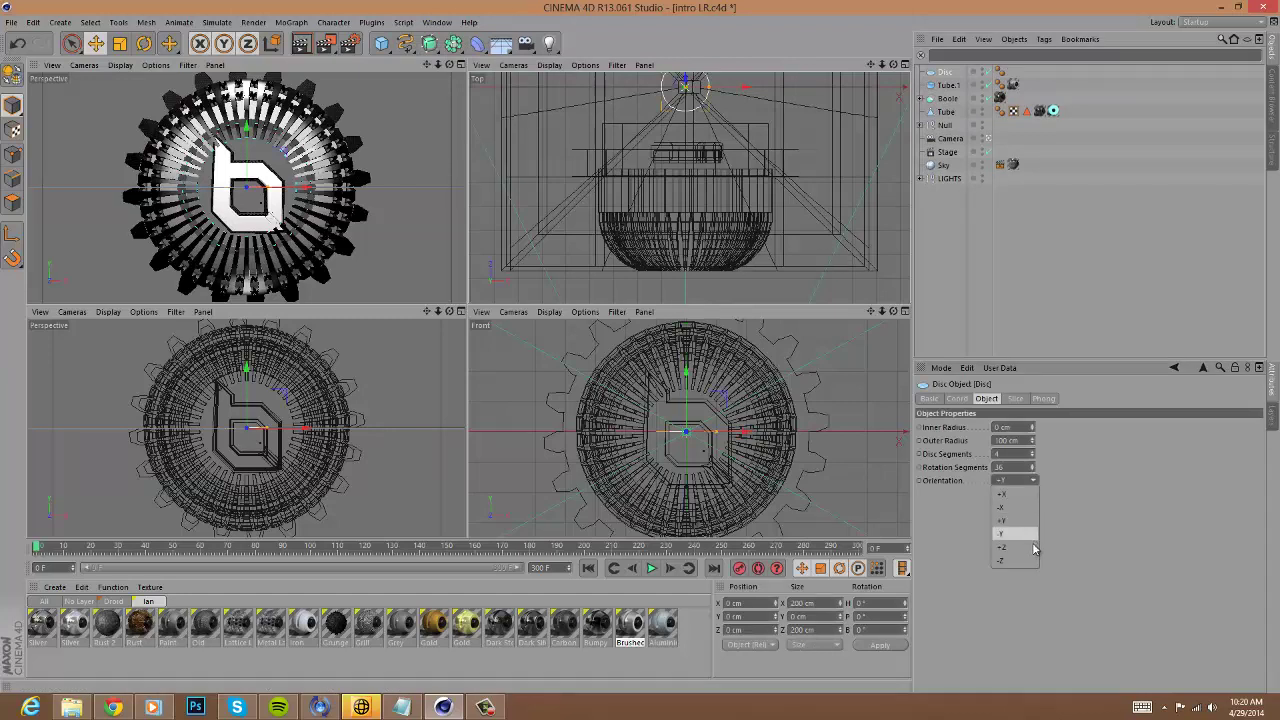
left_click(1012, 562)
left_click_drag(1035, 442, 1040, 421)
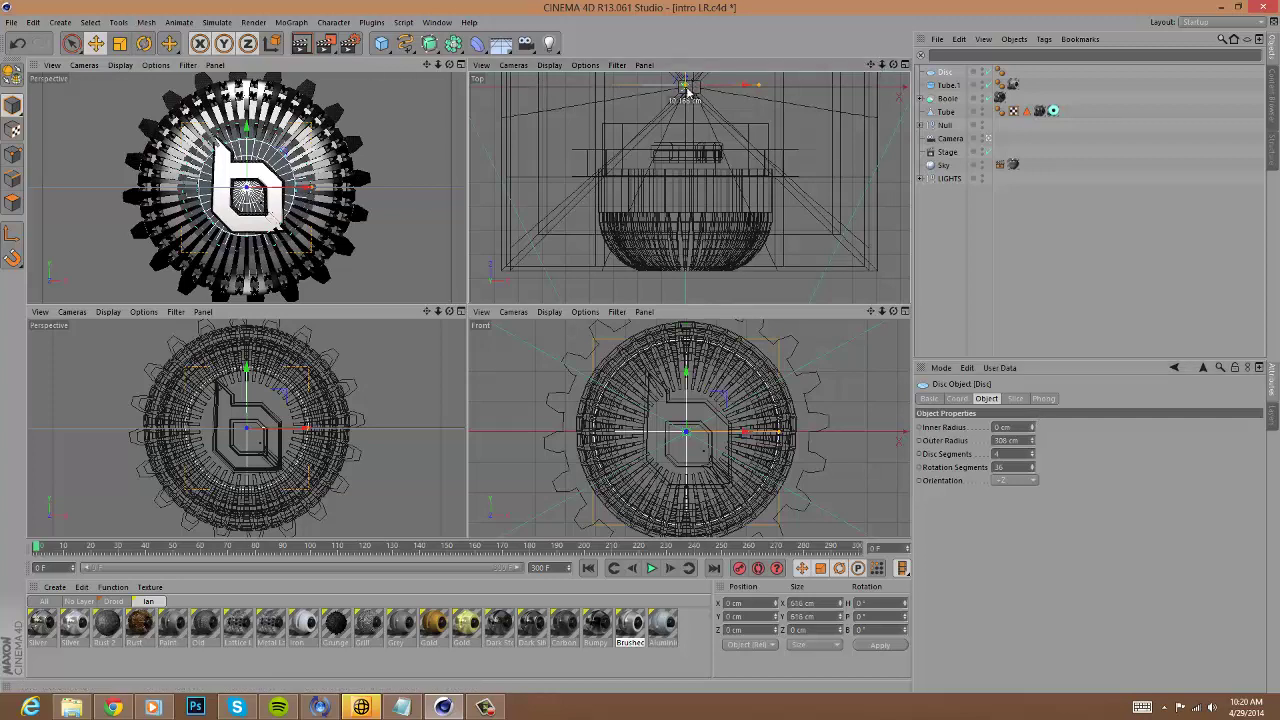
left_click_drag(686, 84, 687, 121)
left_click(1039, 264)
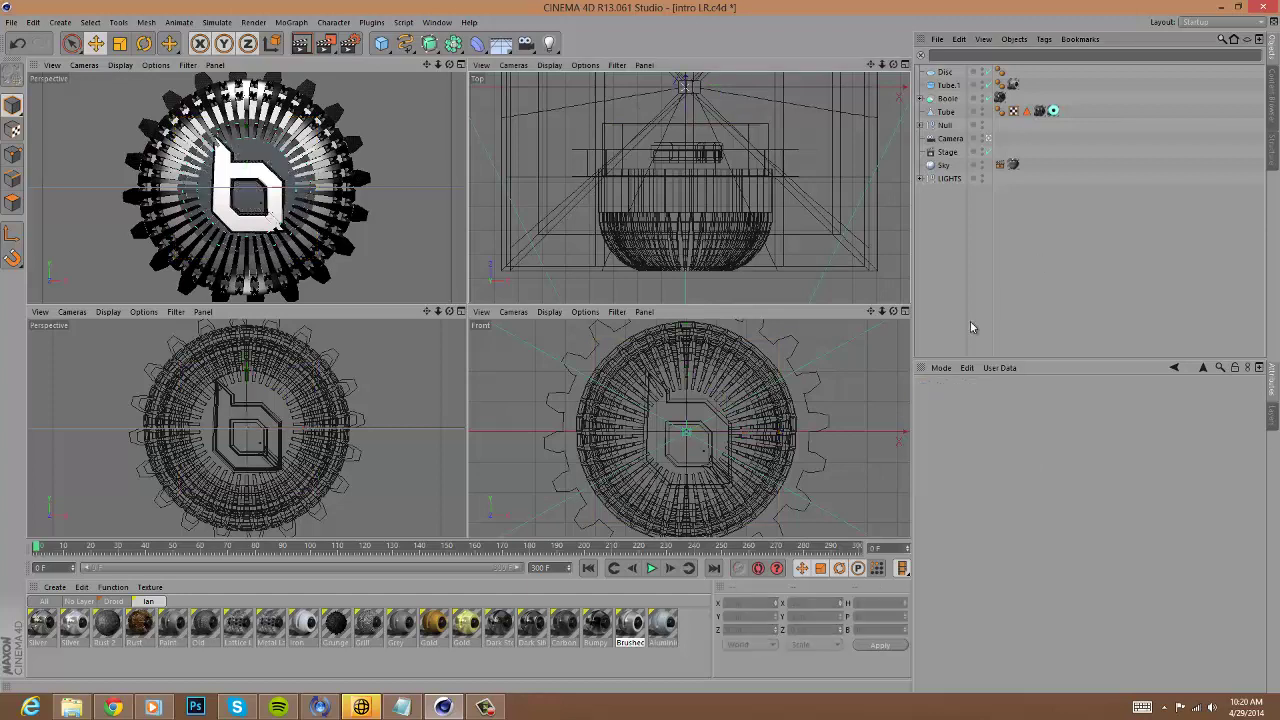
Apply the Brushed material to the disc behind the logo.
left_click_drag(997, 54, 999, 72)
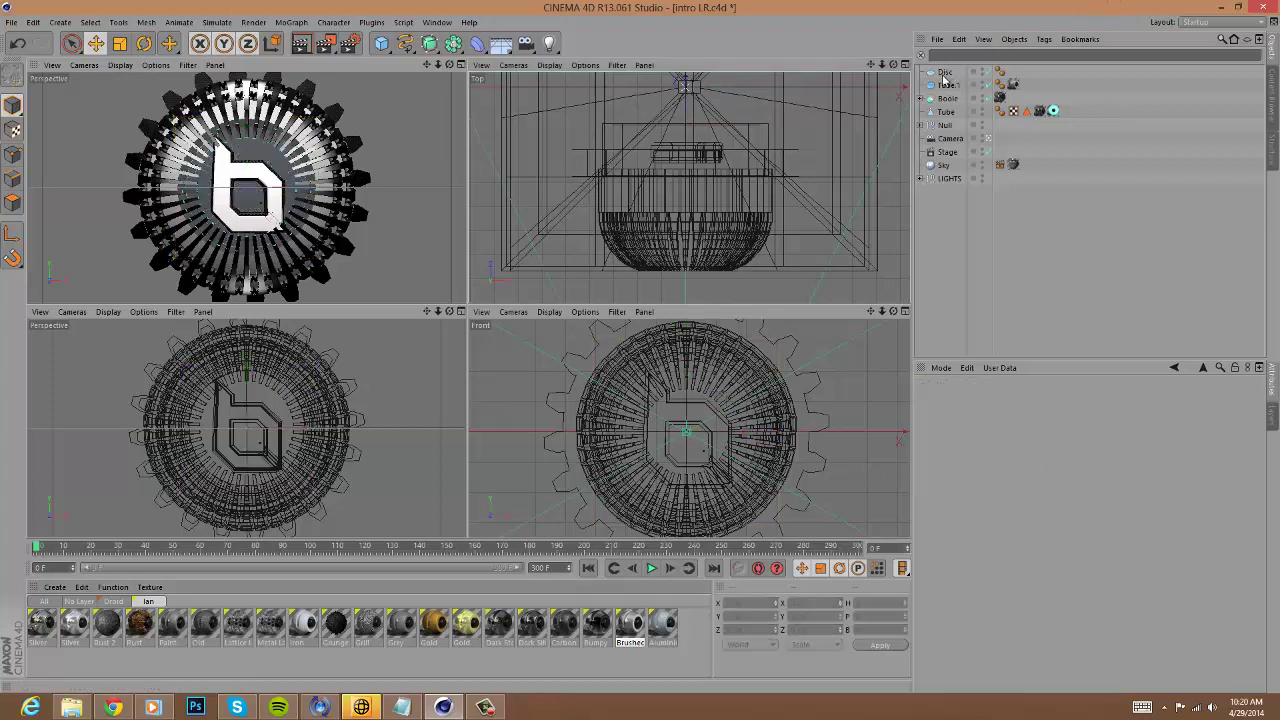
left_click(1026, 243)
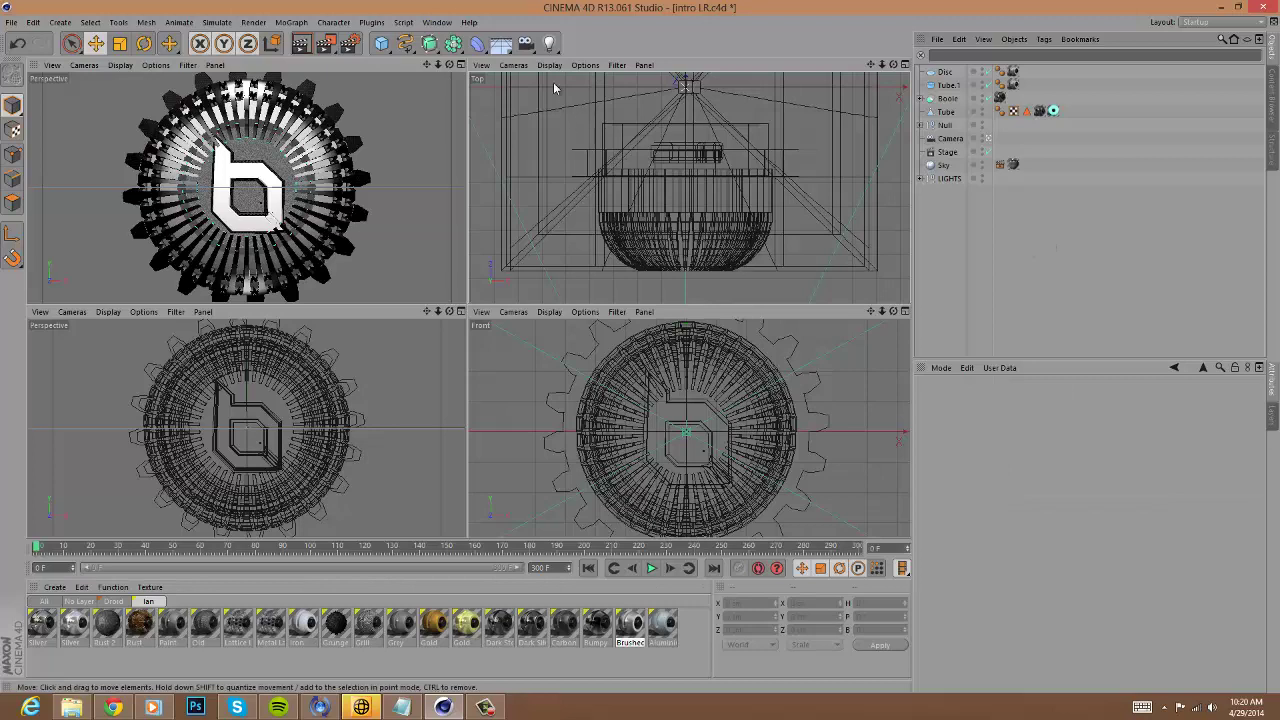
Record a camera keyframe at frame 300 with the camera moved in close on the logo, at about -1136 cm in Z.
left_click(462, 65)
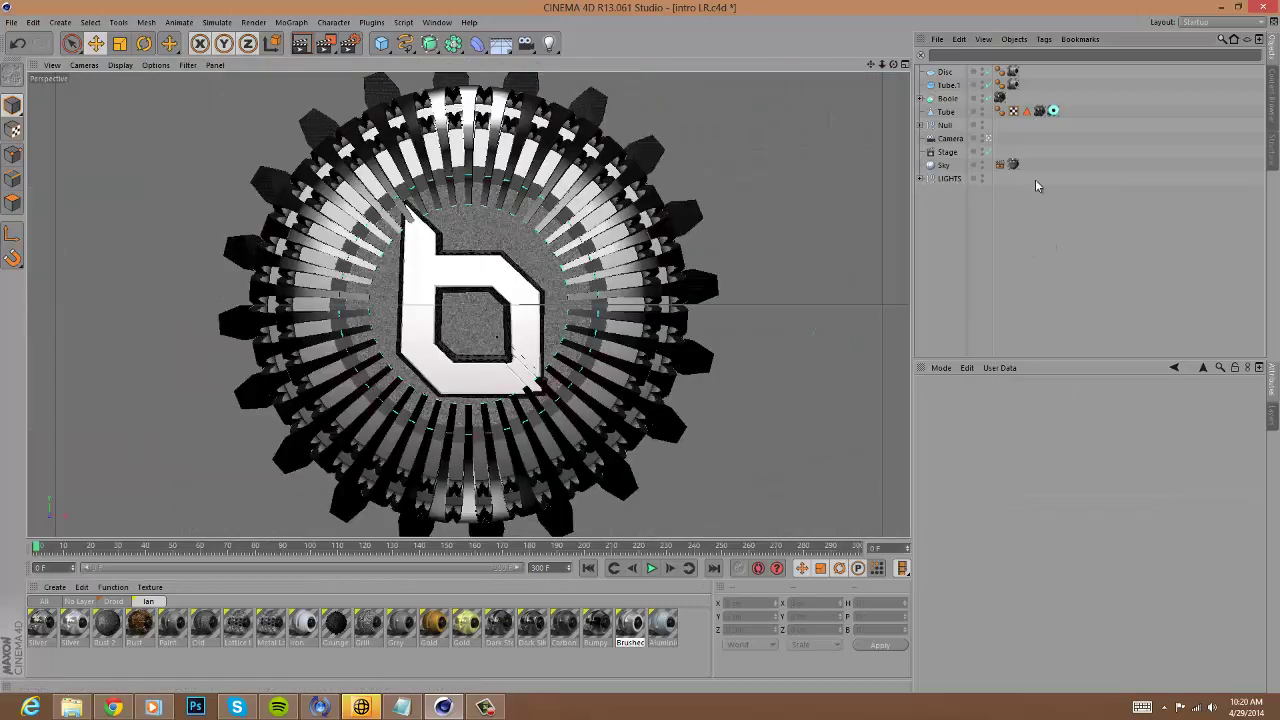
left_click(942, 140)
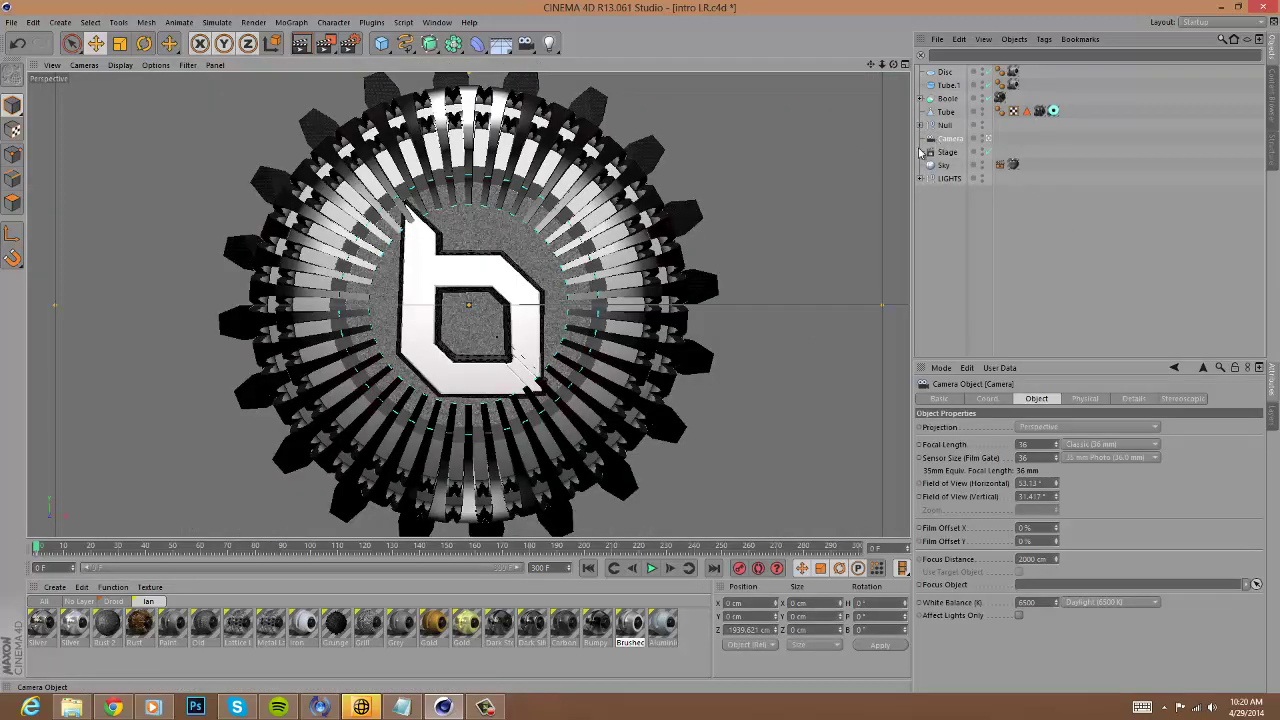
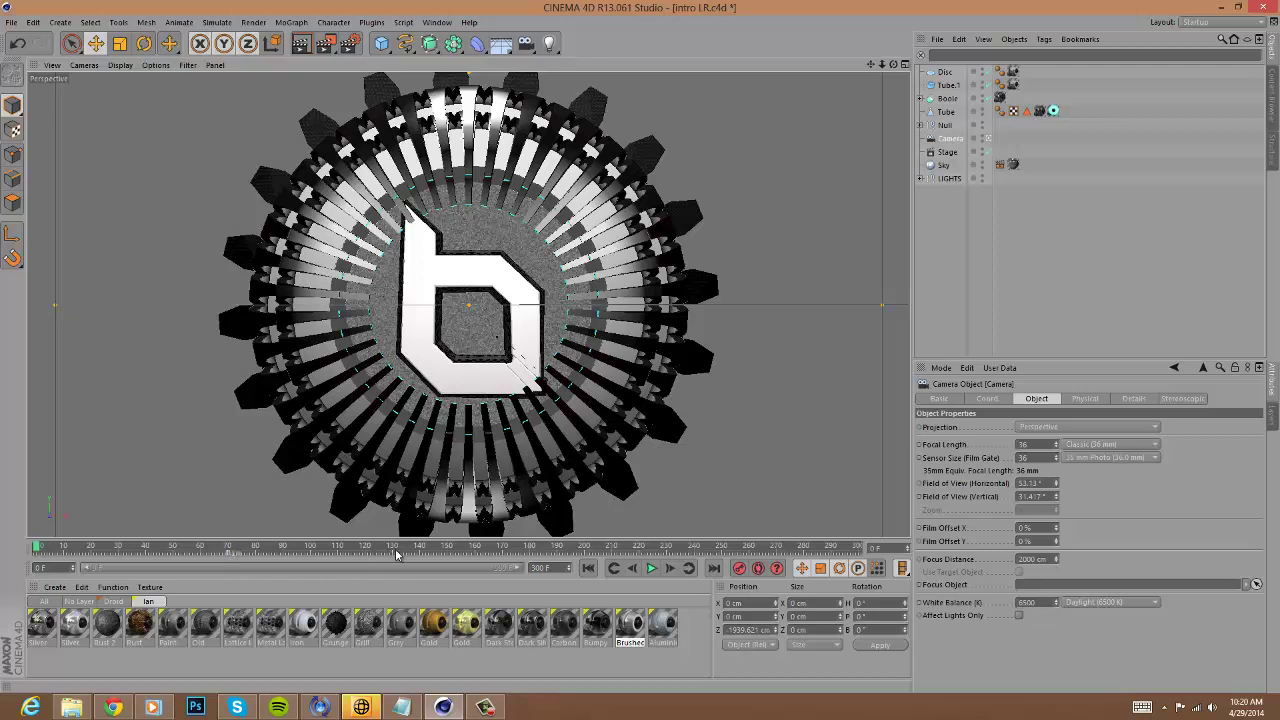
left_click_drag(596, 551, 872, 552)
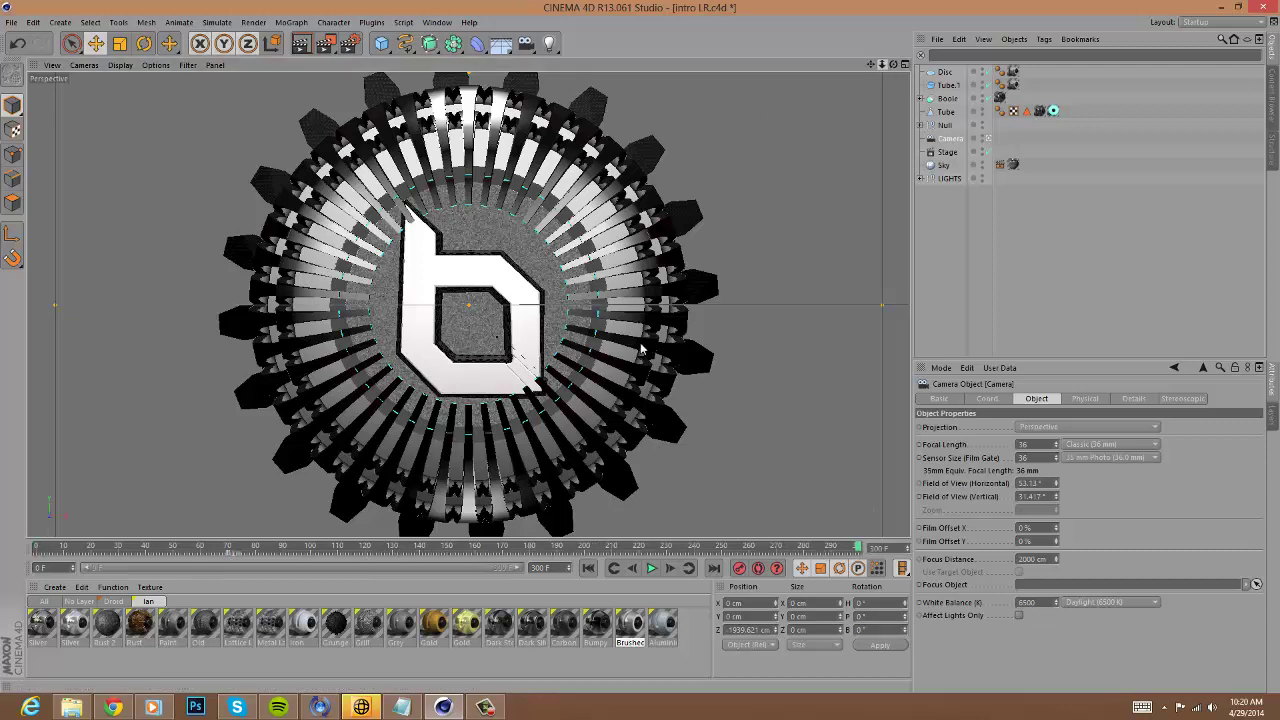
scroll(643, 341, "up", 5)
scroll(643, 341, "up", 6)
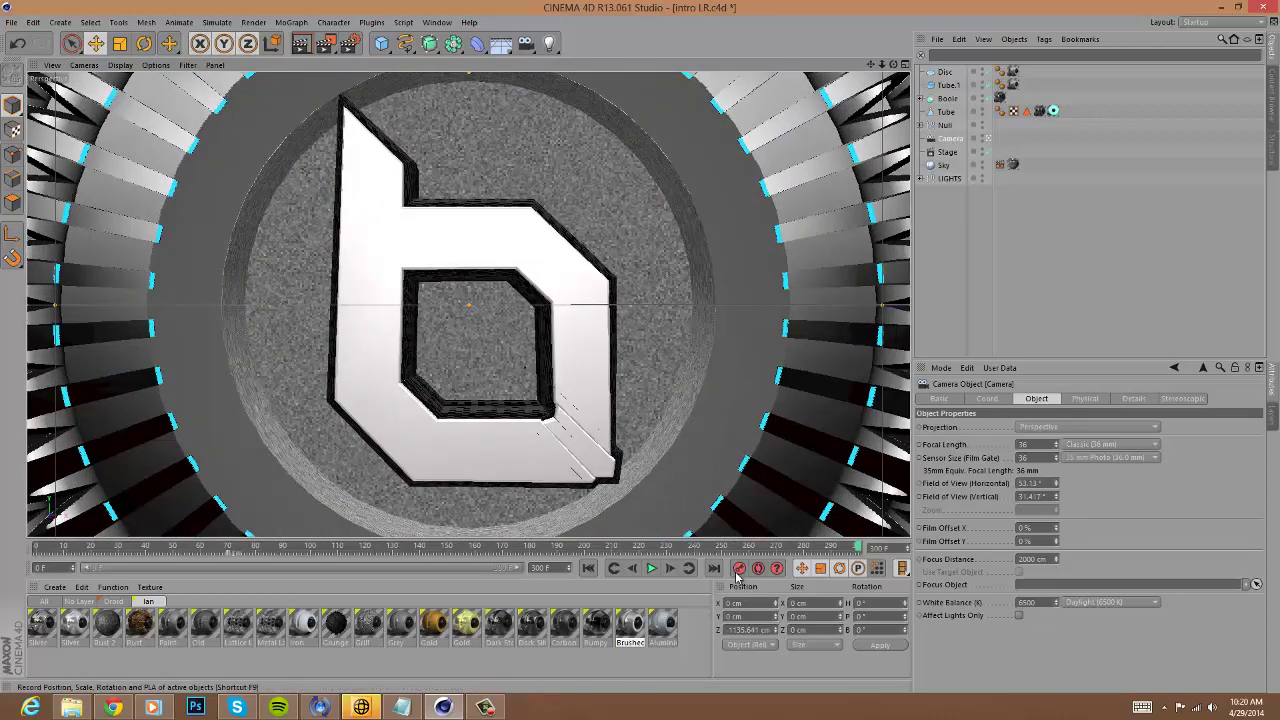
Preview the camera's zoom from the first frame and scrub through the timeline to check the motion.
left_click(588, 568)
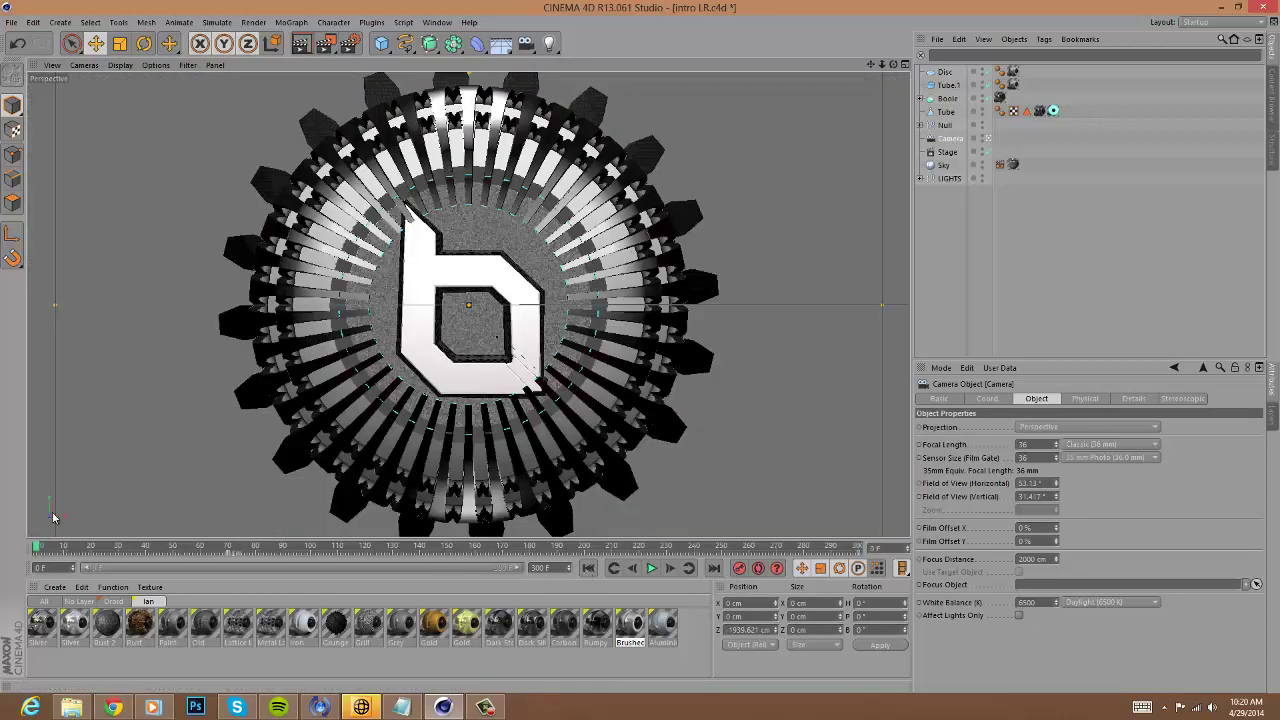
key("F8")
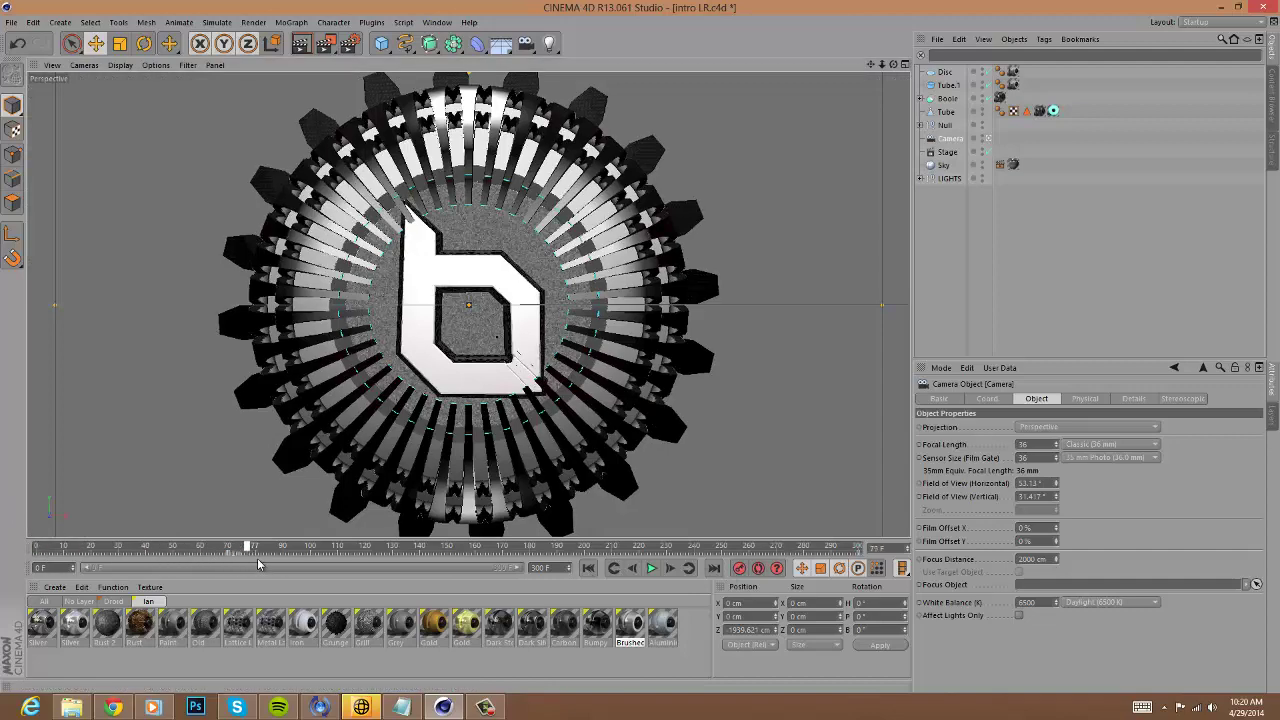
left_click(244, 550)
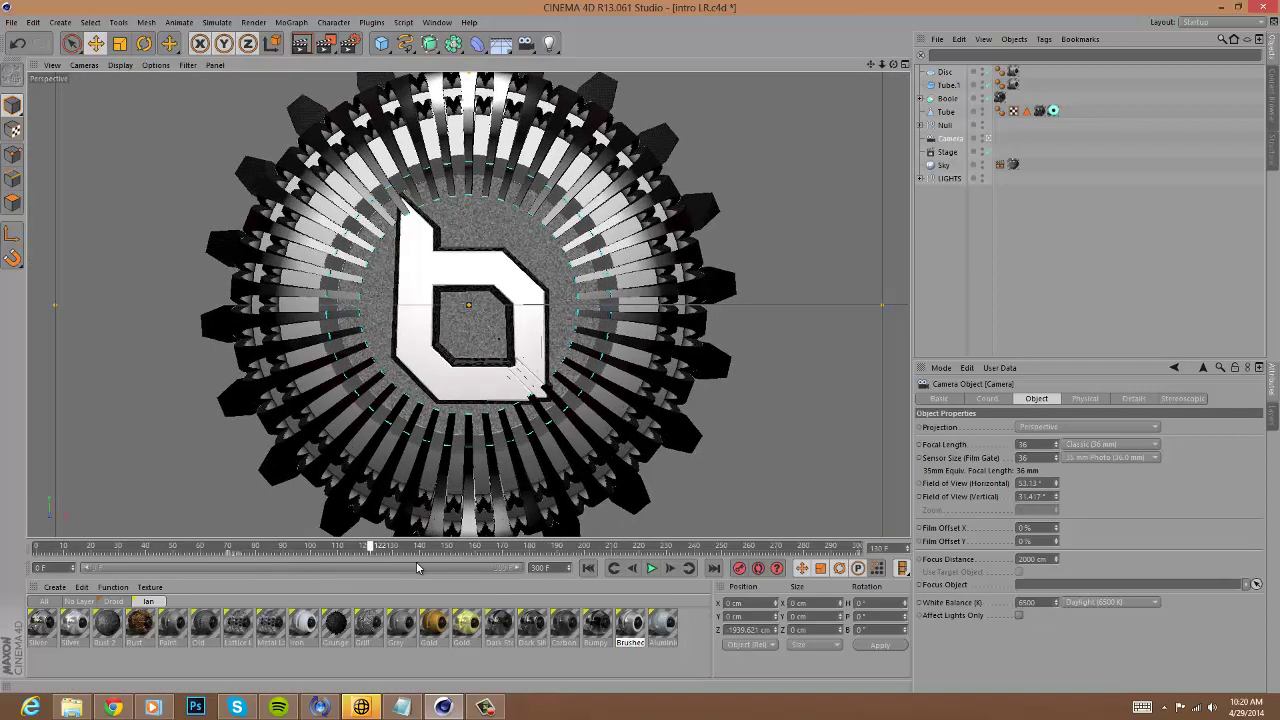
left_click_drag(547, 573, 28, 562)
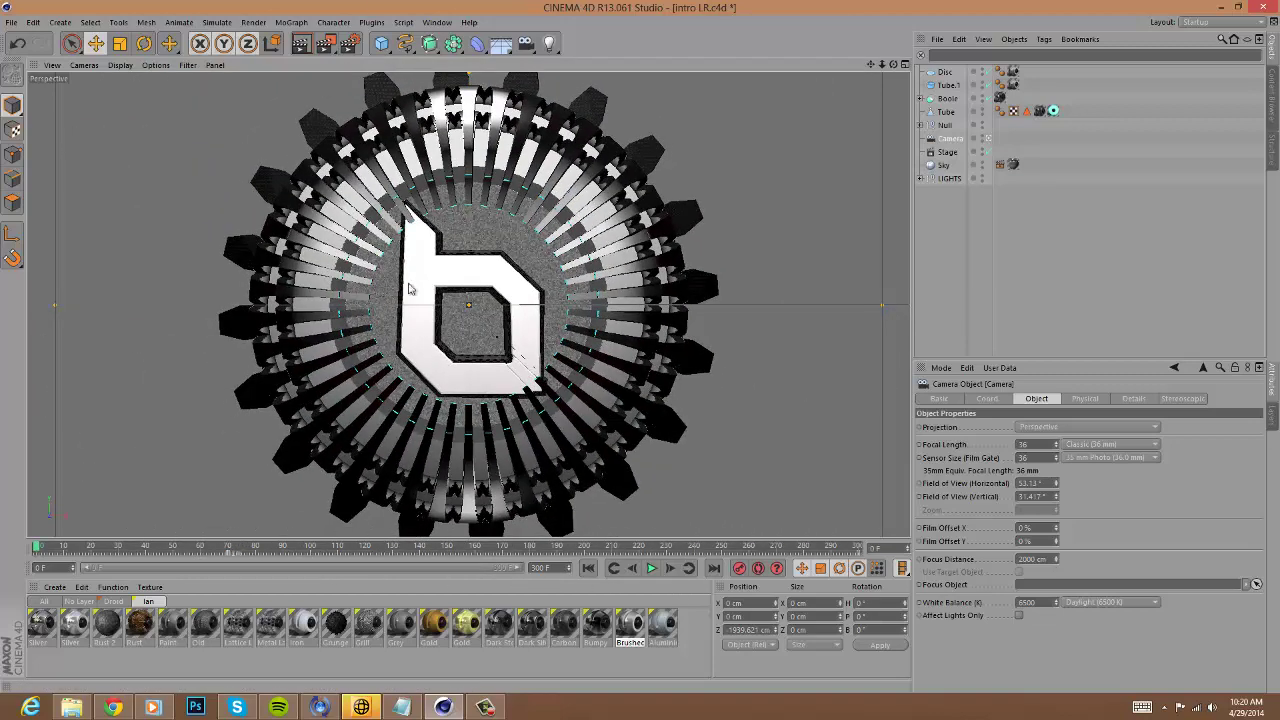
Move the camera's keyframe at frame 70 to frame 199.
left_click(229, 556)
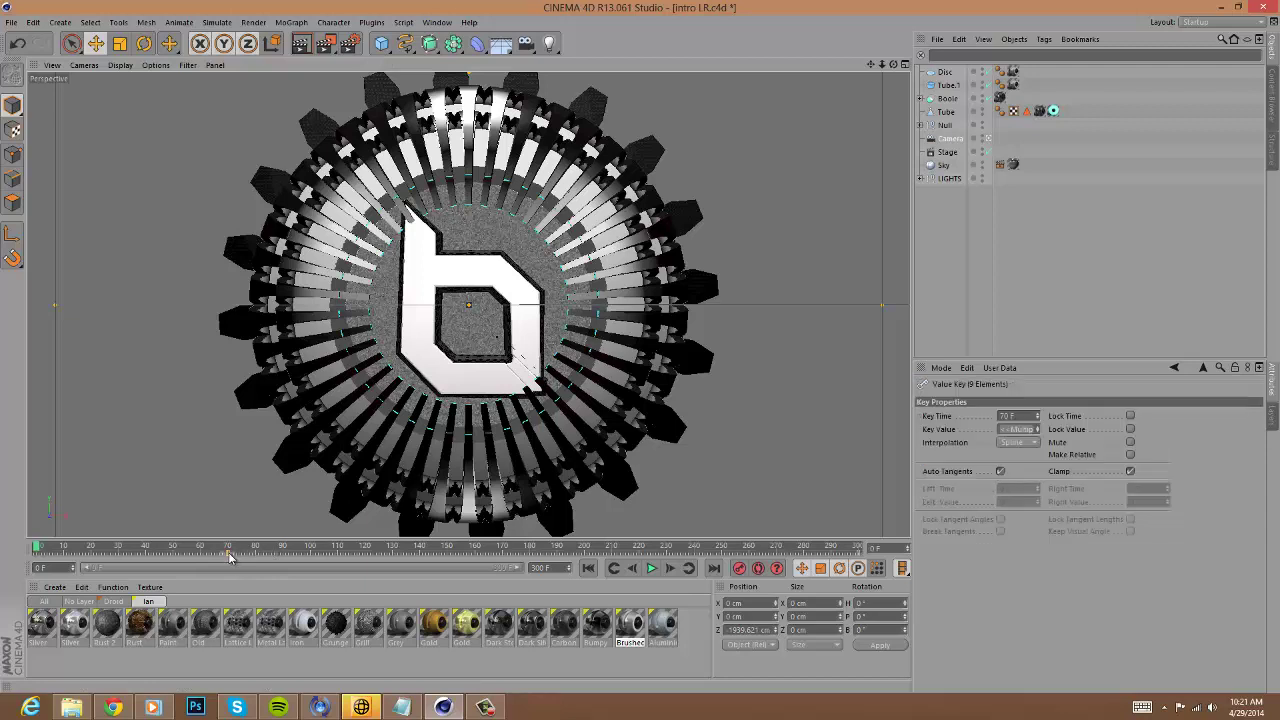
left_click_drag(238, 558, 243, 558)
left_click_drag(60, 553, 8, 552)
left_click(1105, 280)
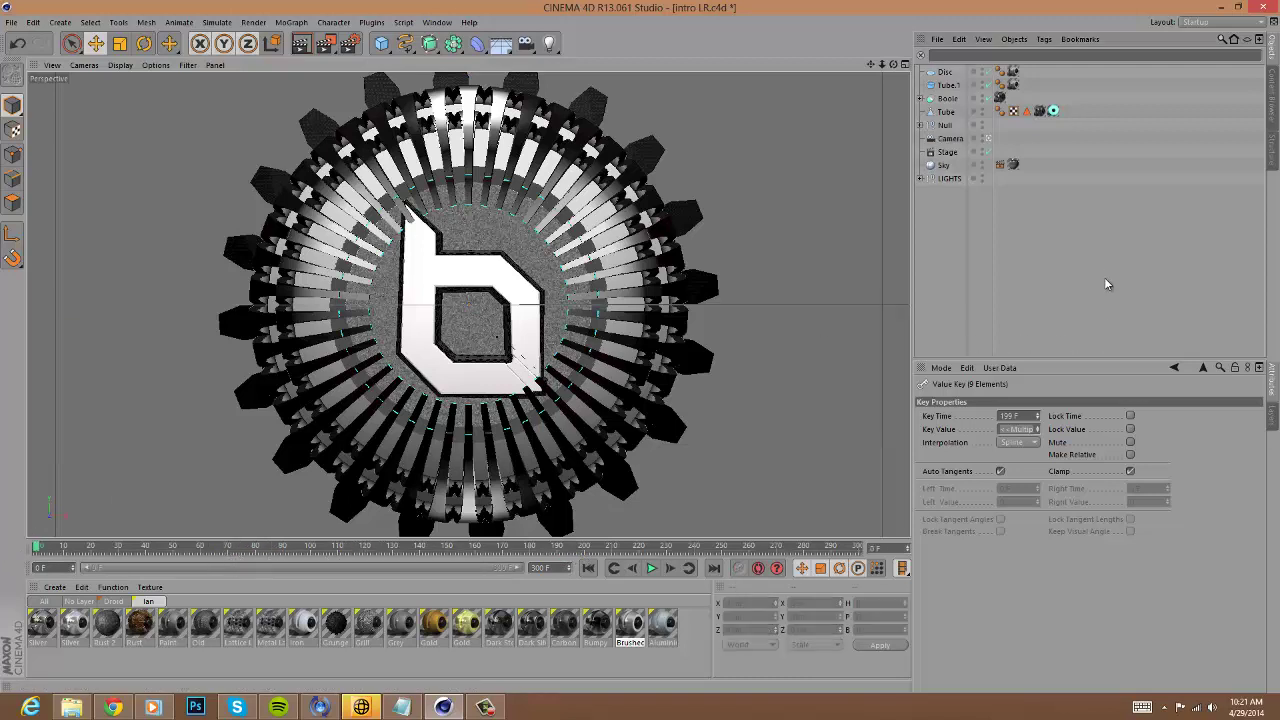
Add a second camera at the current view and give it a Target tag.
left_click(950, 139)
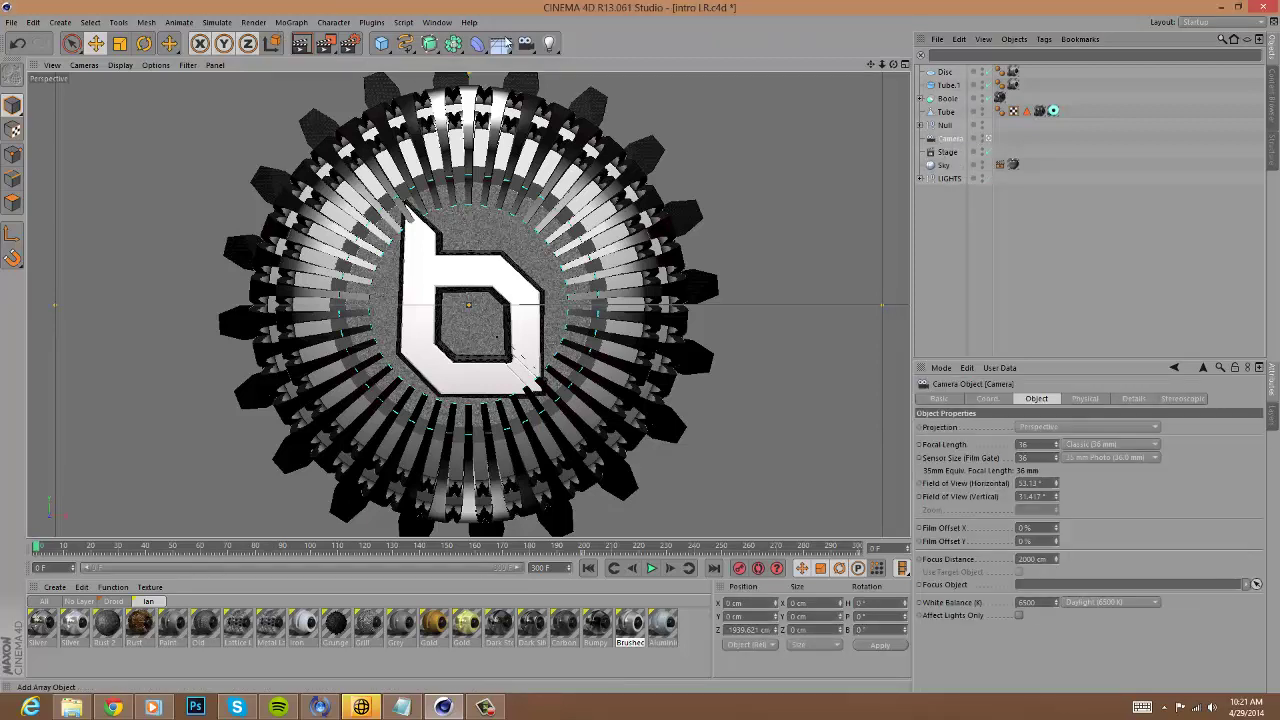
left_click(526, 44)
left_click(578, 64)
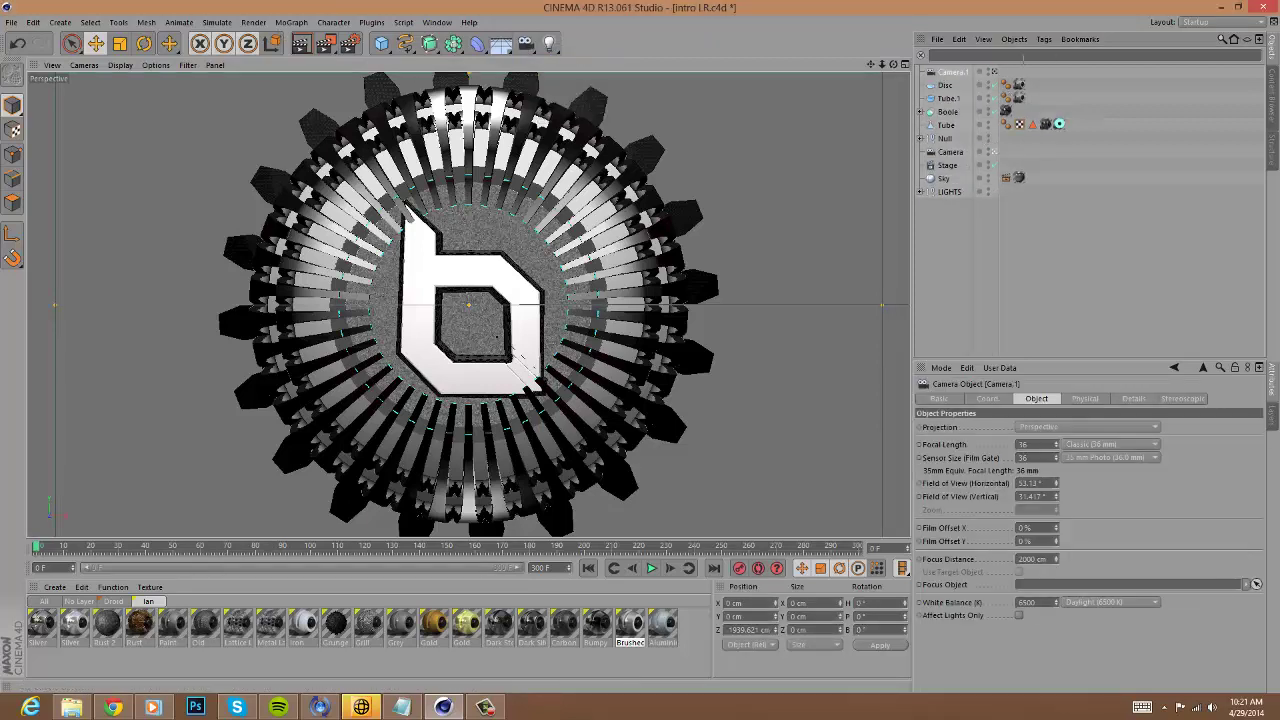
left_click(1027, 40)
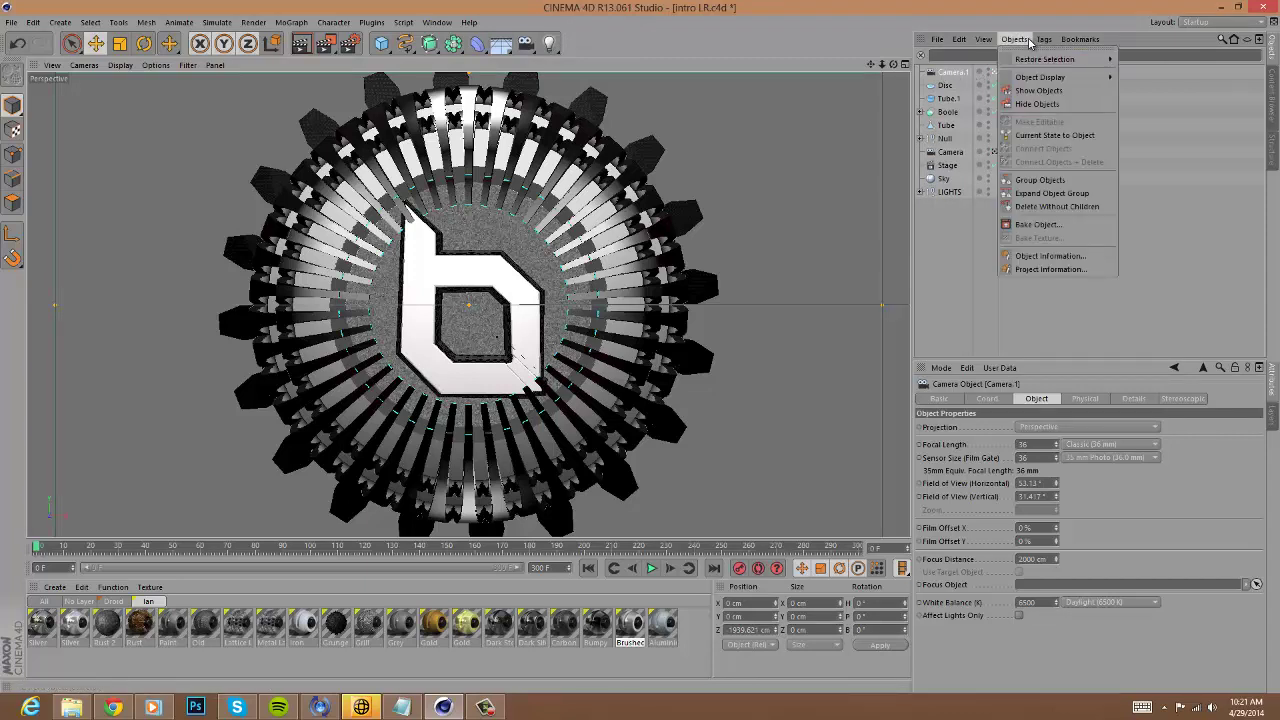
left_click(1045, 41)
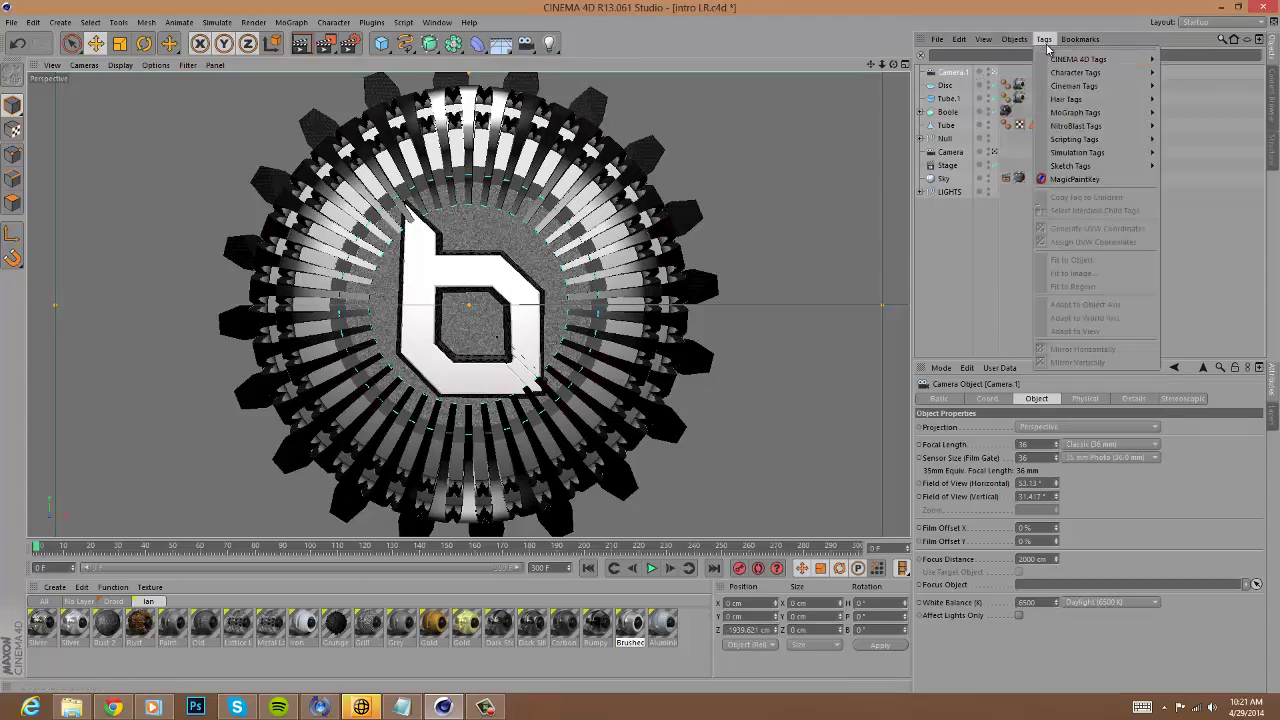
mouse_move(1066, 60)
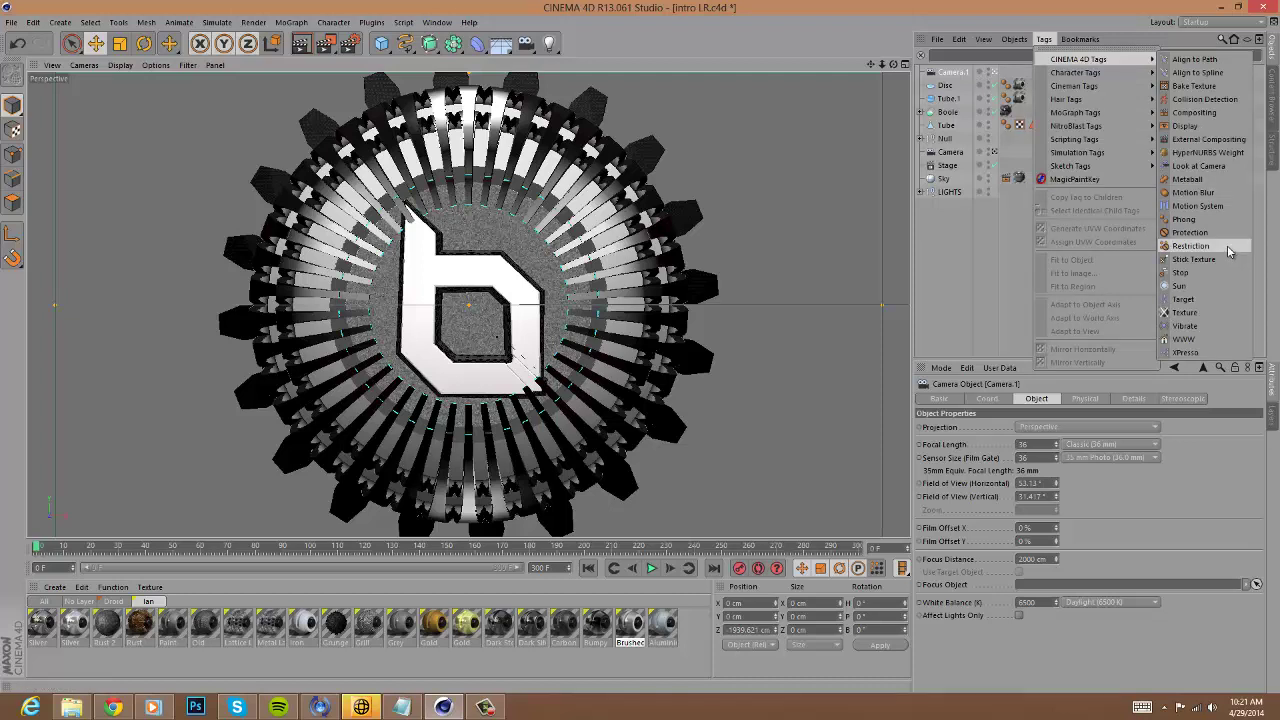
left_click(1218, 298)
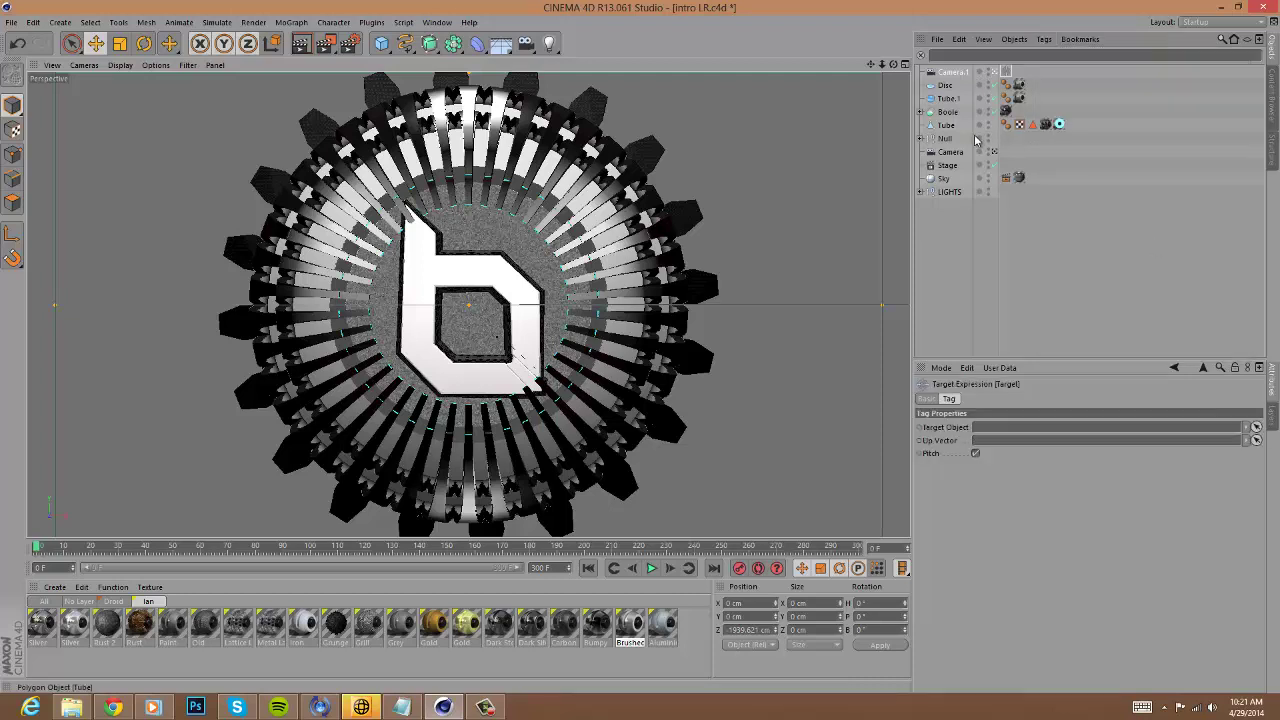
Set the first Extrude NURBS inside the Null as the target object of the second camera.
left_click(920, 138)
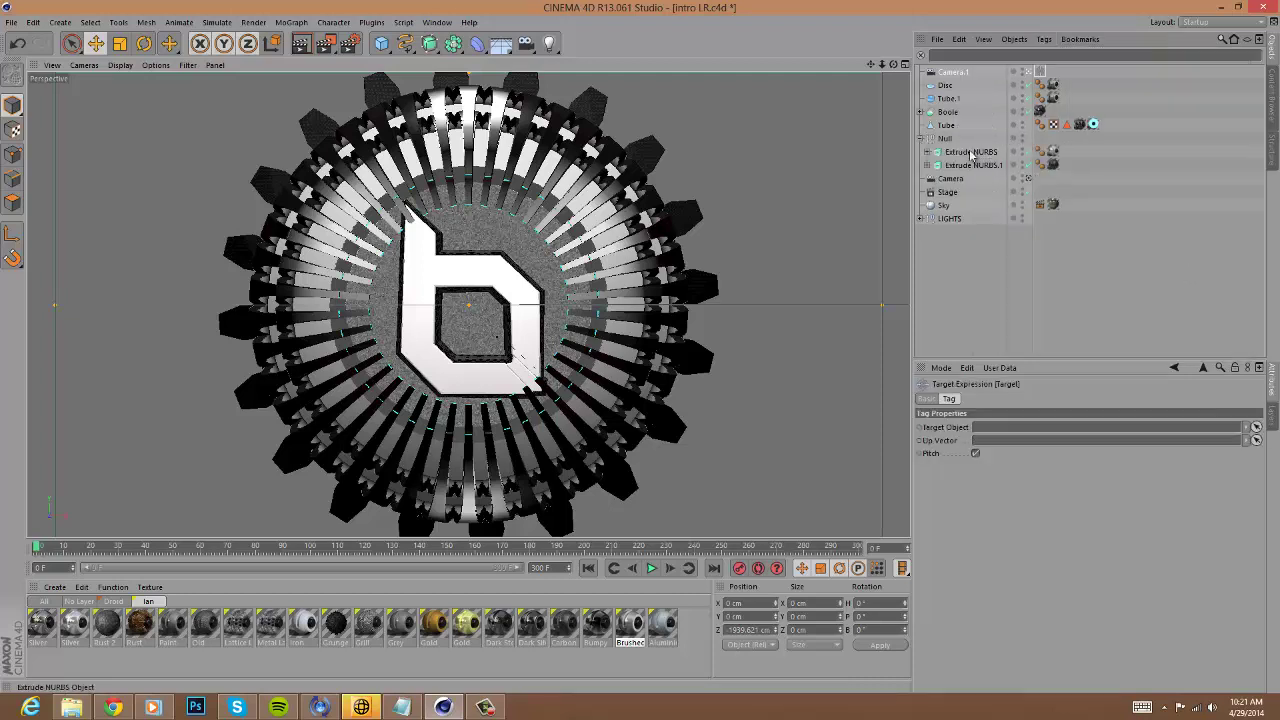
left_click(970, 152)
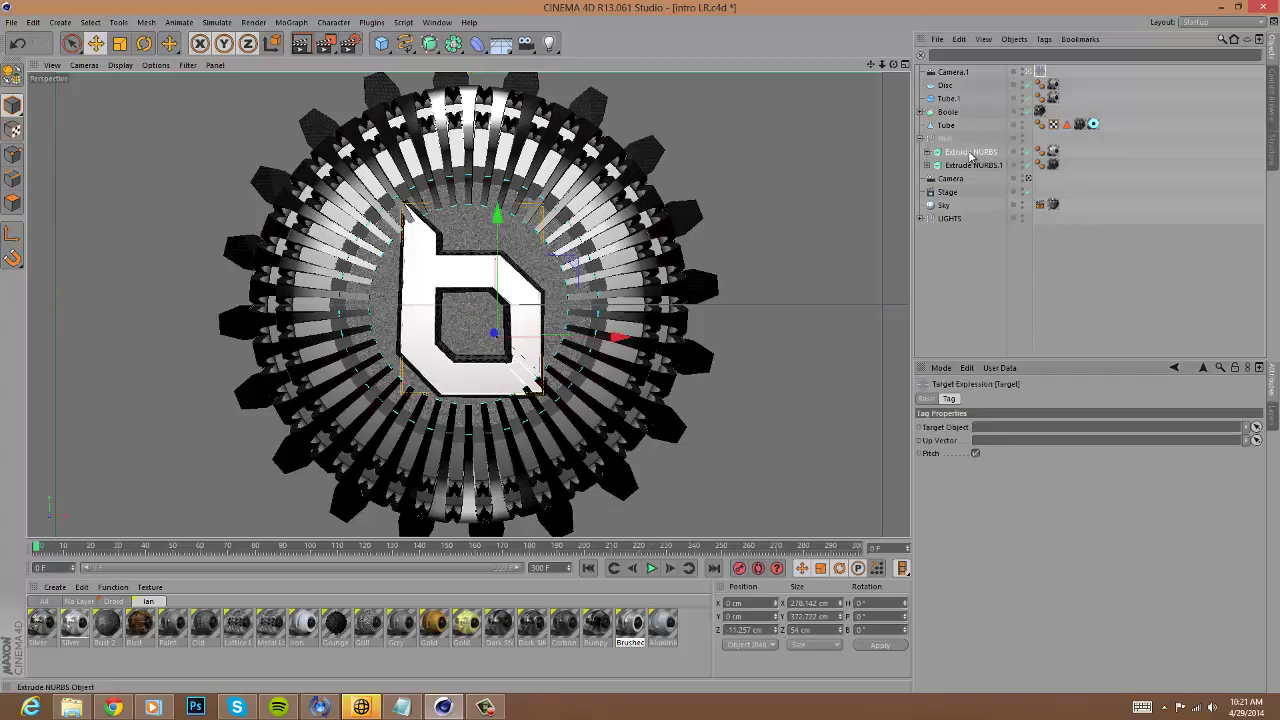
left_click_drag(970, 152, 1012, 428)
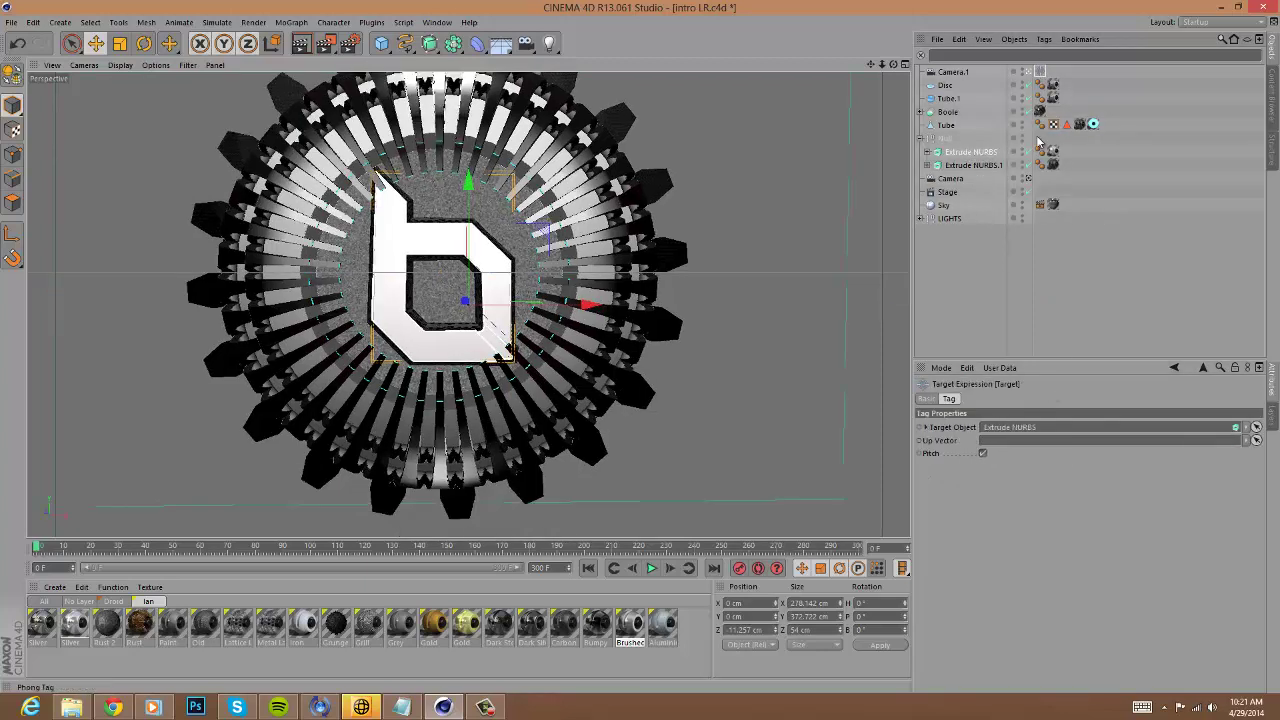
Position the second camera close to the logo, inside the cogwheel's bars, at about X 290, Y -35 and Z -972 cm.
left_click(953, 72)
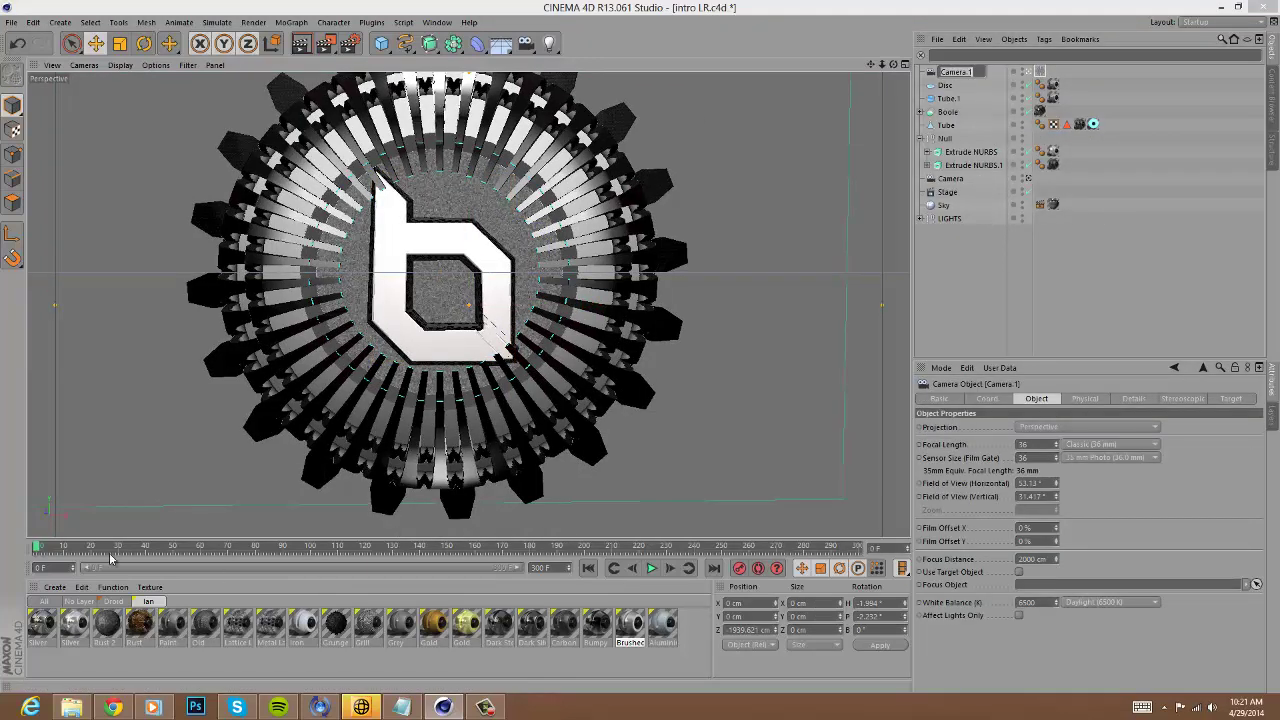
left_click(829, 55)
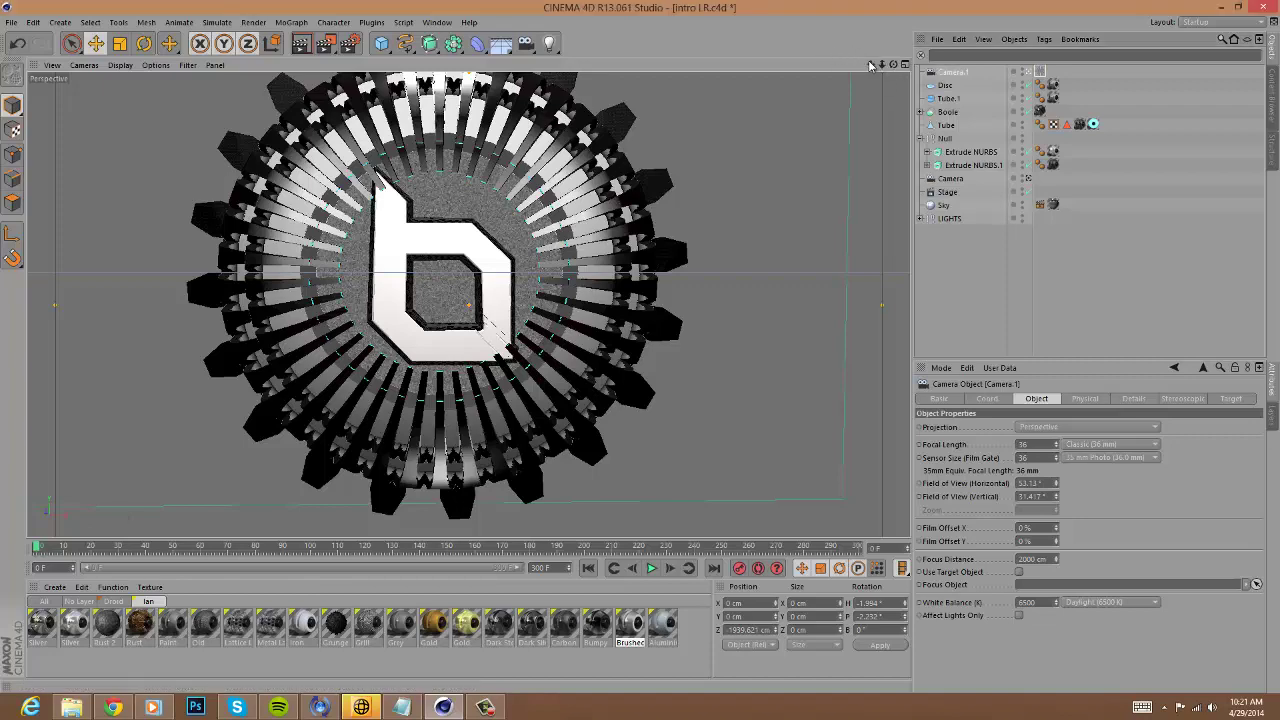
left_click_drag(870, 64, 641, 344)
left_click_drag(884, 65, 640, 346)
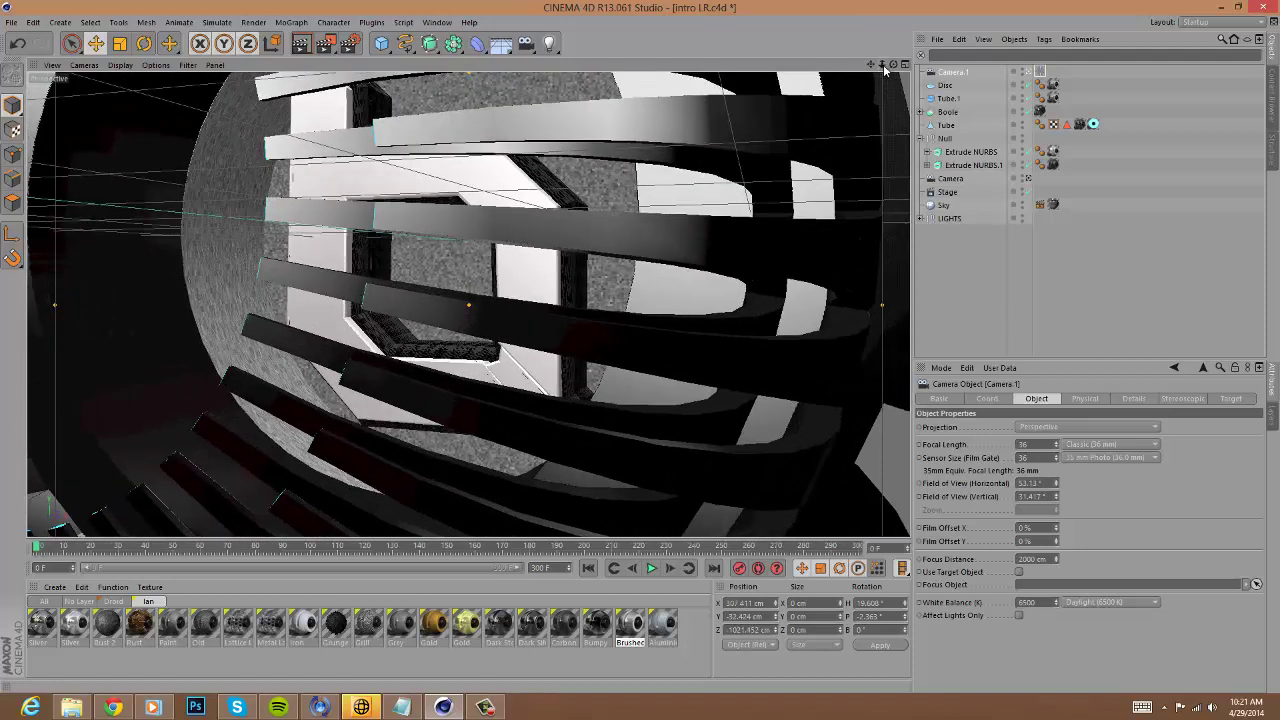
left_click_drag(884, 66, 641, 349)
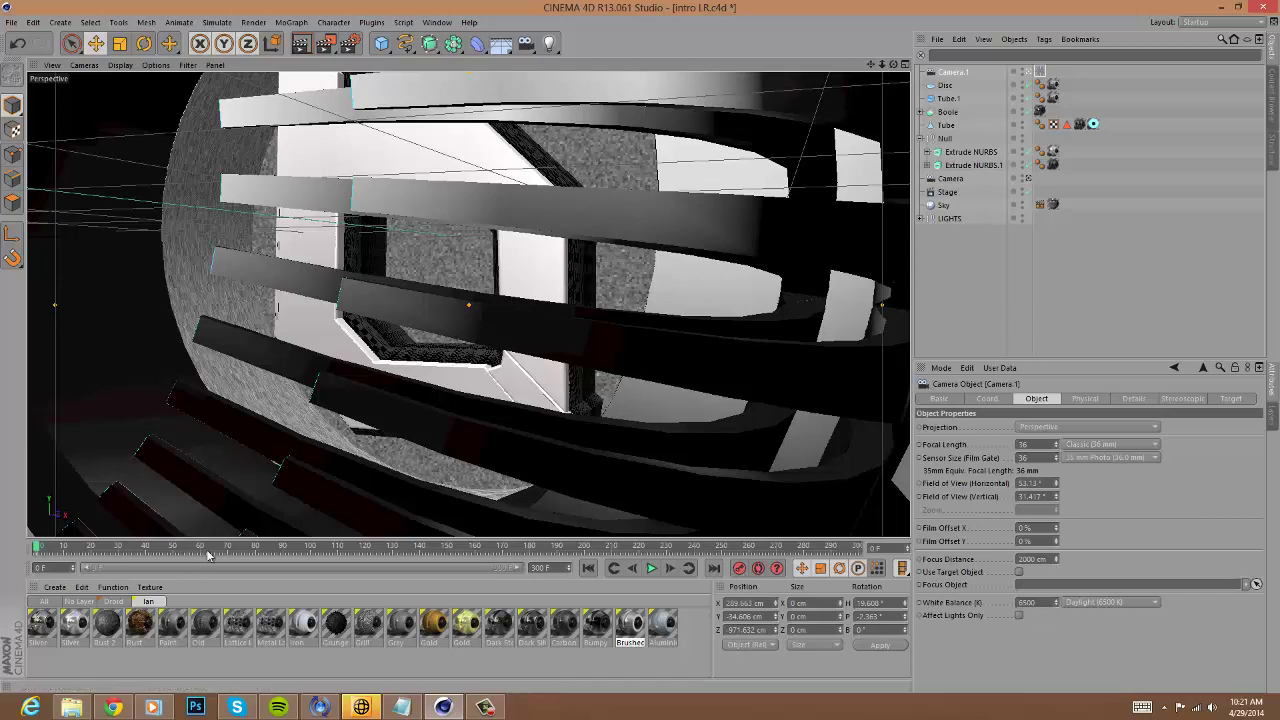
Position the second camera above the logo at frame 120, at about X 148, Y 286 and Z -918 cm, and scrub through its move.
left_click(337, 549)
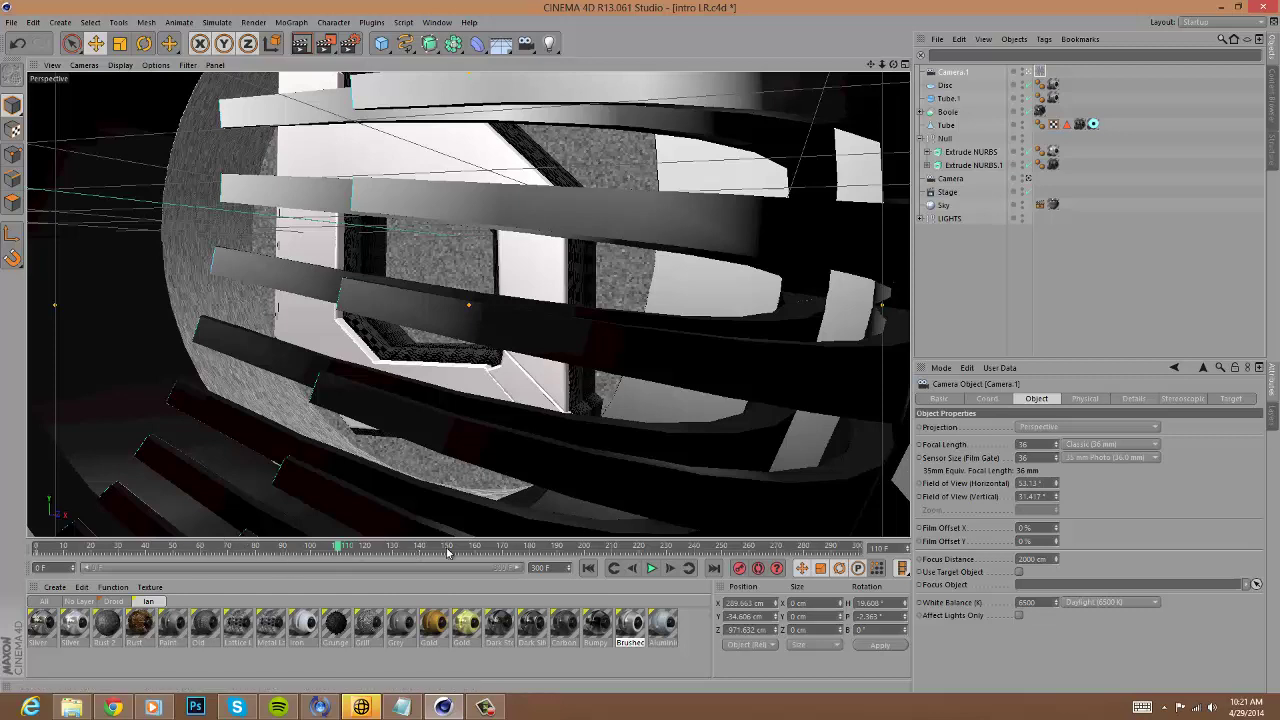
left_click_drag(365, 551, 367, 551)
left_click_drag(870, 64, 640, 350)
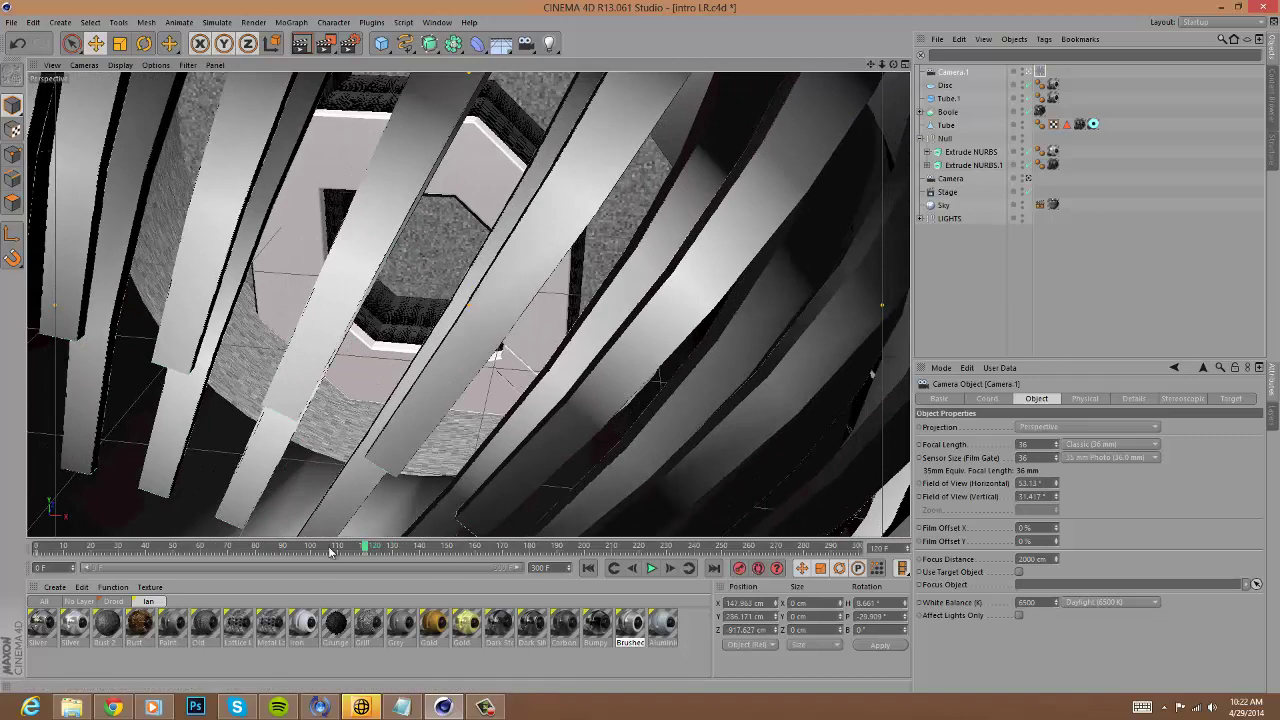
left_click_drag(352, 550, 30, 575)
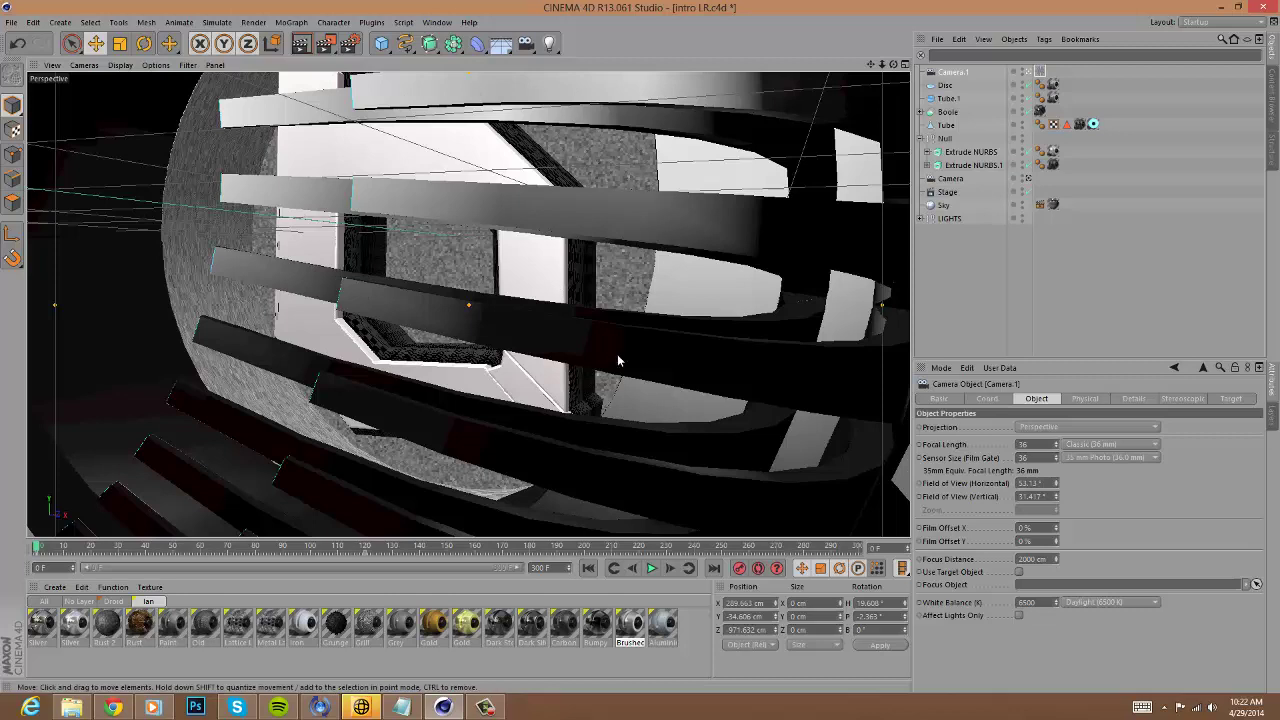
Set Camera.1 as the Stage object's camera at frame 0 and advance the timeline to frame 90.
left_click(949, 193)
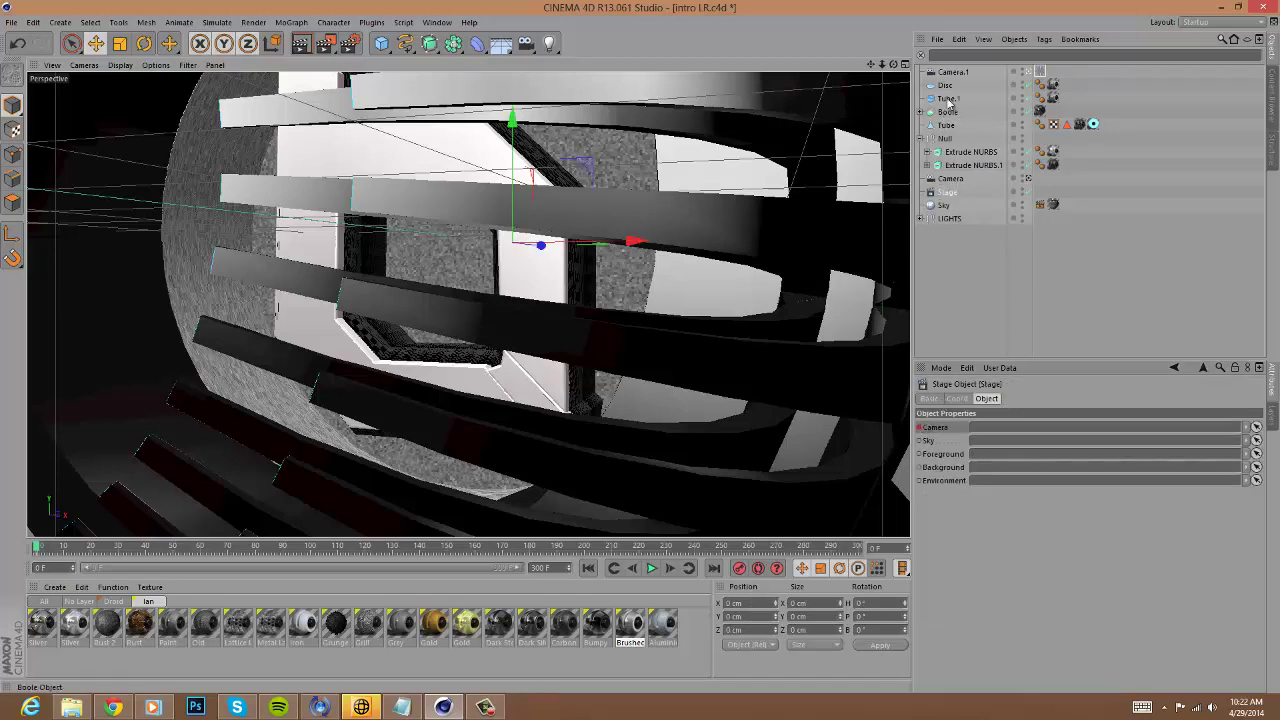
left_click_drag(1019, 429, 1018, 429)
left_click_drag(37, 547, 283, 551)
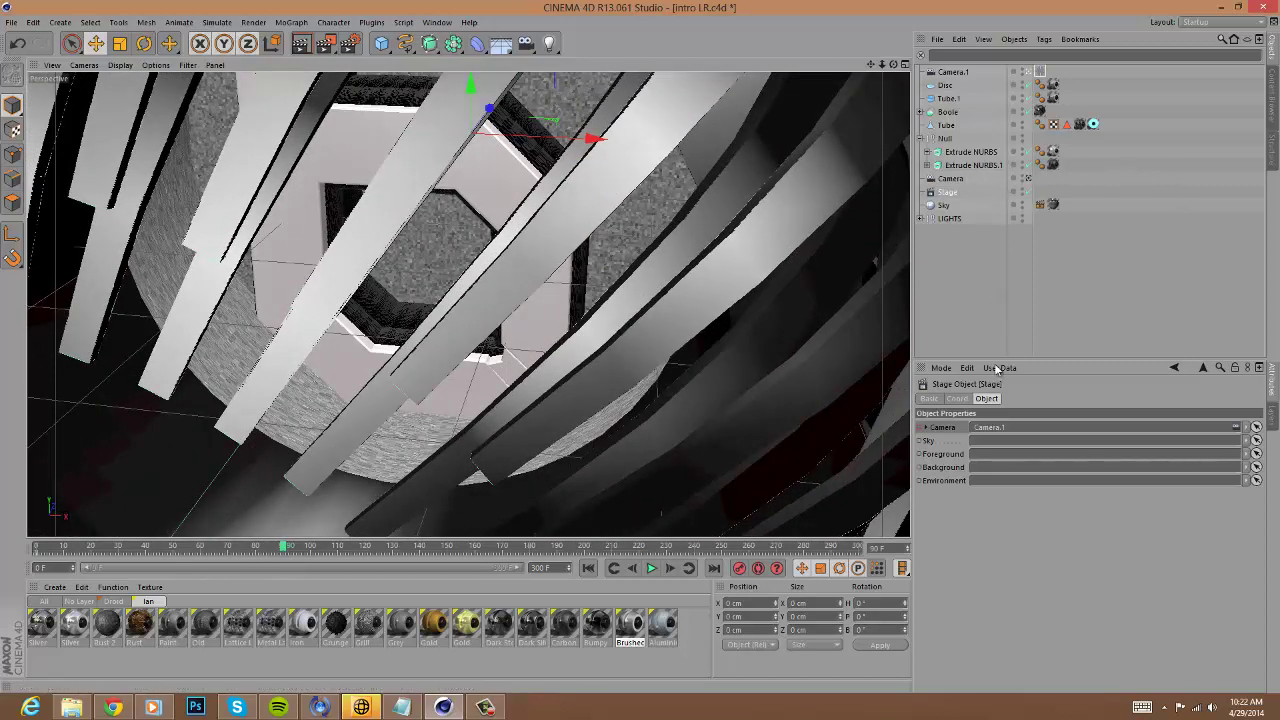
Add a third camera at the current view with a Target tag aimed at the first Extrude NURBS inside the Null.
left_click_drag(525, 43, 560, 58)
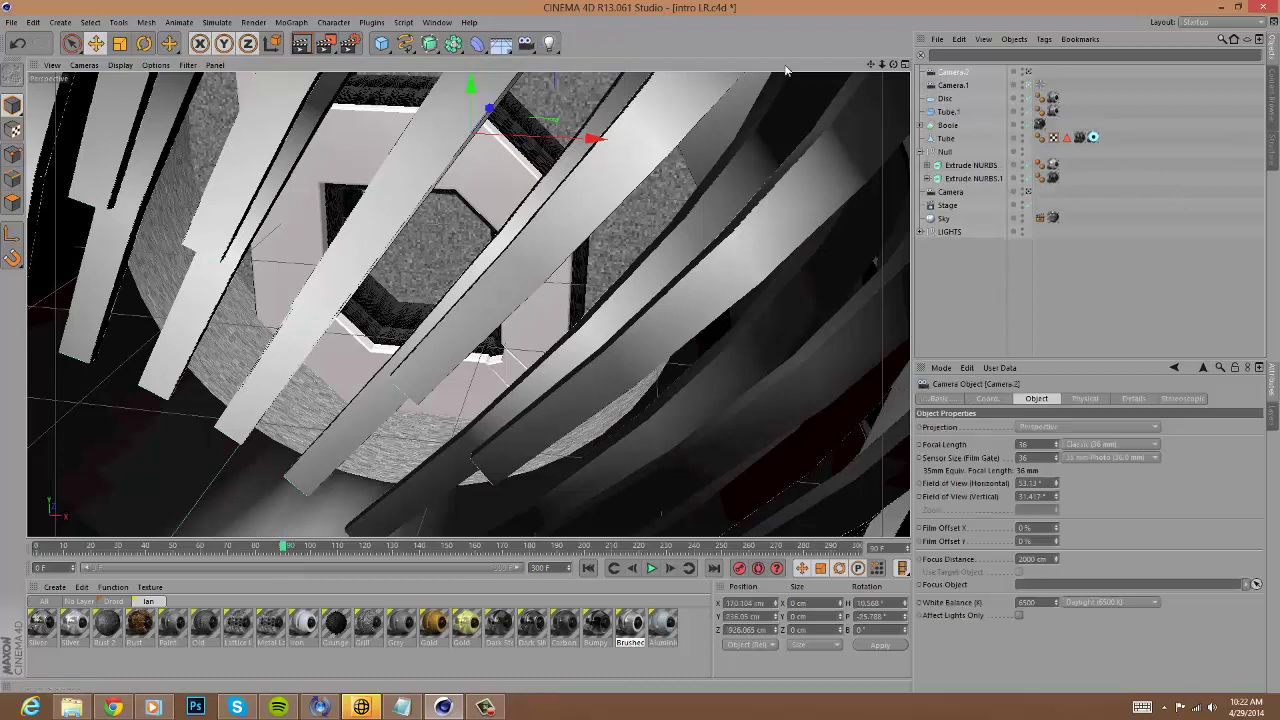
left_click(1045, 39)
mouse_move(1098, 62)
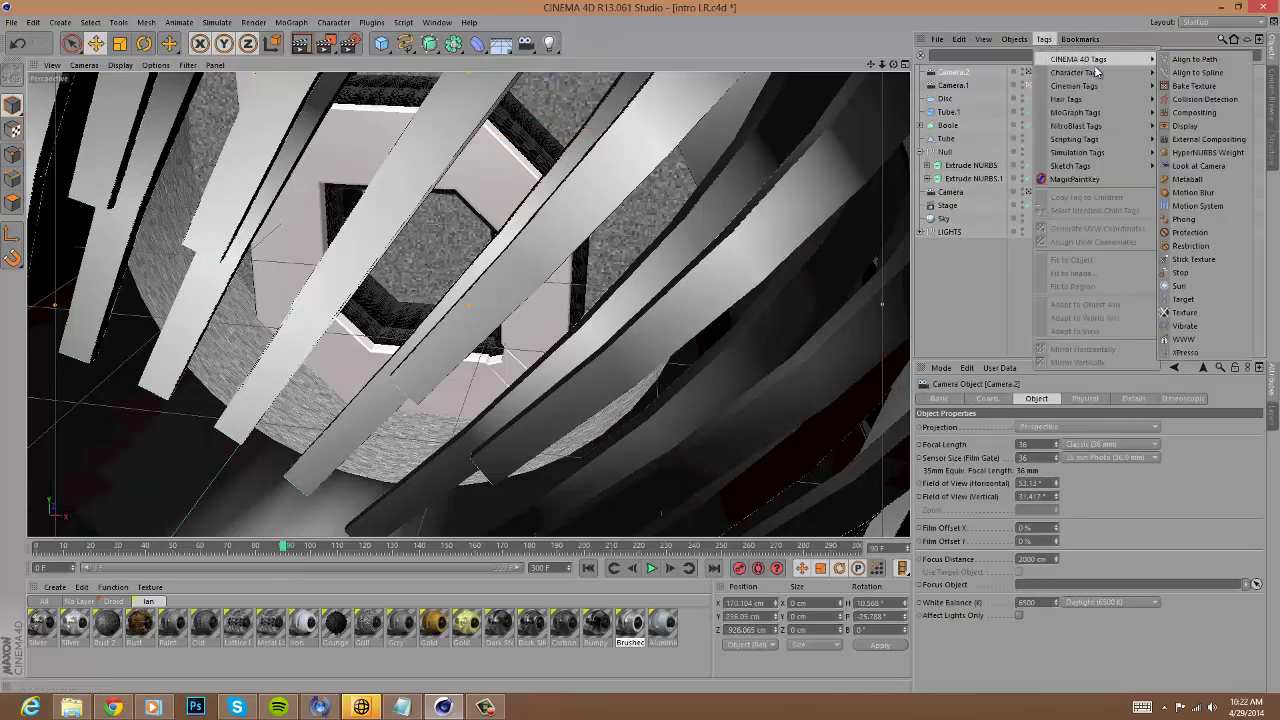
left_click(1218, 299)
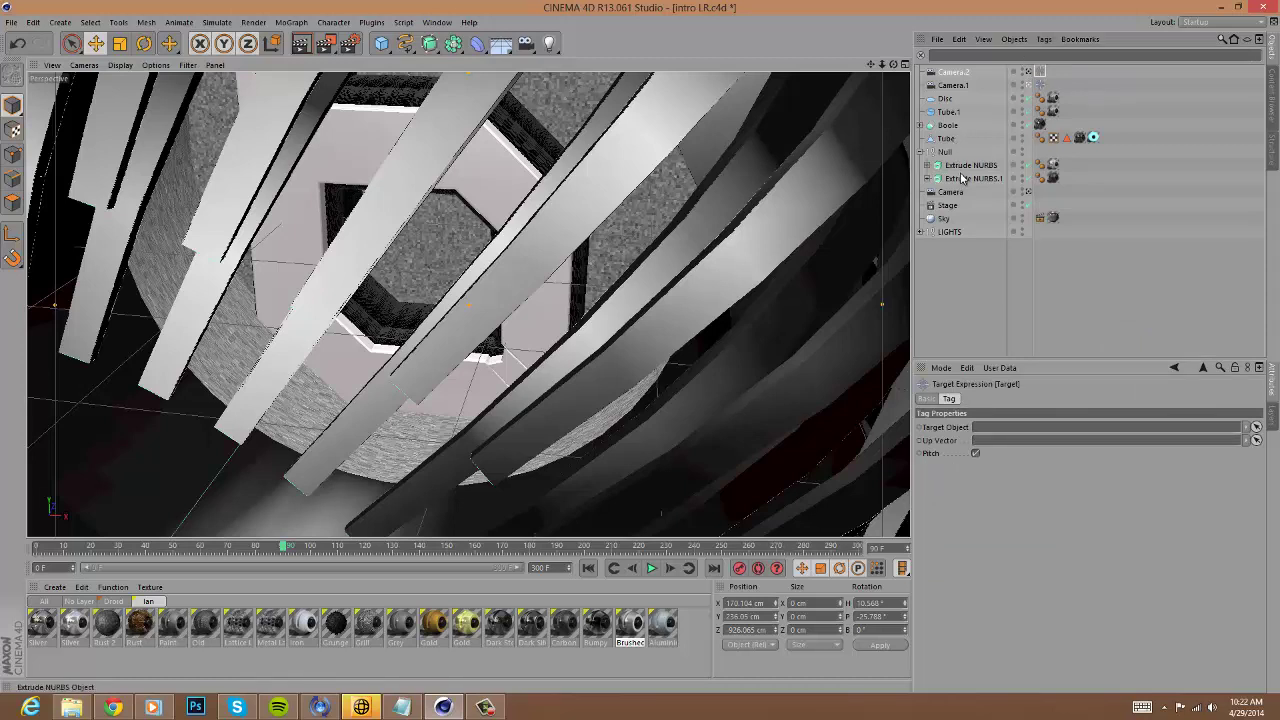
left_click_drag(966, 170, 1020, 427)
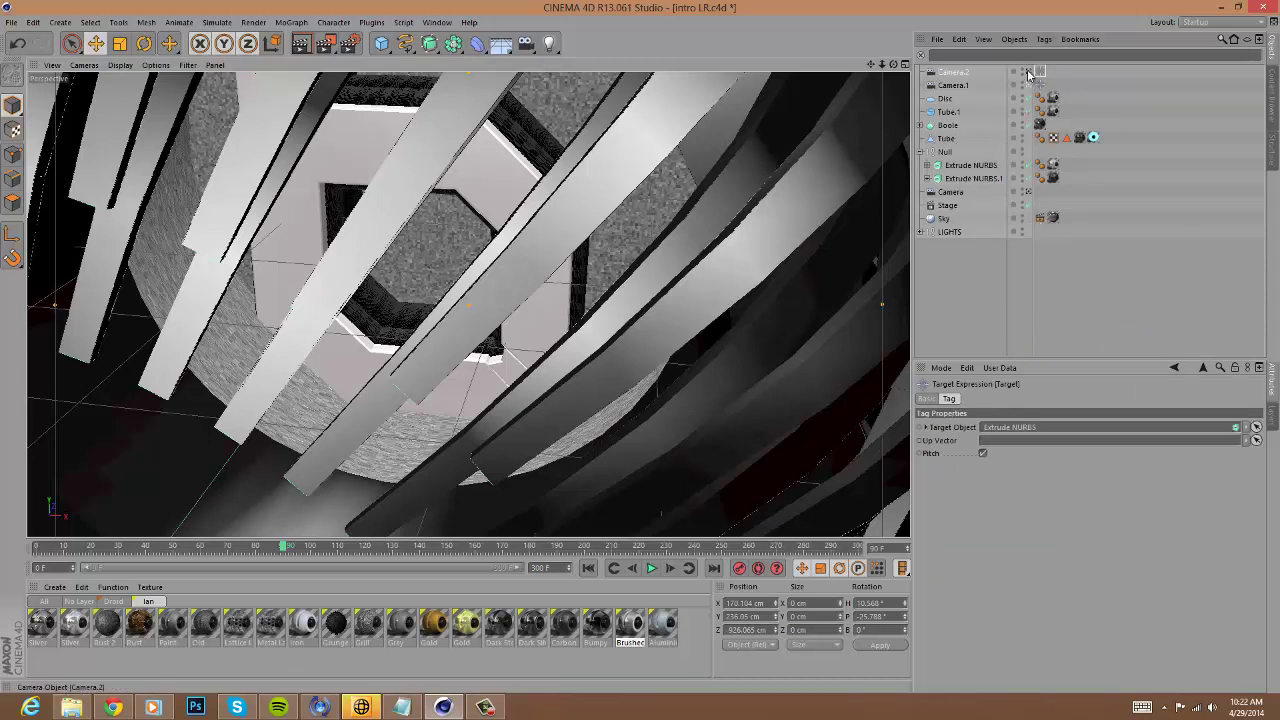
left_click(966, 73)
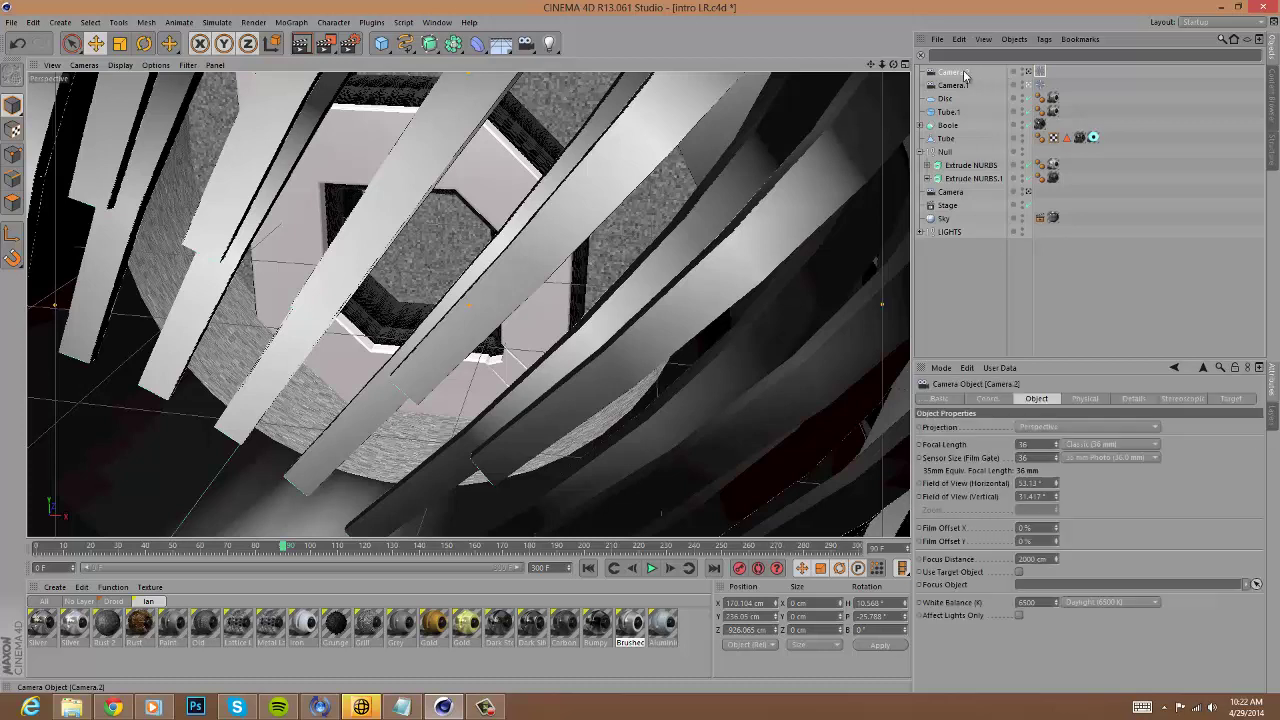
Keyframe Camera.2 as the Stage object's camera at frame 90 and check the switch from Camera.1.
left_click(948, 206)
left_click_drag(952, 73, 1022, 165)
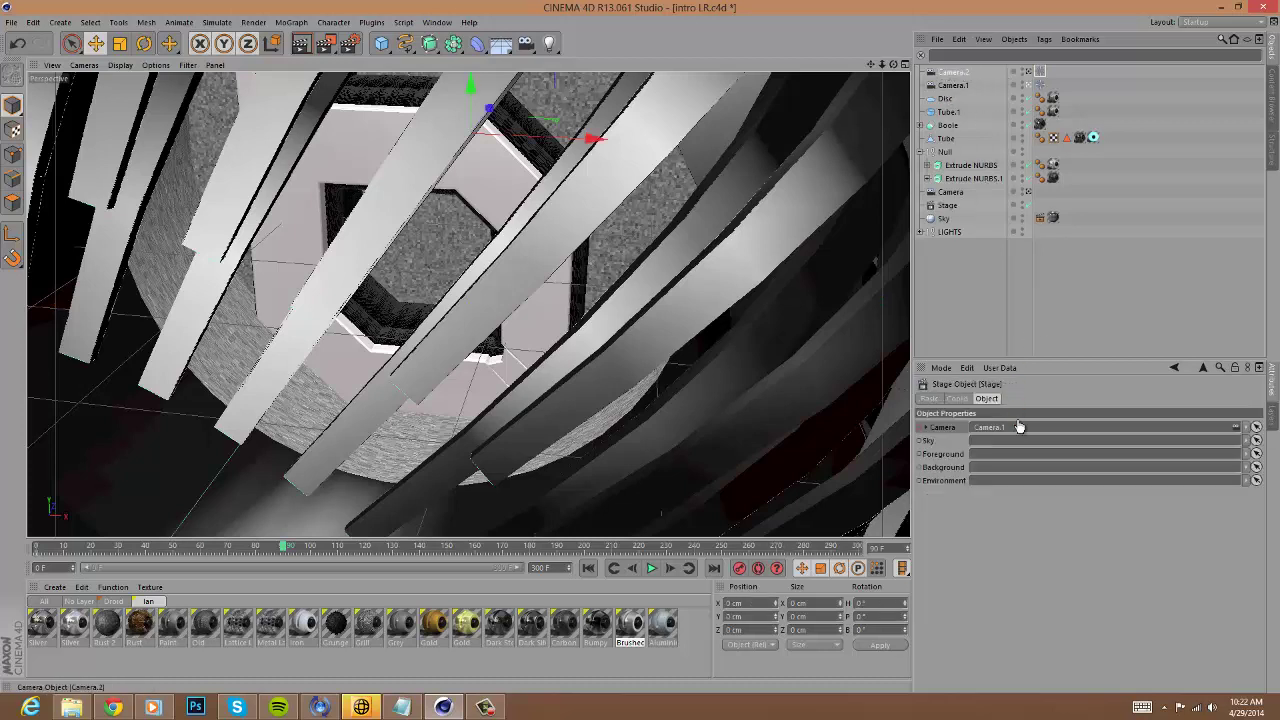
left_click_drag(1019, 427, 1015, 427)
left_click(921, 428, "ctrl")
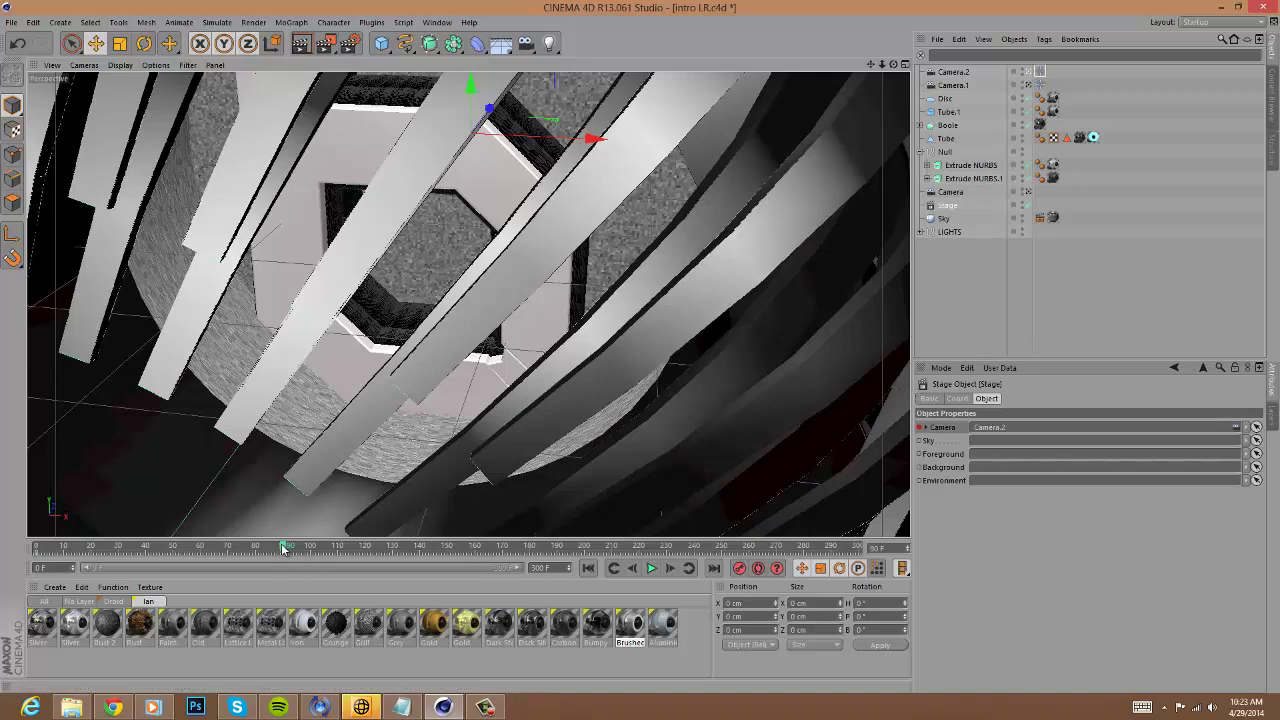
left_click_drag(284, 547, 273, 551)
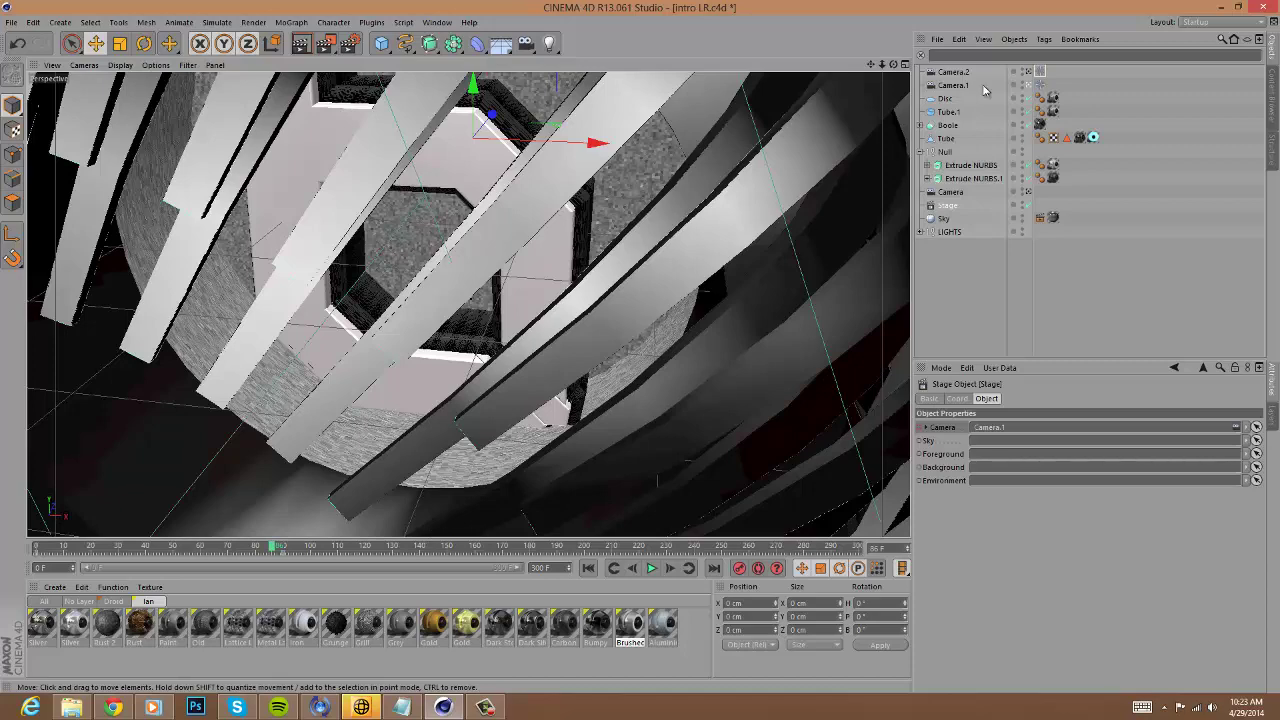
Disable the Stage, look through Camera.2 and orbit it to a low view of the logo through the bars at frame 86.
left_click(1032, 73)
left_click(1029, 73)
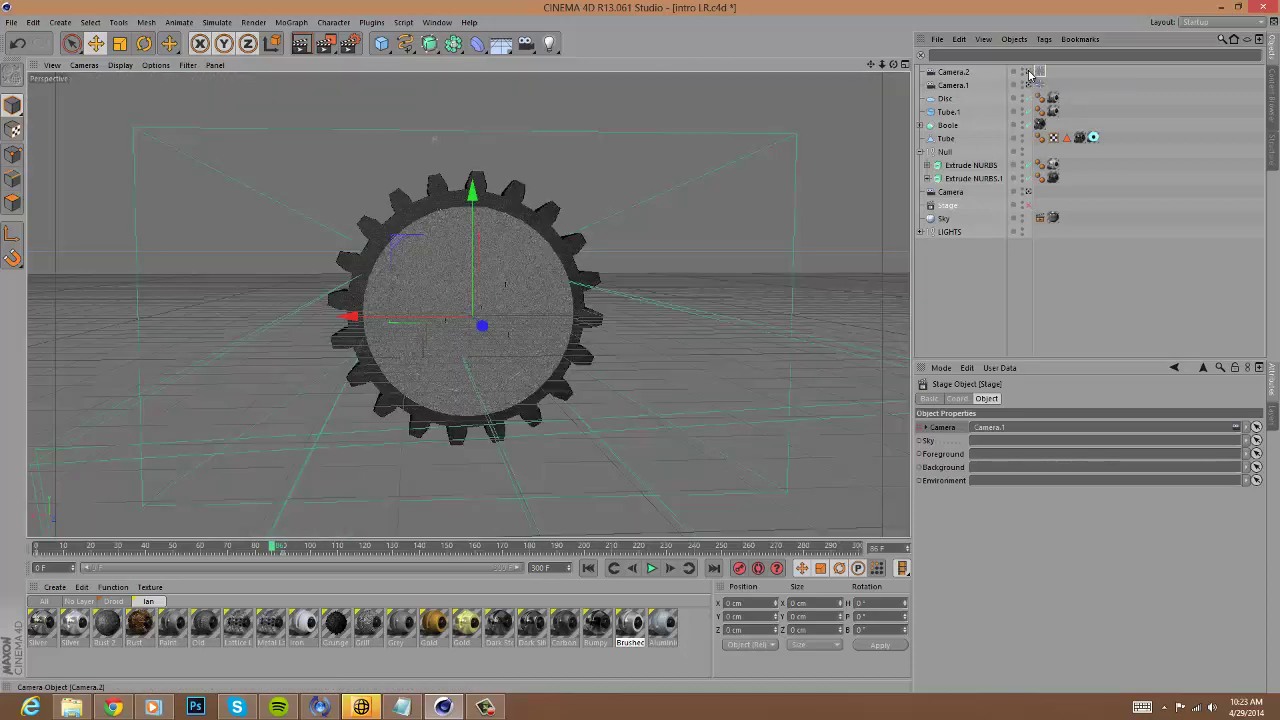
left_click(1029, 73)
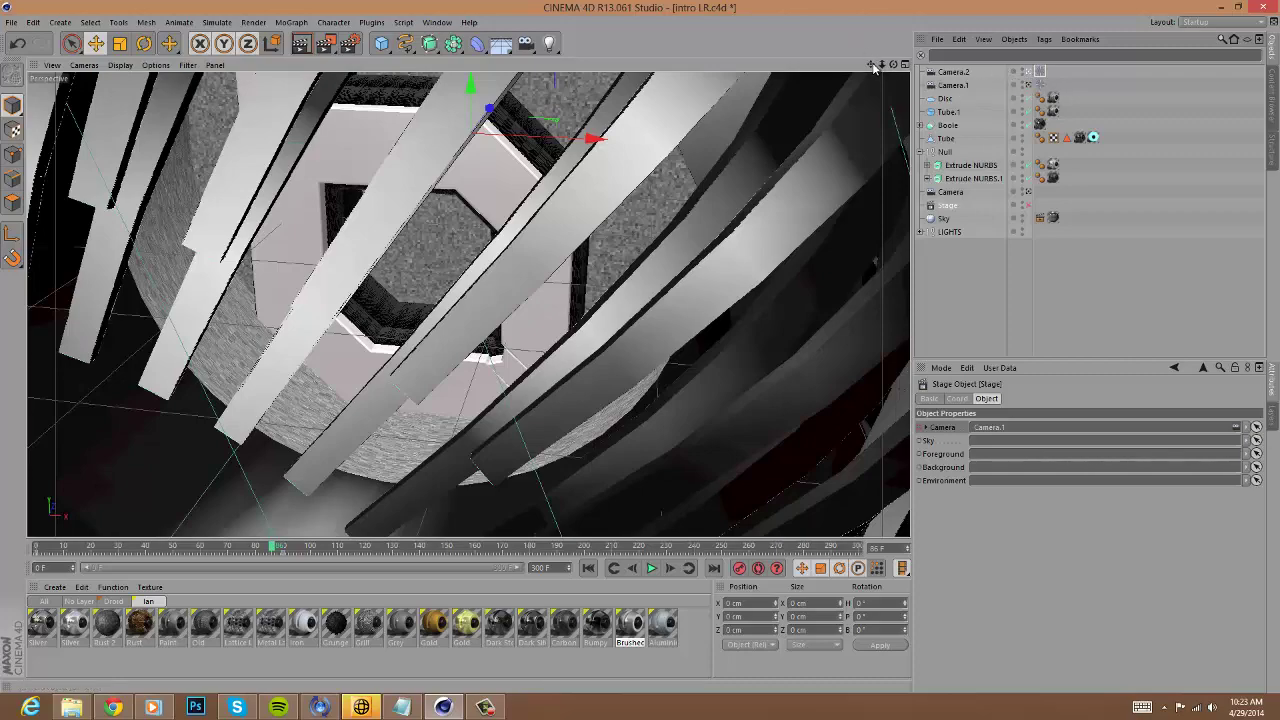
left_click_drag(872, 65, 637, 336)
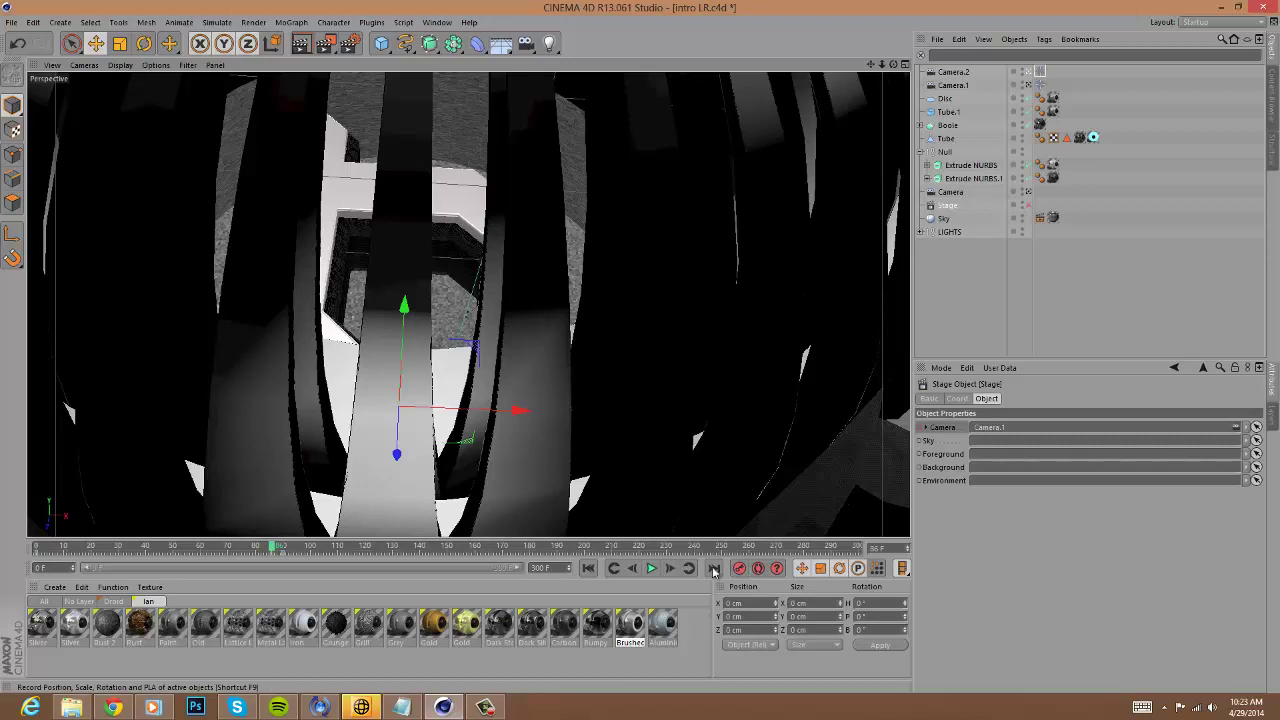
Delete the Stage's Camera.2 keyframe at frame 90.
left_click(278, 549)
right_click(278, 549)
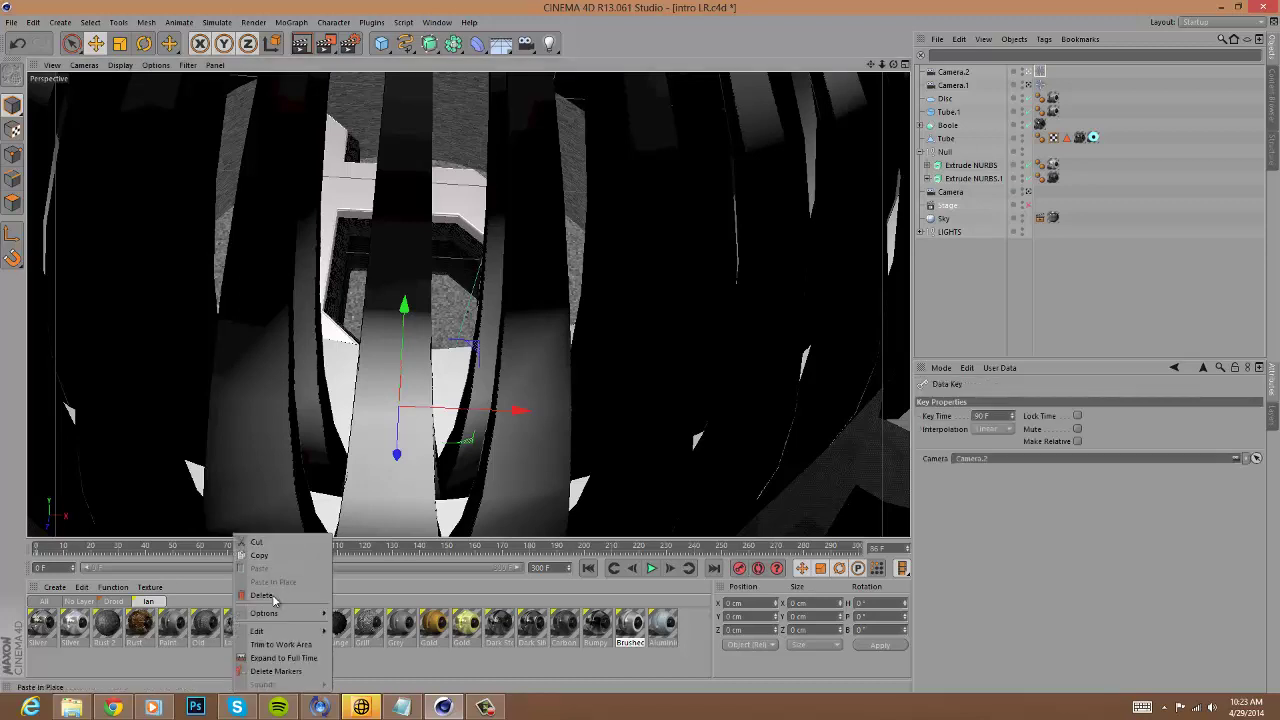
left_click(272, 596)
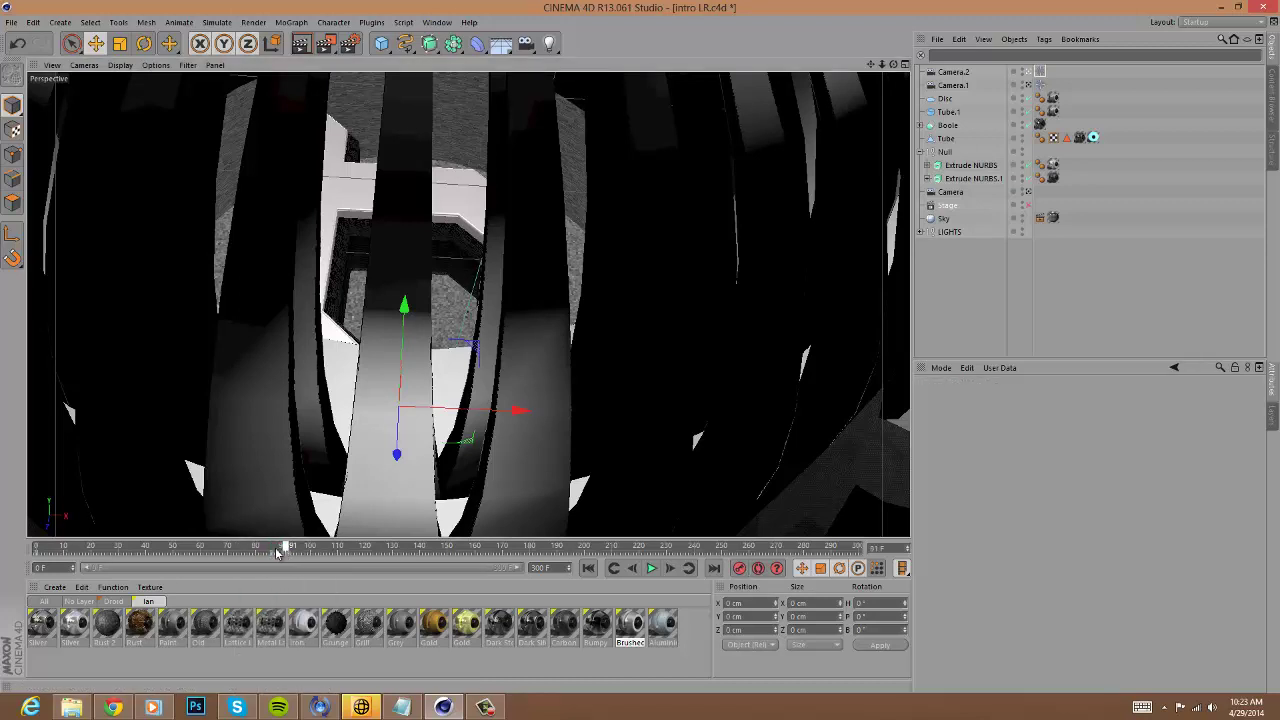
Move Camera.2 above the logo at frame 180, to about X 14, Y 447 and Z -906 cm, and record a keyframe.
left_click_drag(324, 556, 346, 556)
left_click_drag(872, 66, 643, 349)
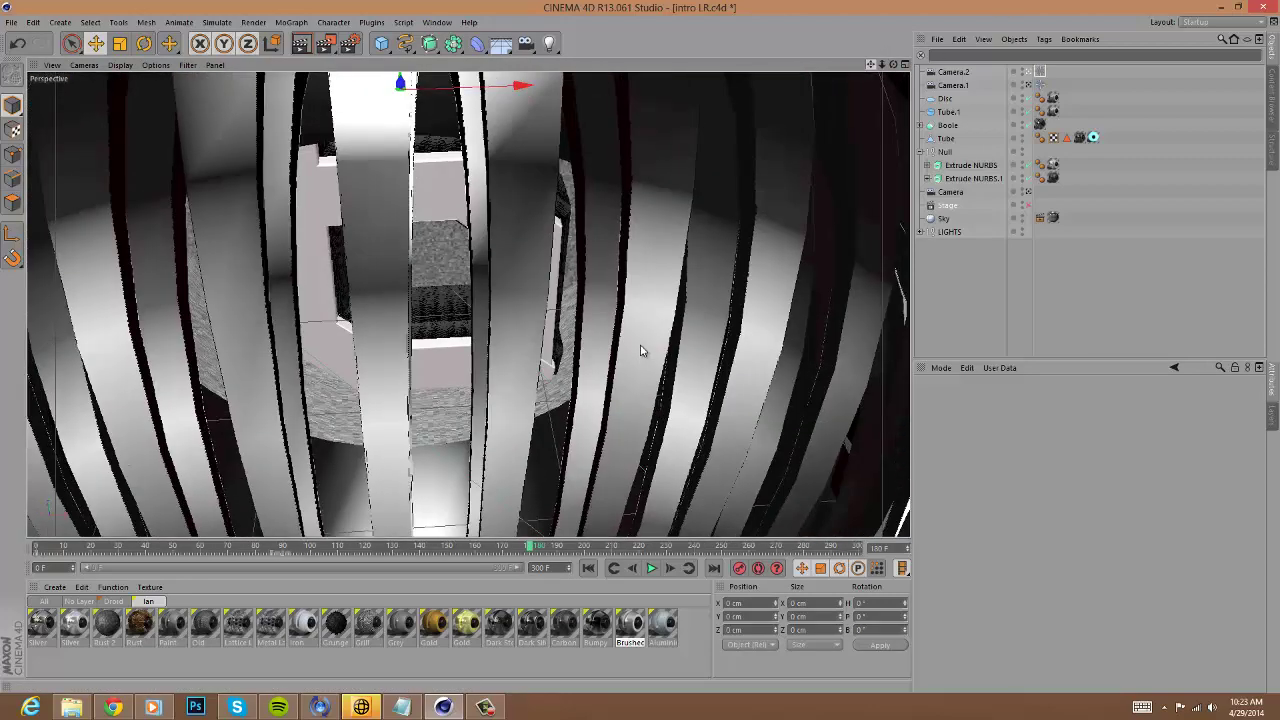
left_click(741, 568)
left_click_drag(529, 549, 305, 549)
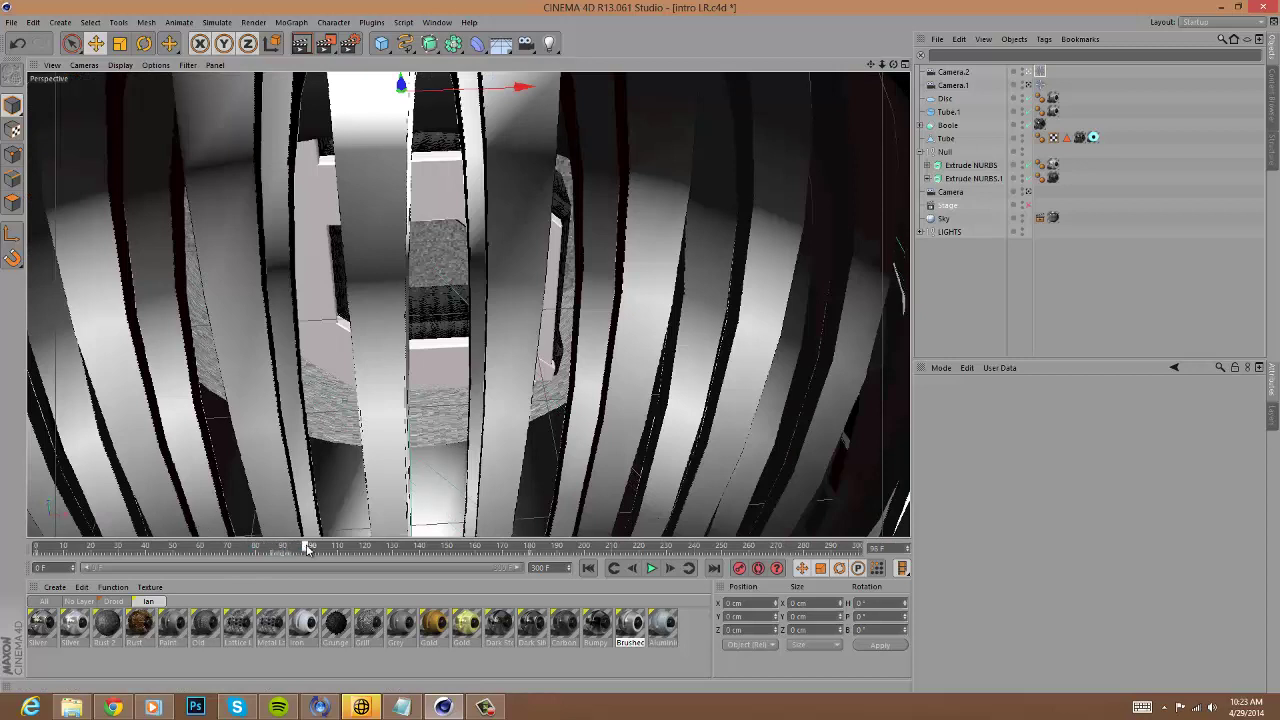
Examine Camera.2's motion from frame 80 to 98 and inspect each camera and the Stage for their keyframes.
left_click(929, 74)
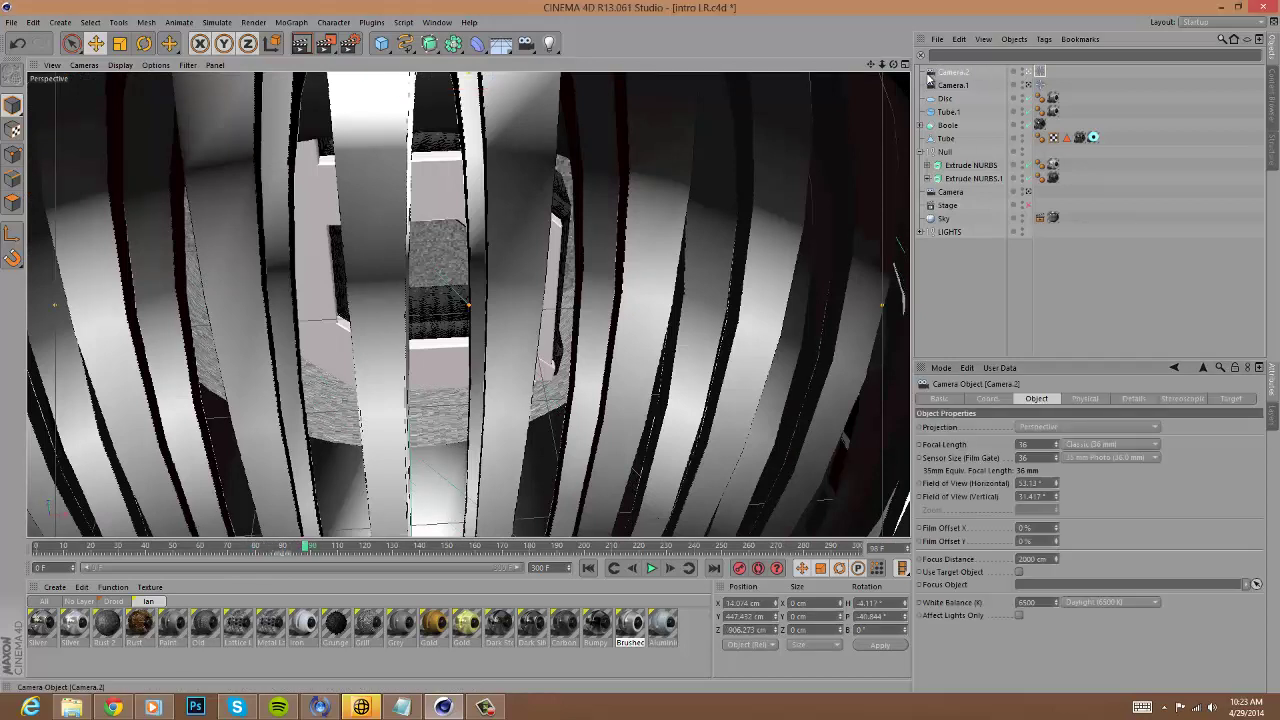
double_click(929, 76)
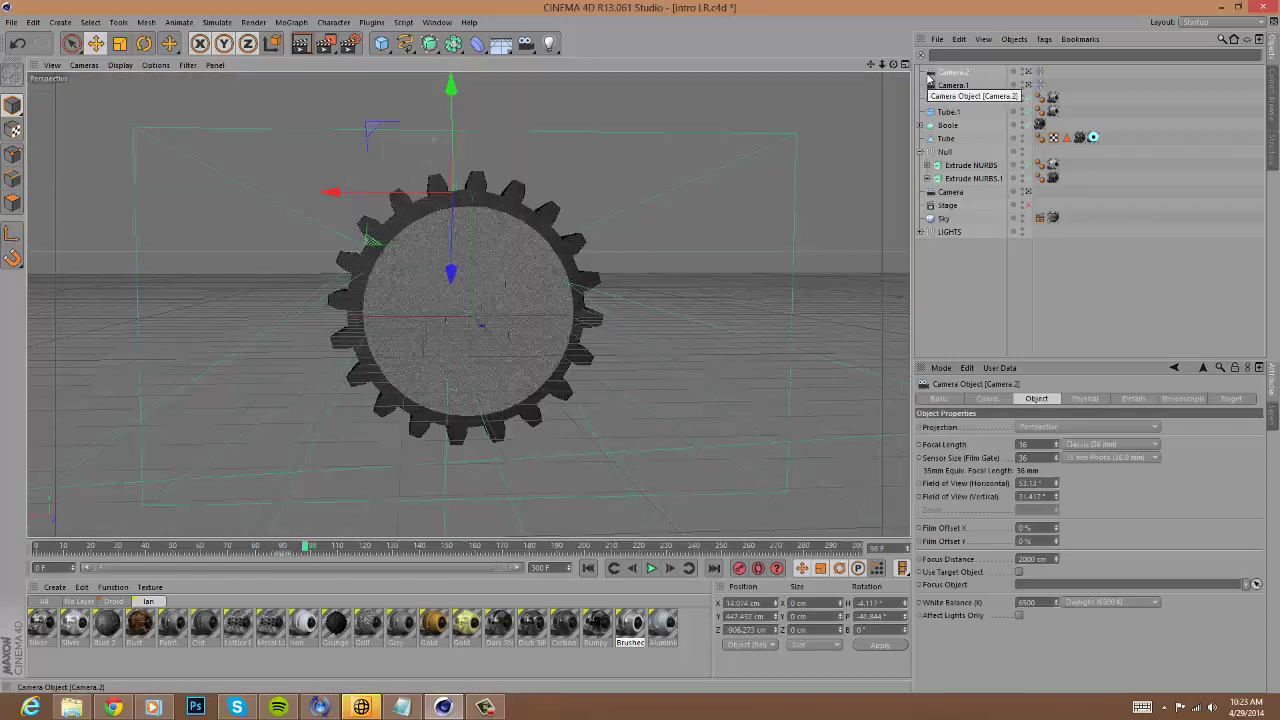
left_click(1026, 75)
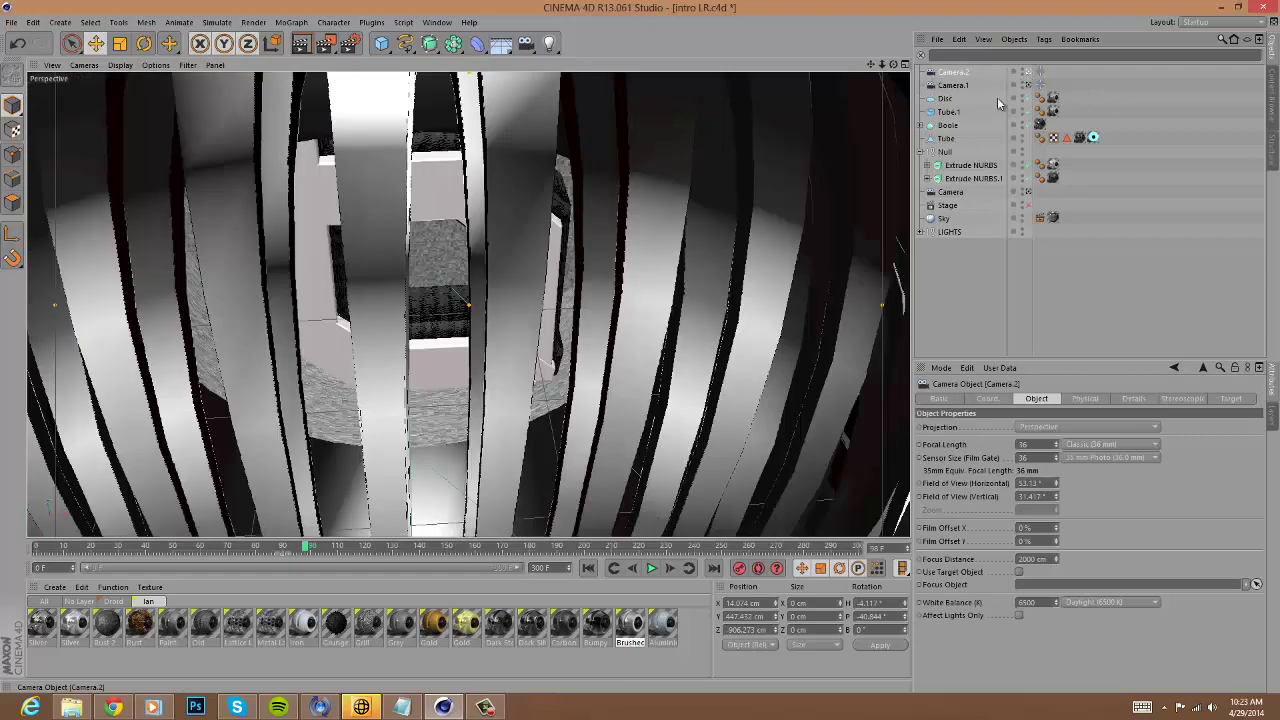
left_click(287, 549)
left_click_drag(283, 549, 281, 552)
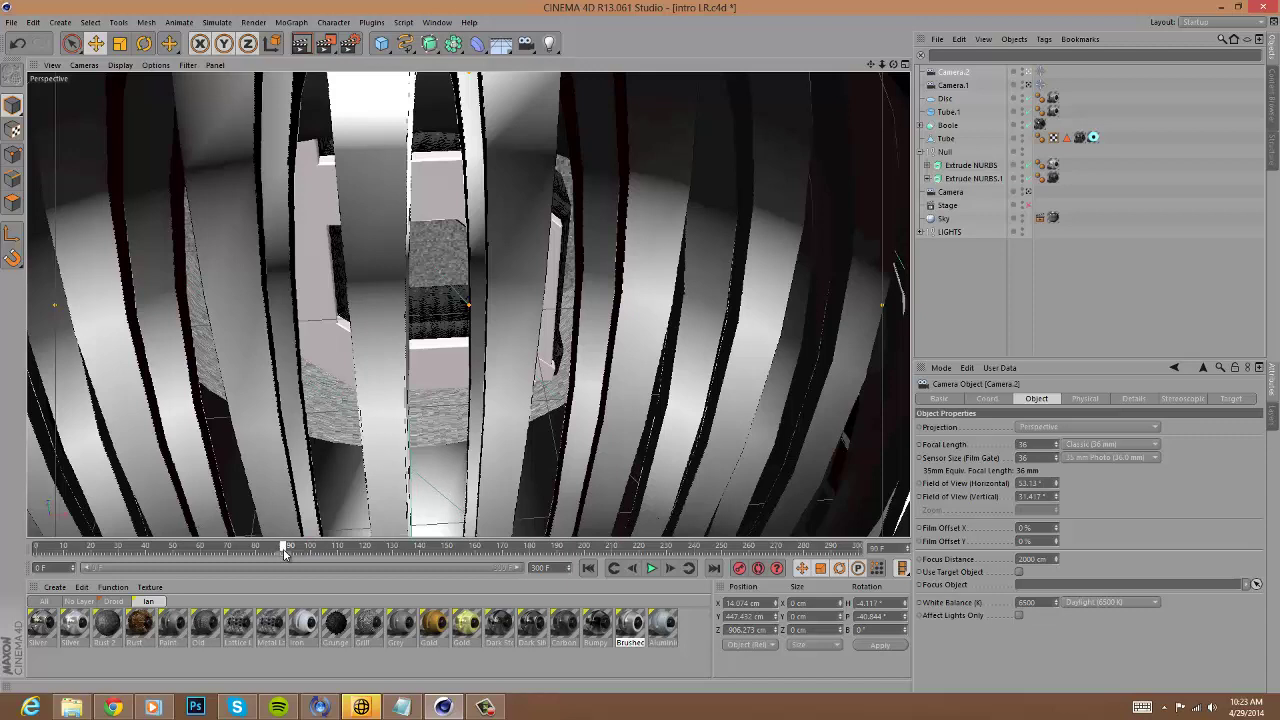
left_click_drag(271, 553, 257, 556)
left_click(962, 88)
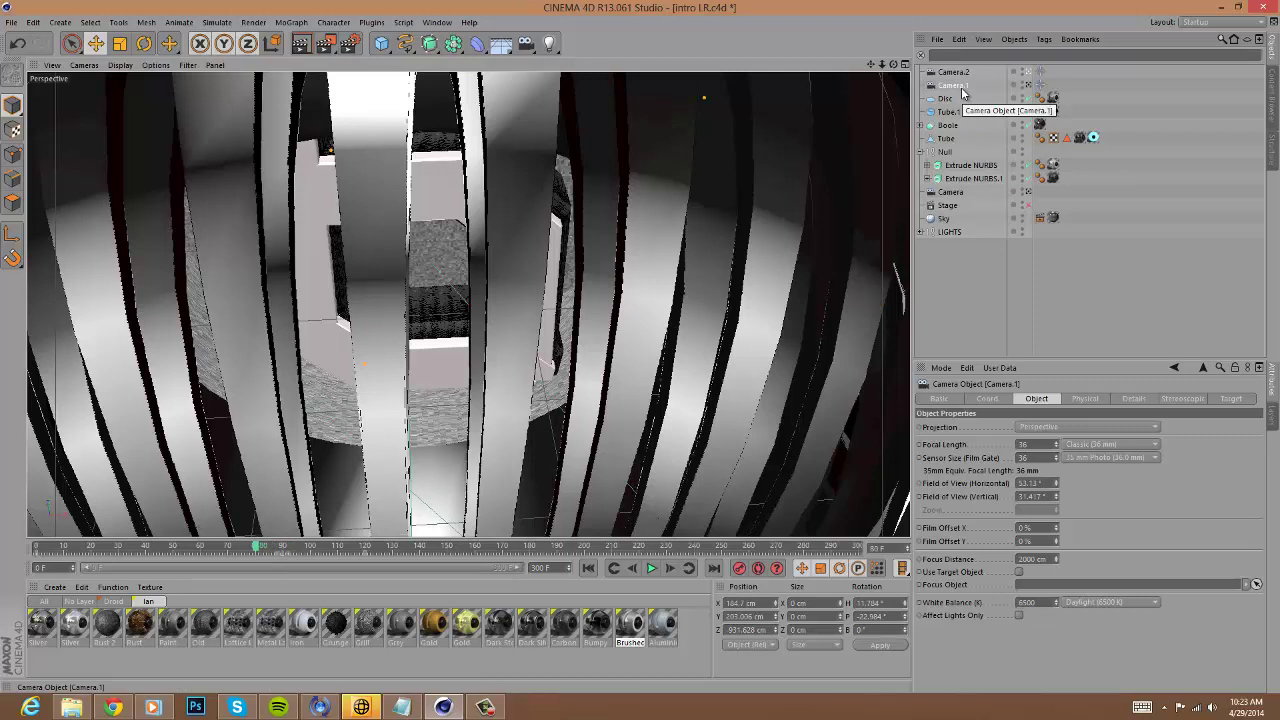
left_click(944, 192)
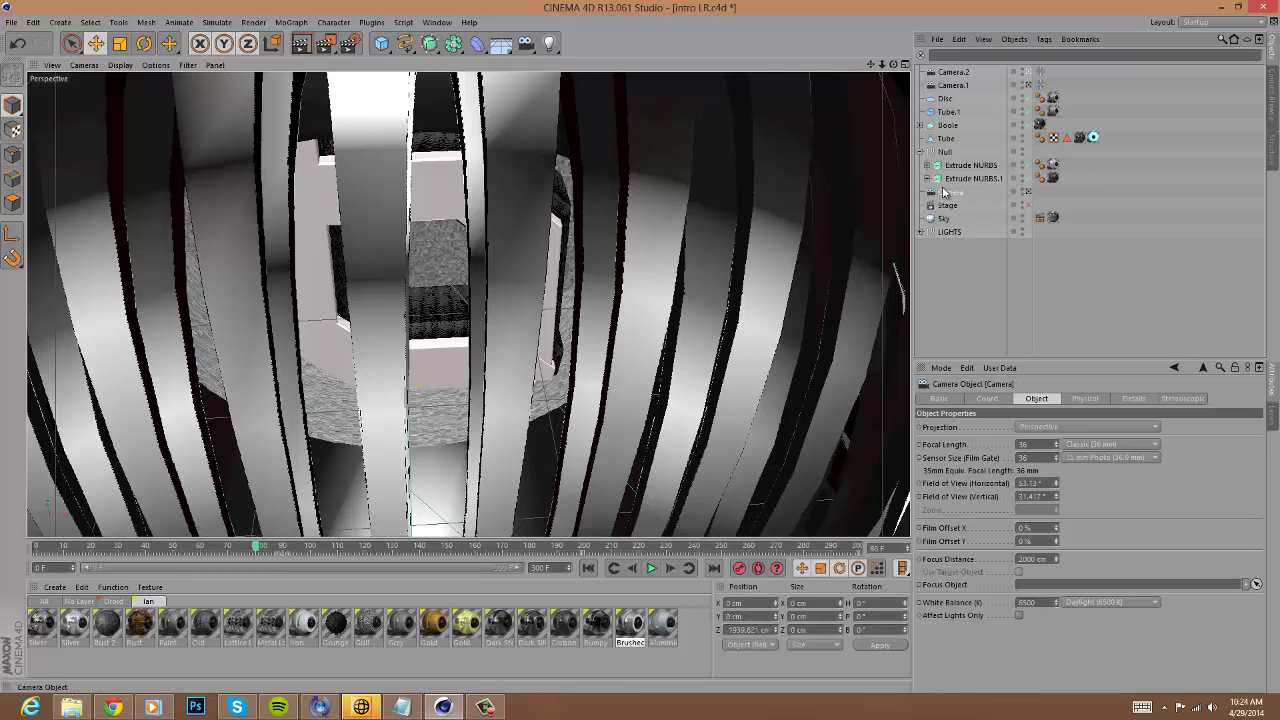
left_click(948, 205)
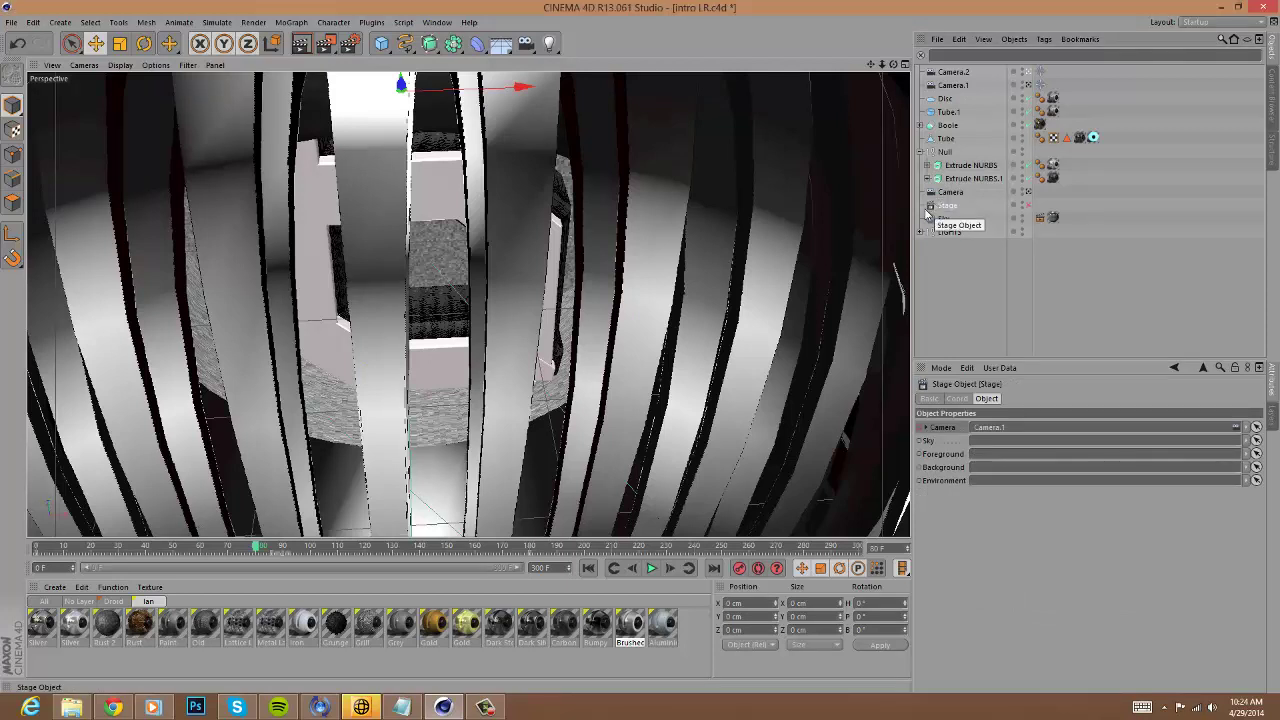
Delete the Stage's recorded keyframes near frame 86 and at frame 180.
left_click(550, 548)
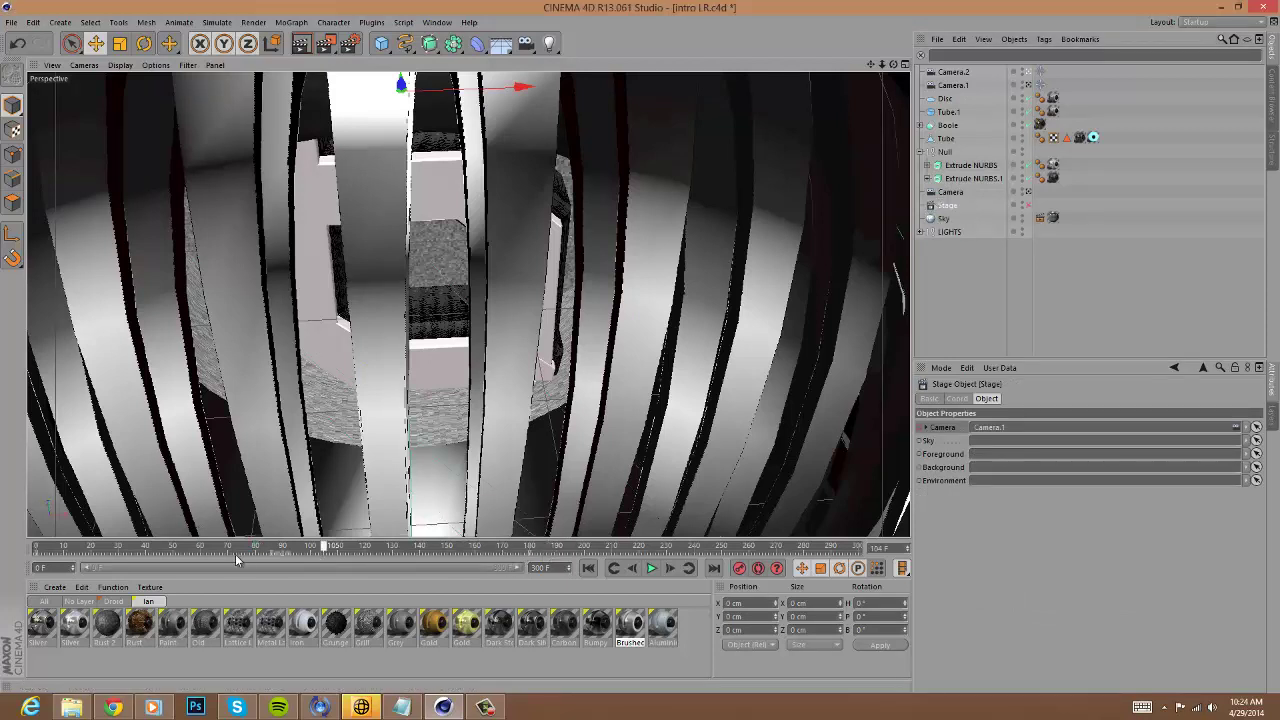
left_click_drag(286, 554, 562, 556)
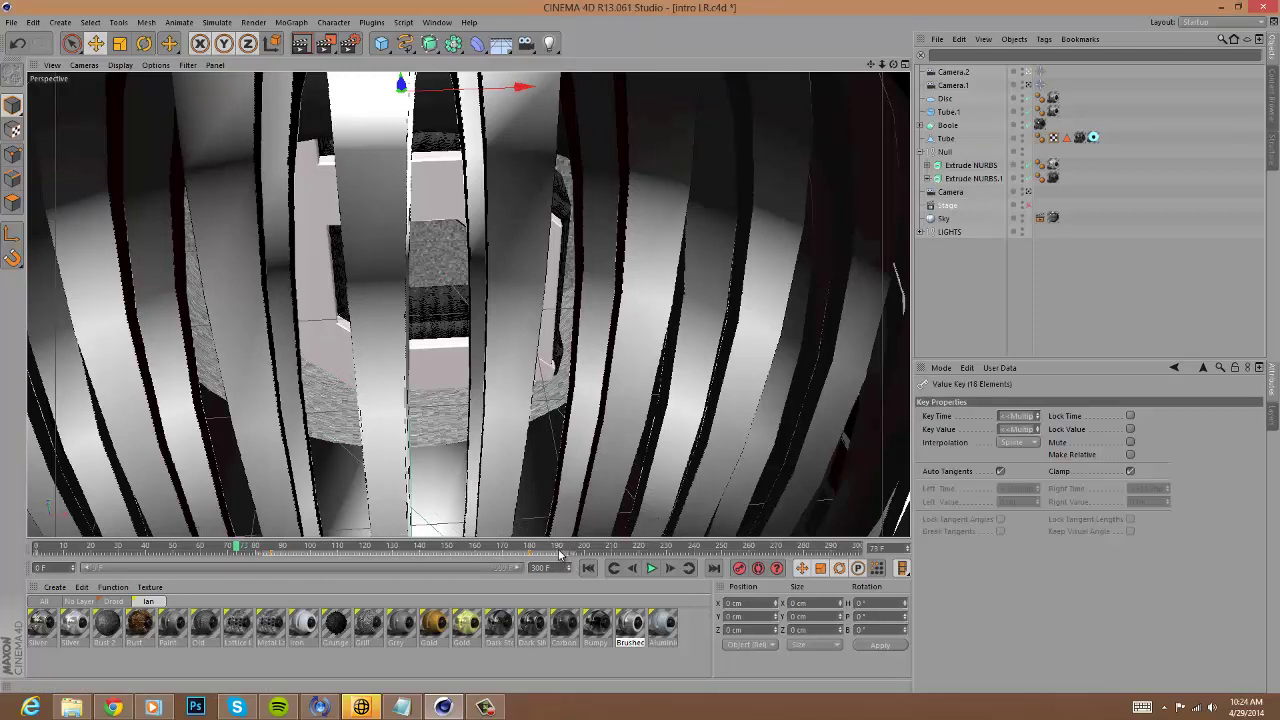
right_click(560, 556)
left_click(557, 595)
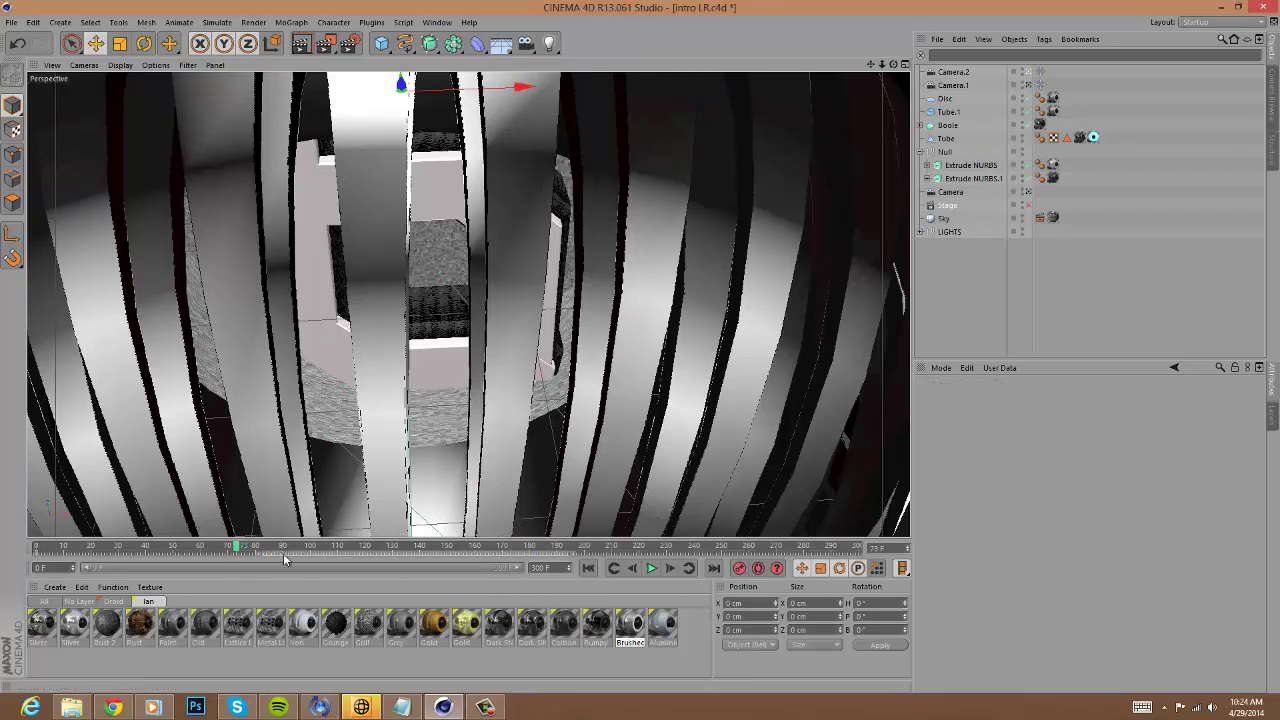
Orbit Camera.2 to a low, wider view of the logo through the bars at frame 70 and record a keyframe.
left_click(229, 553)
left_click_drag(643, 311, 642, 352, "alt")
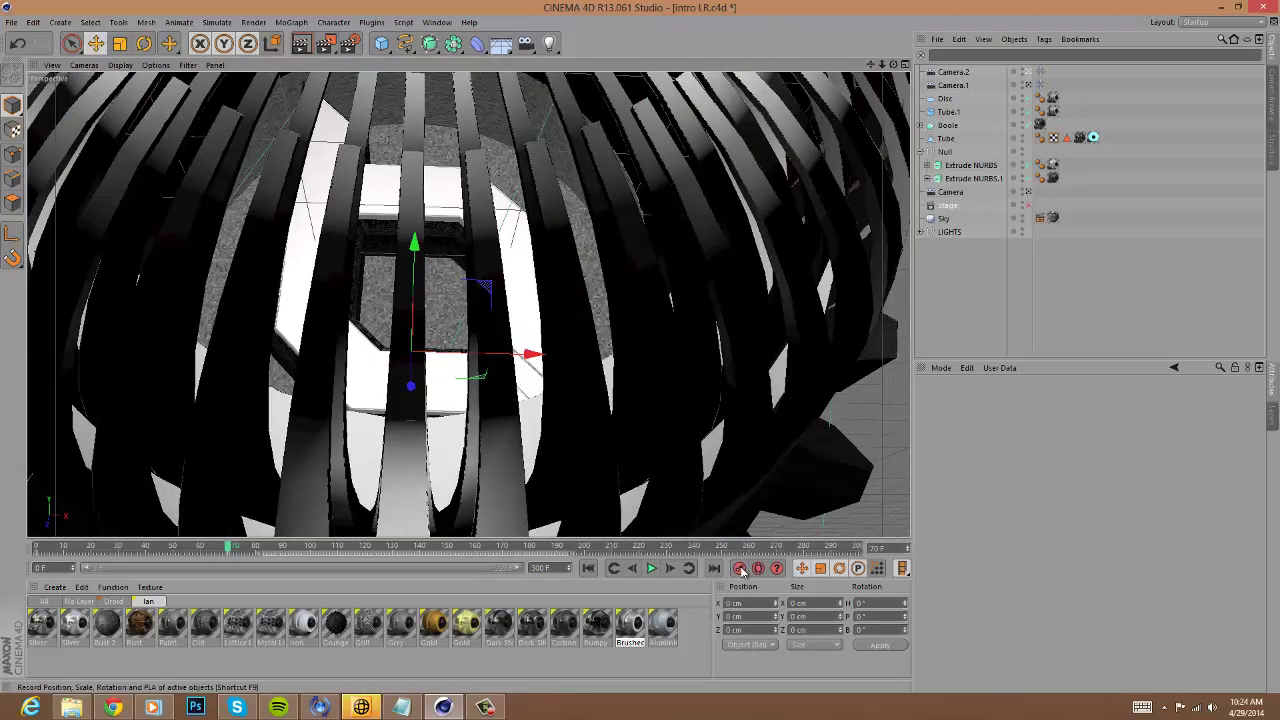
Move Camera.2 to about X 9, Y 311 and Z -1085 cm at frame 180, record a keyframe and check the motion.
left_click(530, 548)
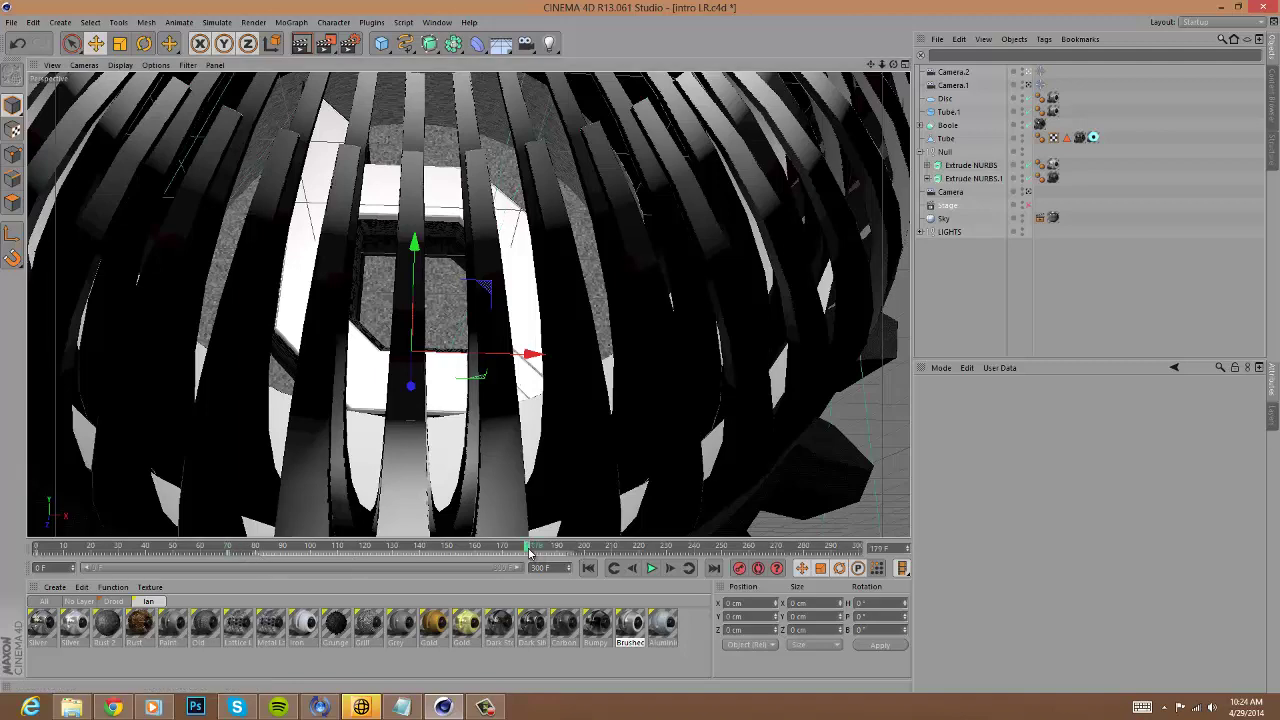
left_click(670, 568)
mouse_move(641, 377)
left_mouse_down("alt")
mouse_move(641, 351)
mouse_move(643, 366)
left_mouse_up("alt")
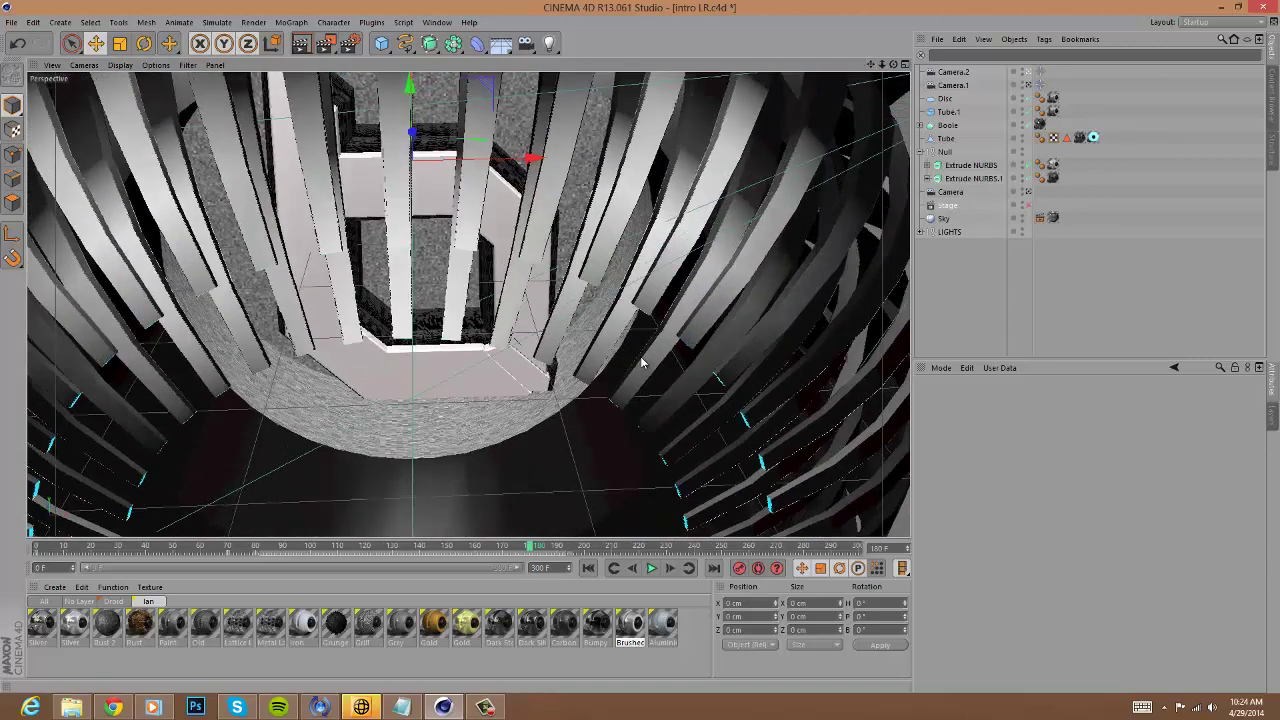
left_click_drag(536, 548, 226, 541)
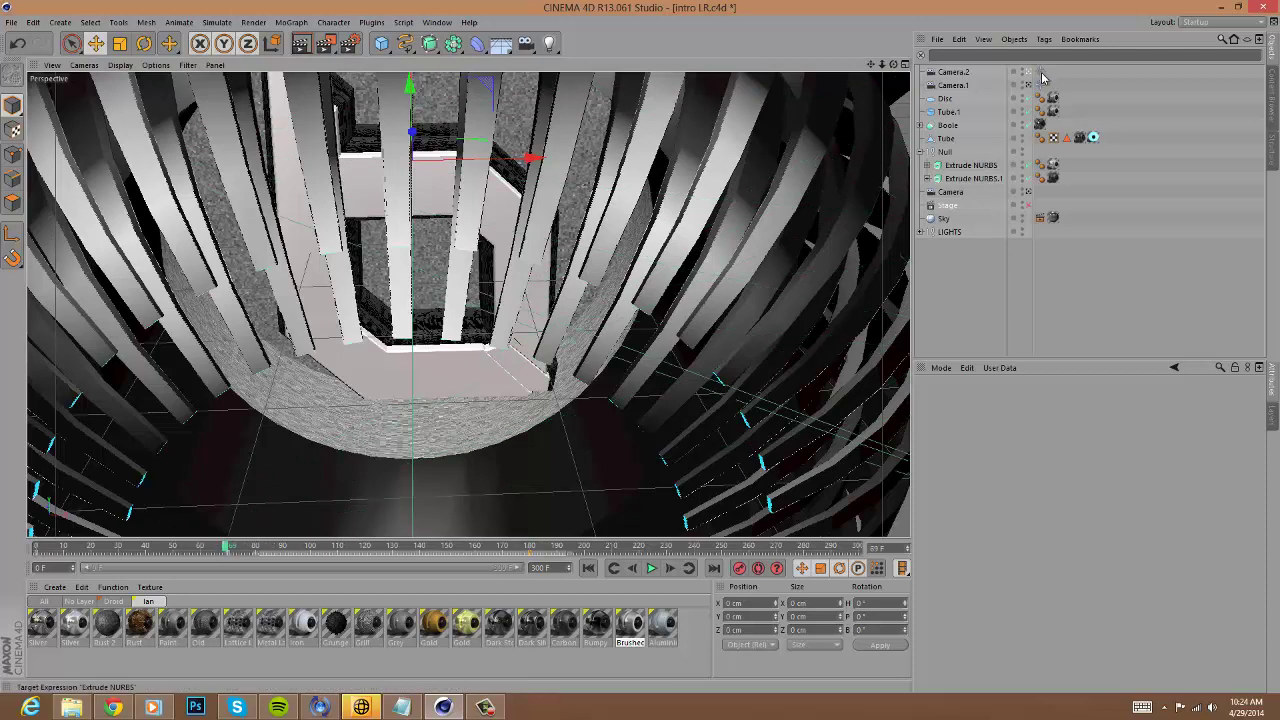
left_click(968, 74)
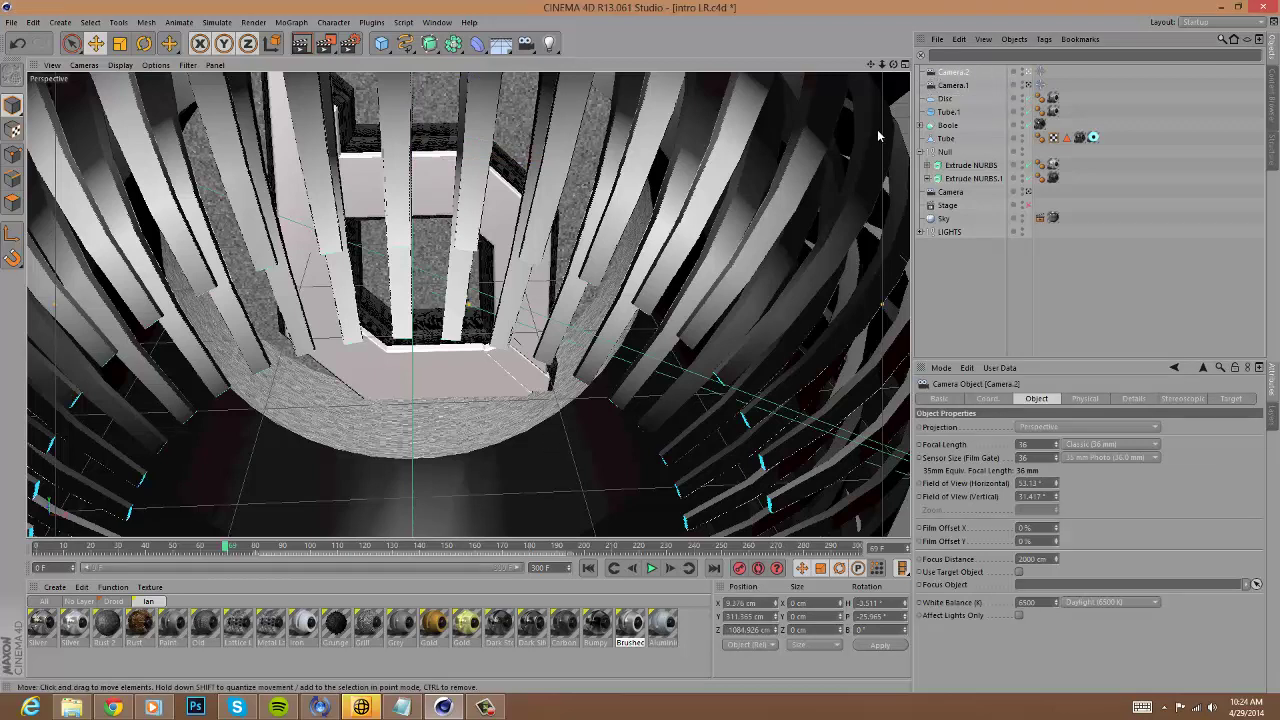
Check Camera.2's motion from frame 70 to 215 and try a low view of the logo at frame 181.
left_click_drag(228, 548, 256, 551)
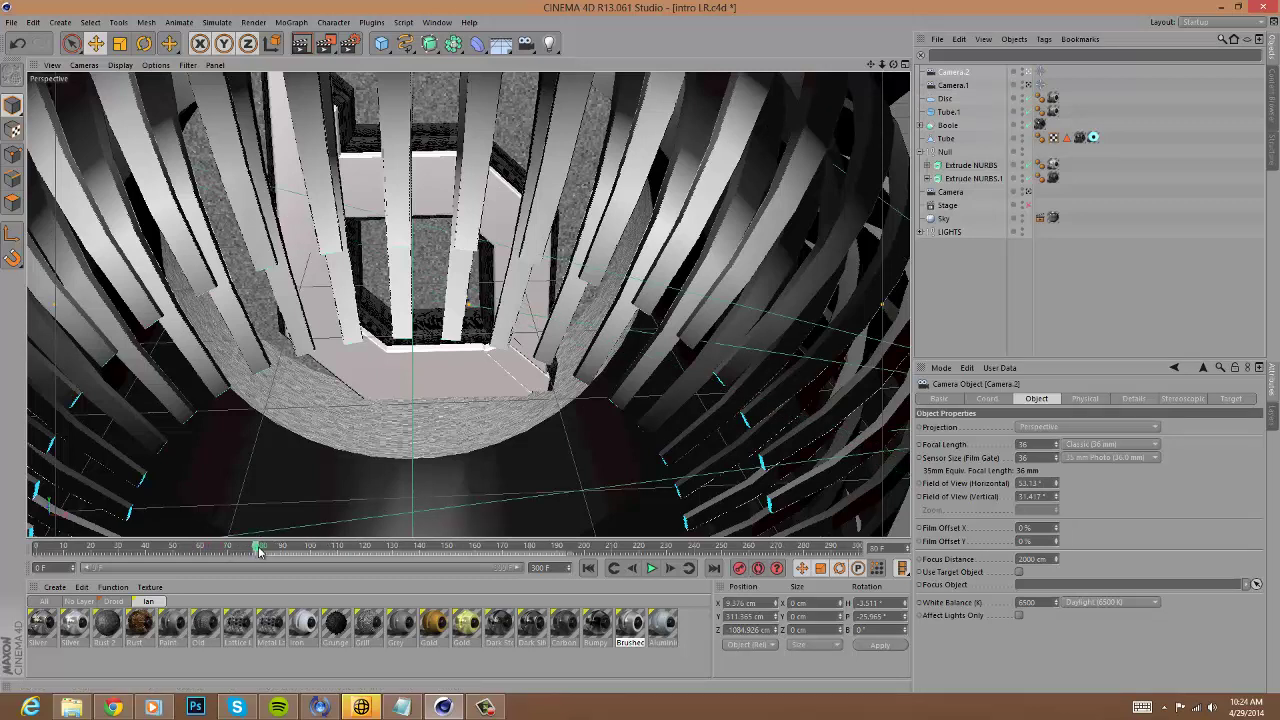
left_click_drag(258, 549, 627, 556)
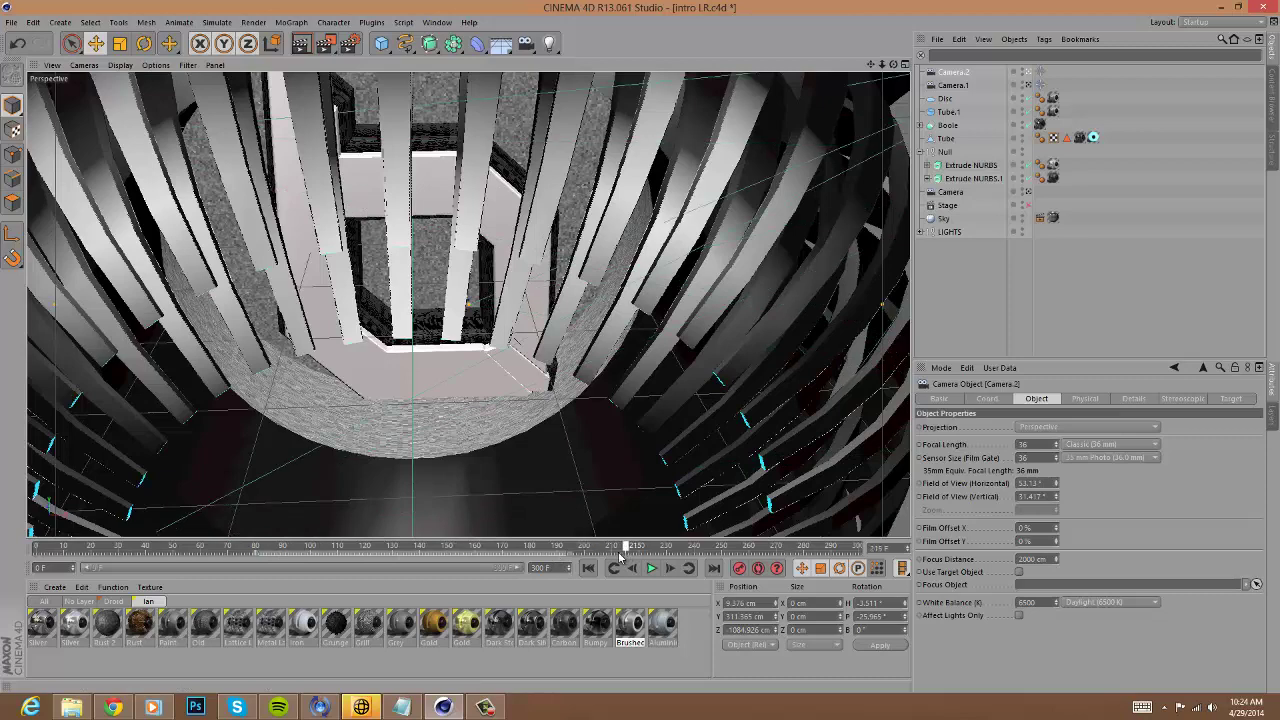
left_click_drag(508, 556, 533, 556)
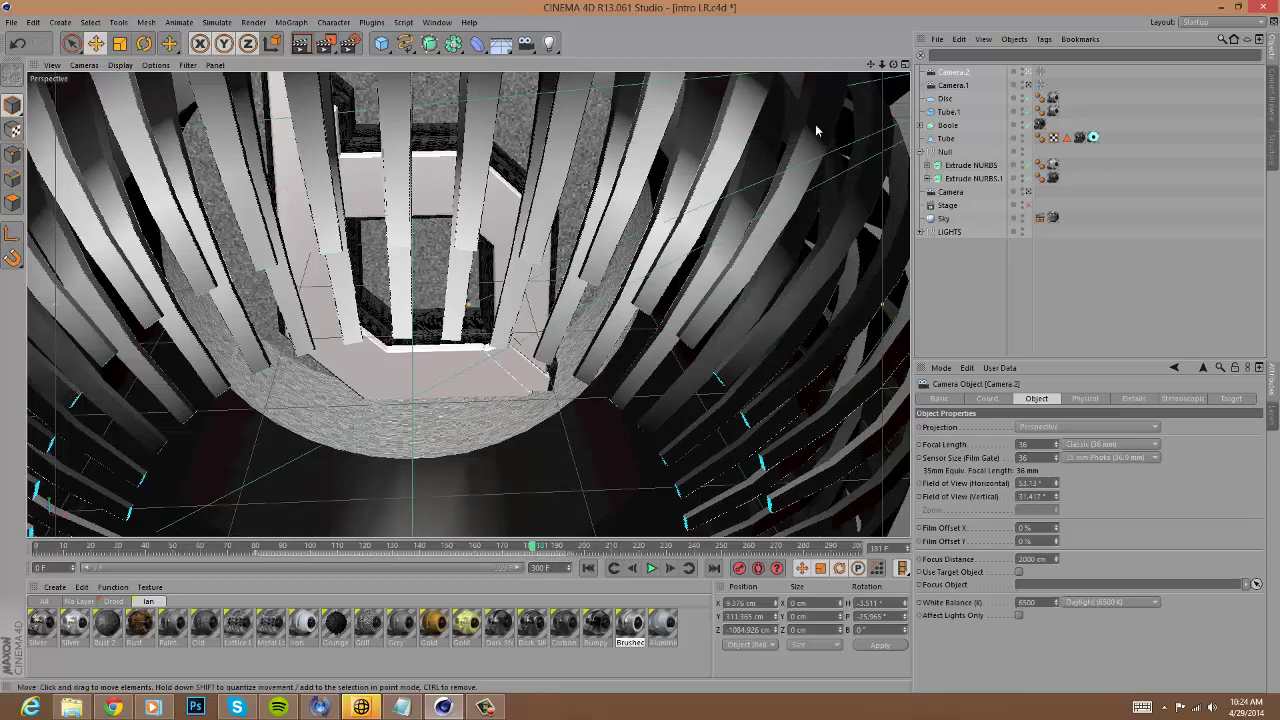
left_click_drag(871, 65, 733, 449)
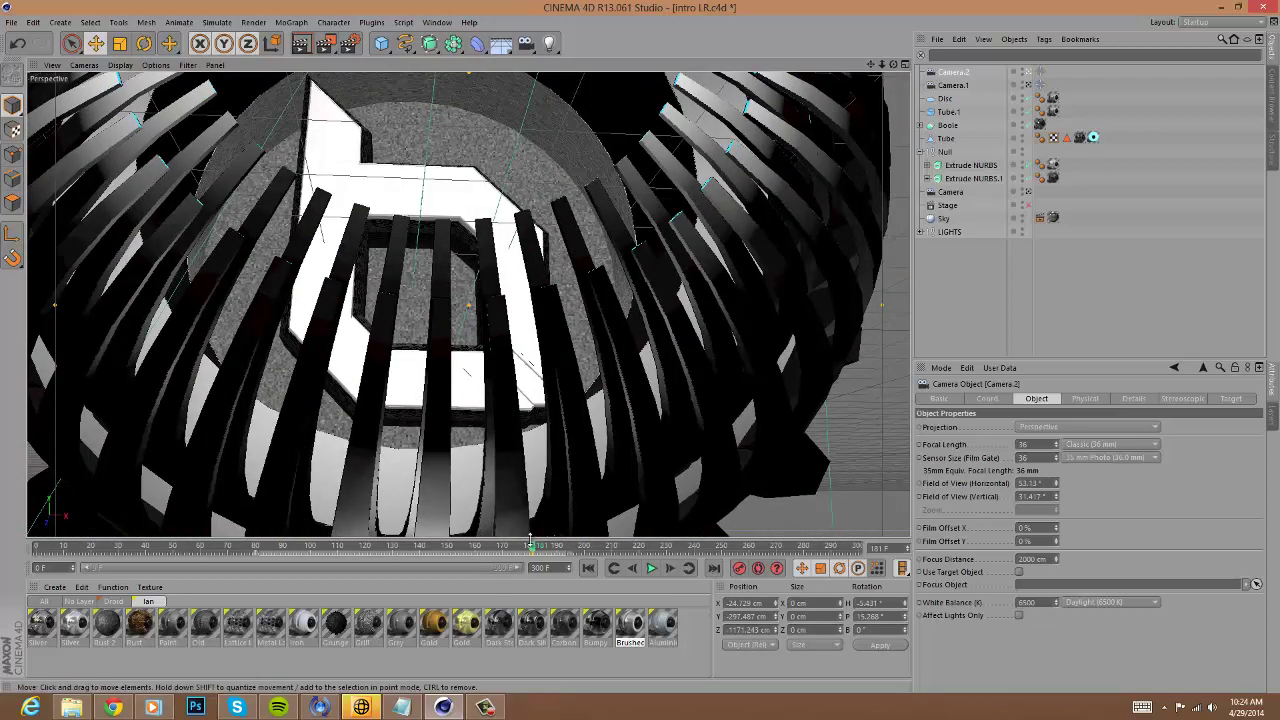
left_click_drag(530, 541, 246, 558)
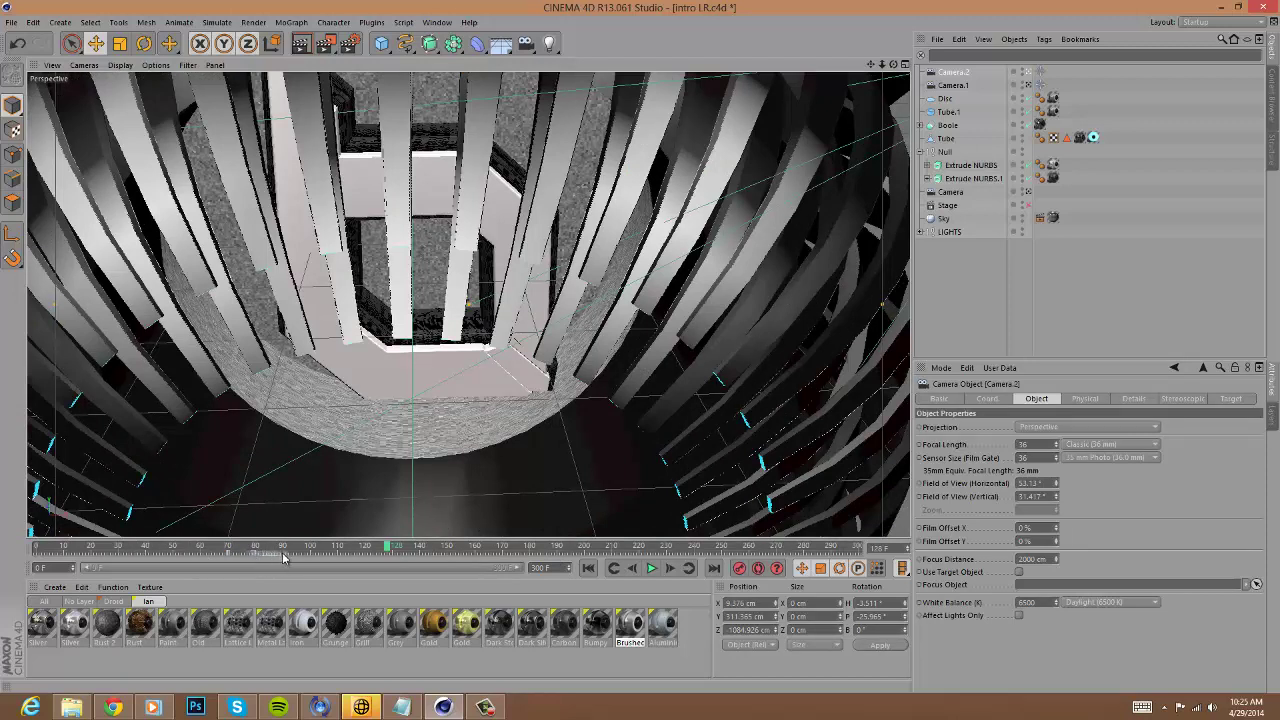
Move Camera.2's second keyframe on the timeline to frame 180 and check the motion.
left_click(256, 556)
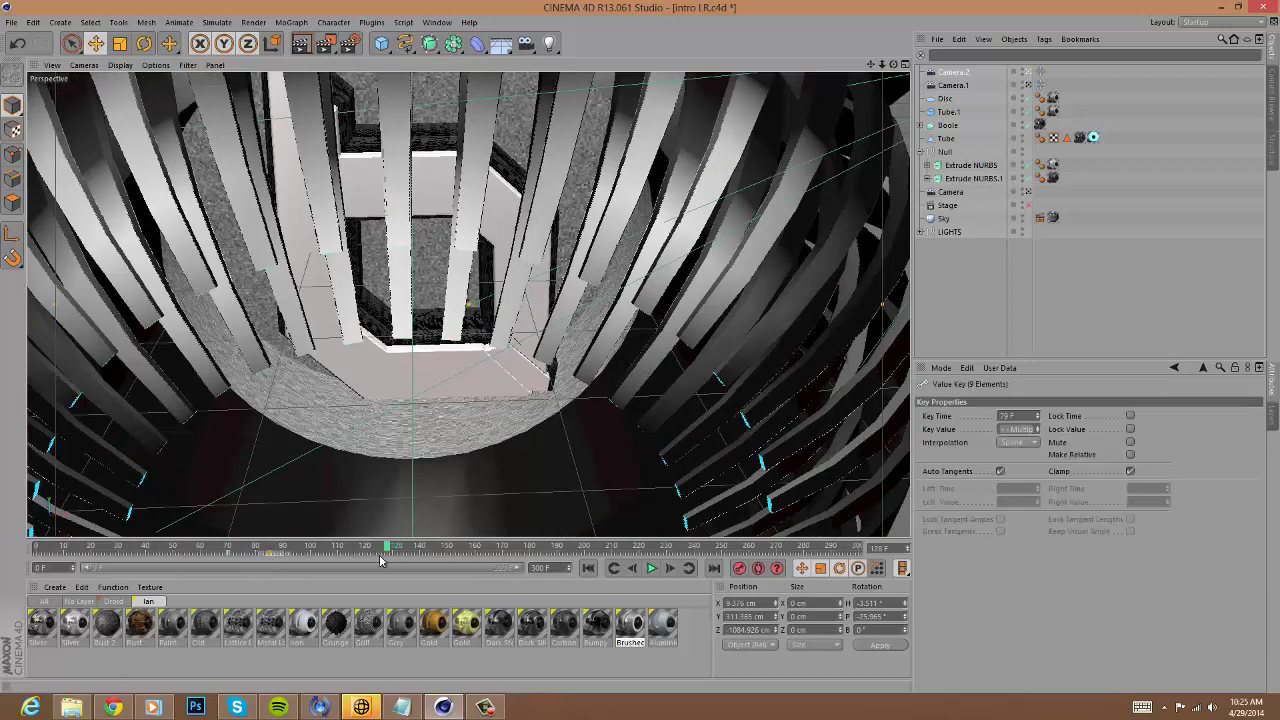
left_click_drag(380, 560, 530, 562)
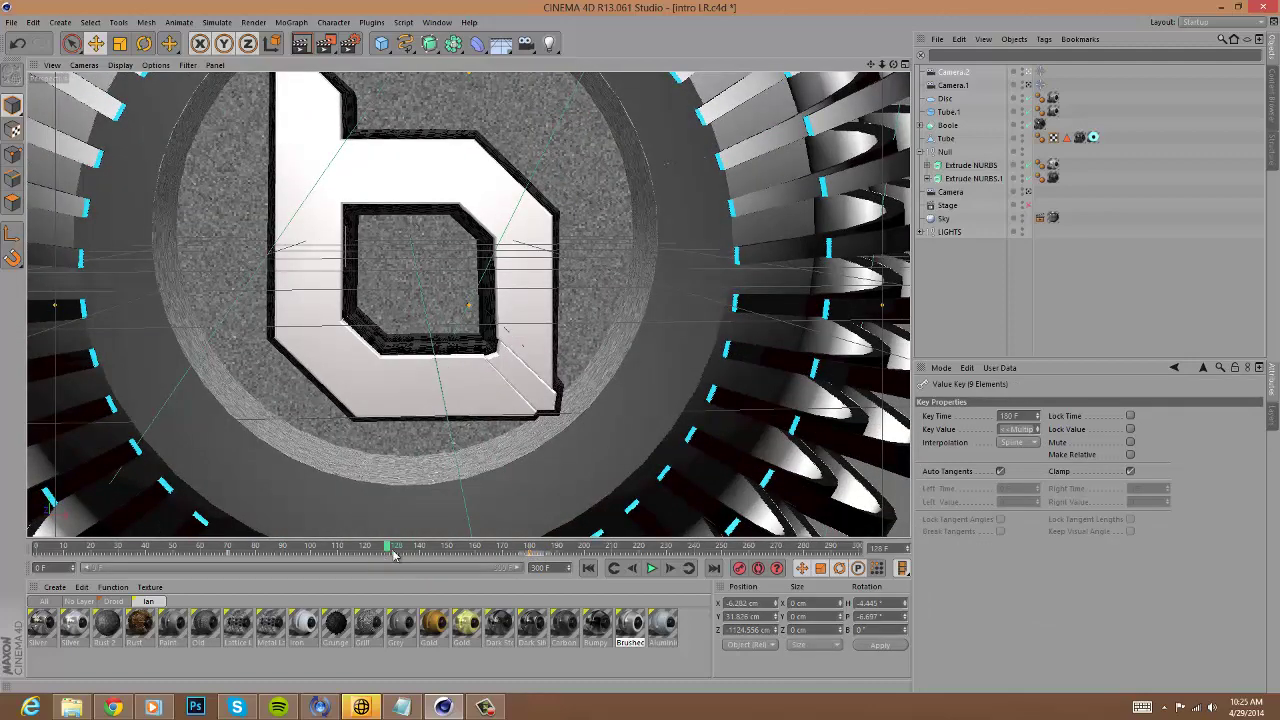
left_click_drag(392, 551, 537, 571)
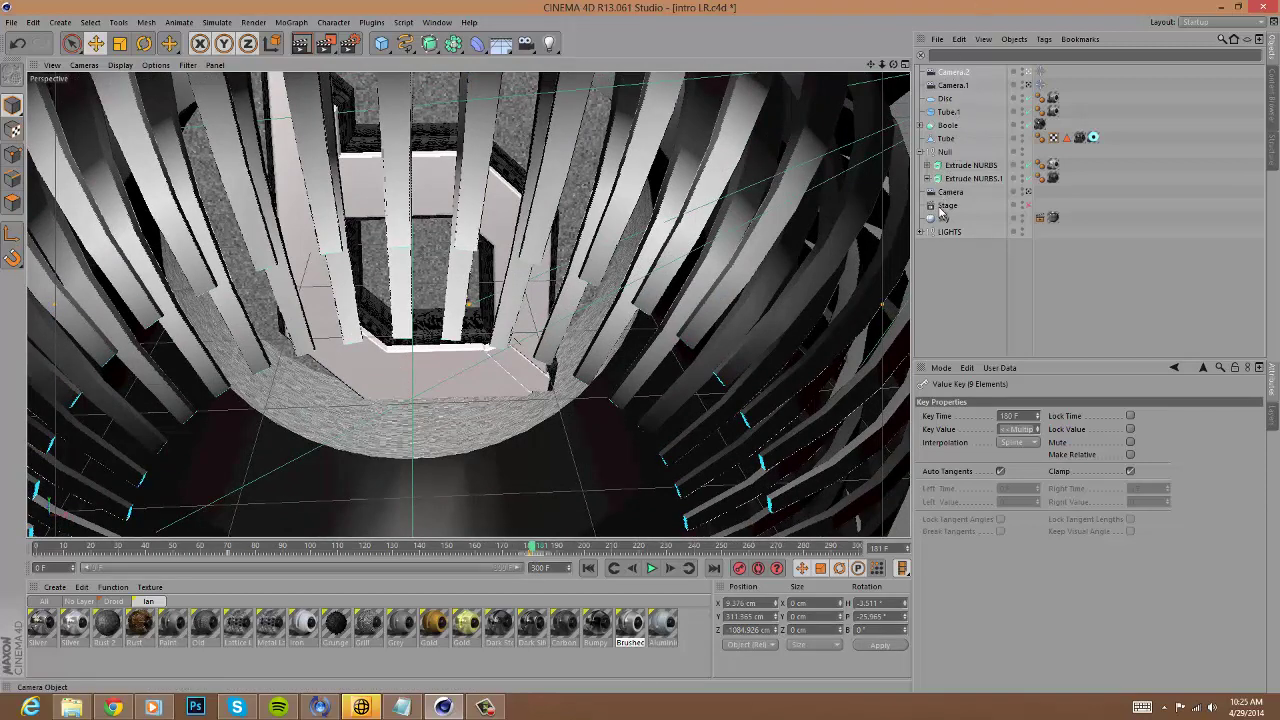
Re-enable the Stage, assign Camera.2 as its camera at frame 70 and record a keyframe for the Camera property.
left_click(1029, 206)
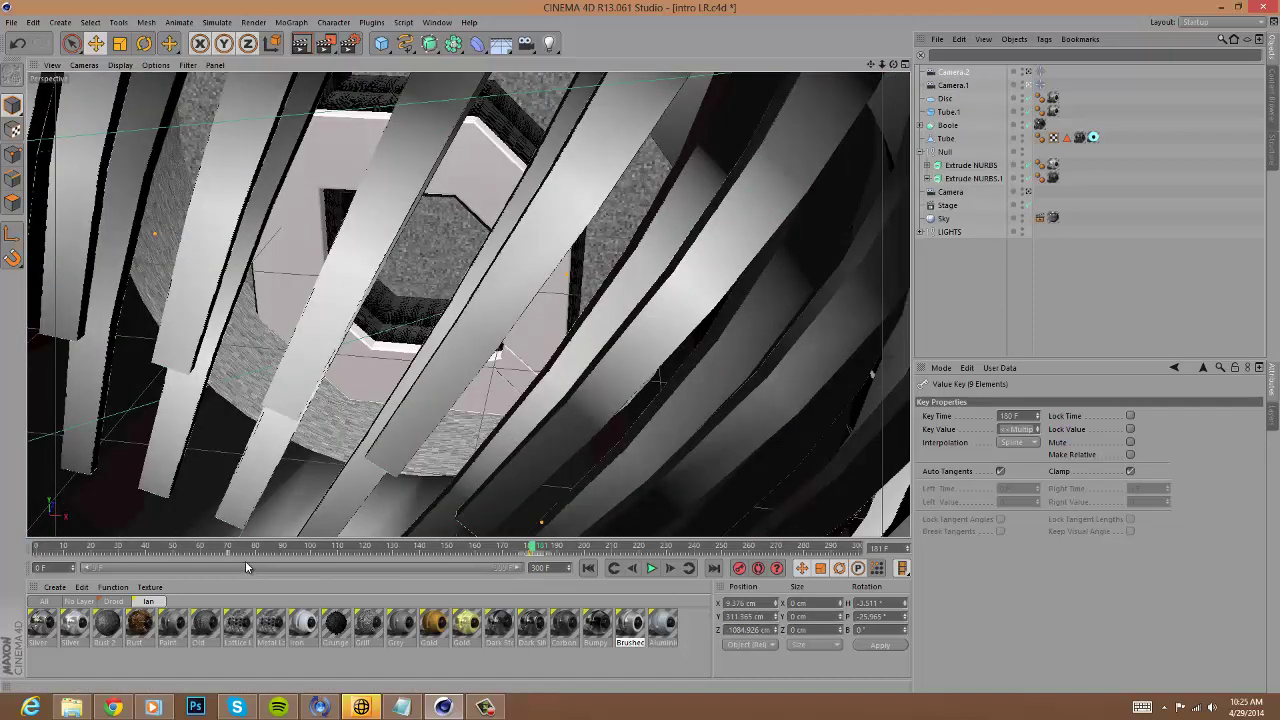
left_click(230, 547)
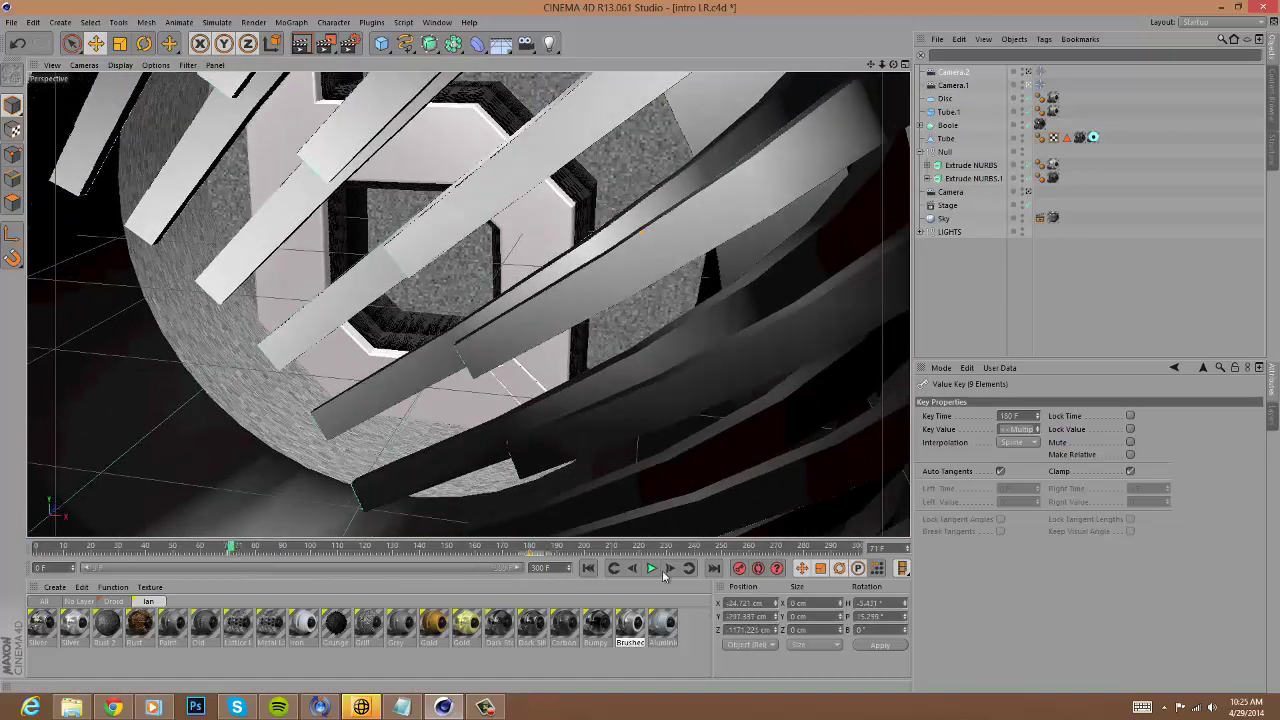
left_click(632, 568)
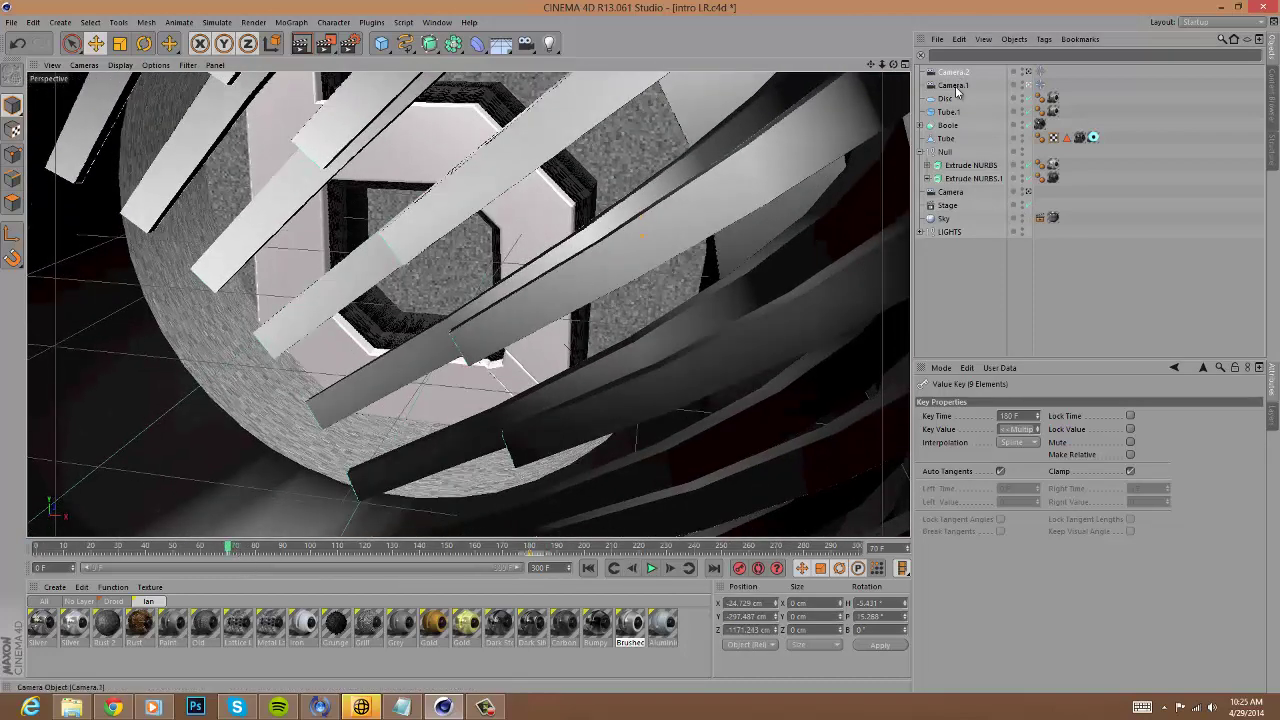
left_click(952, 205)
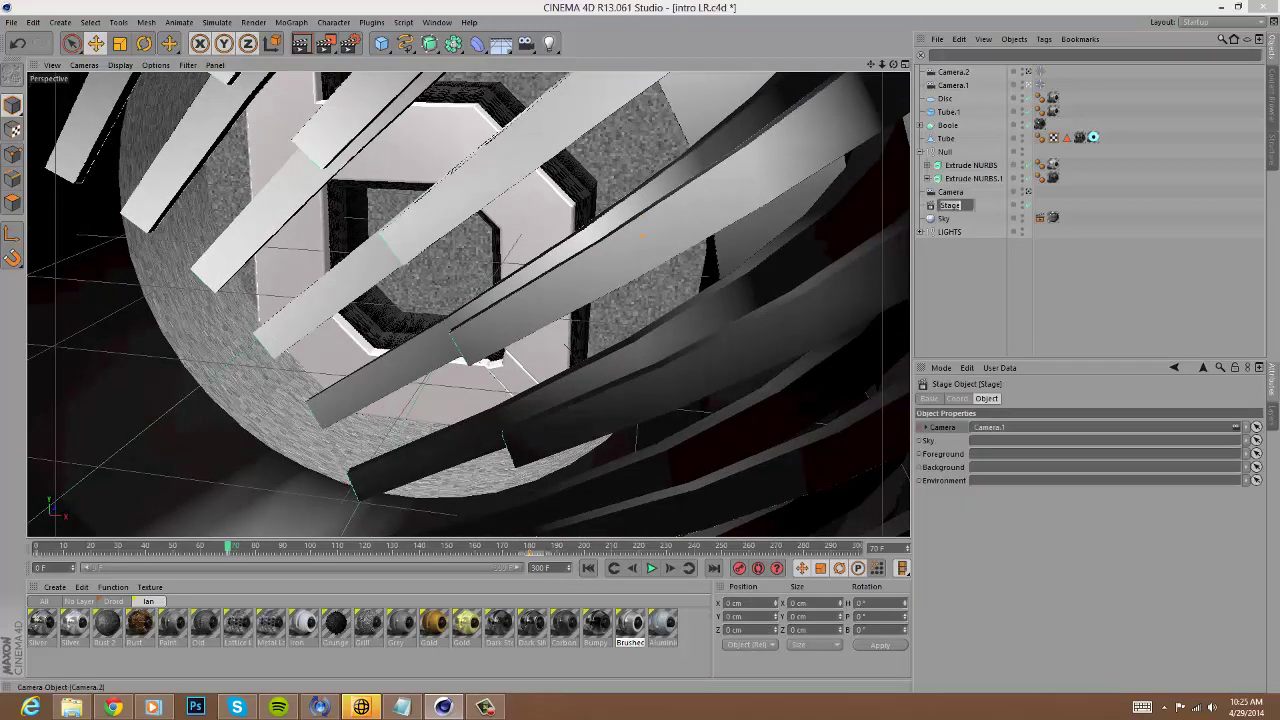
left_click(952, 73)
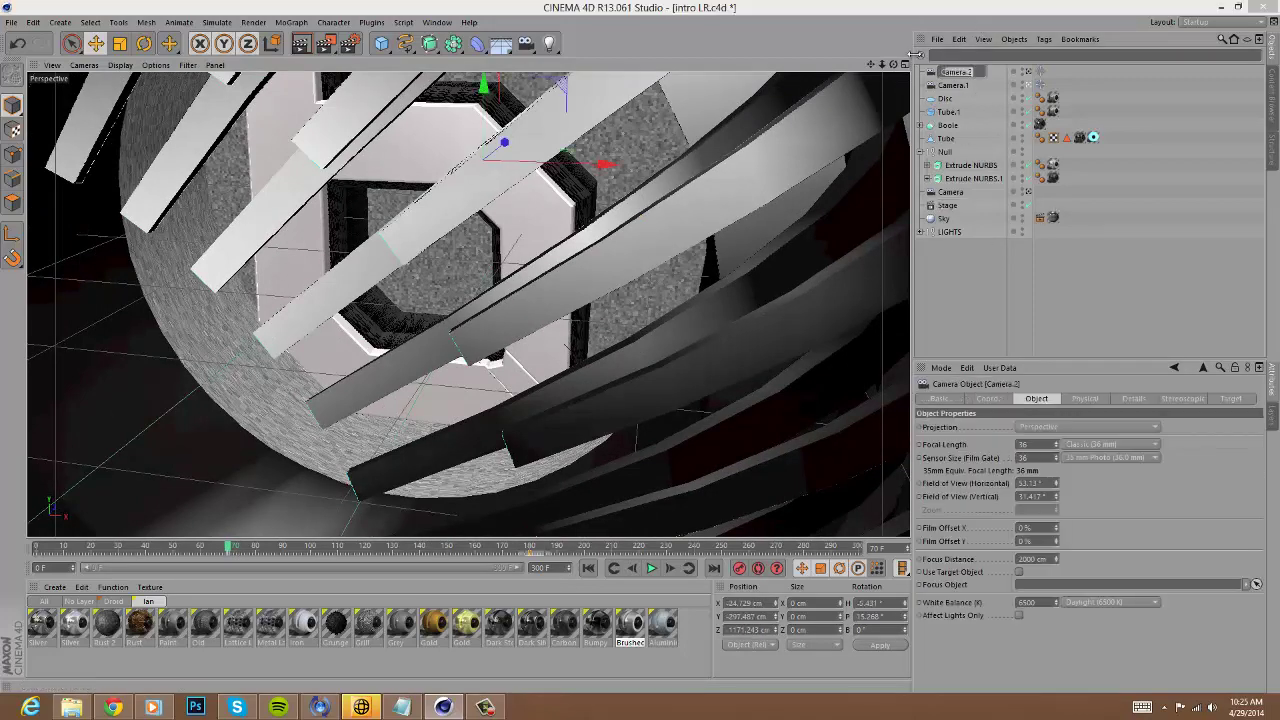
left_click(950, 204)
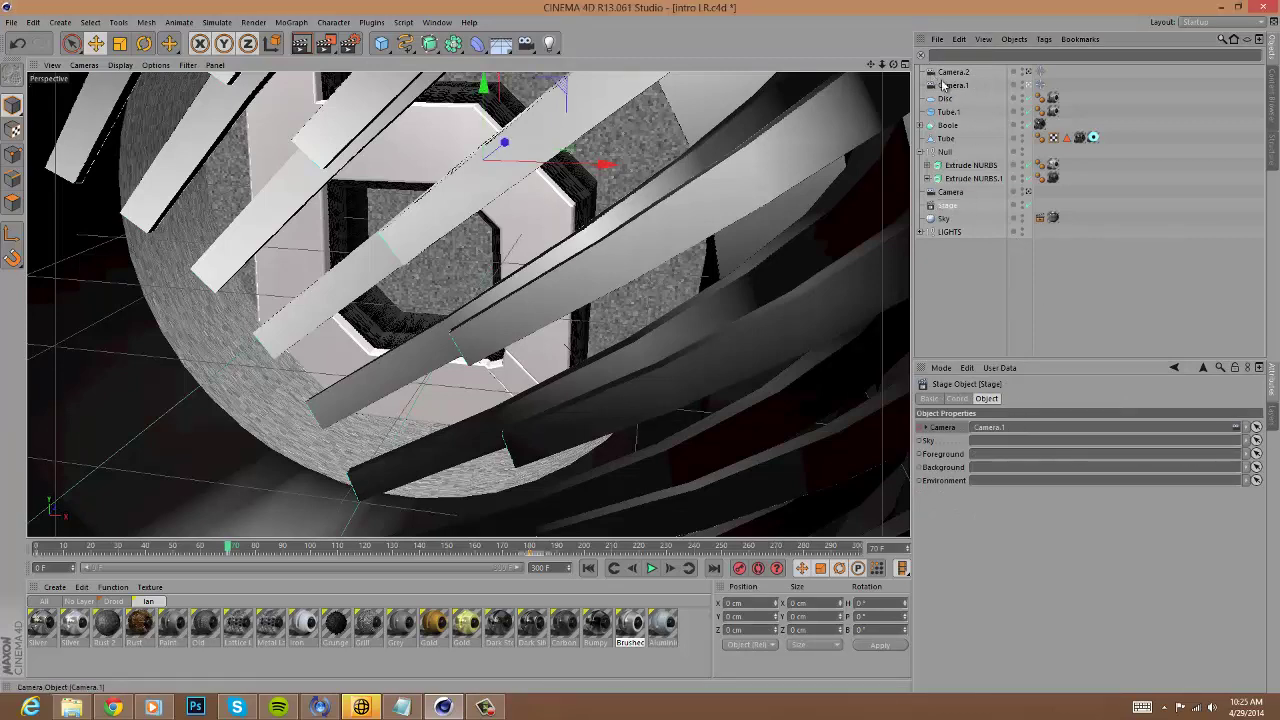
left_click_drag(952, 73, 958, 80)
left_click_drag(994, 428, 990, 428)
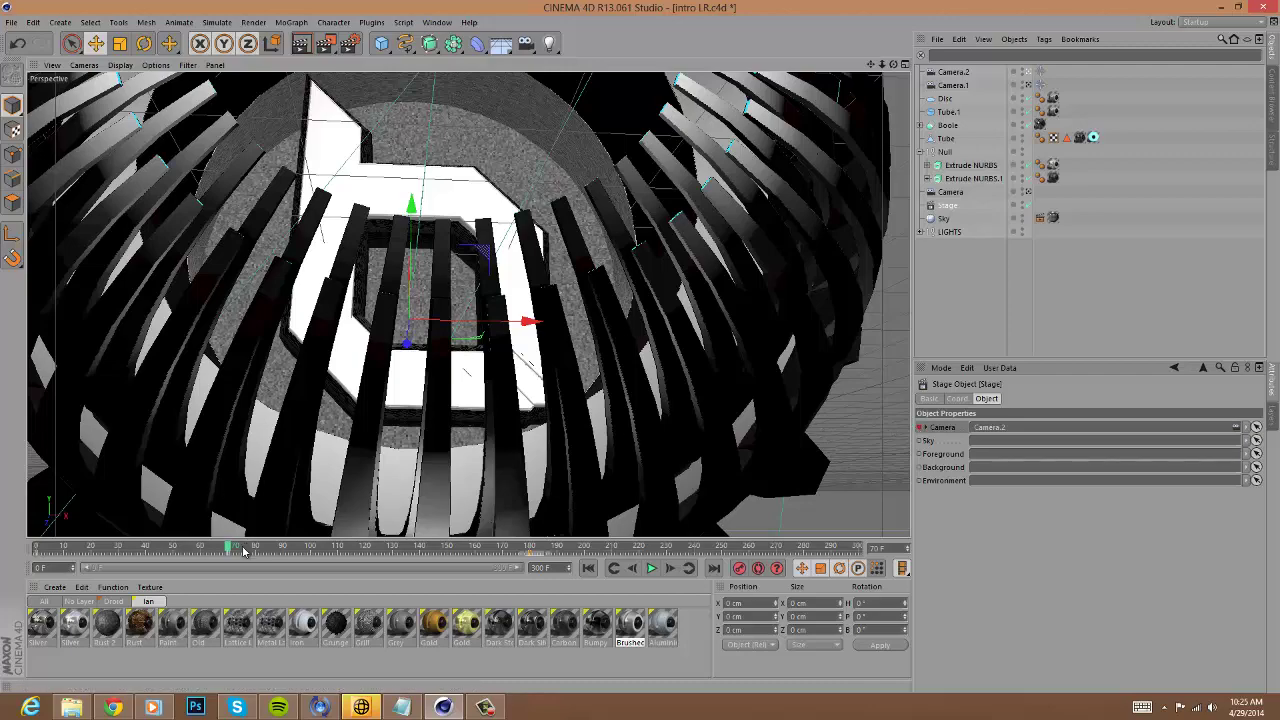
Assign Camera as the Stage's camera at frame 150 and record a keyframe for the property.
left_click_drag(228, 550, 447, 566)
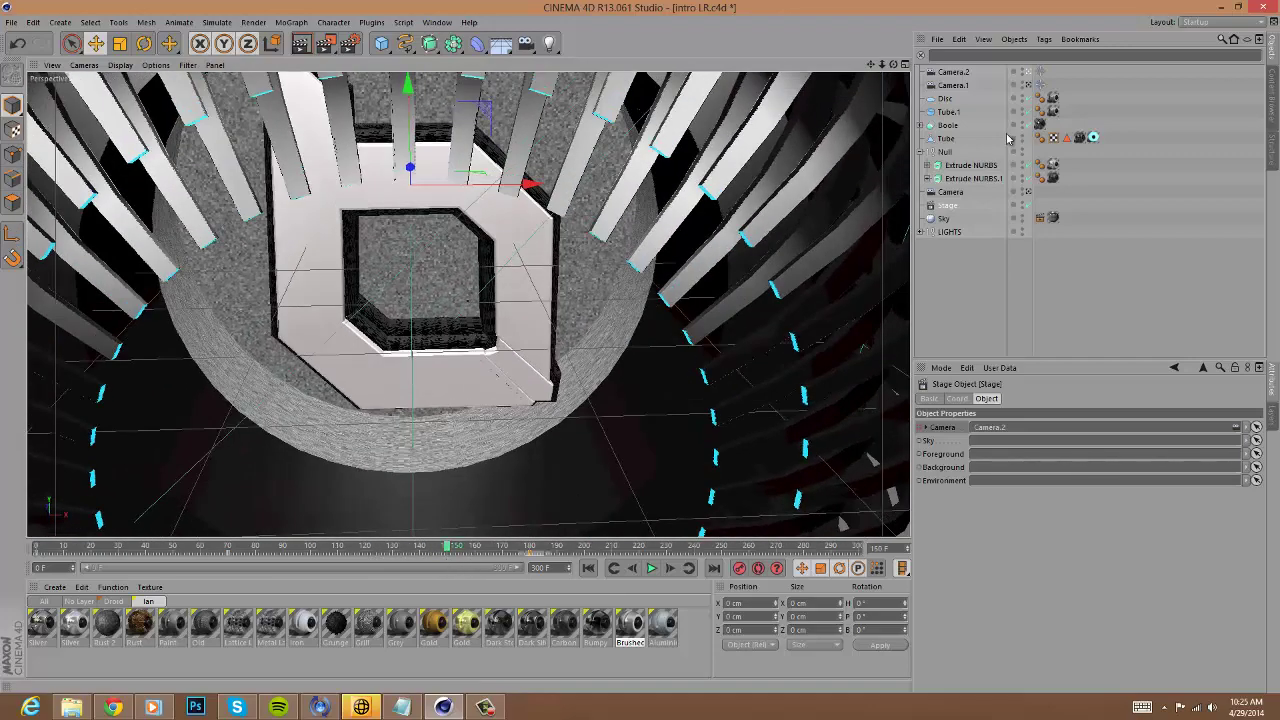
left_click_drag(1014, 236, 1012, 430)
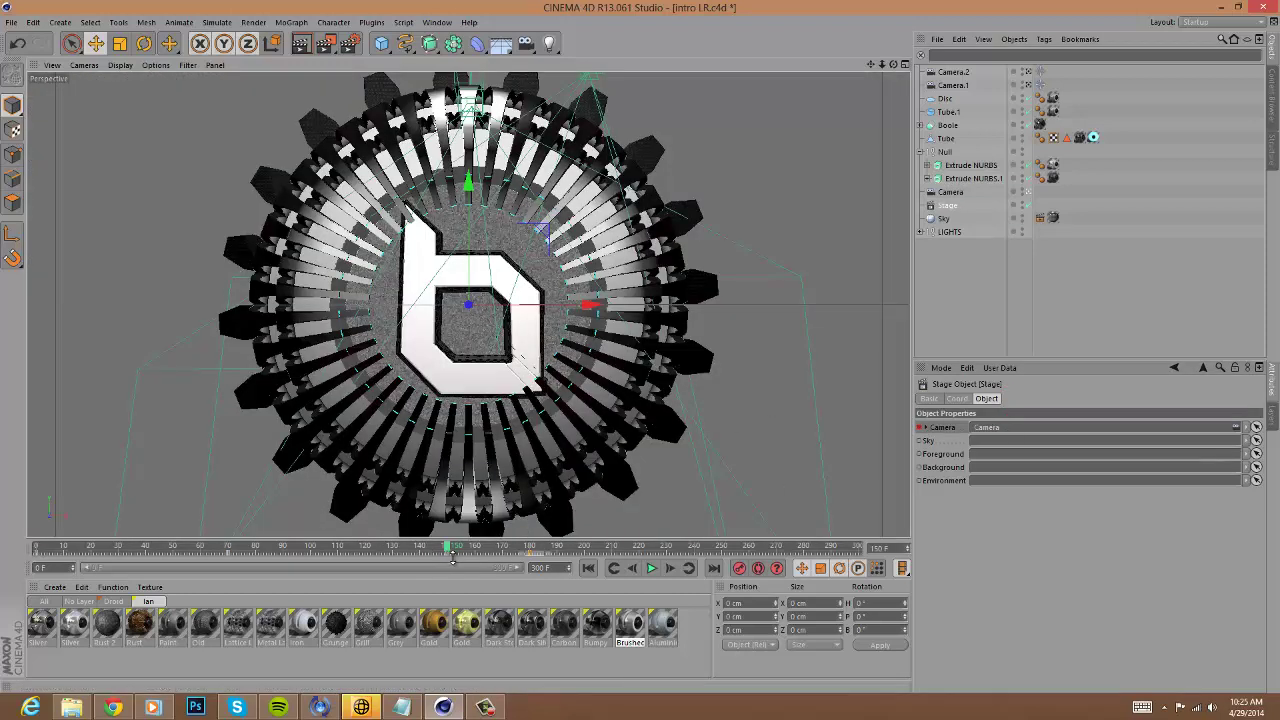
Shift Camera's keyframes earlier on the timeline and check the motion through frame 161.
left_click(955, 192)
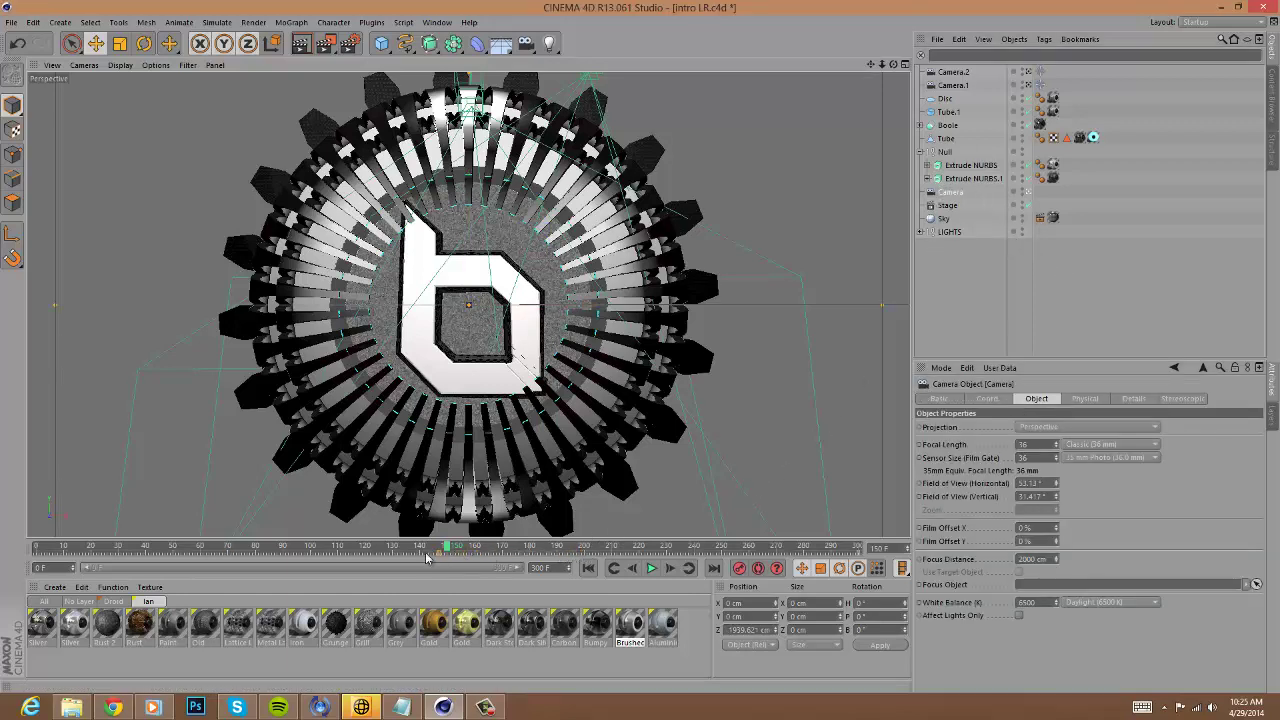
left_click_drag(427, 558, 397, 558)
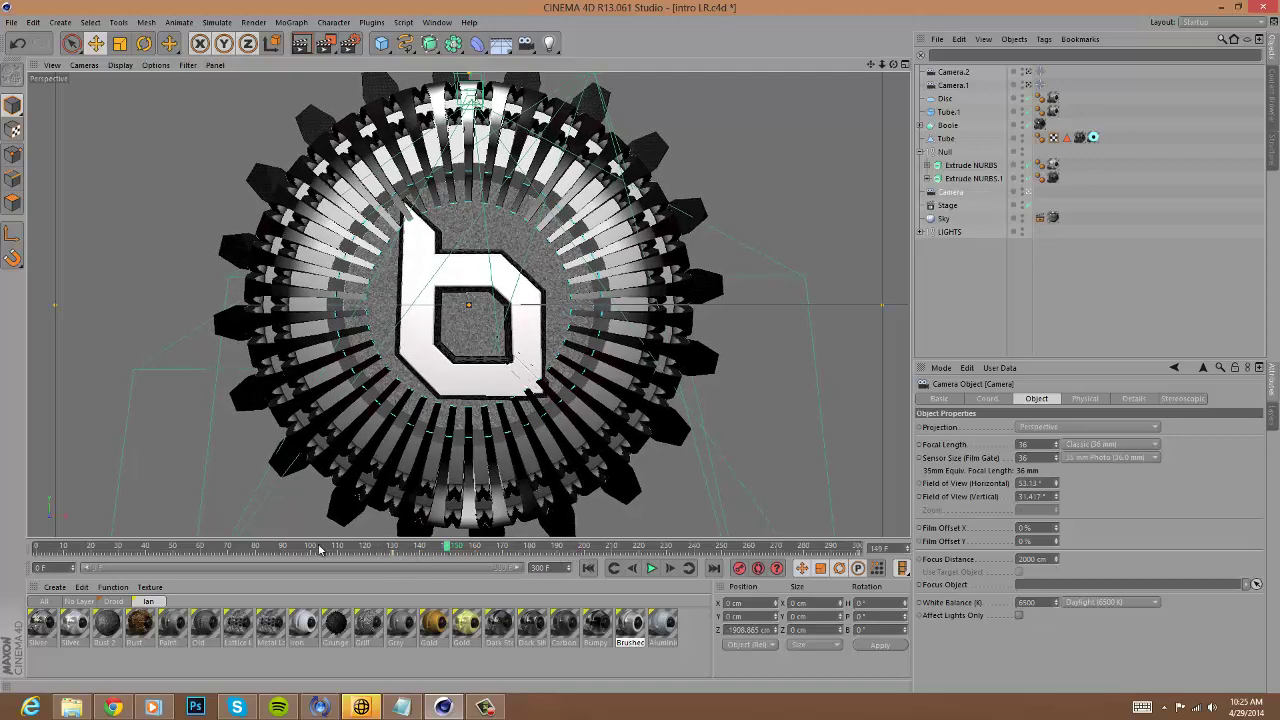
left_click_drag(320, 548, 380, 549)
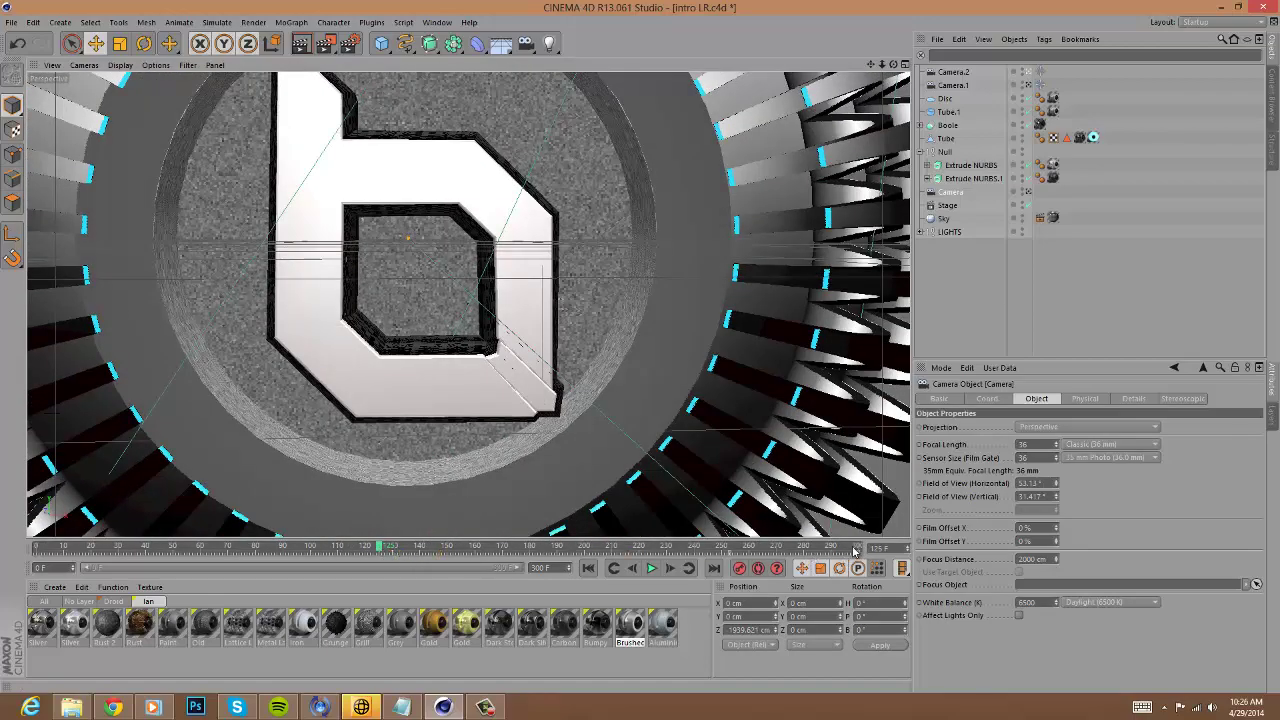
left_click_drag(452, 556, 350, 554)
left_click_drag(380, 547, 504, 557)
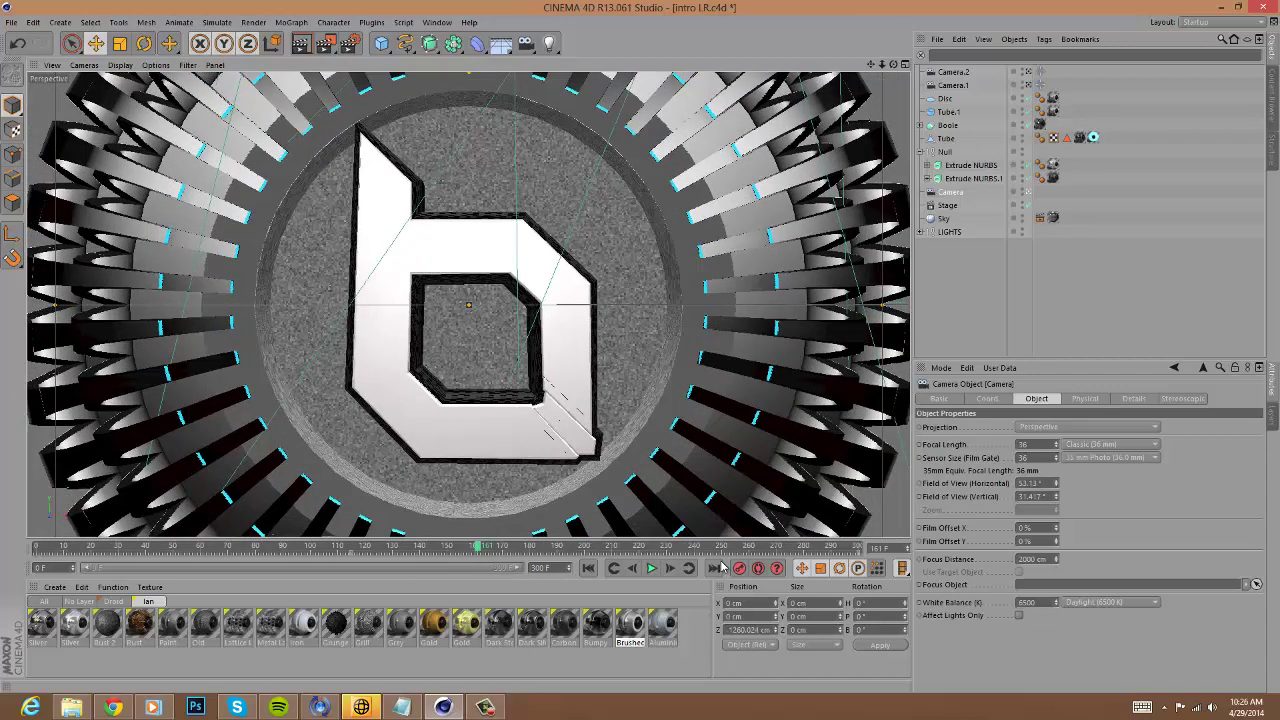
Set Camera's end keyframe to frame 160 on the timeline.
left_click(476, 554)
left_click_drag(476, 548, 471, 548)
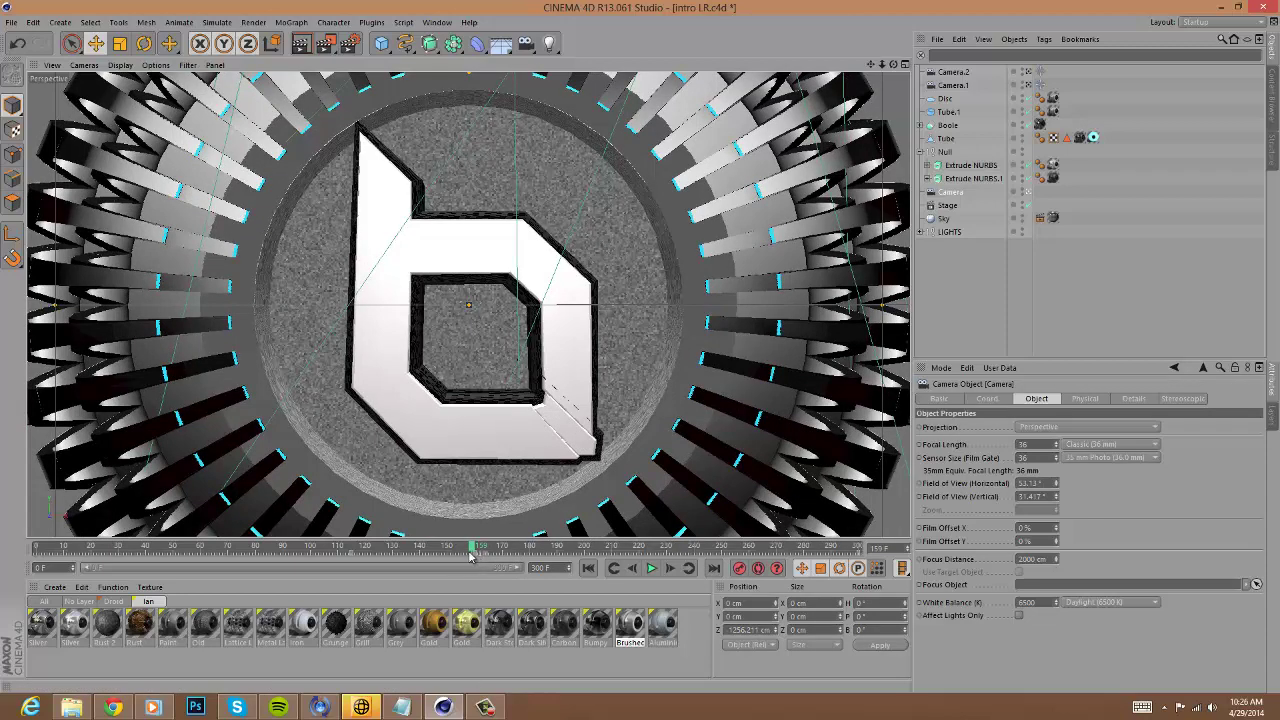
left_click_drag(473, 555, 476, 555)
left_click(476, 557)
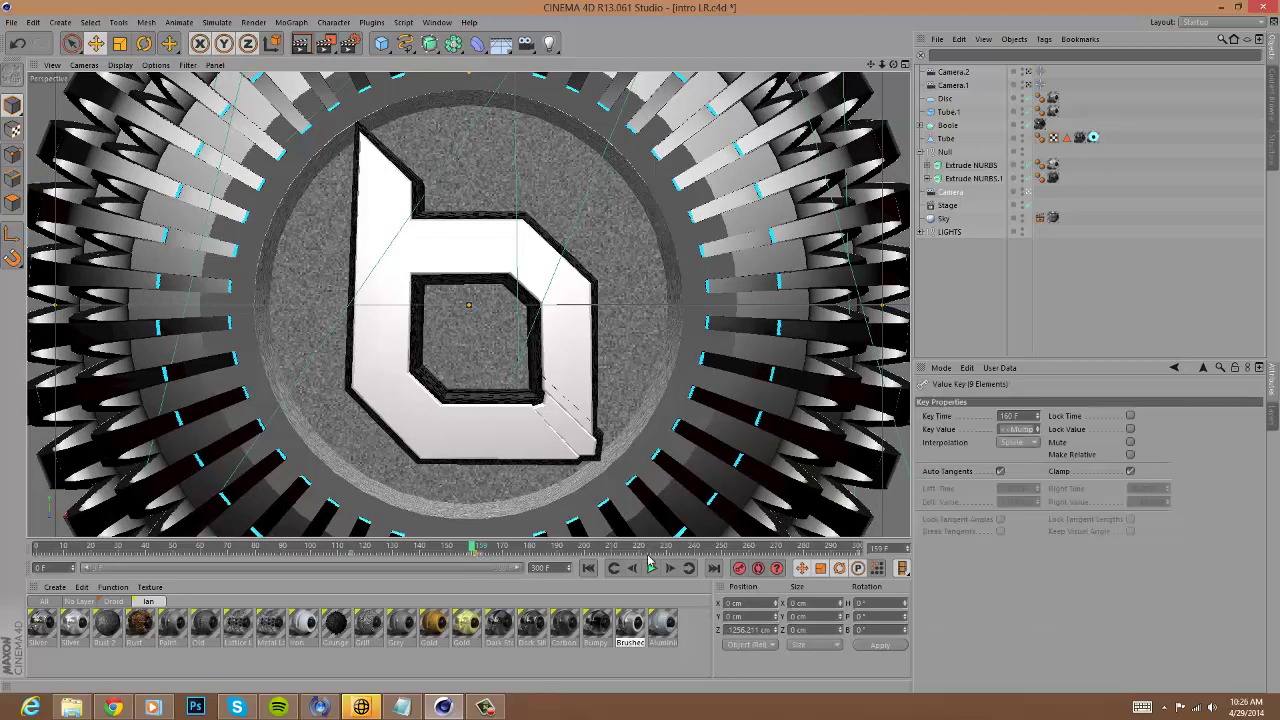
Dolly Camera closer to the logo at frame 160, to about Z -1008 cm, record a keyframe and check it.
left_click(670, 568)
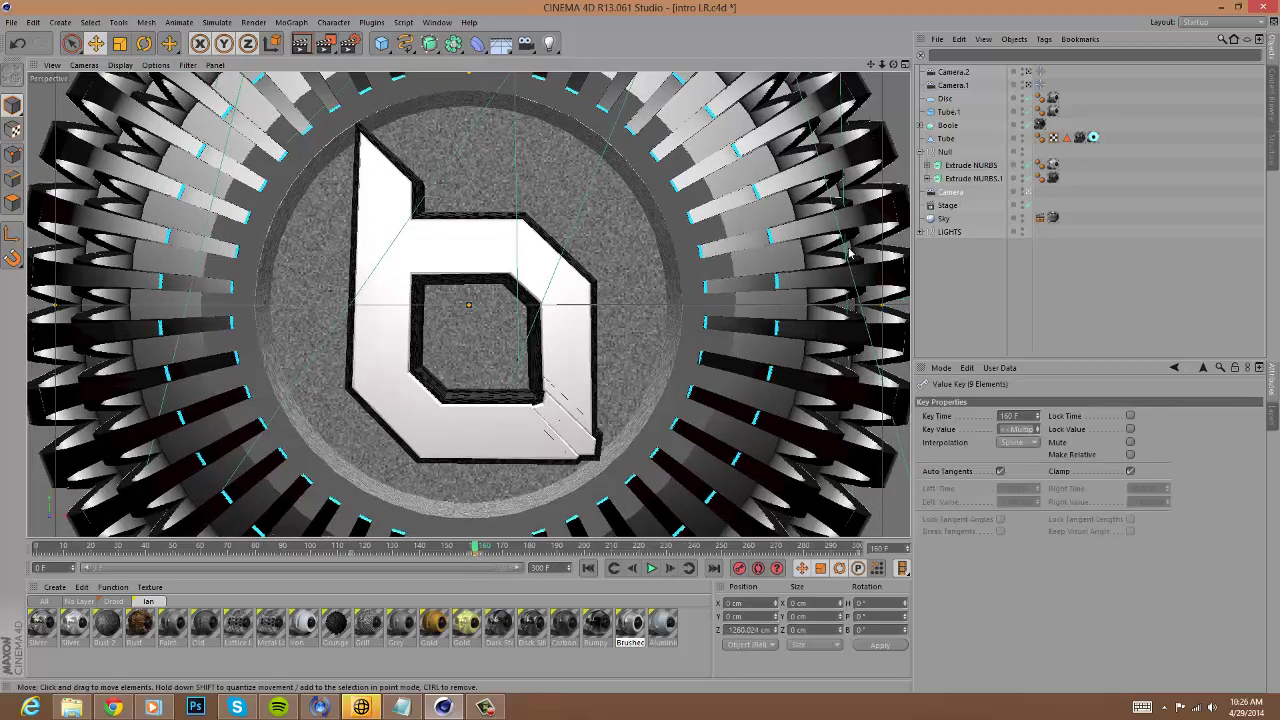
scroll(643, 351, "up", 5)
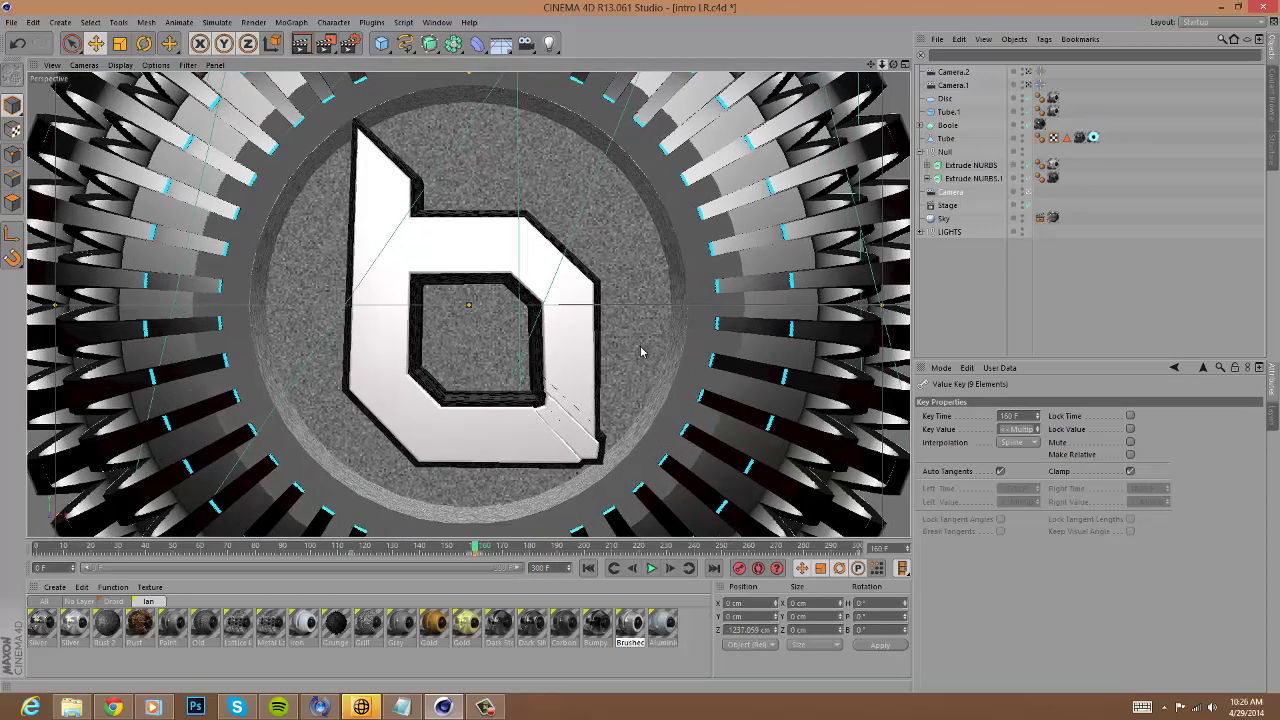
scroll(643, 351, "up", 4)
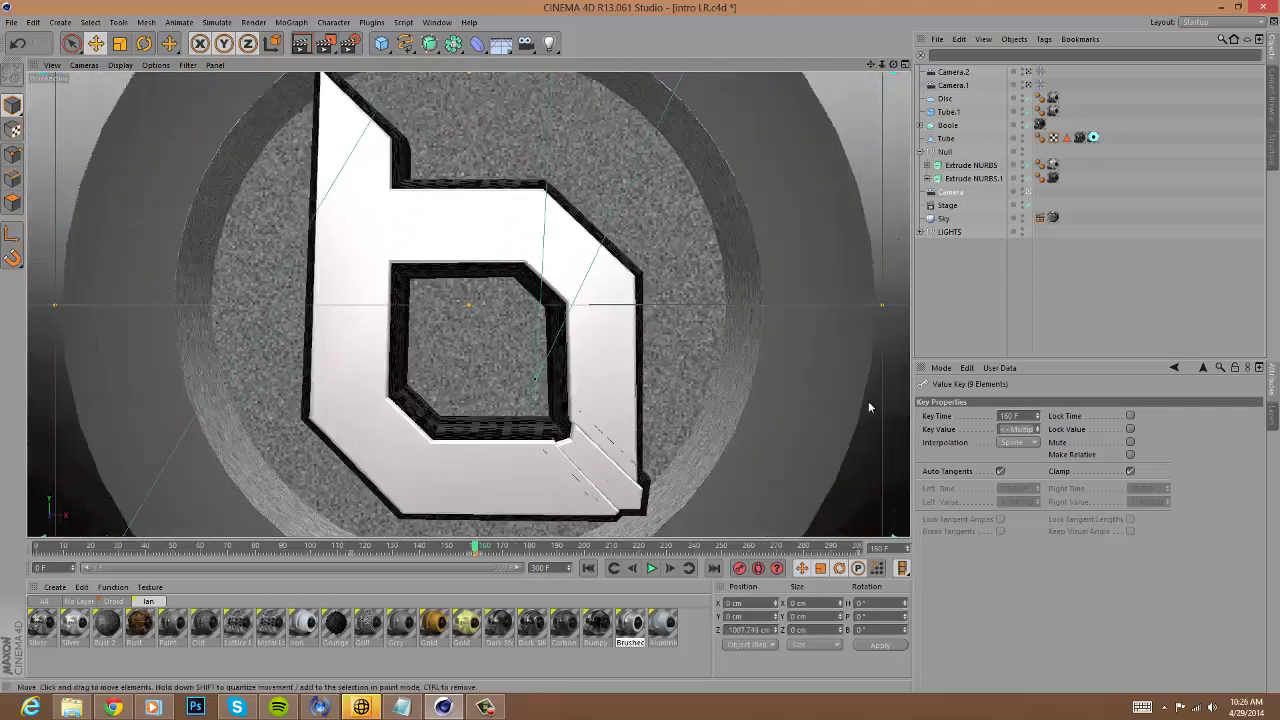
left_click(740, 567)
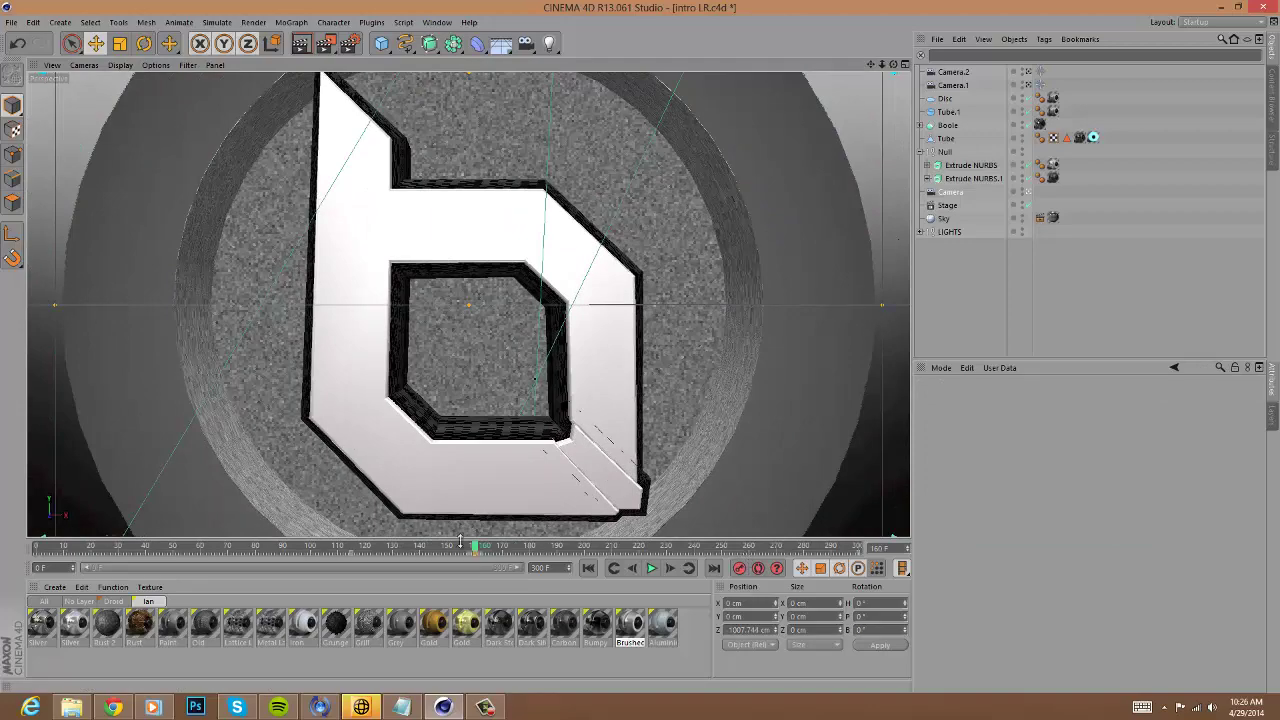
mouse_move(475, 547)
left_mouse_down()
mouse_move(330, 548)
mouse_move(680, 555)
mouse_move(455, 566)
mouse_move(474, 566)
left_mouse_up()
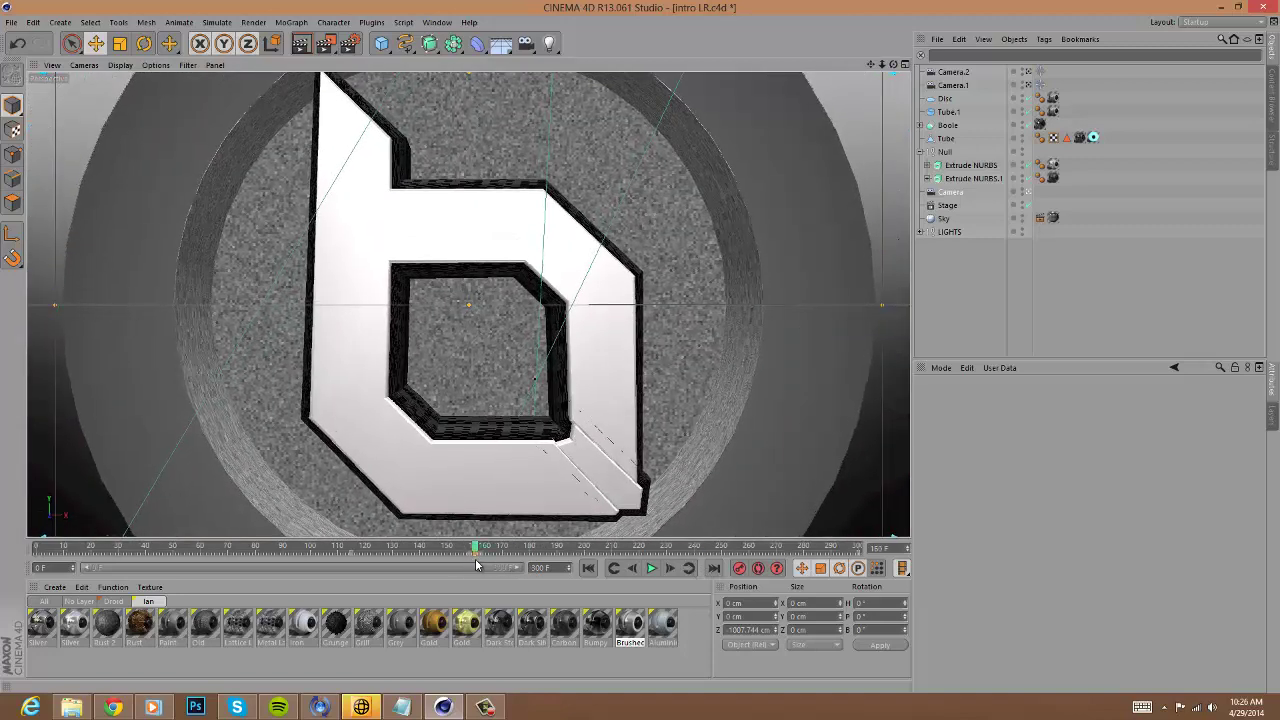
Add a MoText object and set its text to "Scarce".
left_click(291, 23)
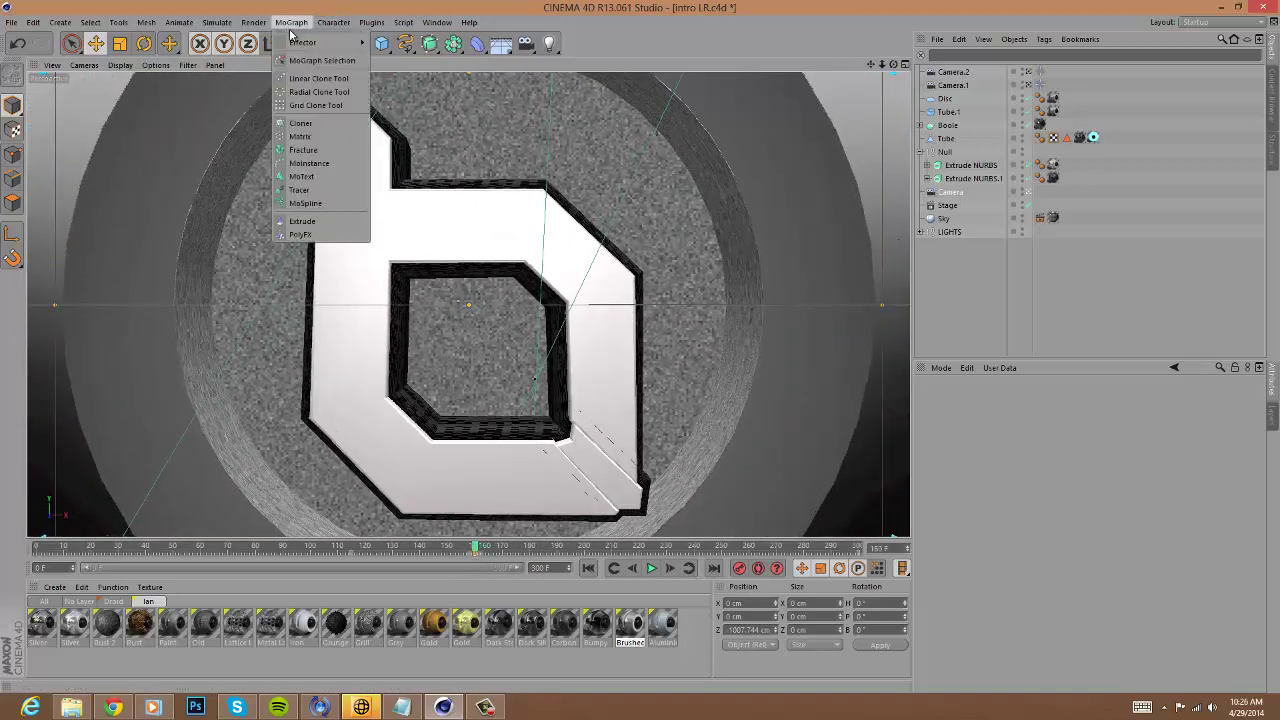
left_click(301, 176)
left_click(986, 398)
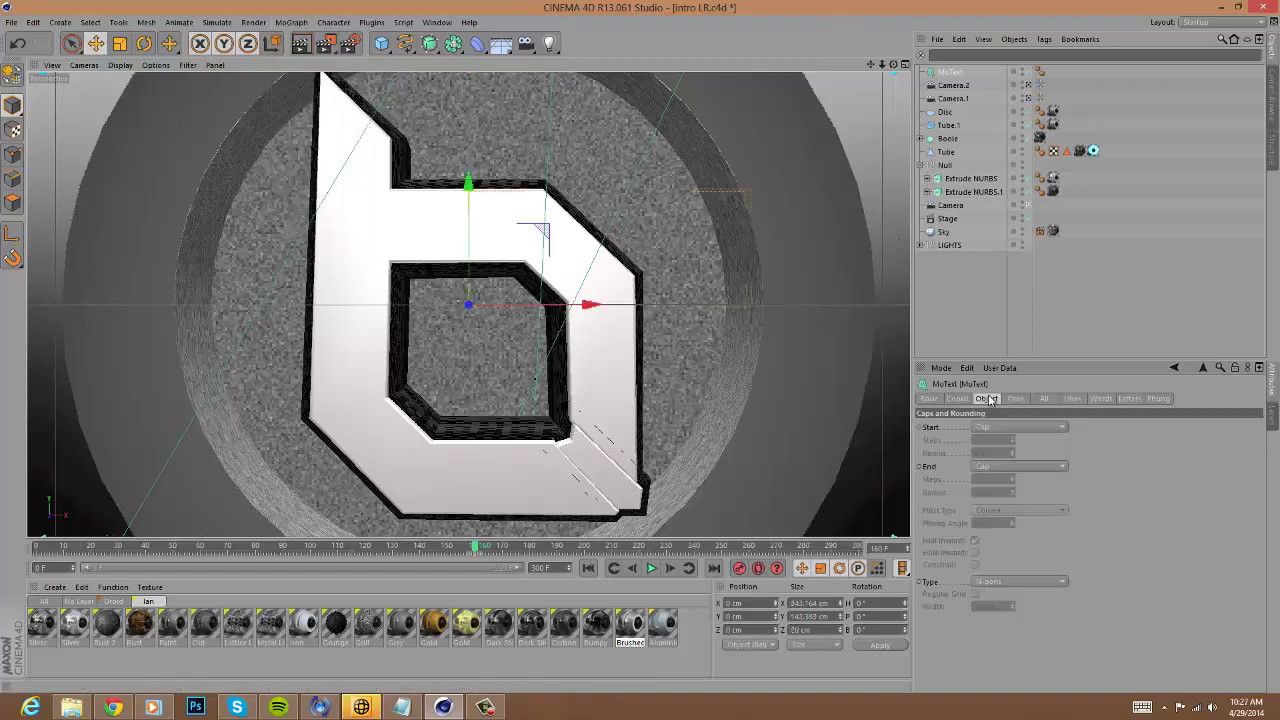
double_click(982, 457)
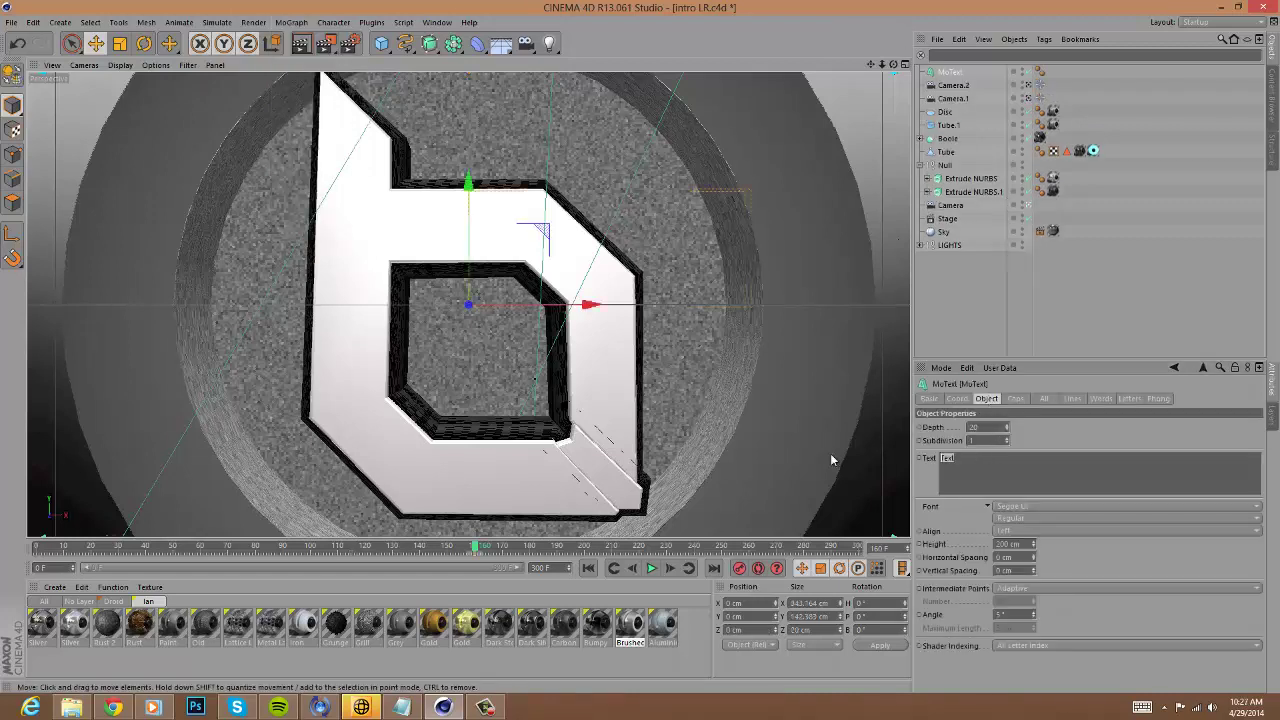
type("Scarce")
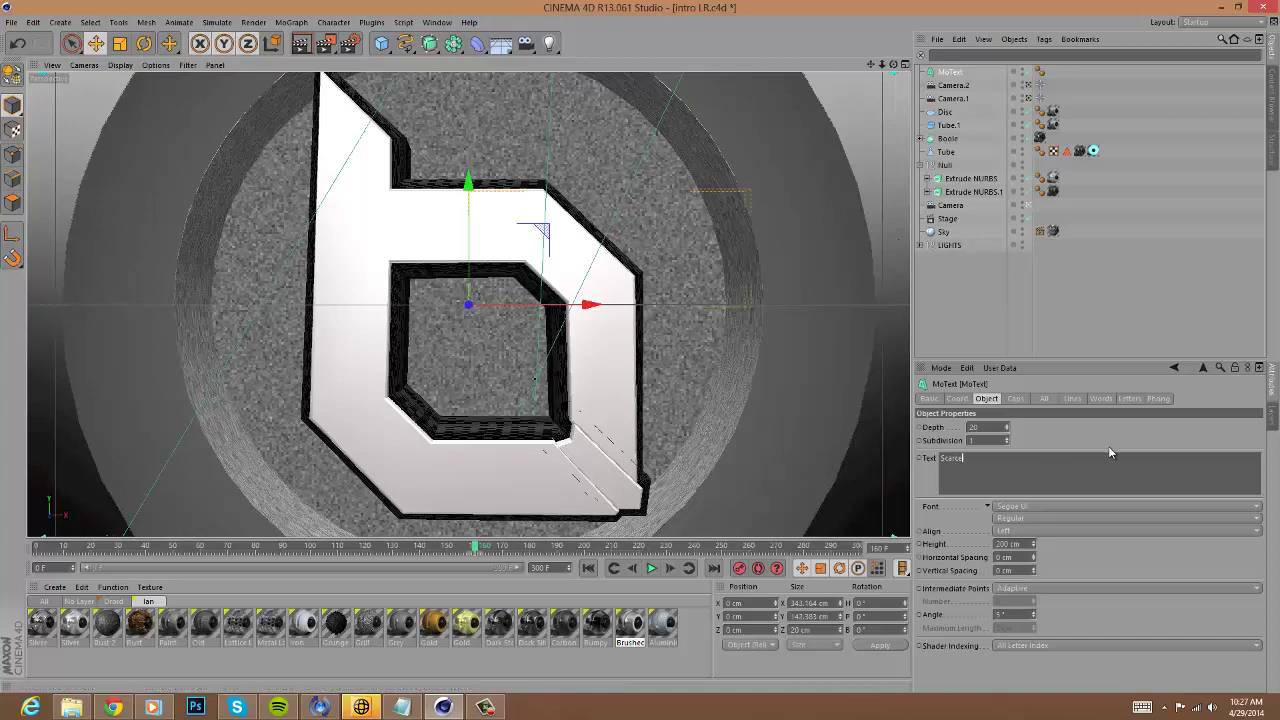
Move the text forward to about Z -579 cm using the four-view layout and scale it down to about 55 cm high.
middle_click(717, 131)
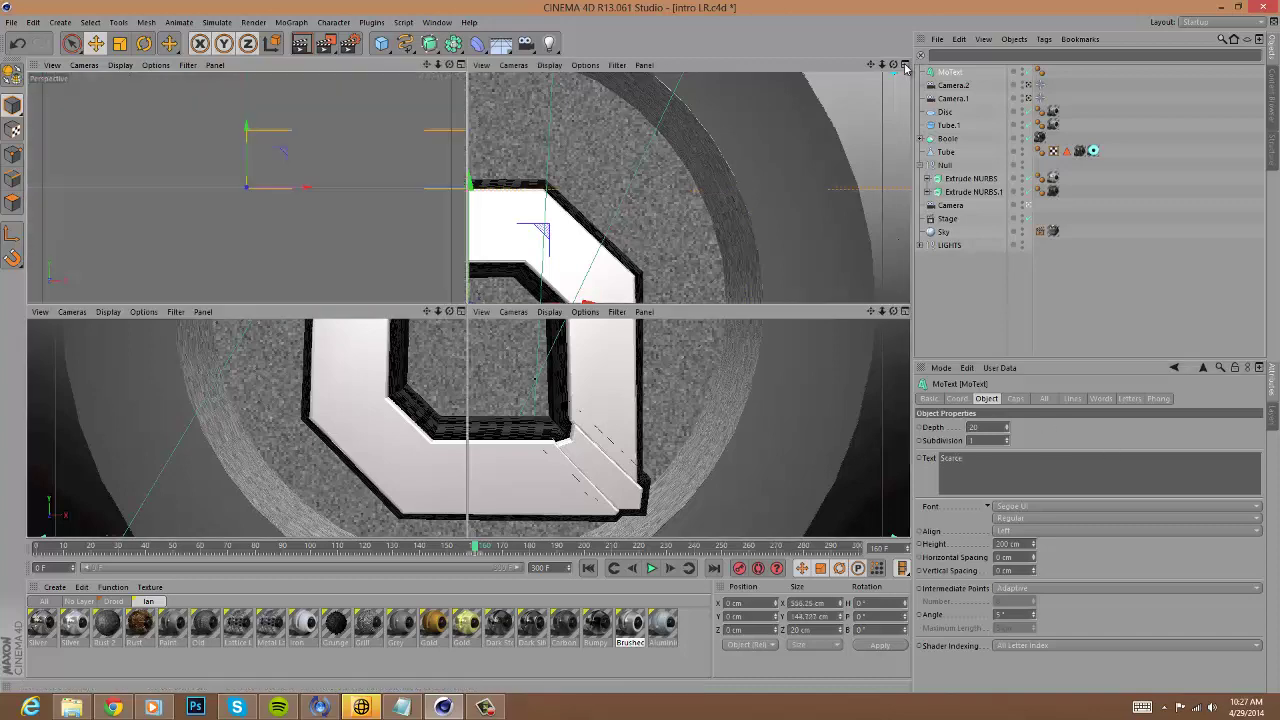
left_click_drag(697, 84, 690, 222)
left_click(120, 45)
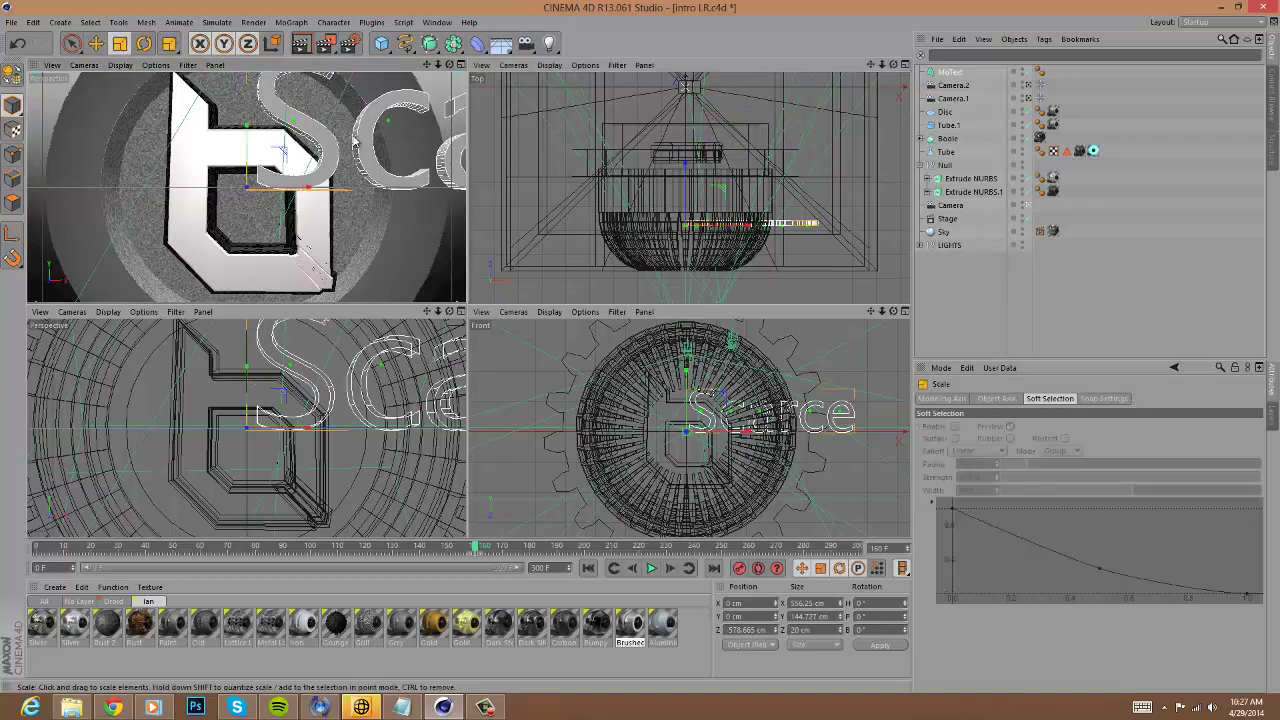
left_click_drag(354, 138, 111, 184)
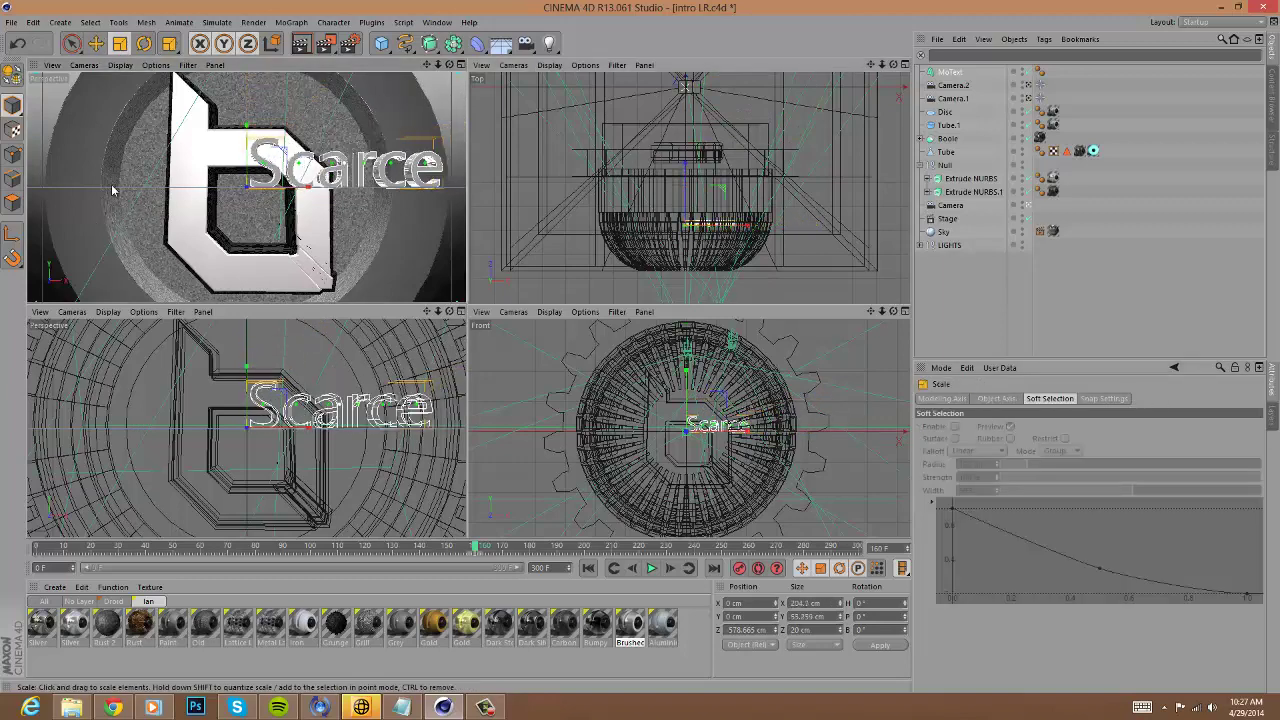
Centre the text across the logo at about X -97 cm, Y -47 cm and try the Tarrget font on it.
key("e")
left_click_drag(362, 414, 271, 460)
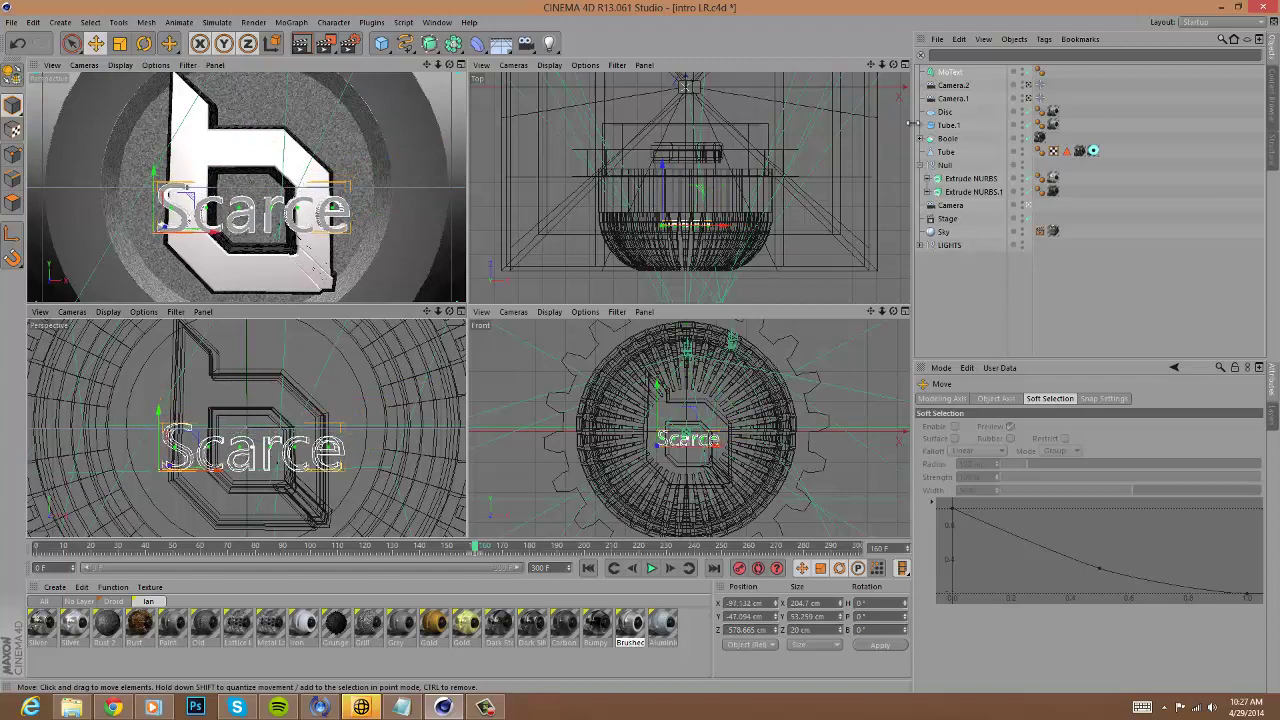
double_click(944, 74)
left_click(1028, 509)
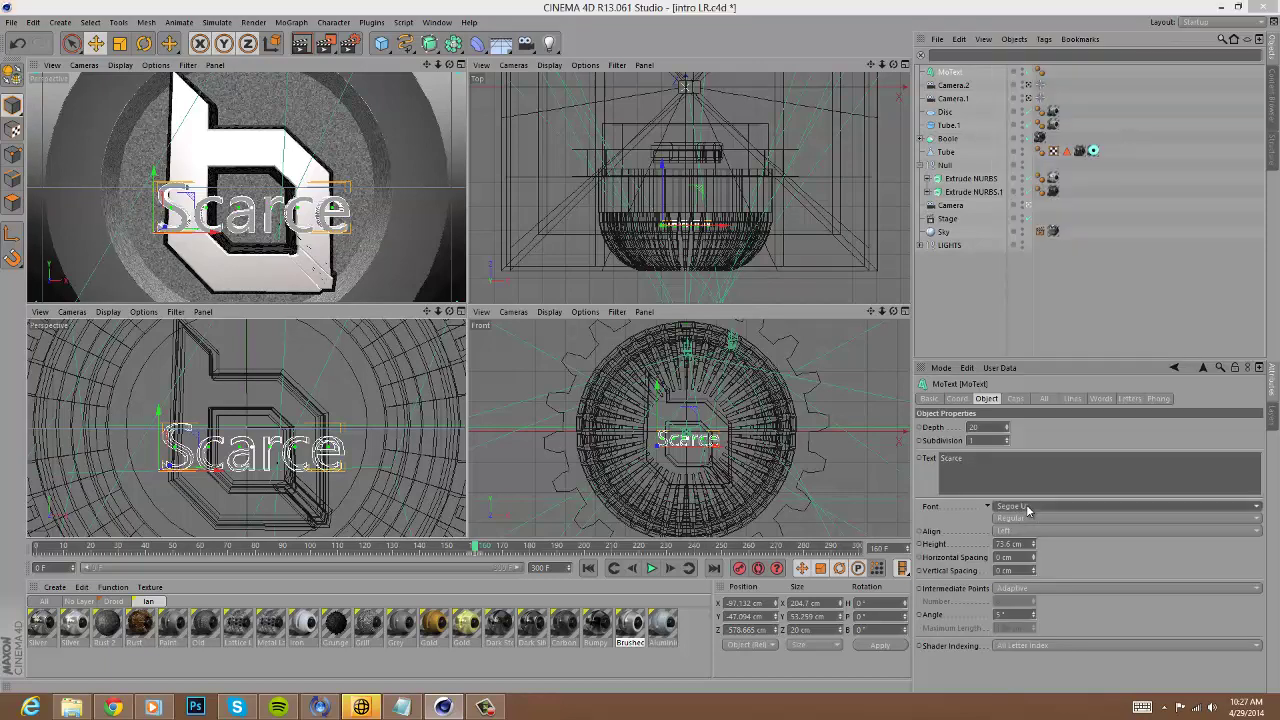
left_click(1028, 507)
scroll(1186, 479, "down", 17)
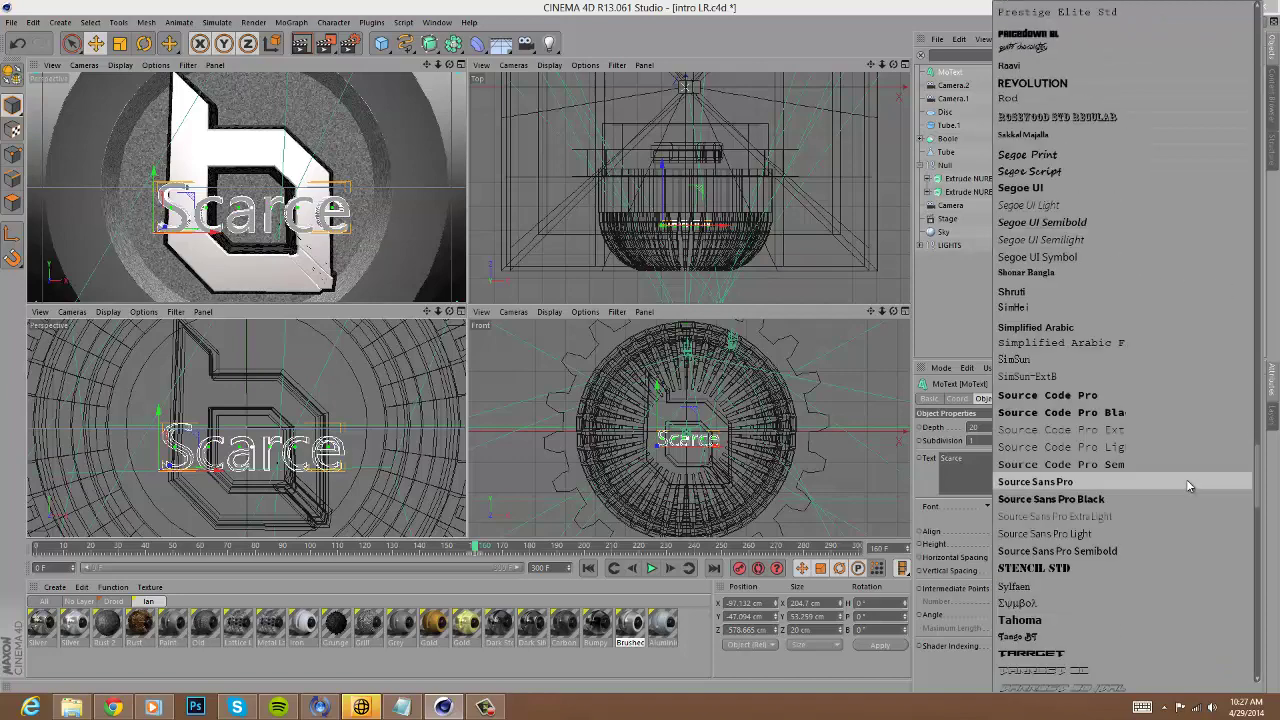
left_click(1110, 94)
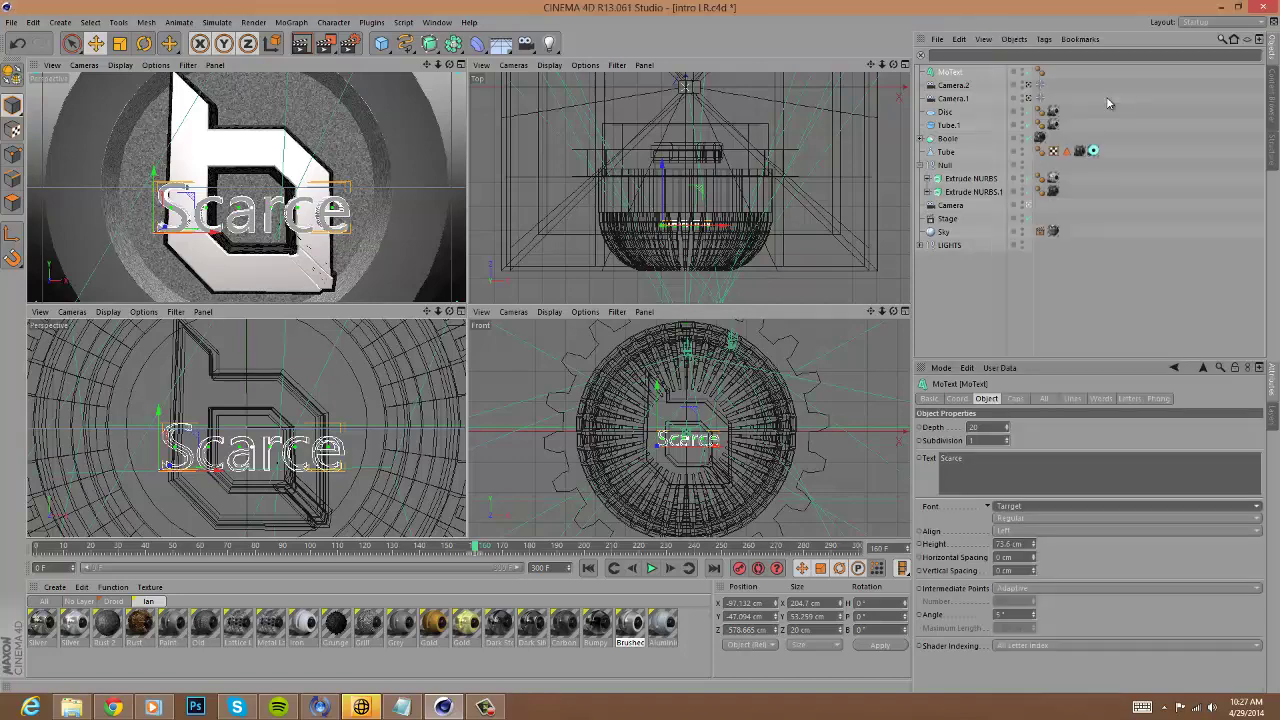
Change the text's font to Transformers Movie and scale the text down to about 222 cm wide.
left_click(1068, 505)
scroll(1090, 561, "down", 10)
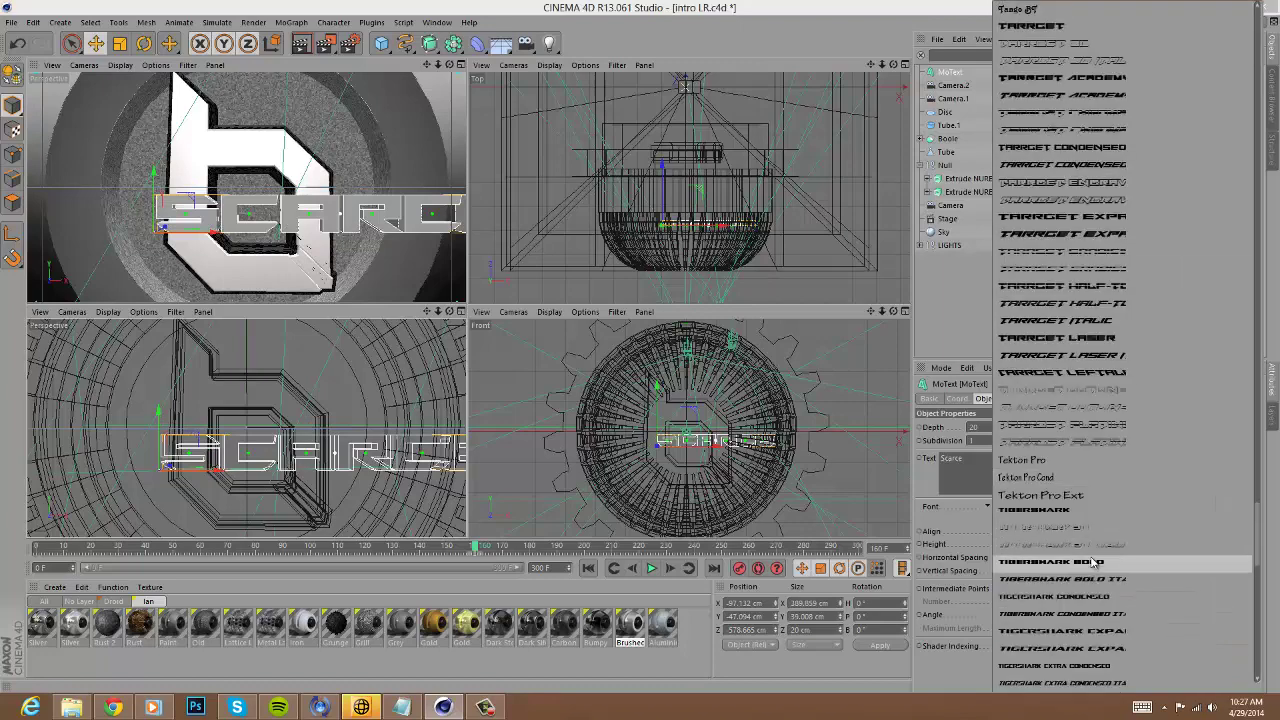
scroll(1092, 562, "down", 5)
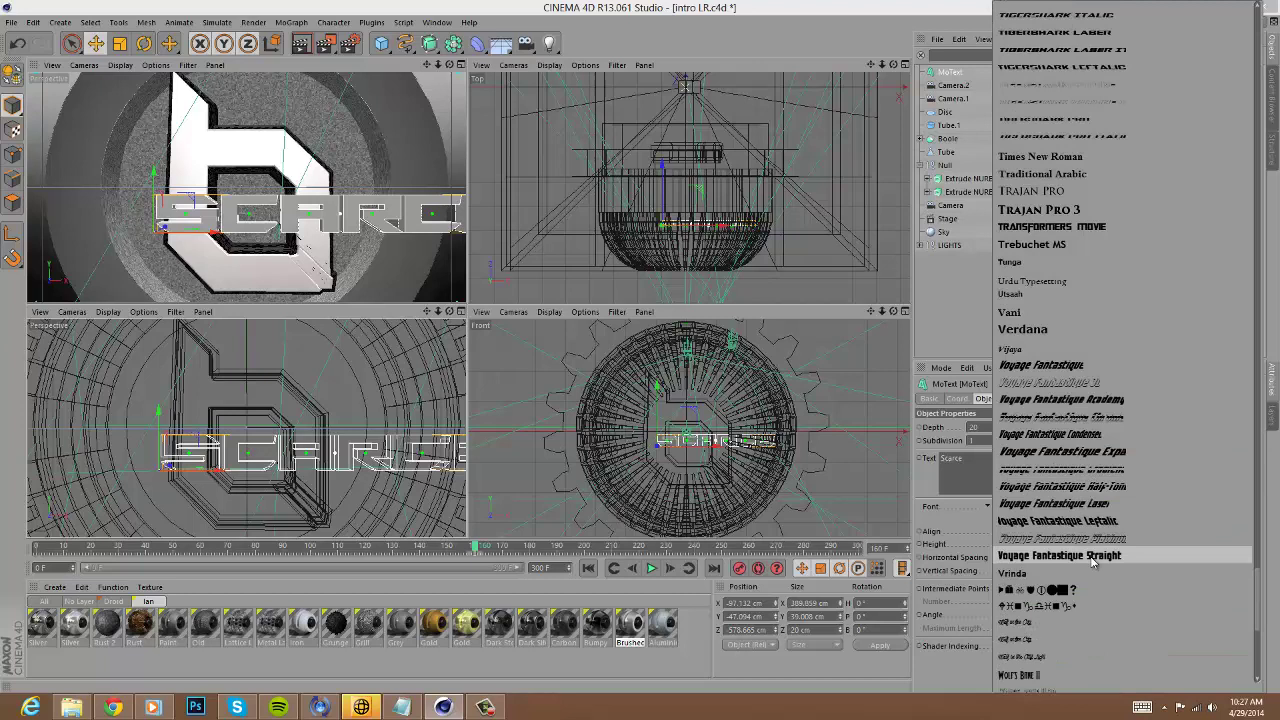
left_click(1051, 229)
left_click(1051, 230)
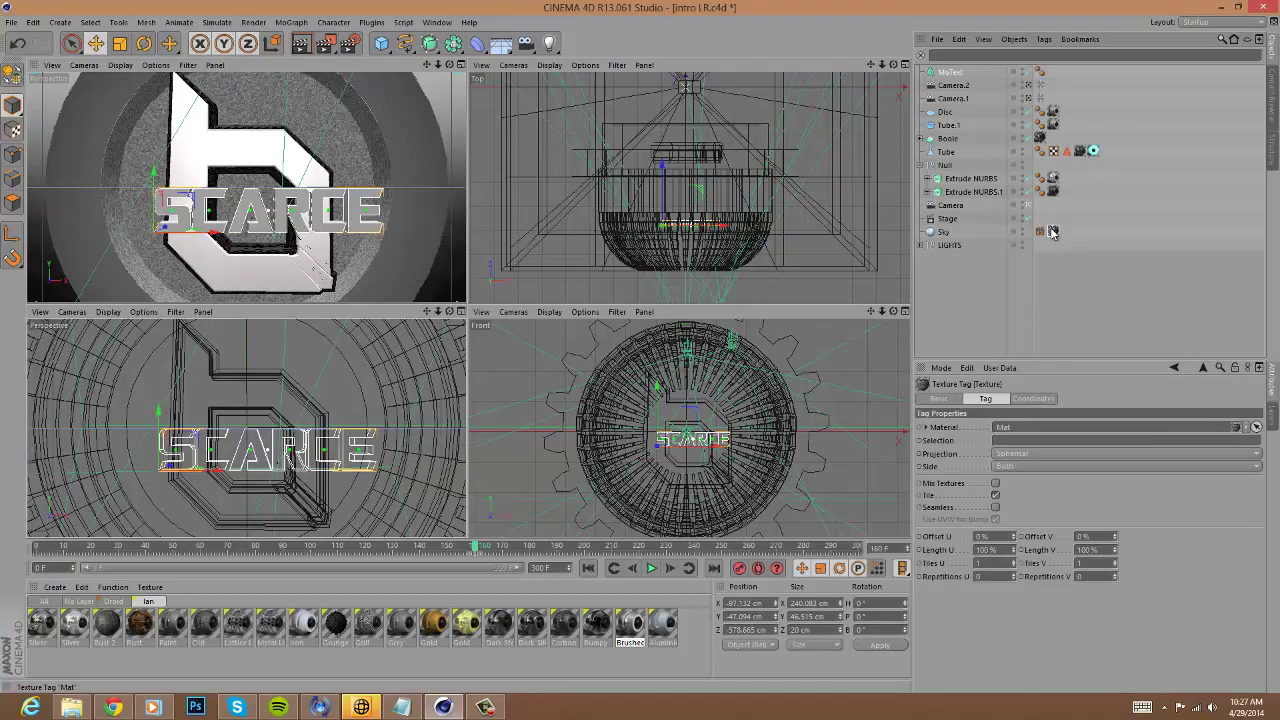
left_click(119, 43)
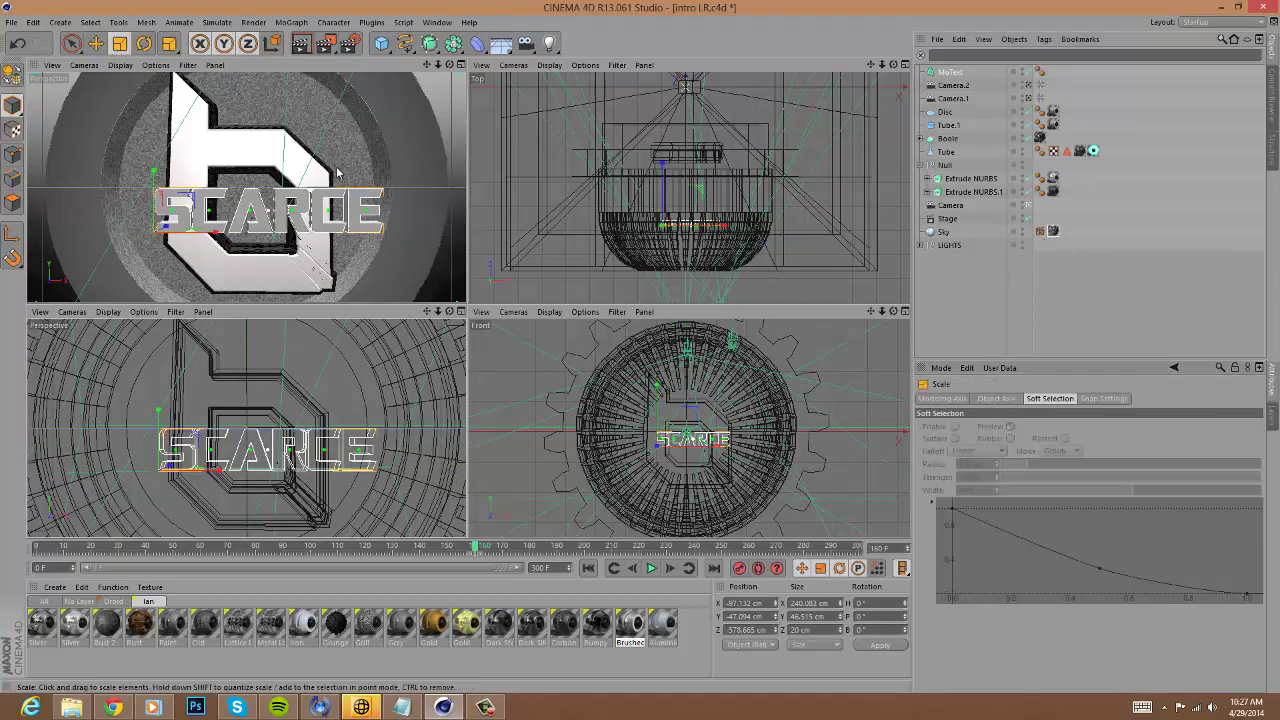
left_click_drag(318, 180, 291, 178)
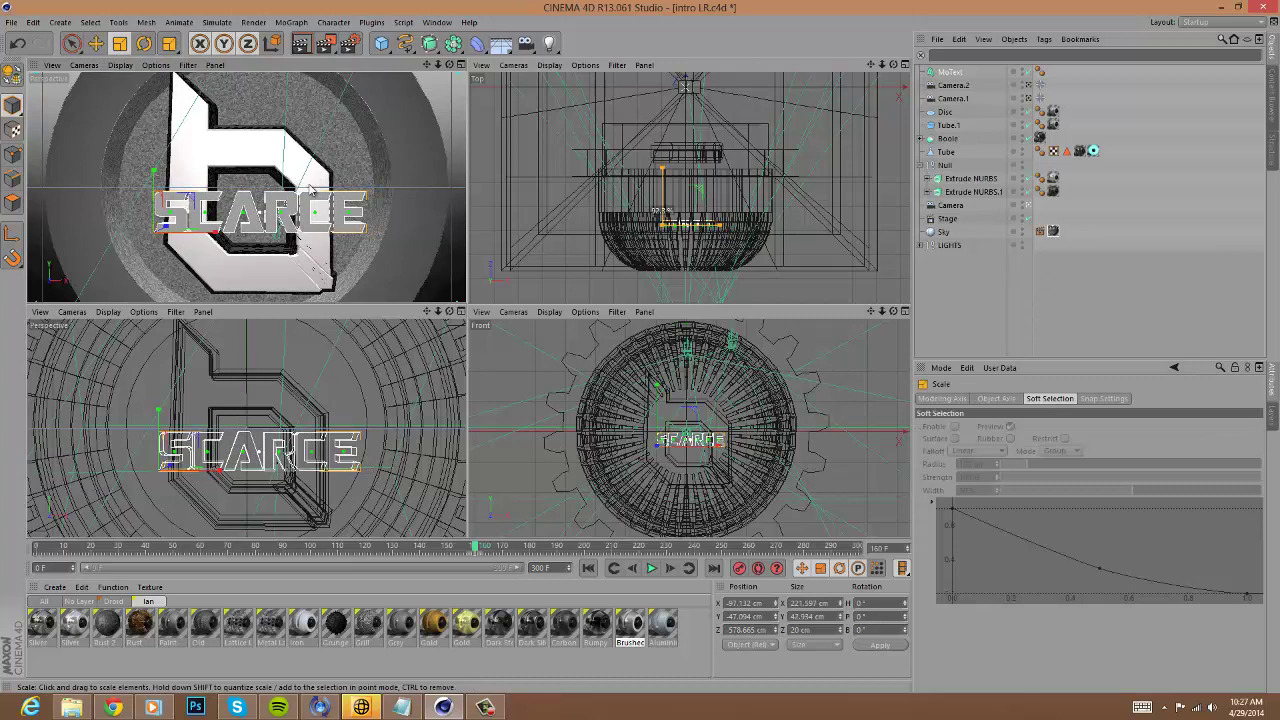
Create a new blank material and apply the existing dark material just before Carbon to the MoText object.
left_click(950, 72)
key("ctrl+n")
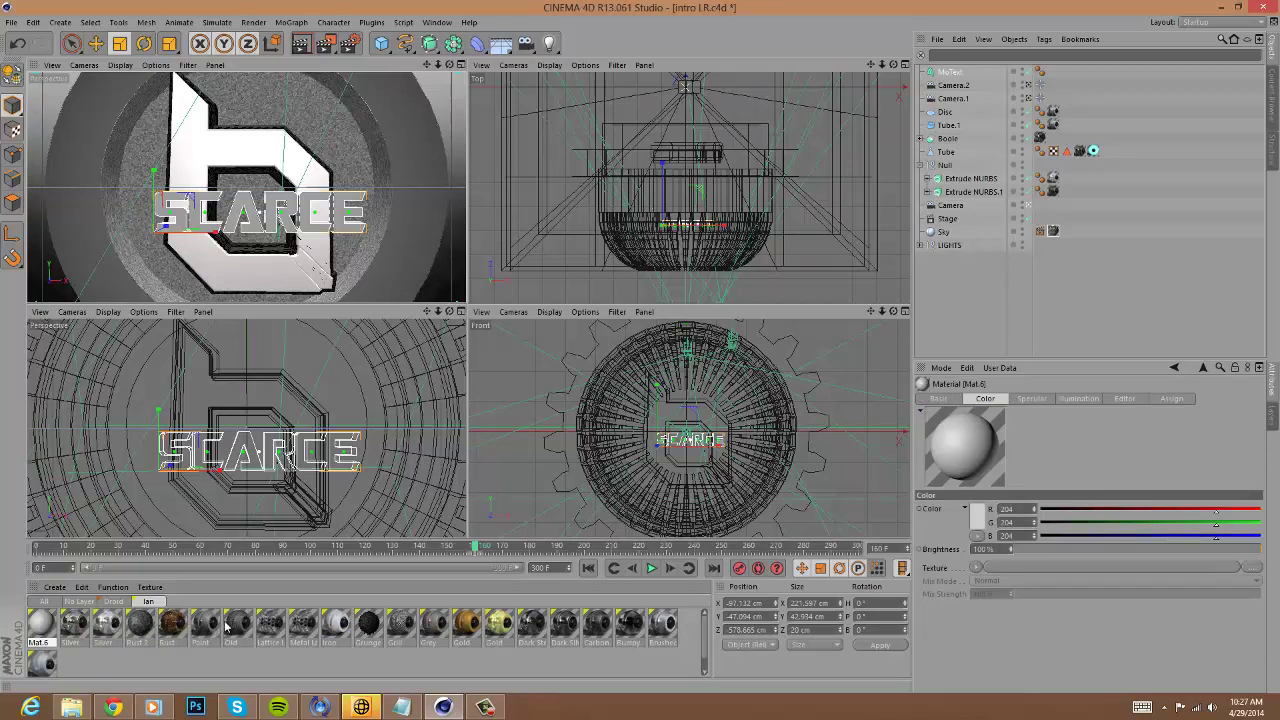
double_click(565, 625)
left_click(581, 92)
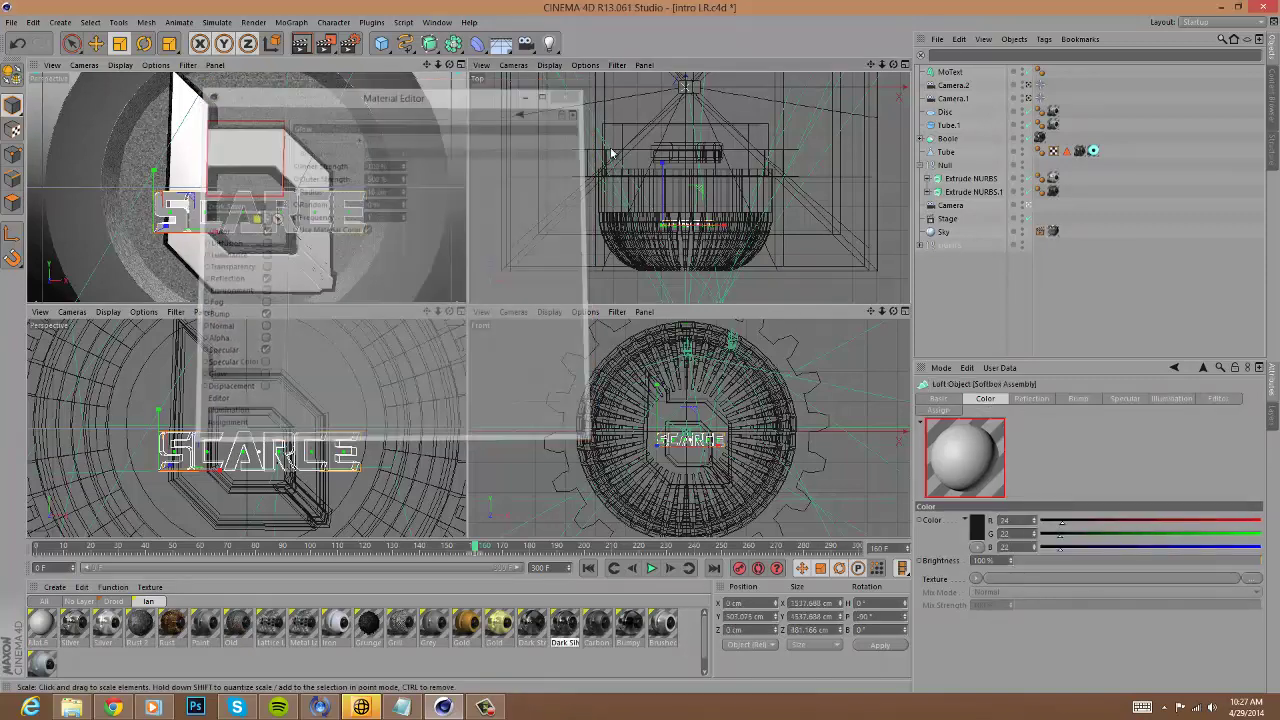
left_click_drag(988, 36, 951, 73)
left_click(1059, 306)
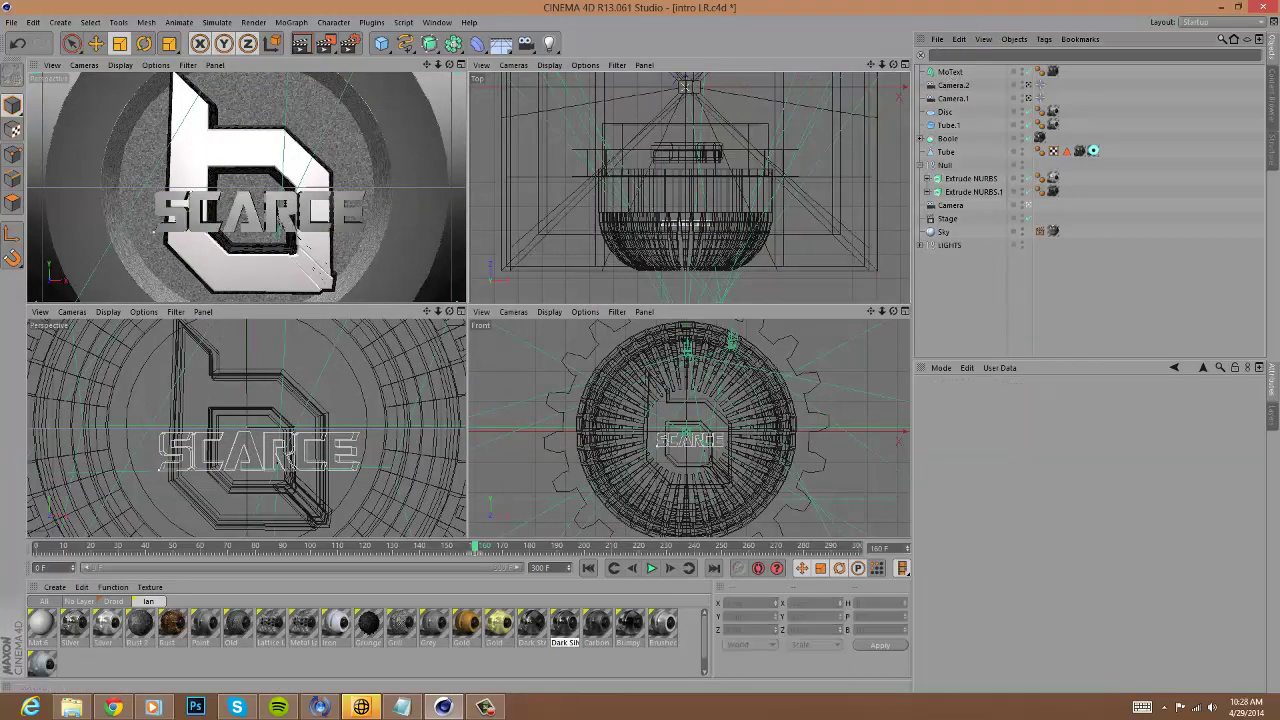
Set the MoText's start and end caps to Fillet Cap with a 1 cm radius on both.
left_click(950, 72)
left_click(1015, 398)
left_click(1020, 427)
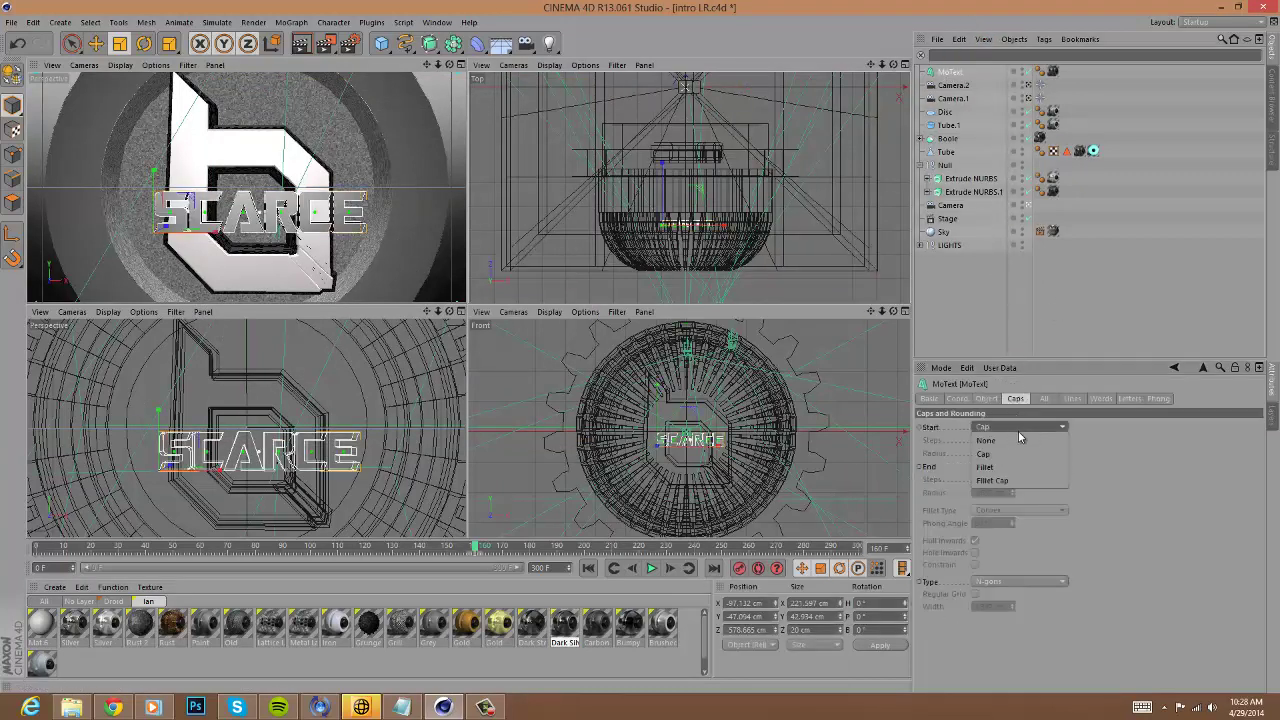
left_click(1020, 481)
left_click(1018, 466)
left_click(1021, 520)
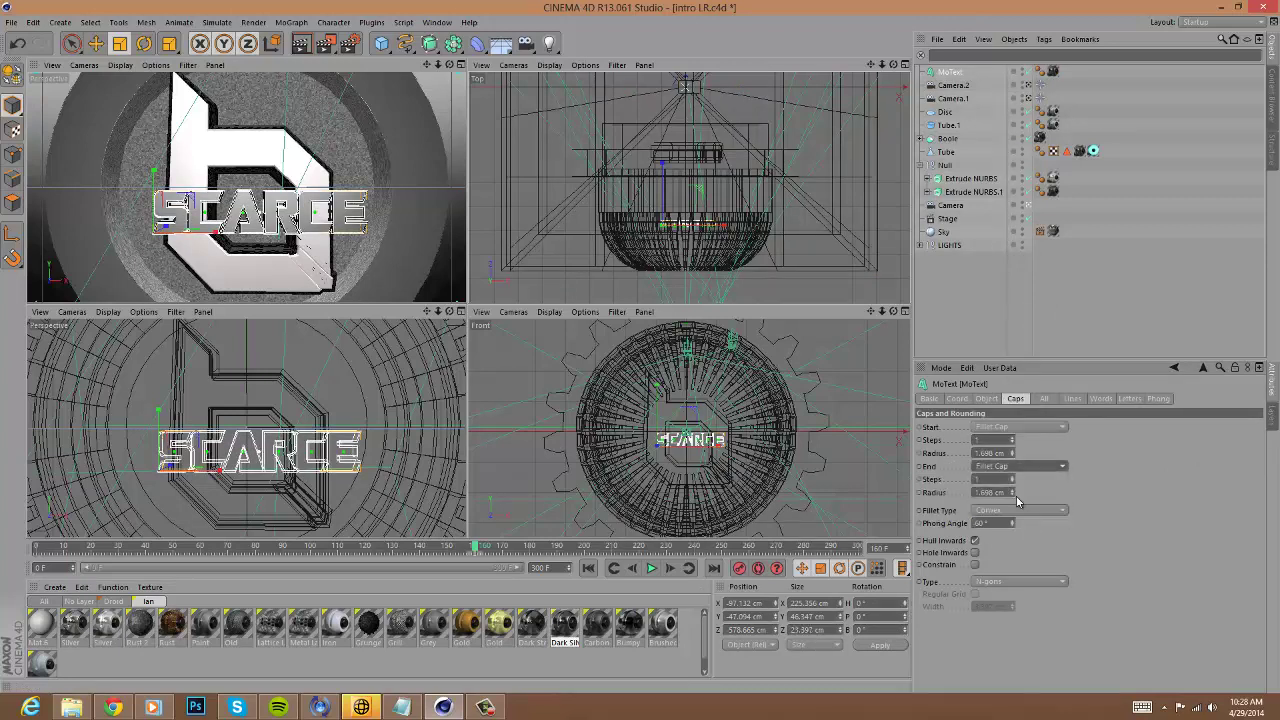
left_click_drag(1006, 453, 938, 456)
type("1")
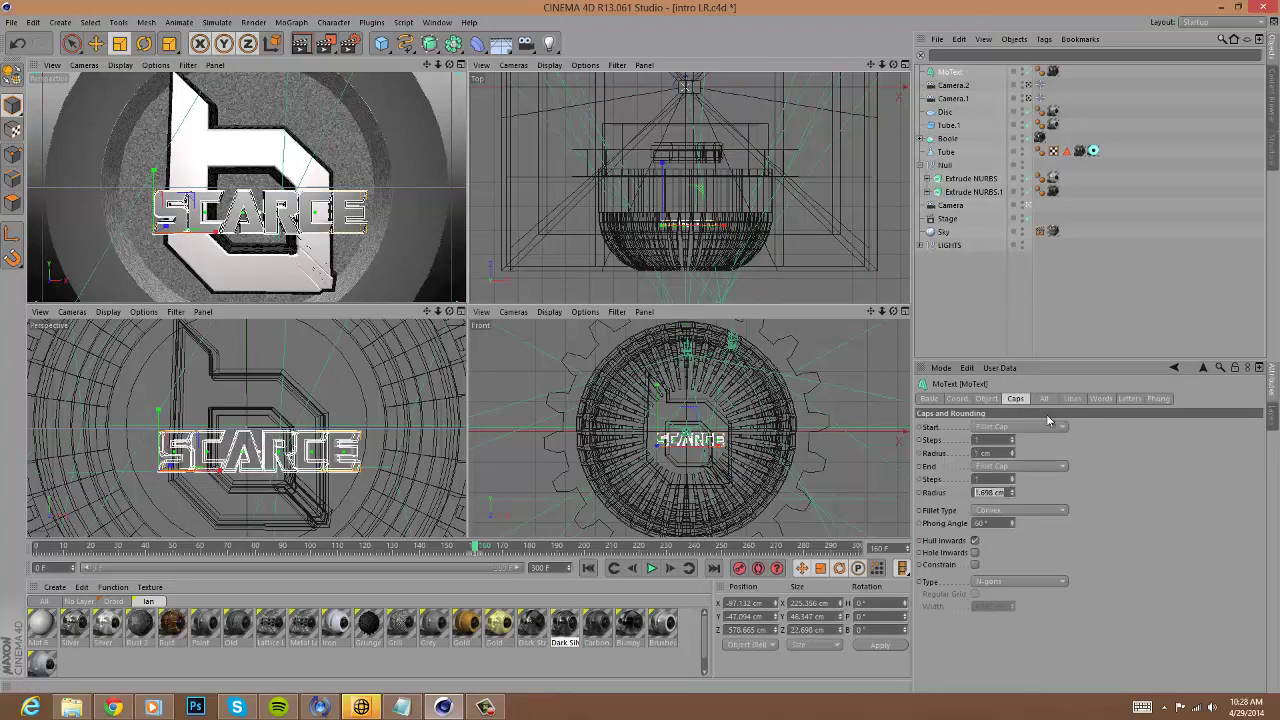
left_click(1121, 298)
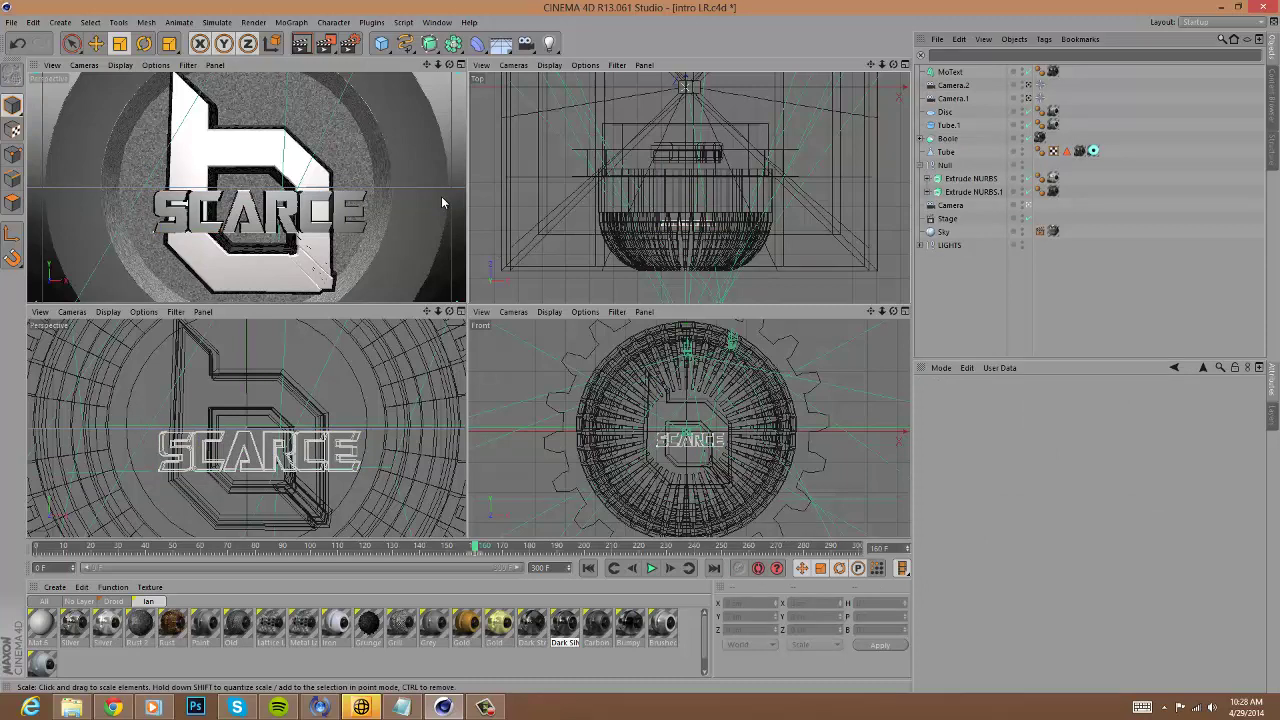
Move the text back toward the logo to about Z -330 cm, check it along the timeline and return to frame 160.
left_click(951, 72)
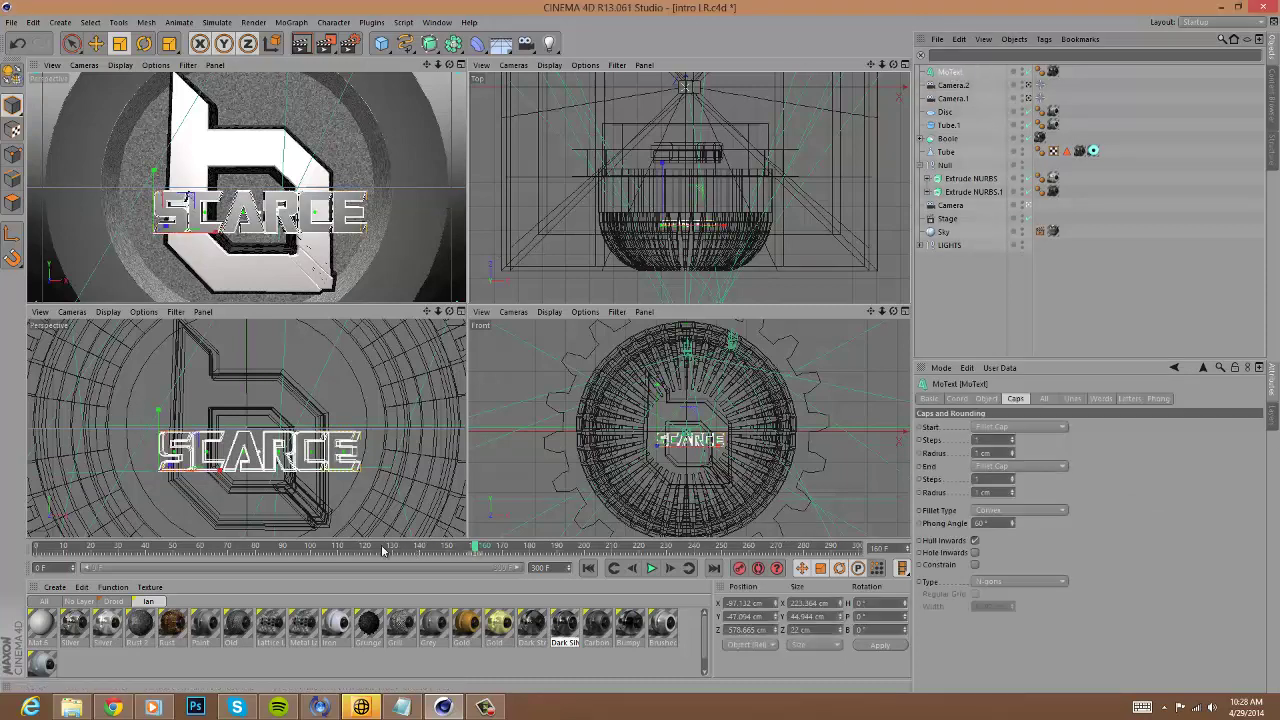
left_click_drag(477, 552, 428, 546)
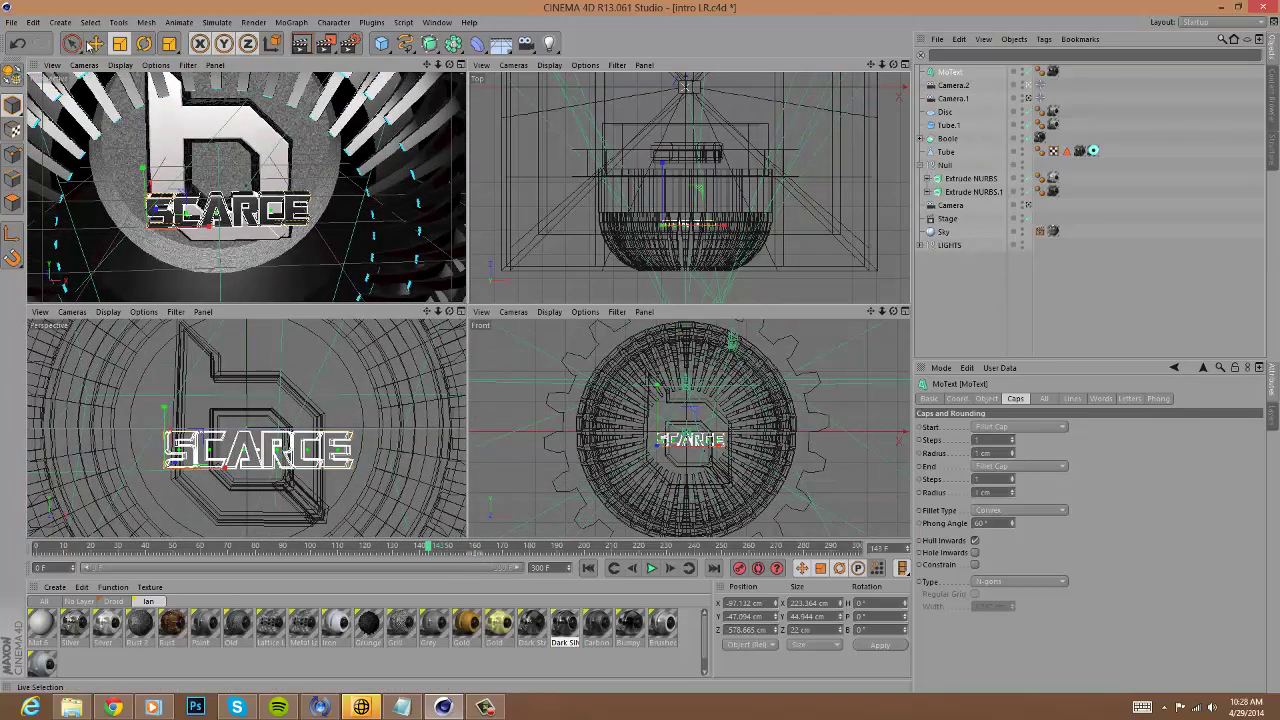
key("e")
left_click(662, 152)
left_click_drag(662, 152, 662, 130)
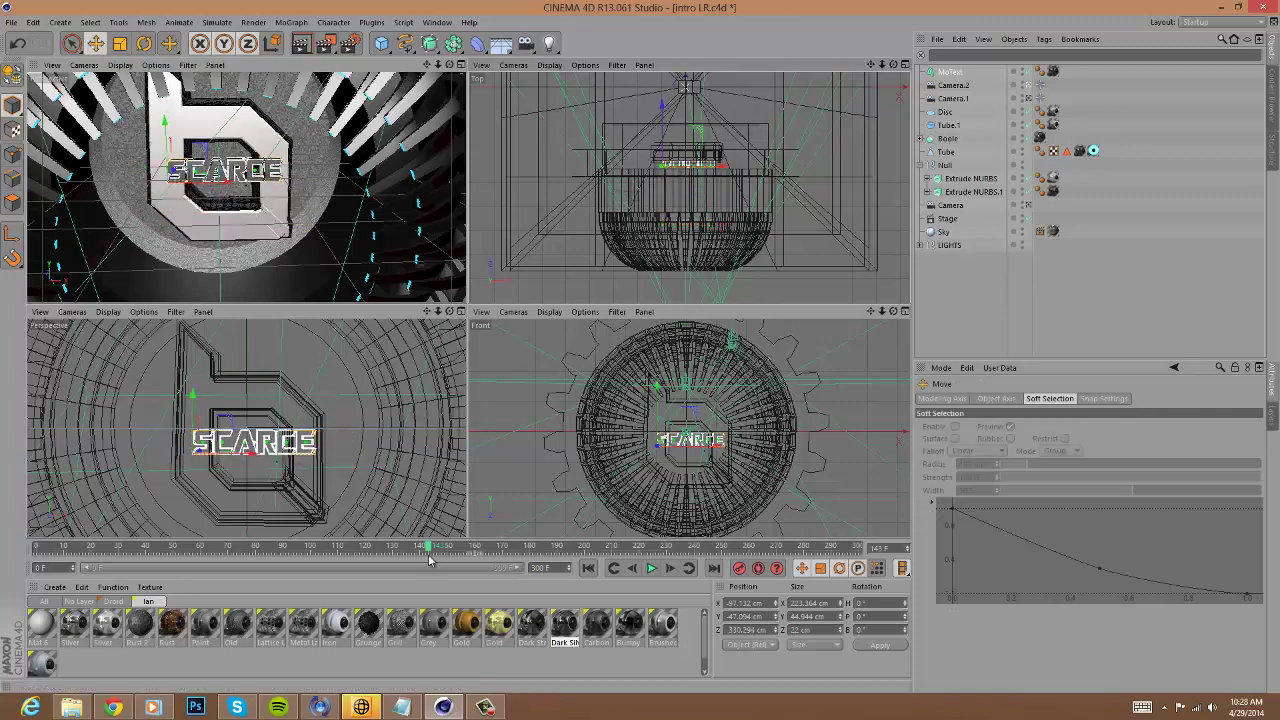
left_click_drag(430, 546, 643, 545)
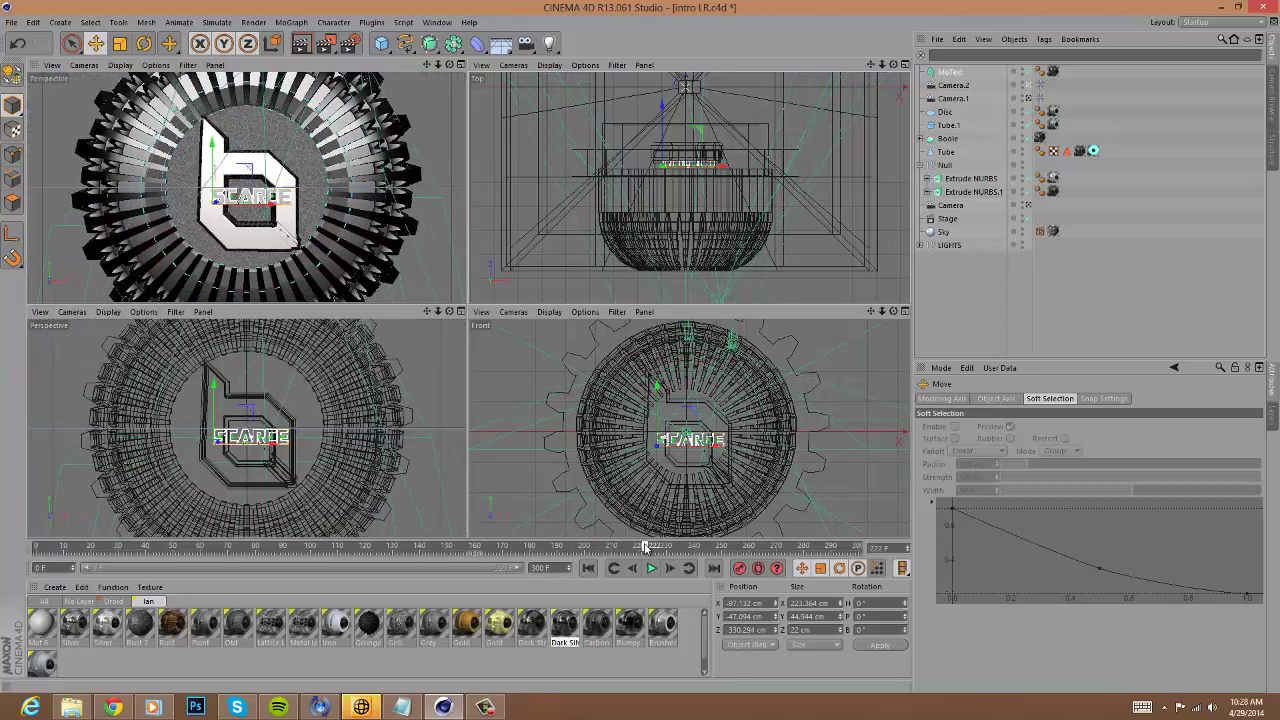
left_click(476, 548)
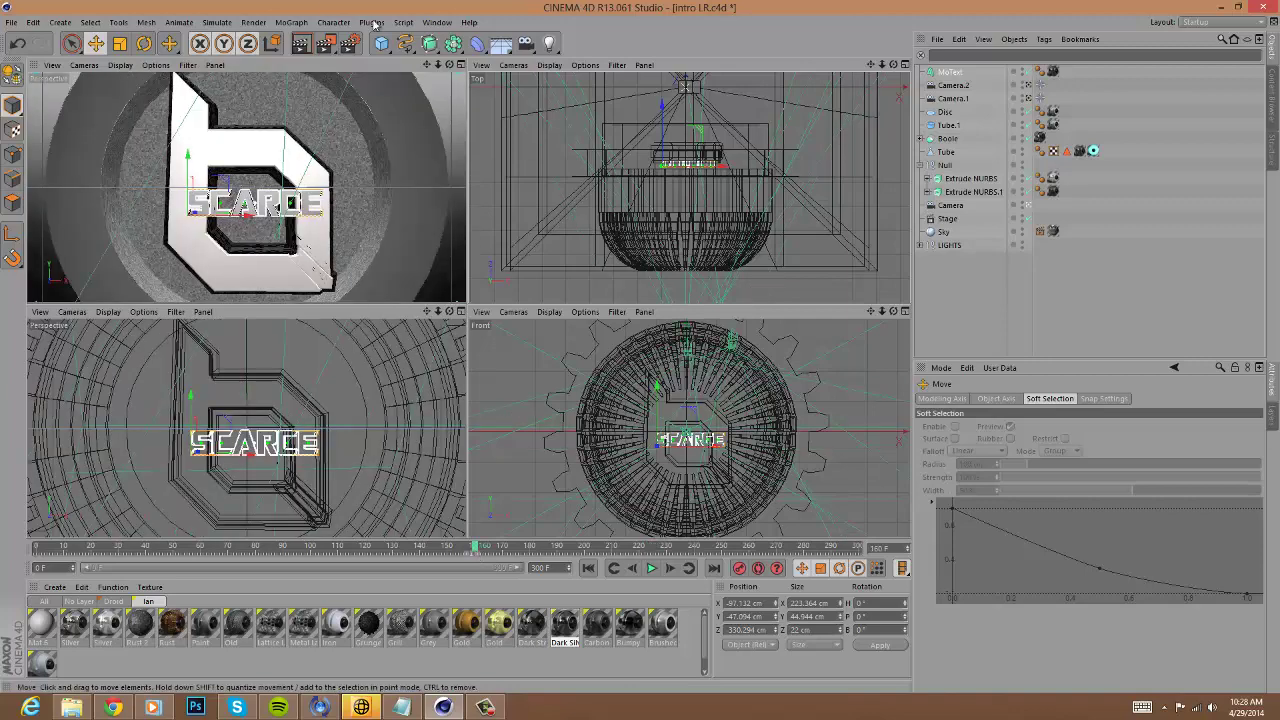
Add a Random effector to the MoText and set its position offsets to X 10 cm, Y 20 cm and Z 0 cm.
left_click(291, 22)
mouse_move(310, 42)
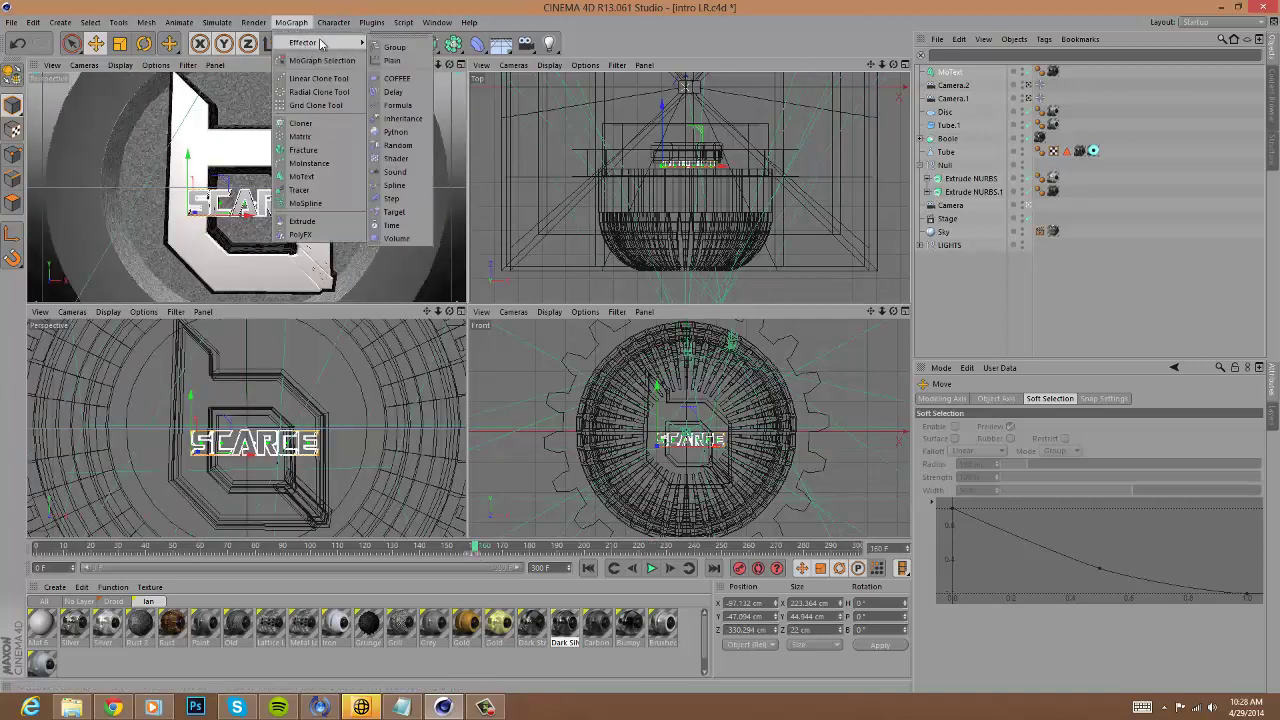
left_click(421, 146)
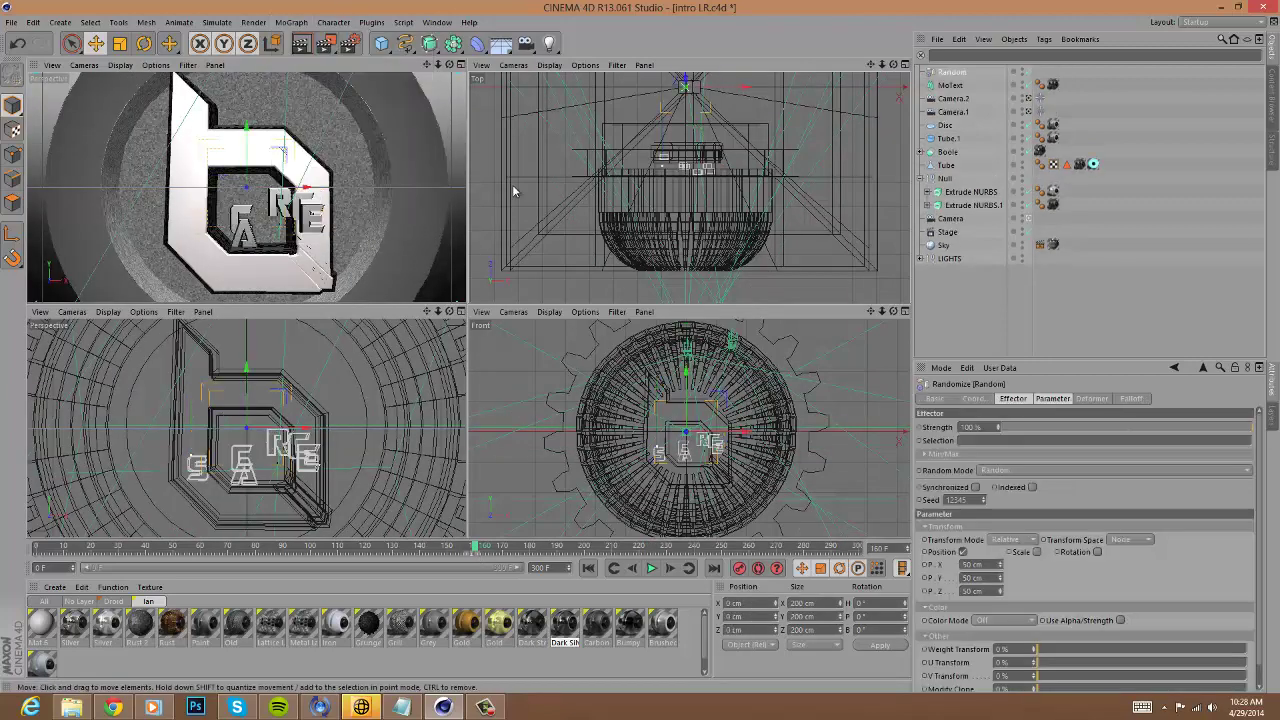
left_click(1053, 399)
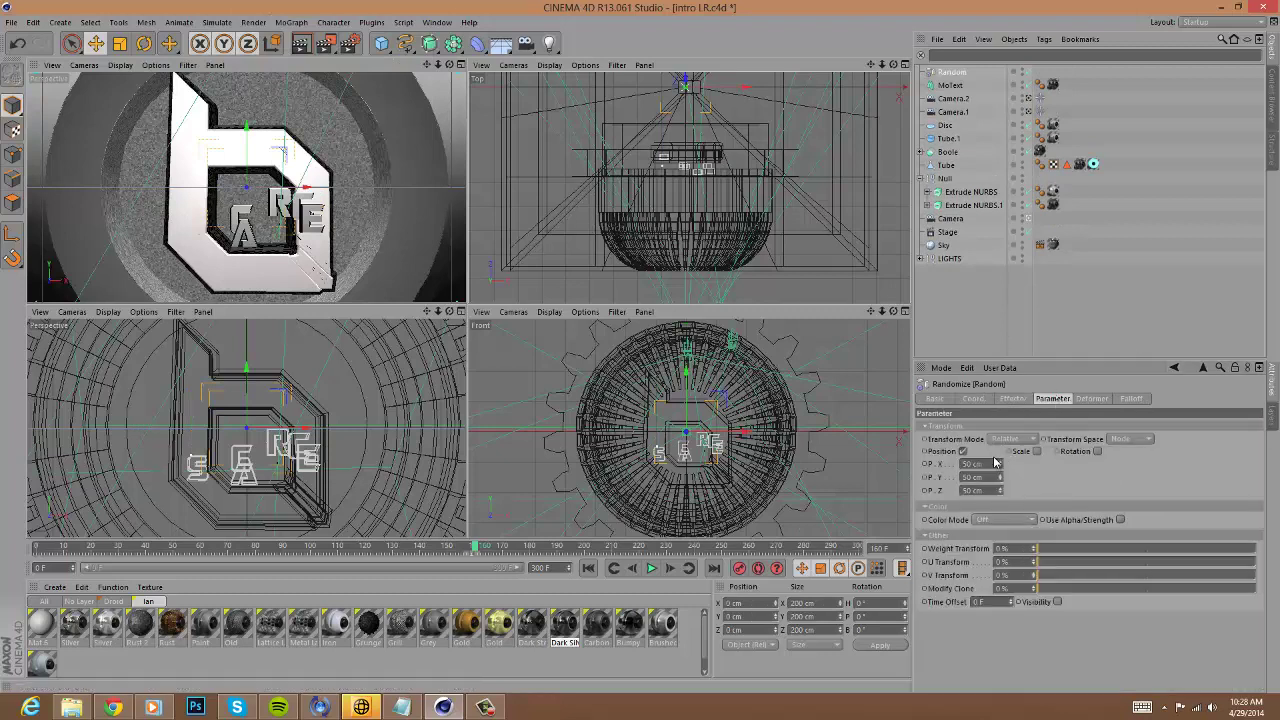
type("0")
key("Return")
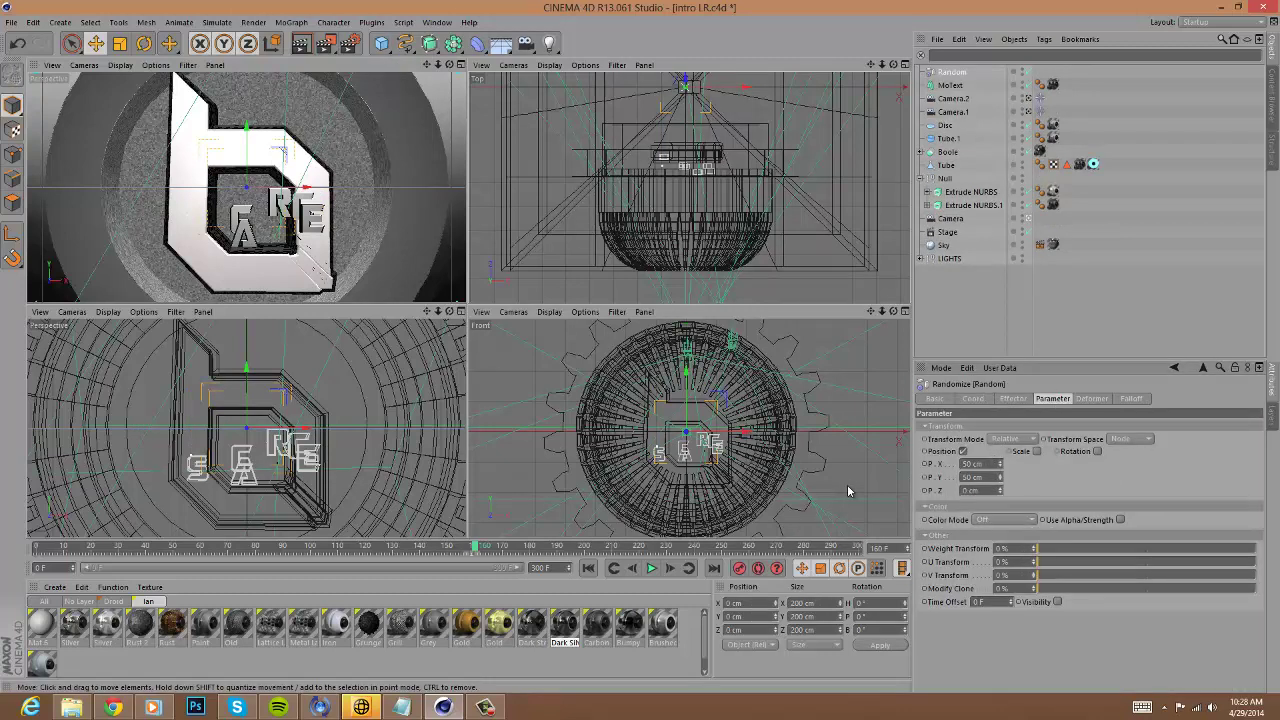
left_click_drag(991, 465, 884, 472)
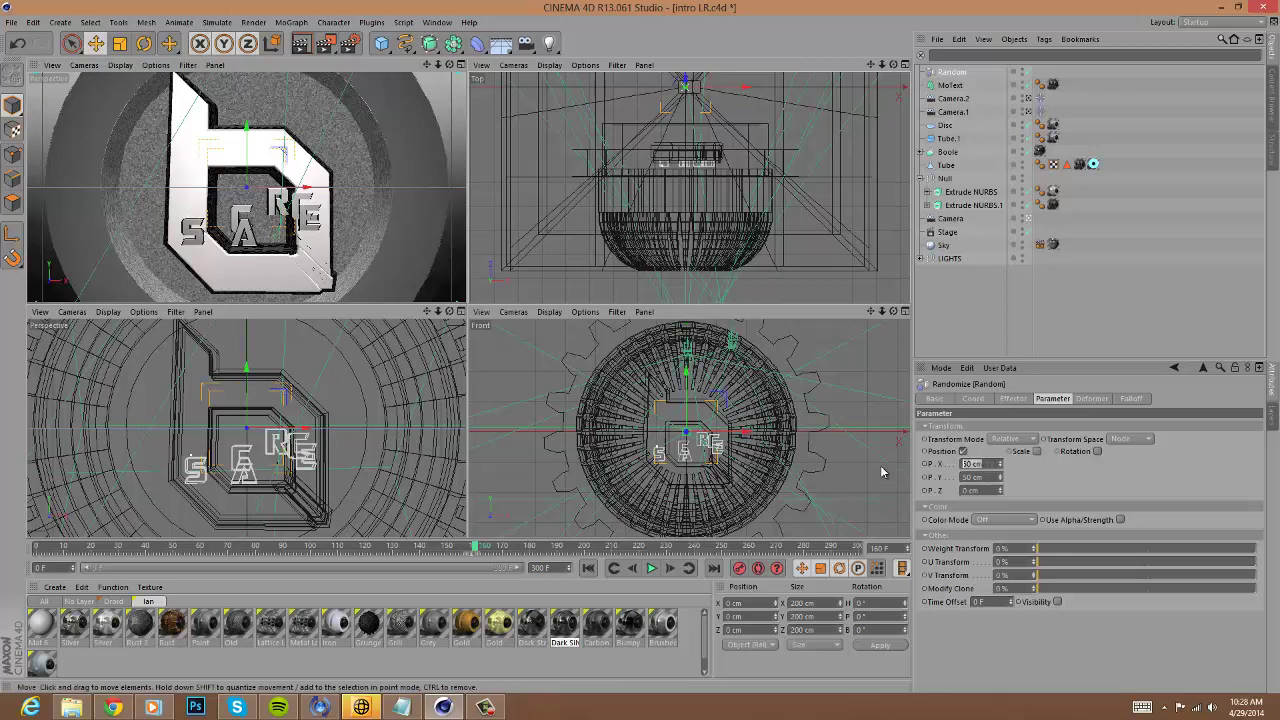
type("10")
key("Tab")
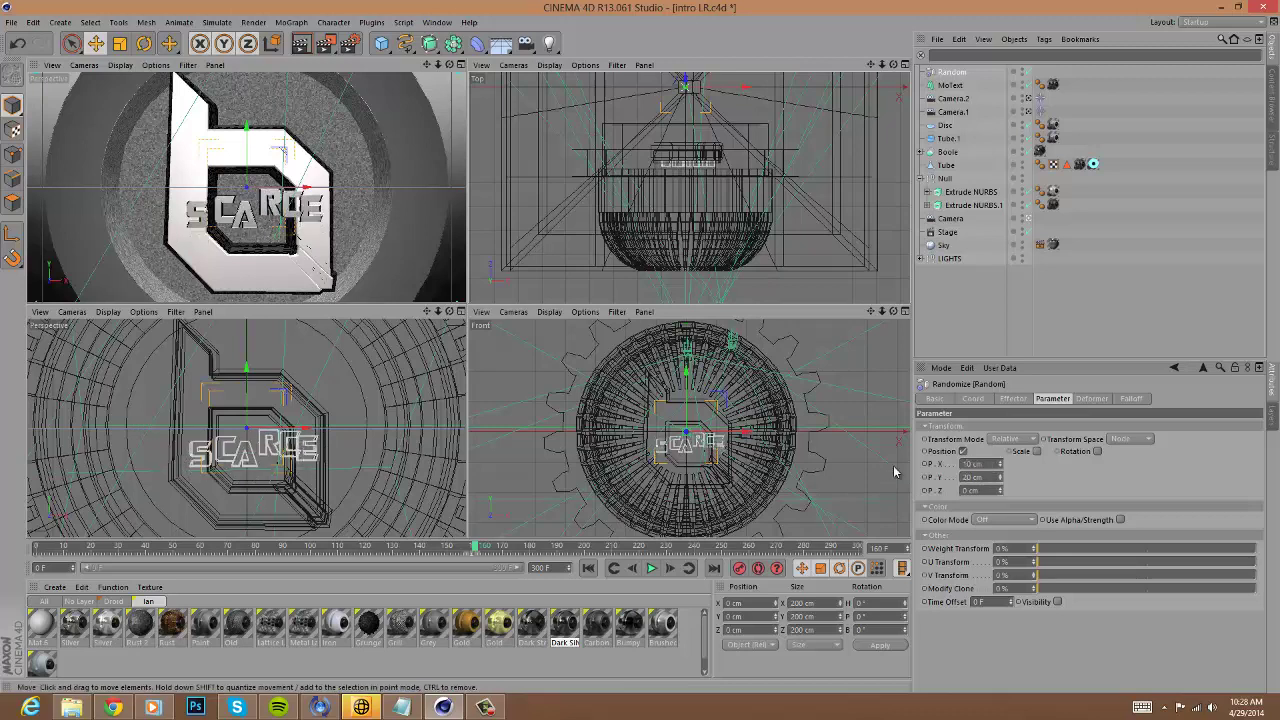
Enable scale on the Random effector and set its uniform scale to -1.
left_click(1037, 452)
left_click(1068, 504)
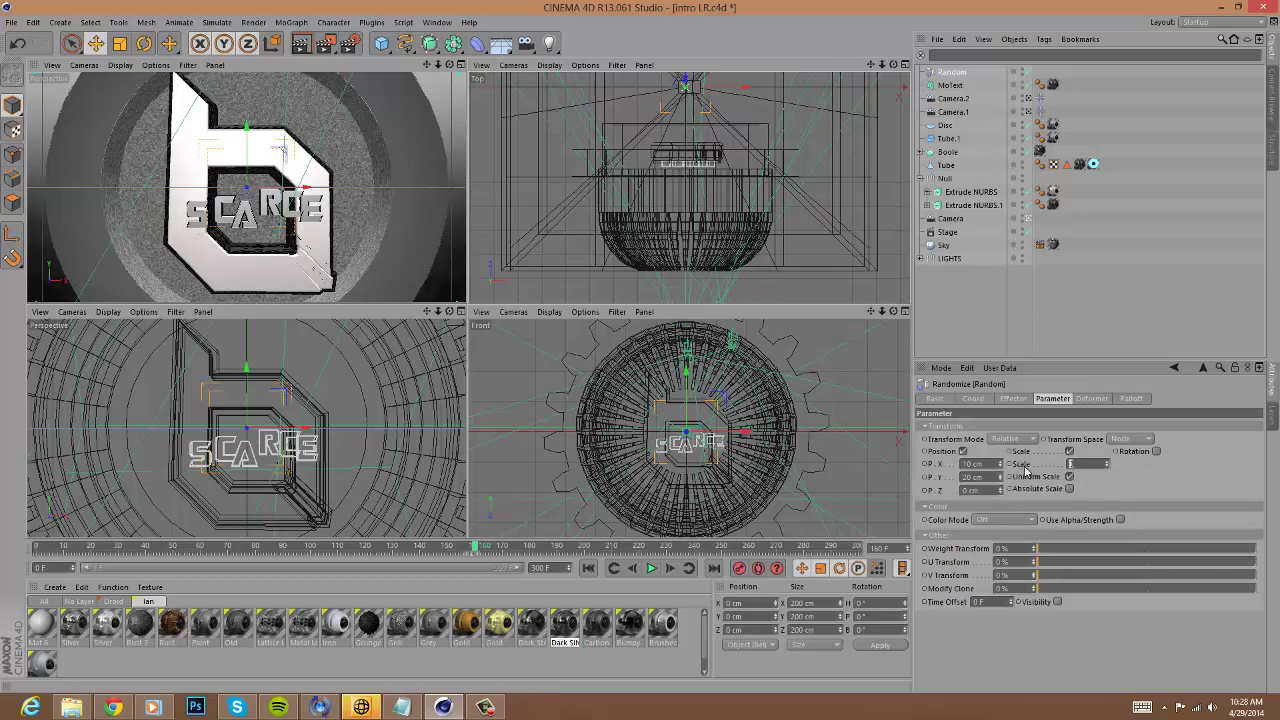
key("Return")
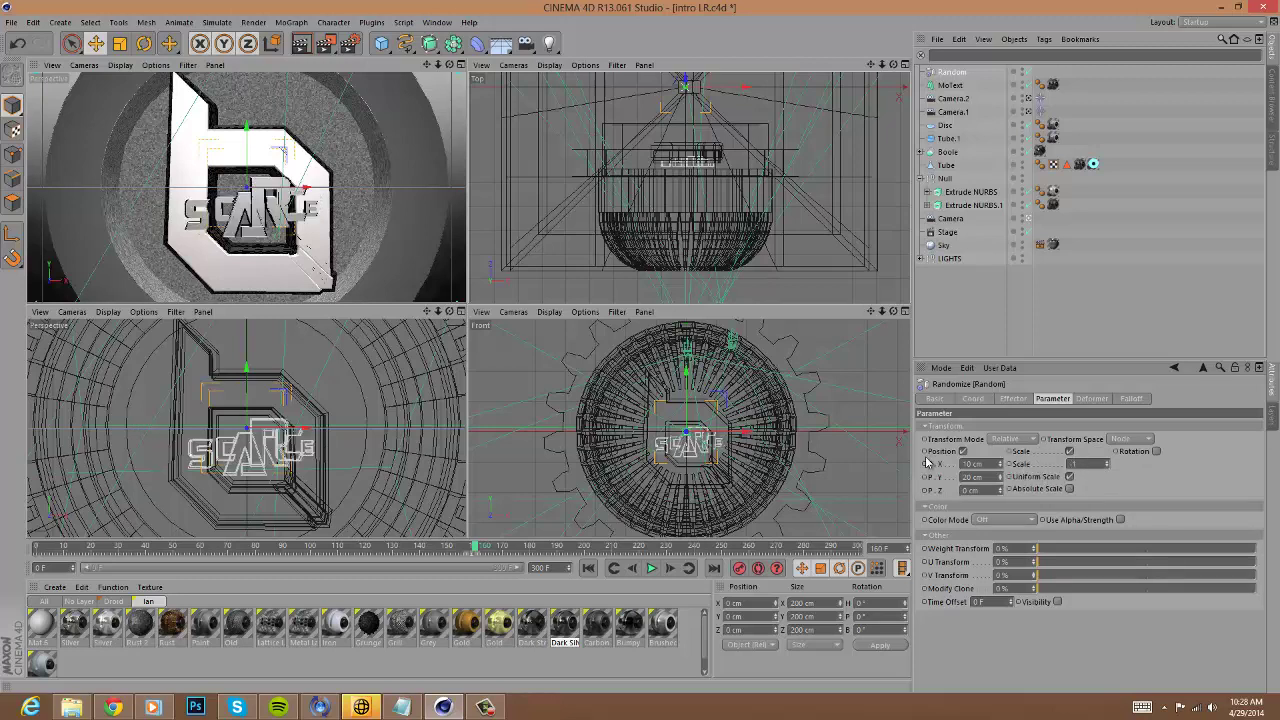
key("Return")
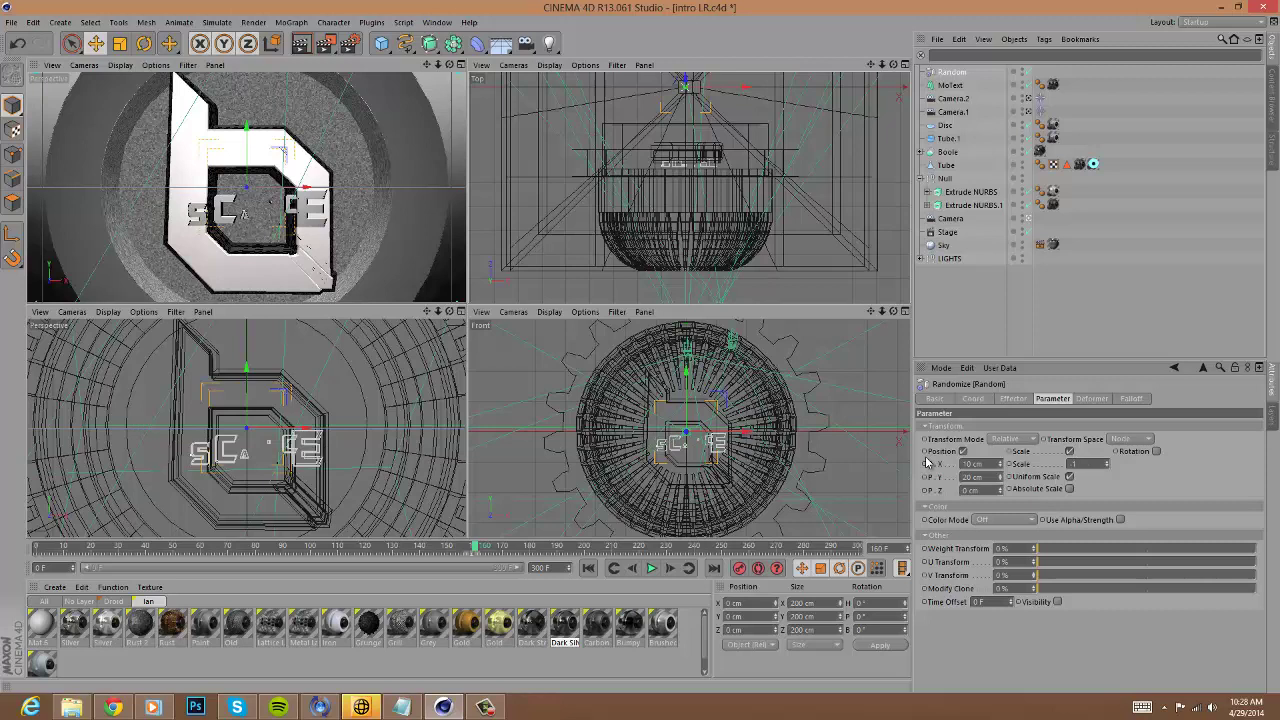
Enable rotation on the Random effector with about 120° heading, 18° pitch and -15° bank.
left_click(1156, 451)
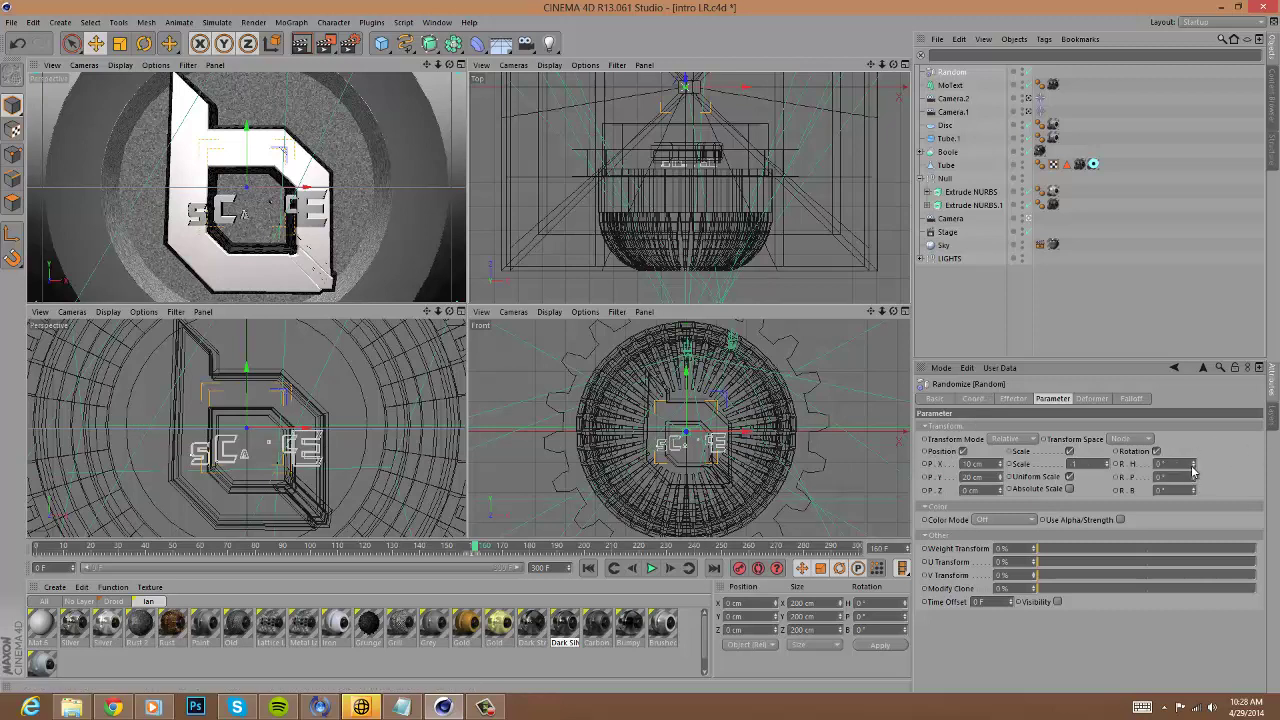
left_click_drag(1192, 432, 1192, 344)
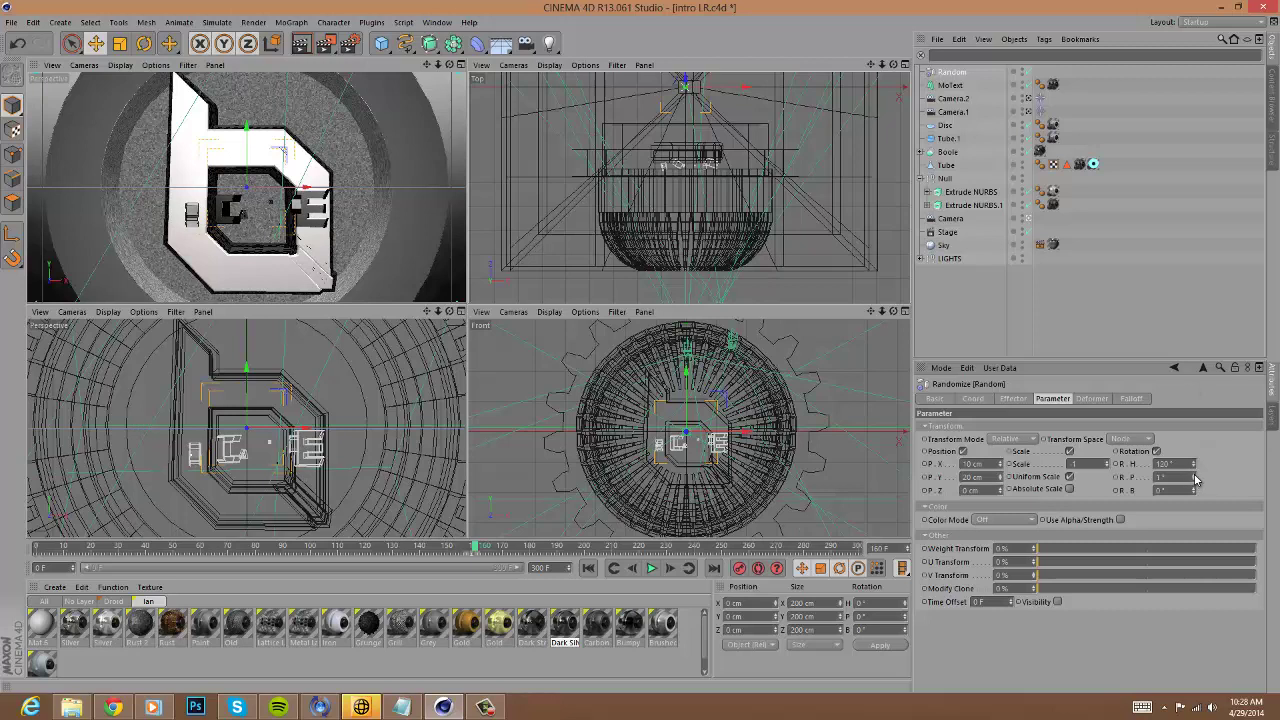
left_click_drag(1196, 481, 1199, 494)
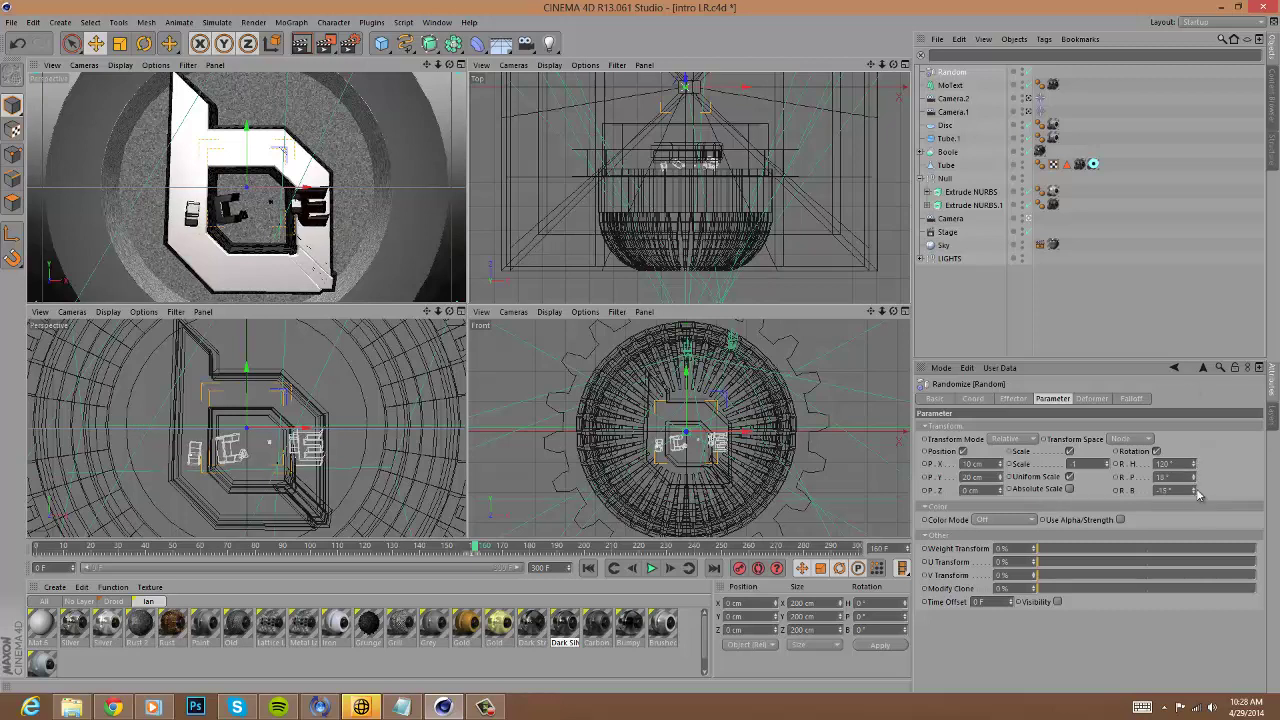
Clear the MoText's text and keyframe it blank at frame 159, one frame before it appears, and check the frames around 160.
left_click(951, 85)
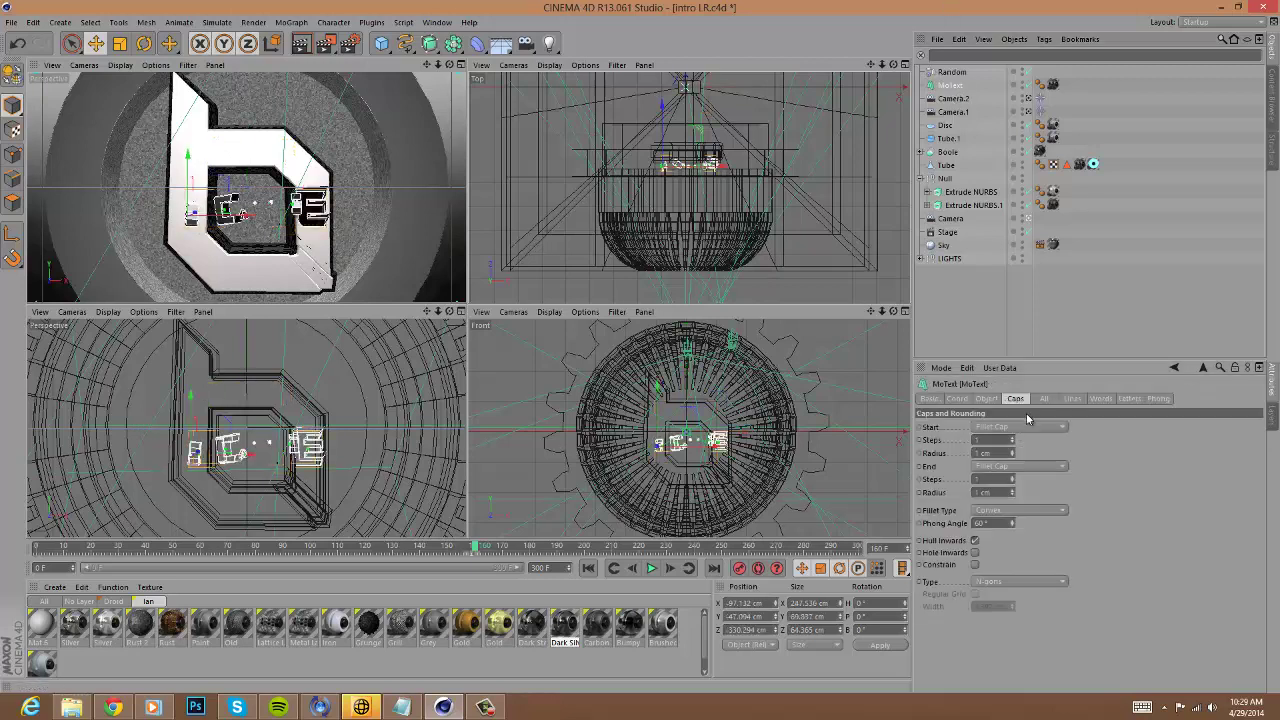
left_click(986, 399)
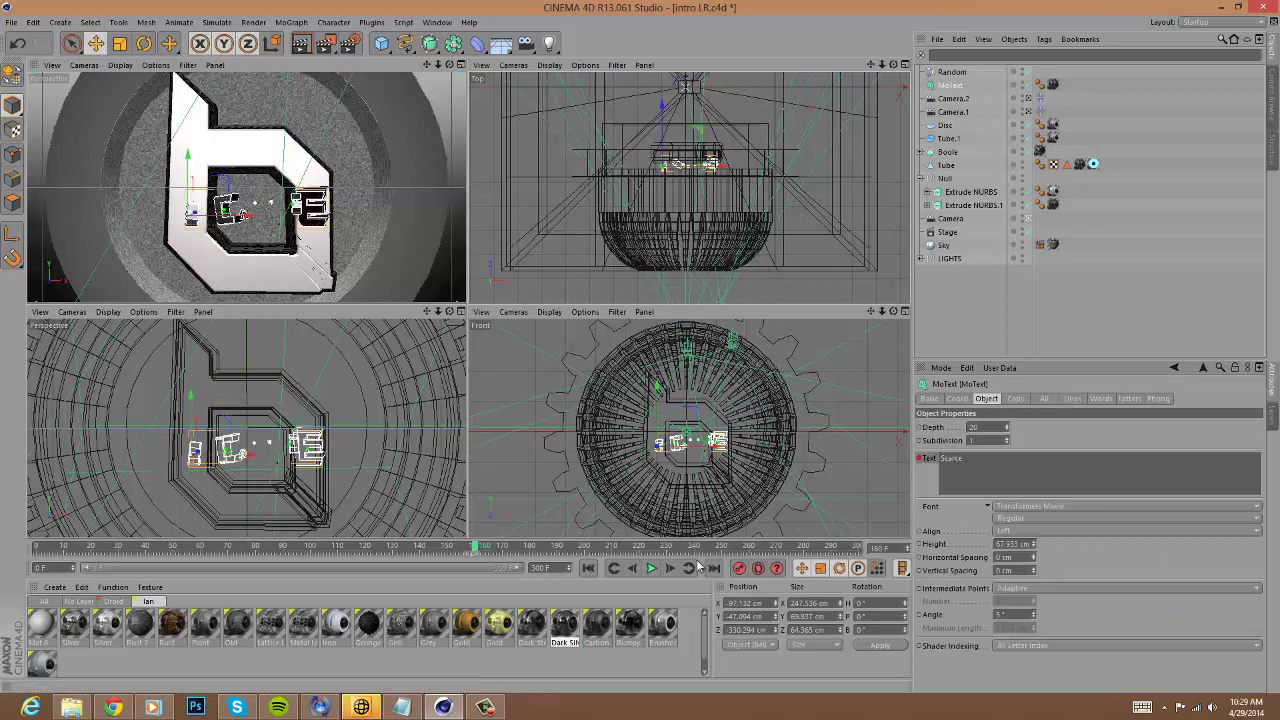
double_click(633, 569)
left_click(676, 568)
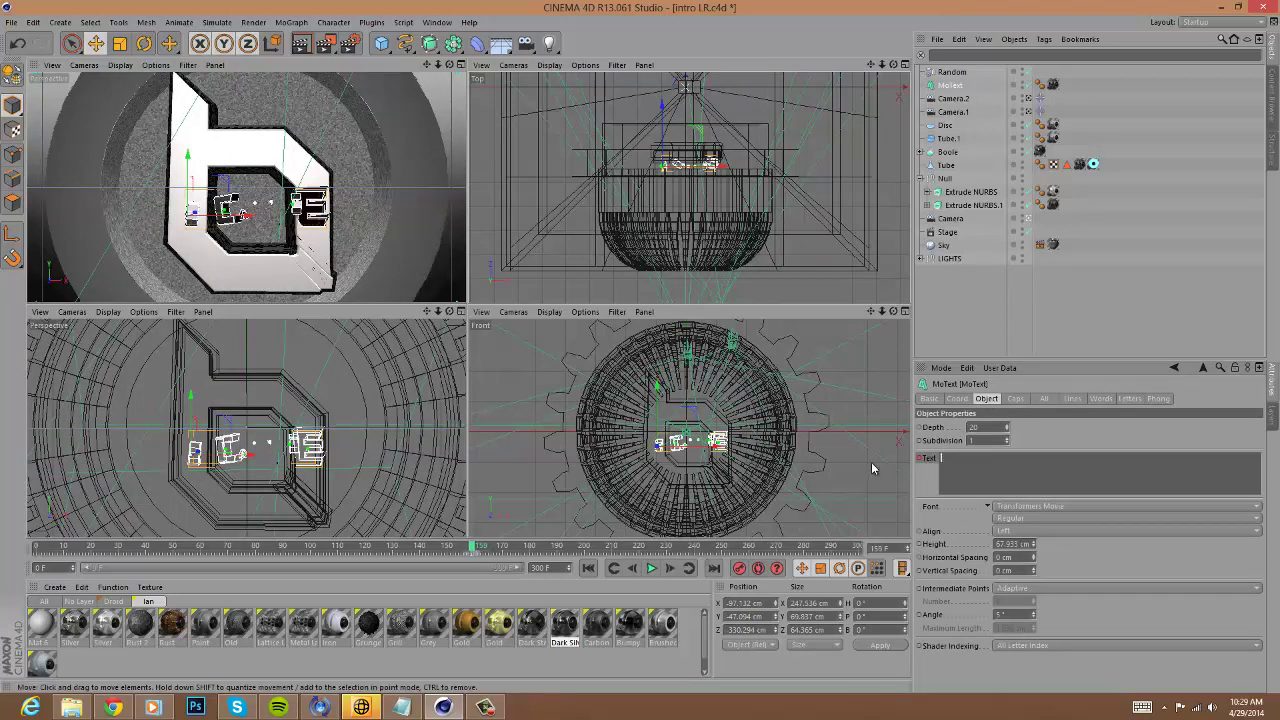
left_click(920, 459)
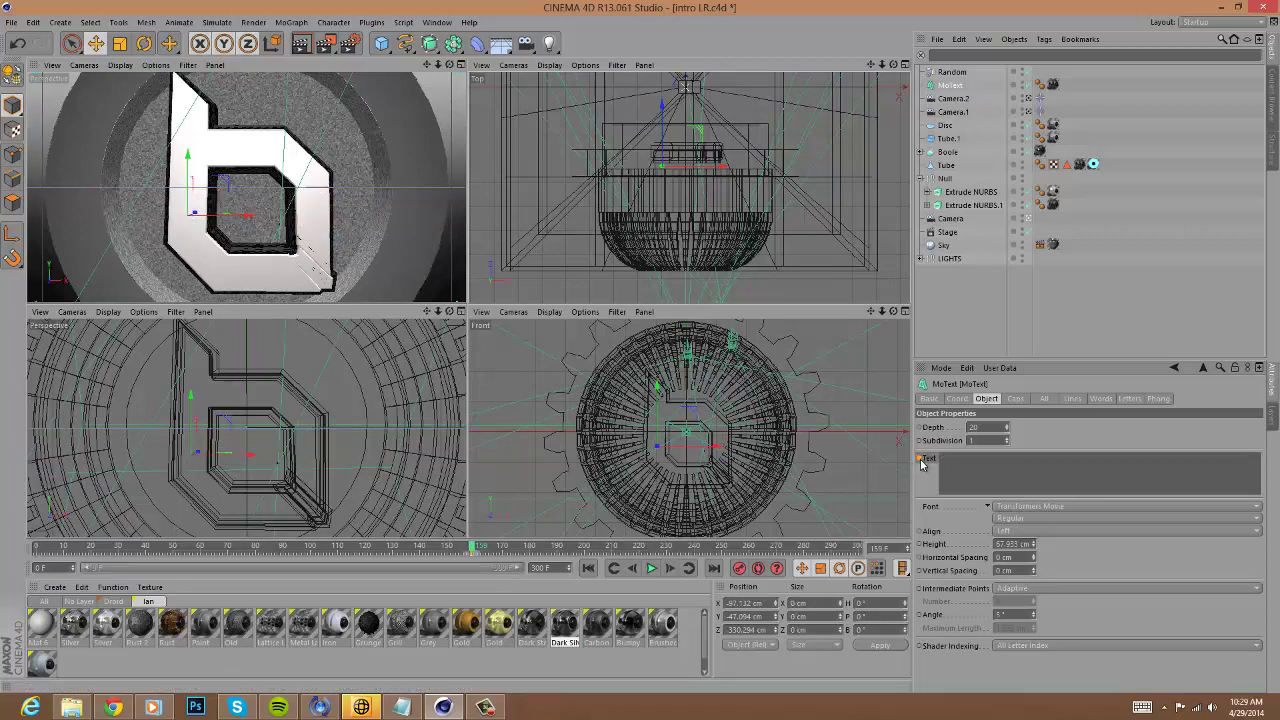
left_click(662, 569)
left_click(662, 569)
left_click(662, 569)
left_click(662, 569)
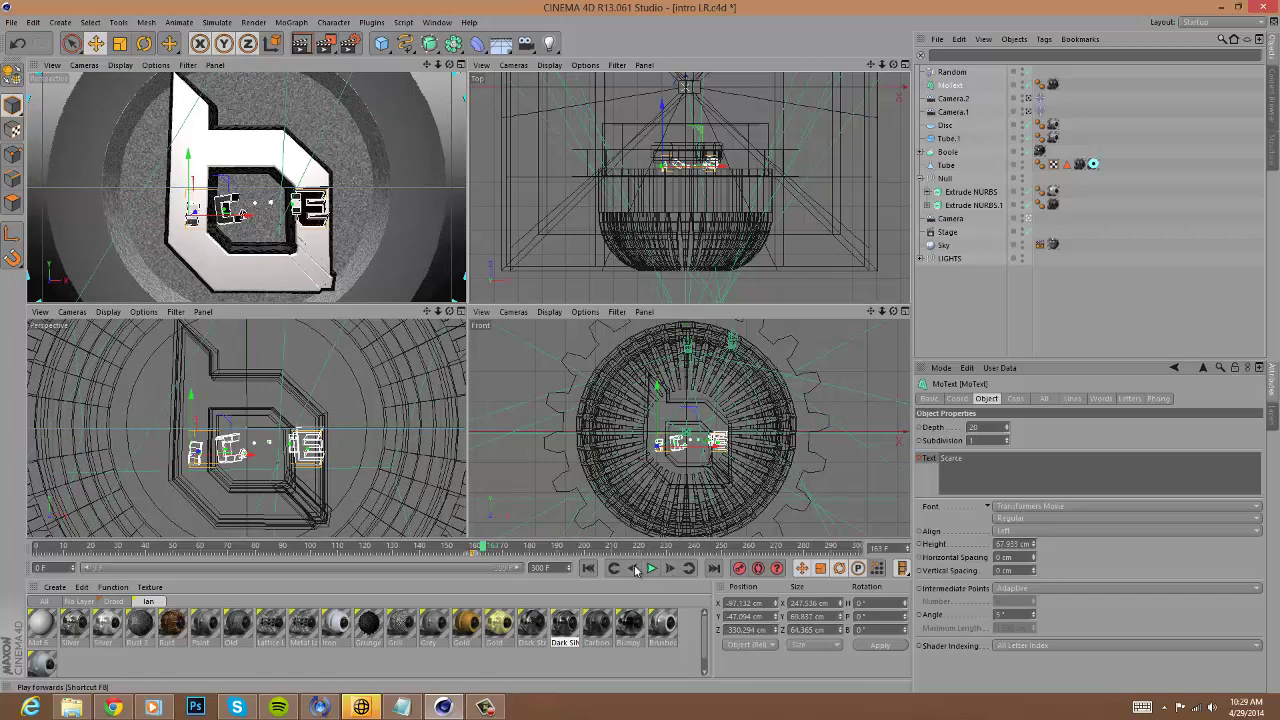
left_click(636, 569)
left_click(636, 569)
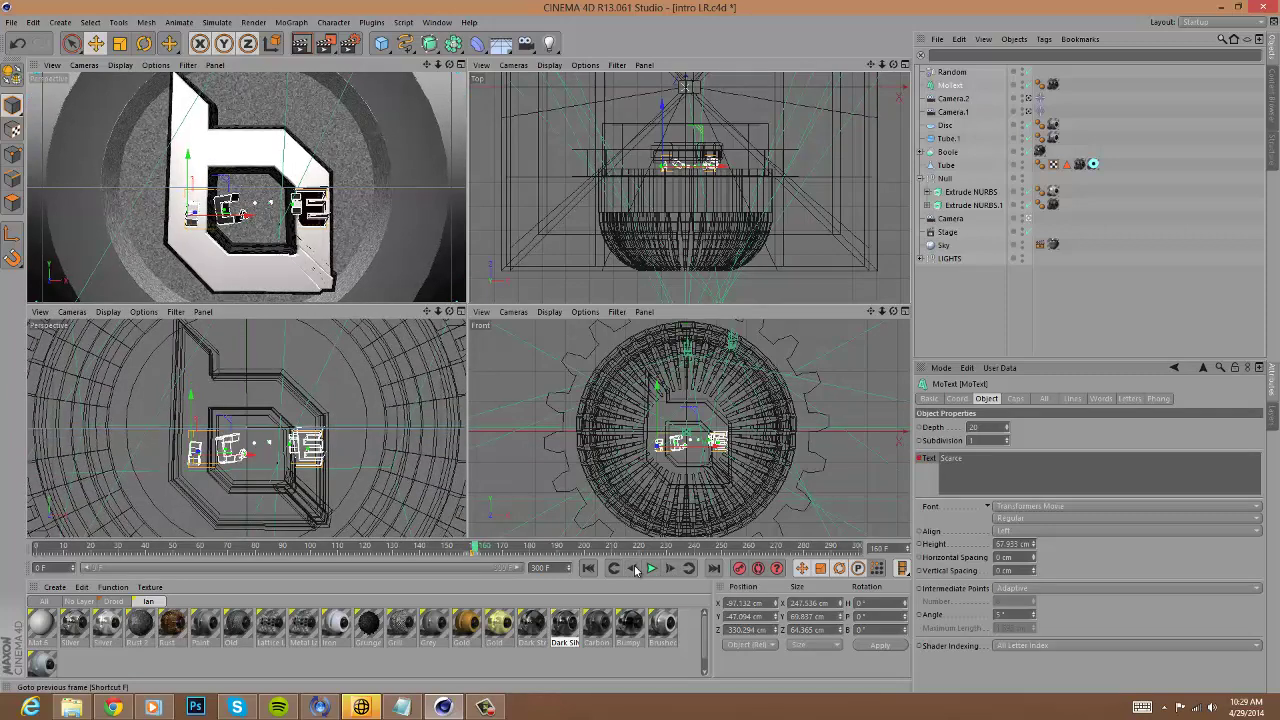
Keyframe the Random effector's strength at 100% on frame 160 and 0% on frame 200, and scrub the timeline to check the letters.
left_click(952, 73)
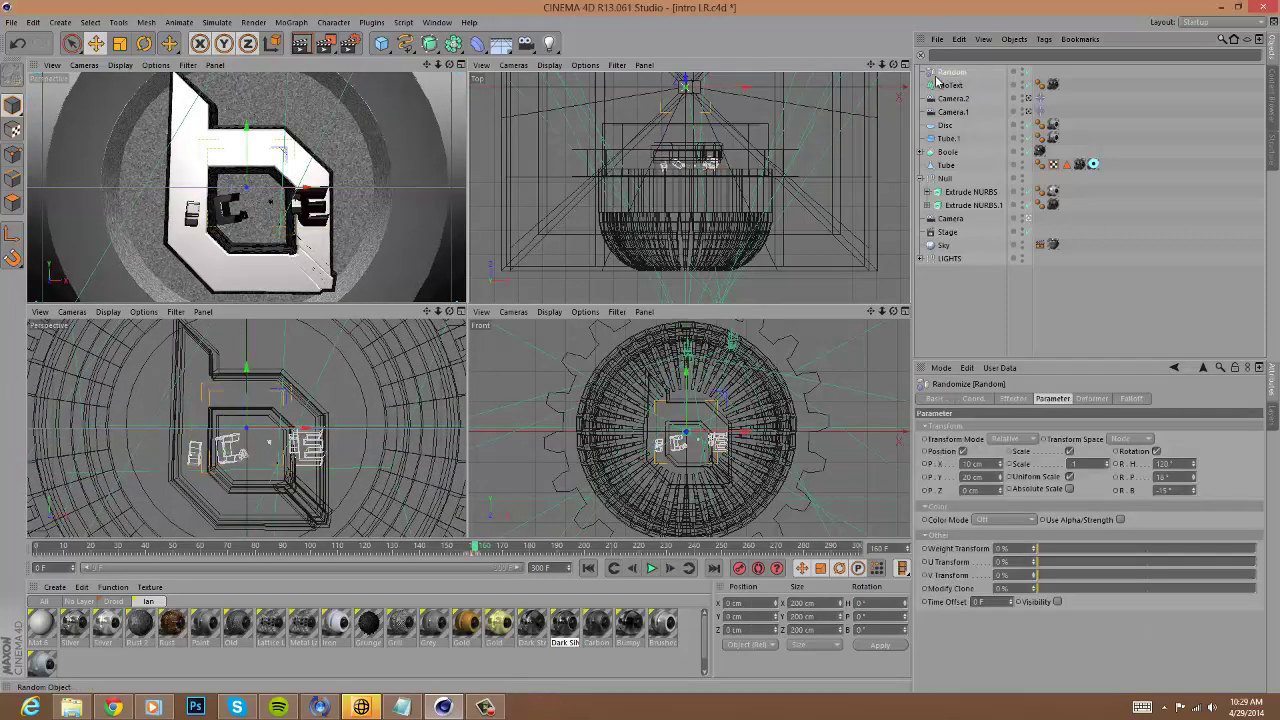
left_click(1013, 398)
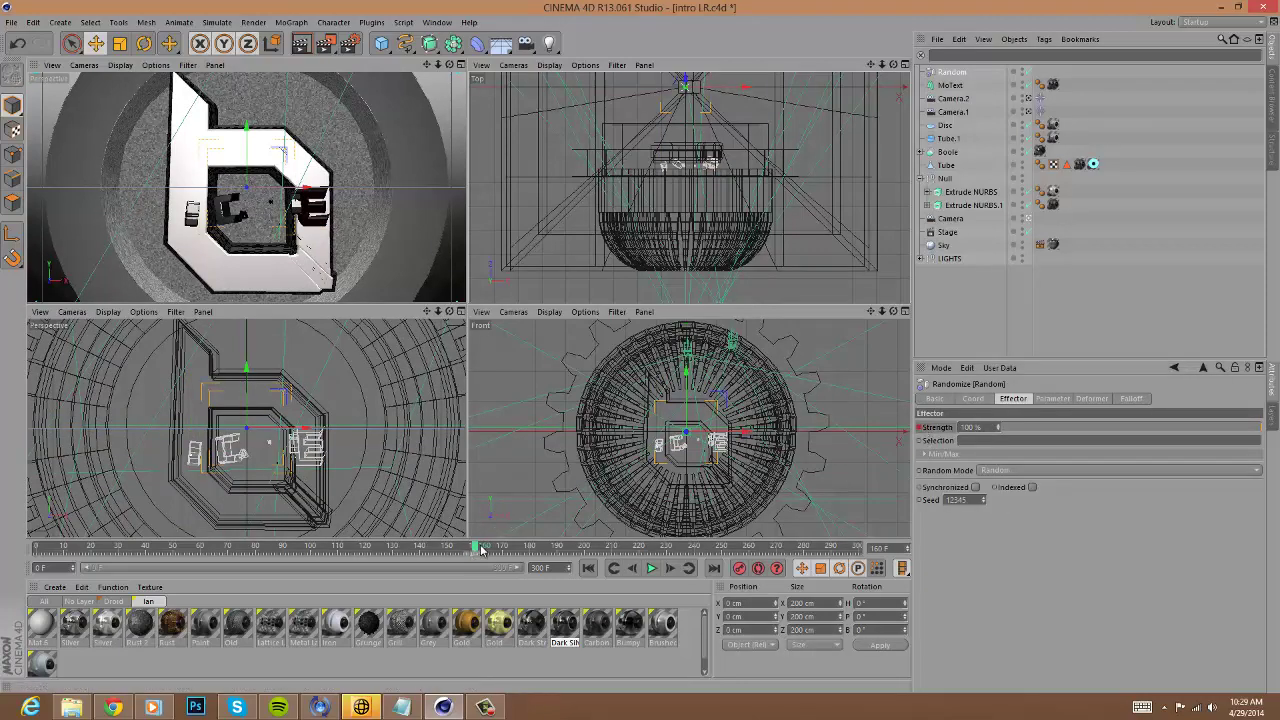
left_click_drag(476, 547, 587, 556)
double_click(987, 427)
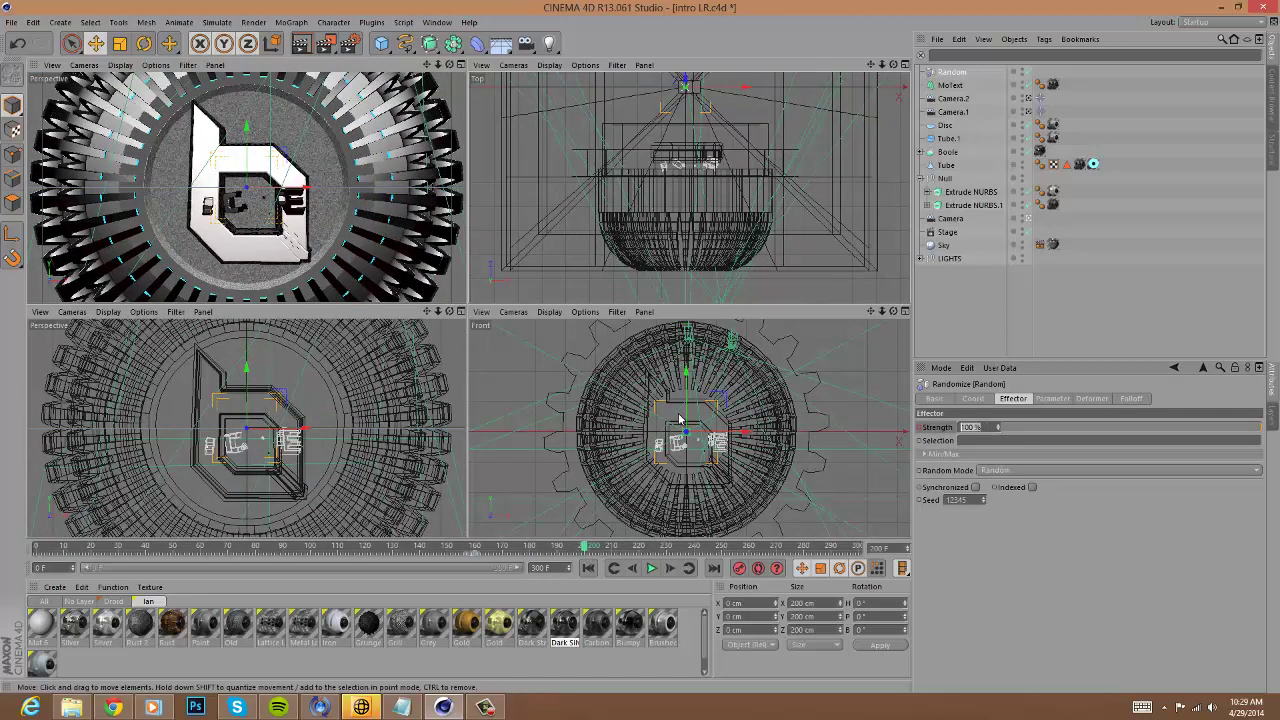
type("0")
key("Return")
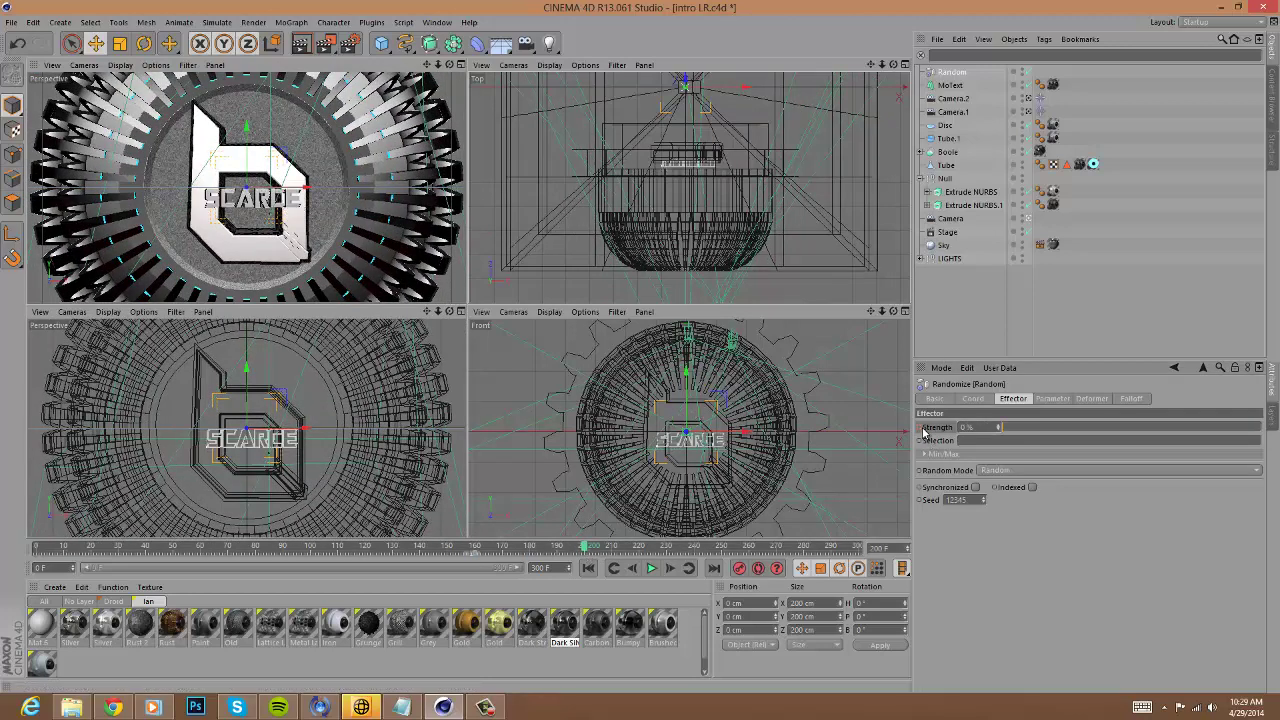
left_click_drag(345, 549, 480, 558)
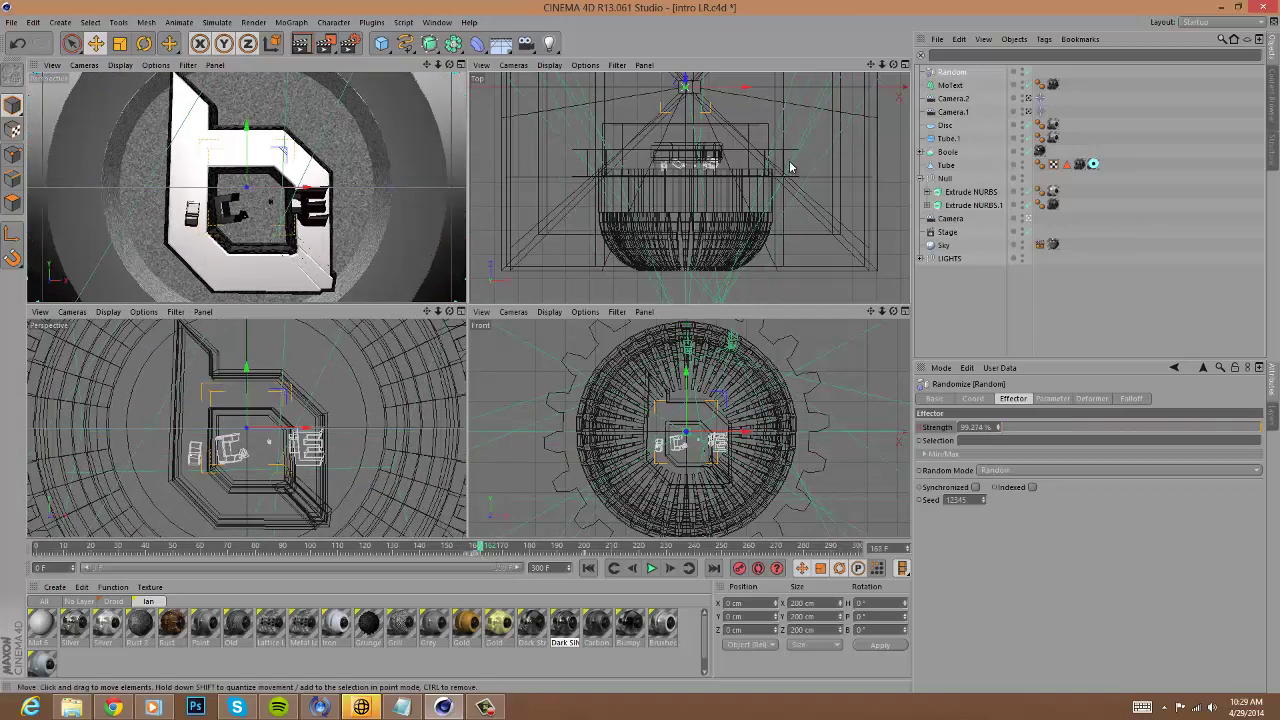
Scale the MoText title up to about 128%.
left_click(949, 85)
left_click(119, 44)
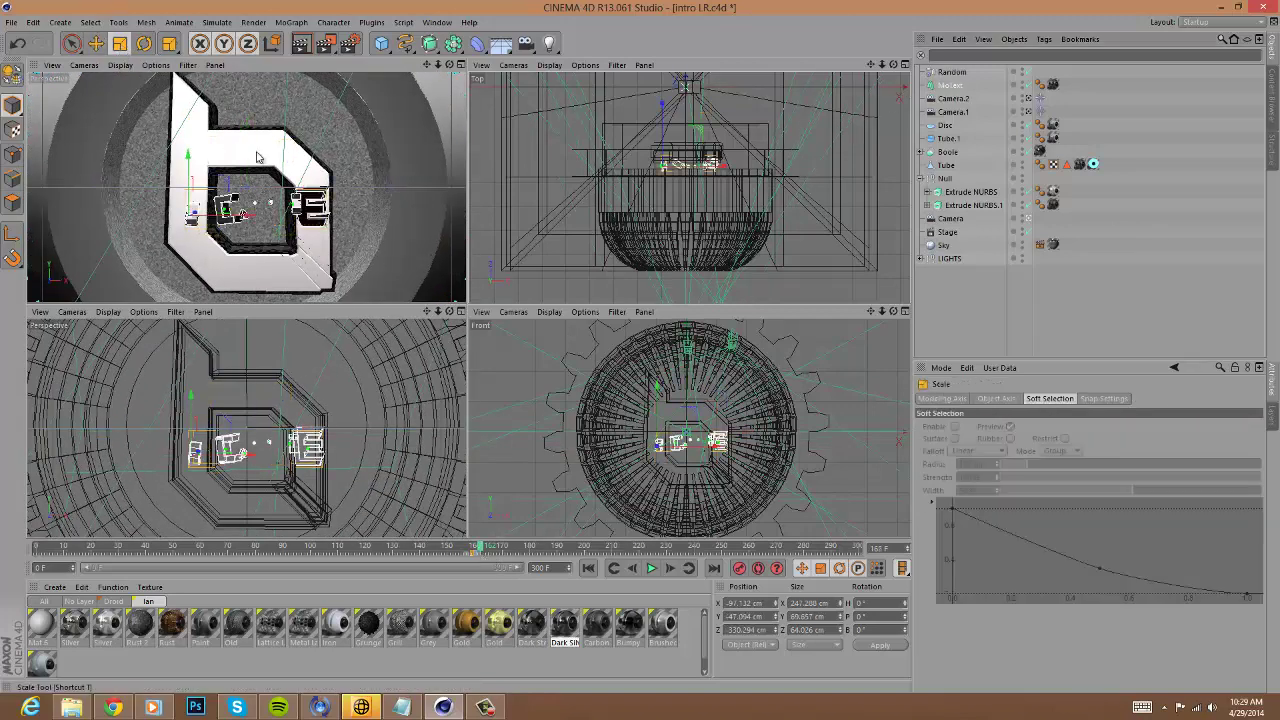
left_click_drag(330, 175, 421, 172)
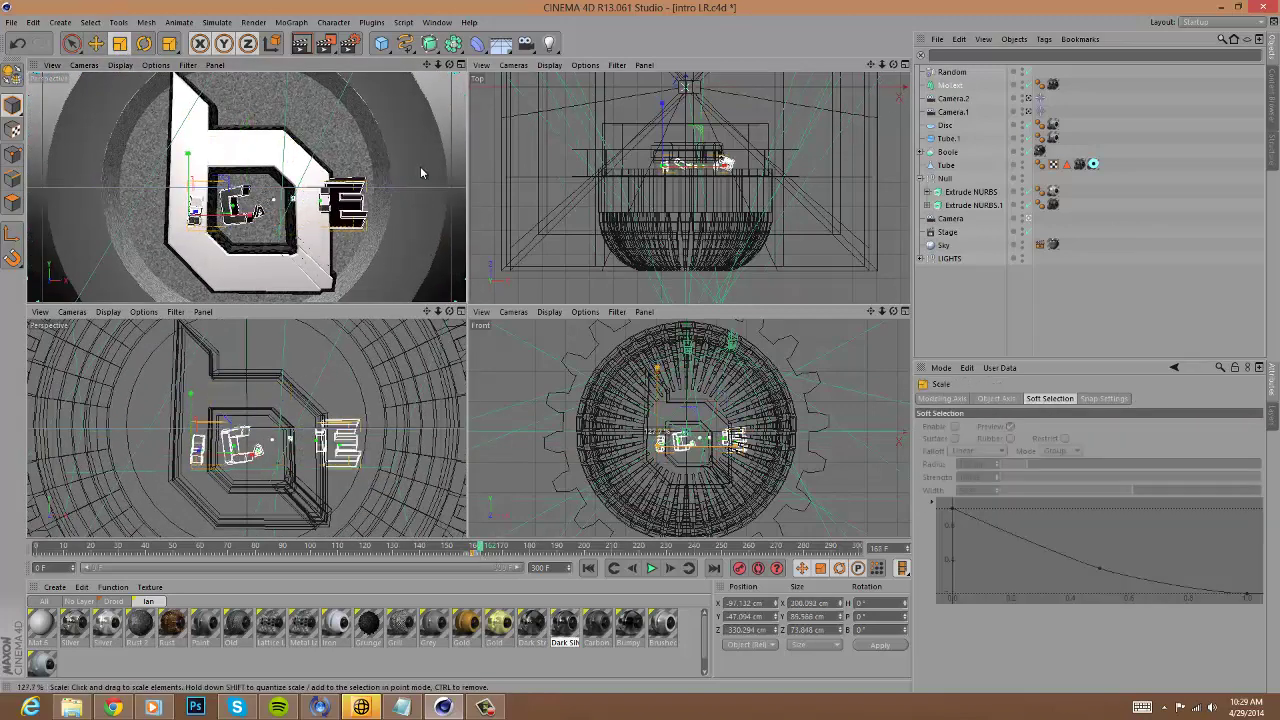
Move the title sideways to about X -139 cm so it is centred over the logo, and check it along the timeline.
left_click(95, 44)
left_click_drag(315, 190, 277, 186)
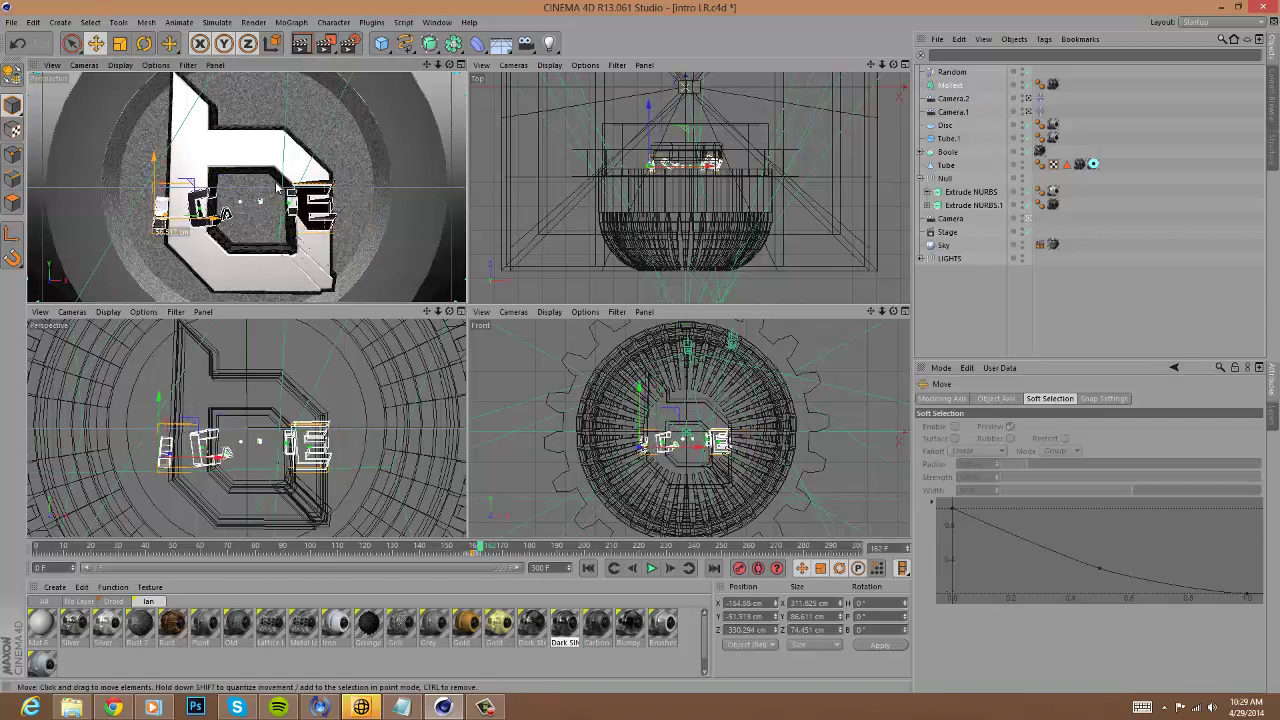
left_click_drag(481, 548, 635, 548)
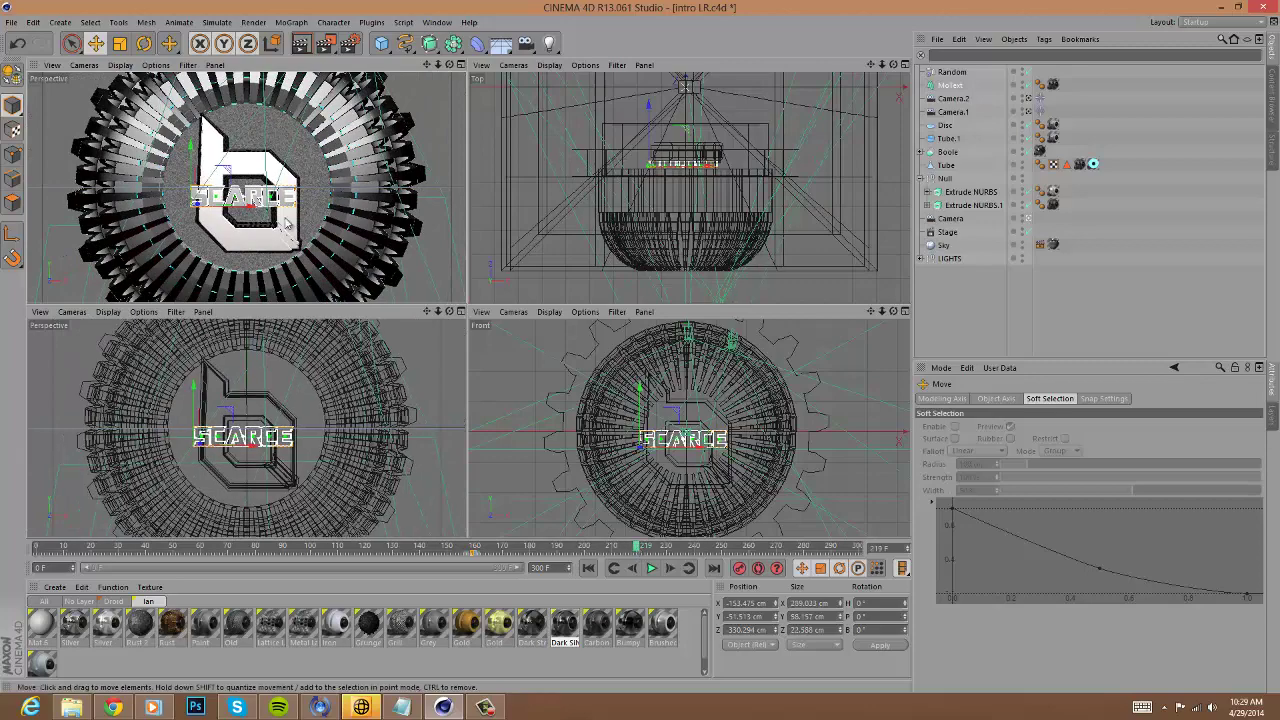
left_click_drag(252, 212, 257, 211)
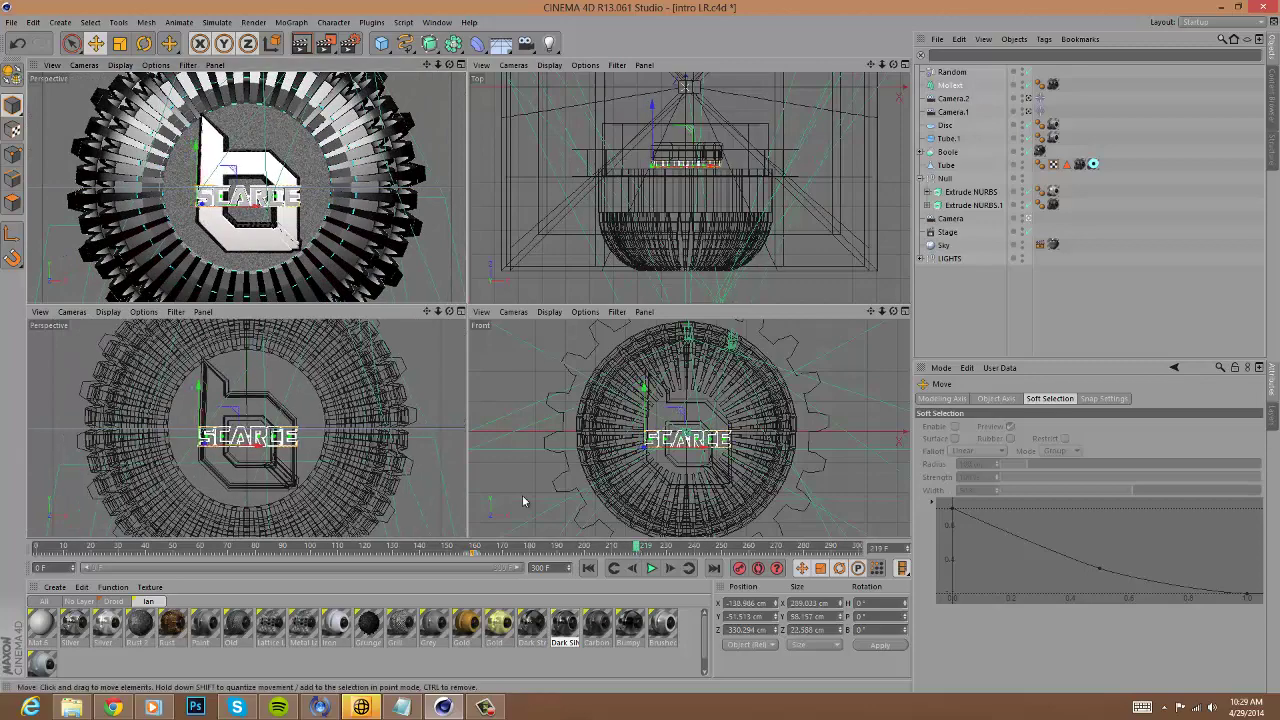
mouse_move(637, 548)
left_mouse_down()
mouse_move(443, 548)
mouse_move(632, 548)
left_mouse_up()
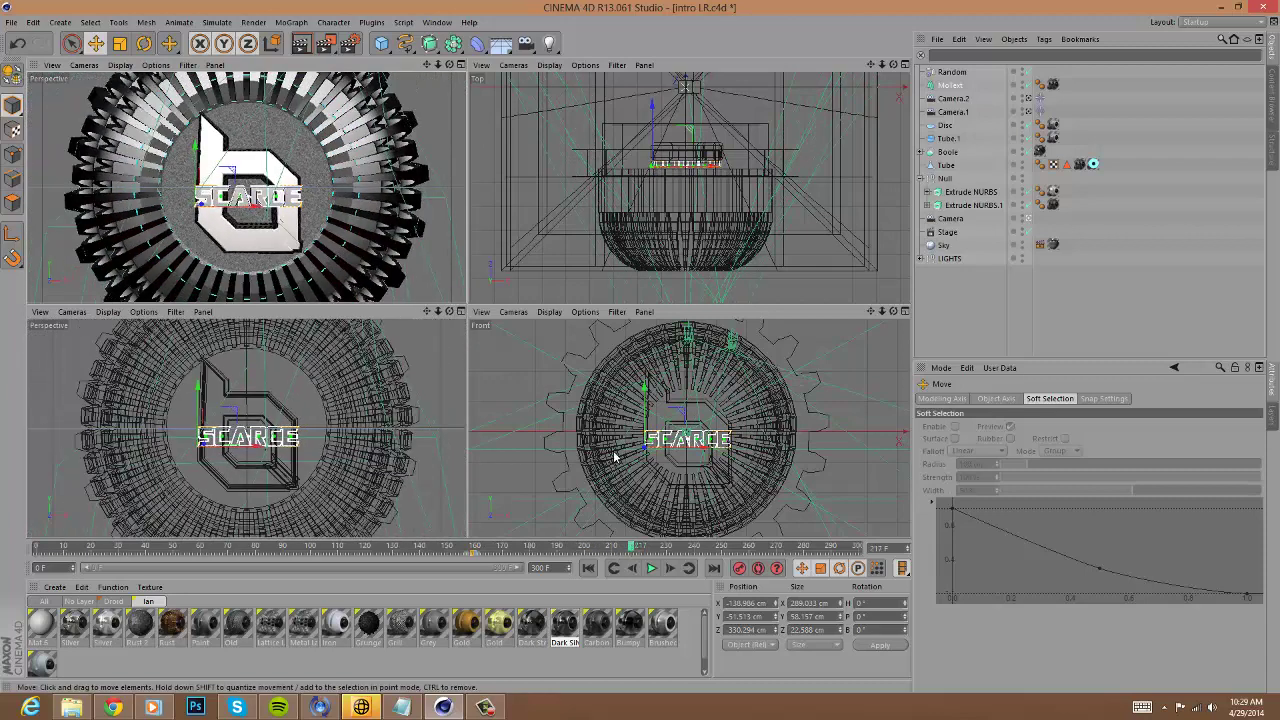
left_click_drag(636, 548, 627, 575)
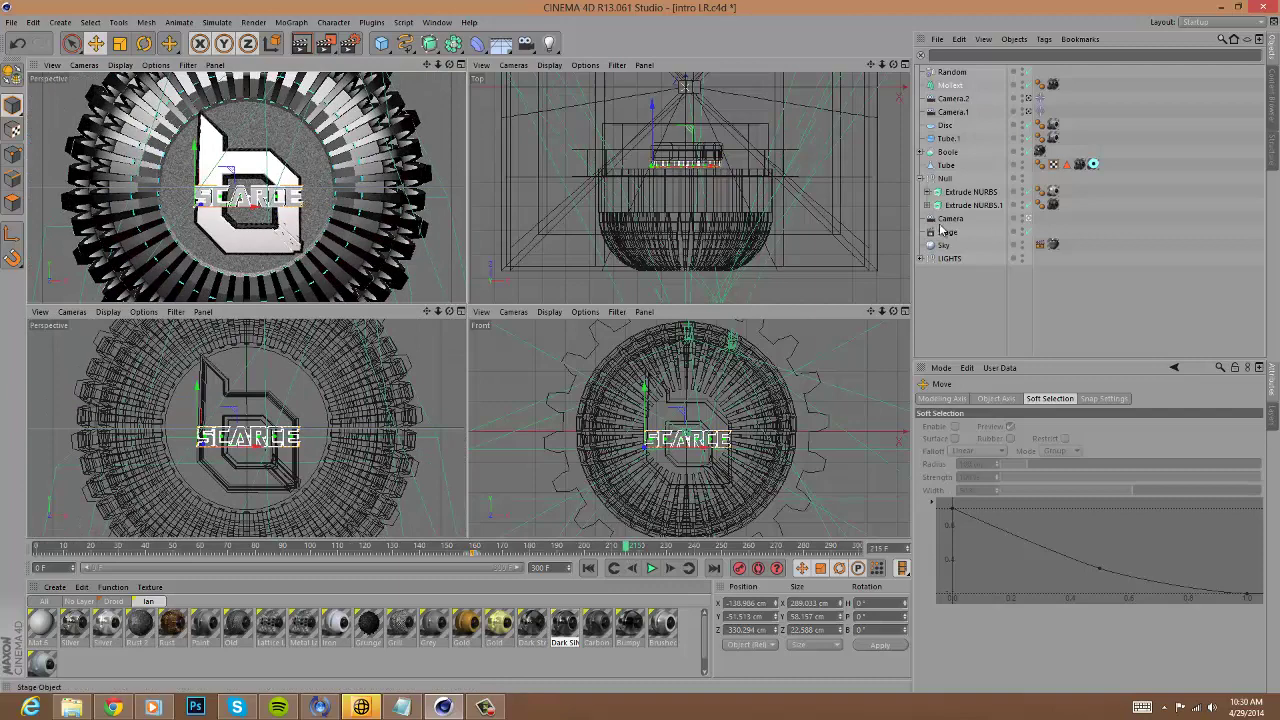
Animate the Tube's bank rotation with keyframes of 0° at frame 0 and 1080° at frame 300, and scrub through the spin.
left_click(922, 179)
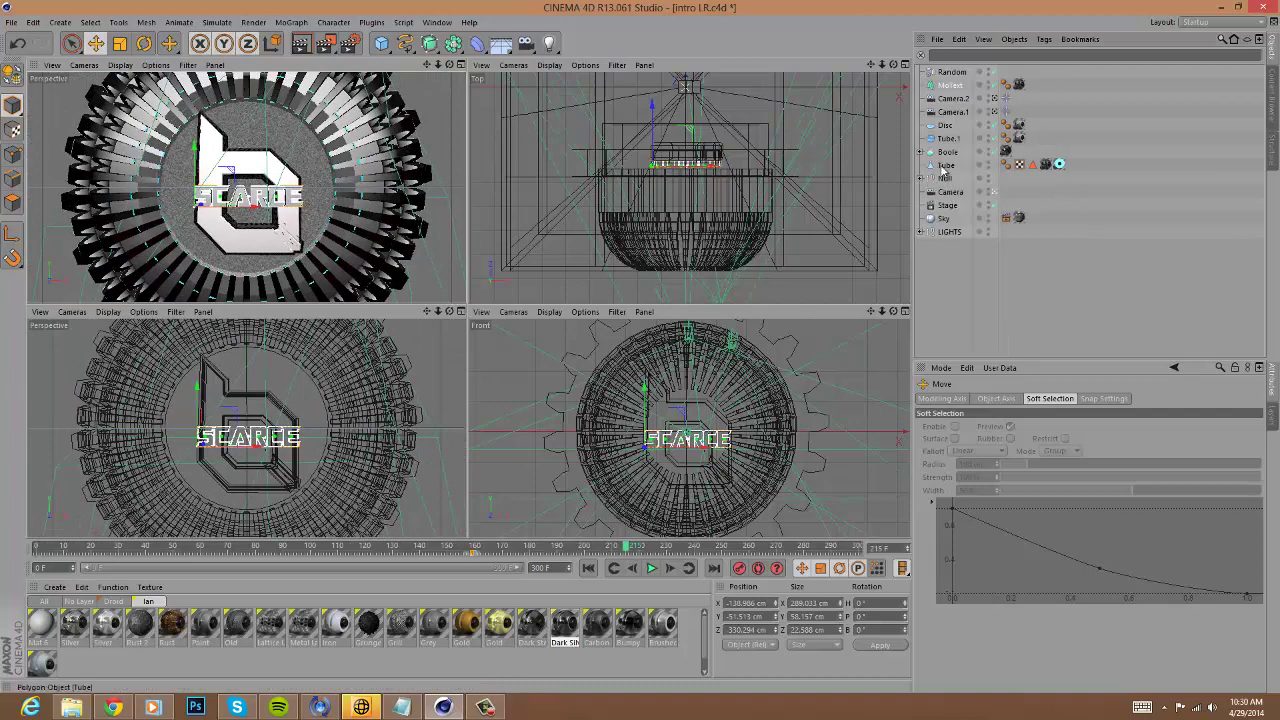
left_click(941, 167)
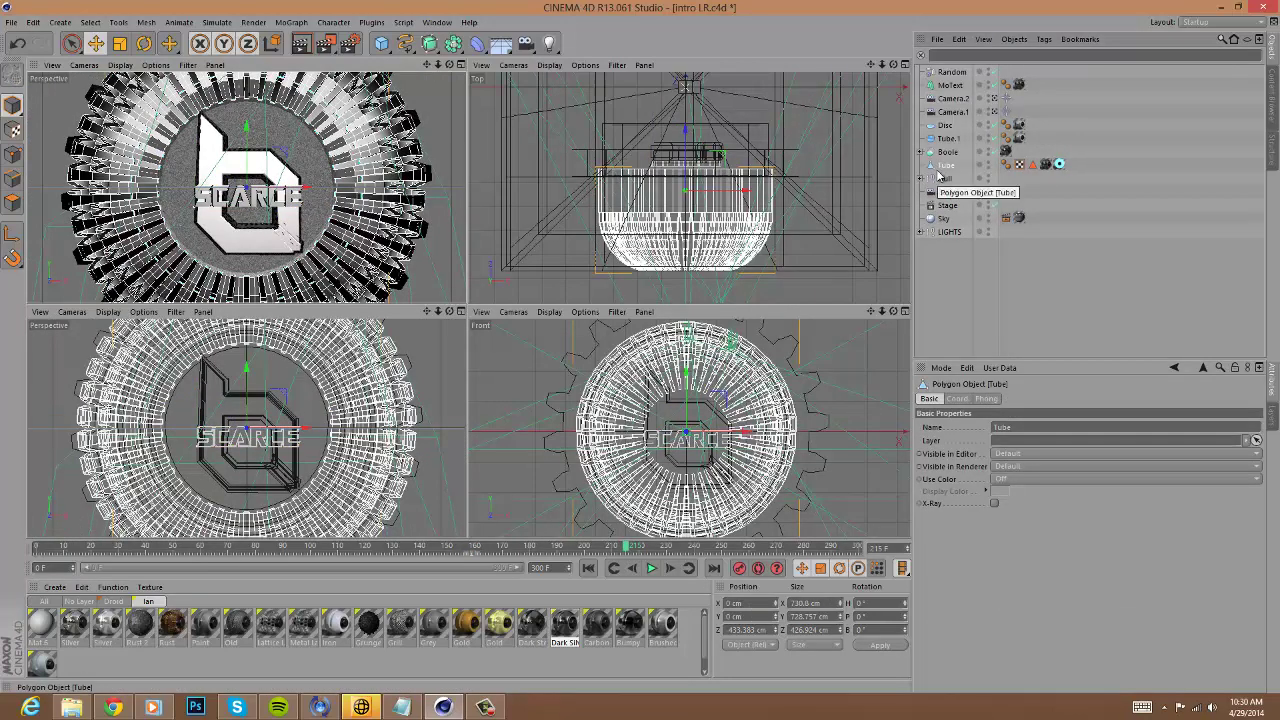
left_click(597, 571)
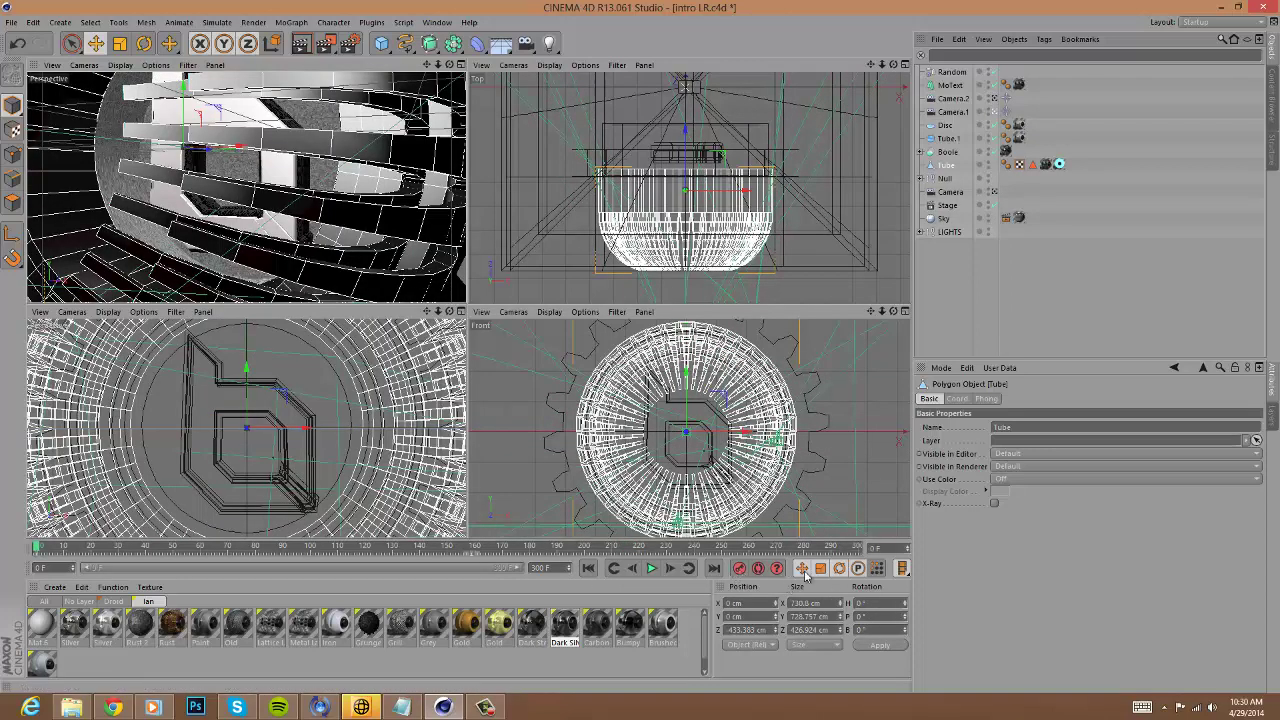
left_click(714, 568)
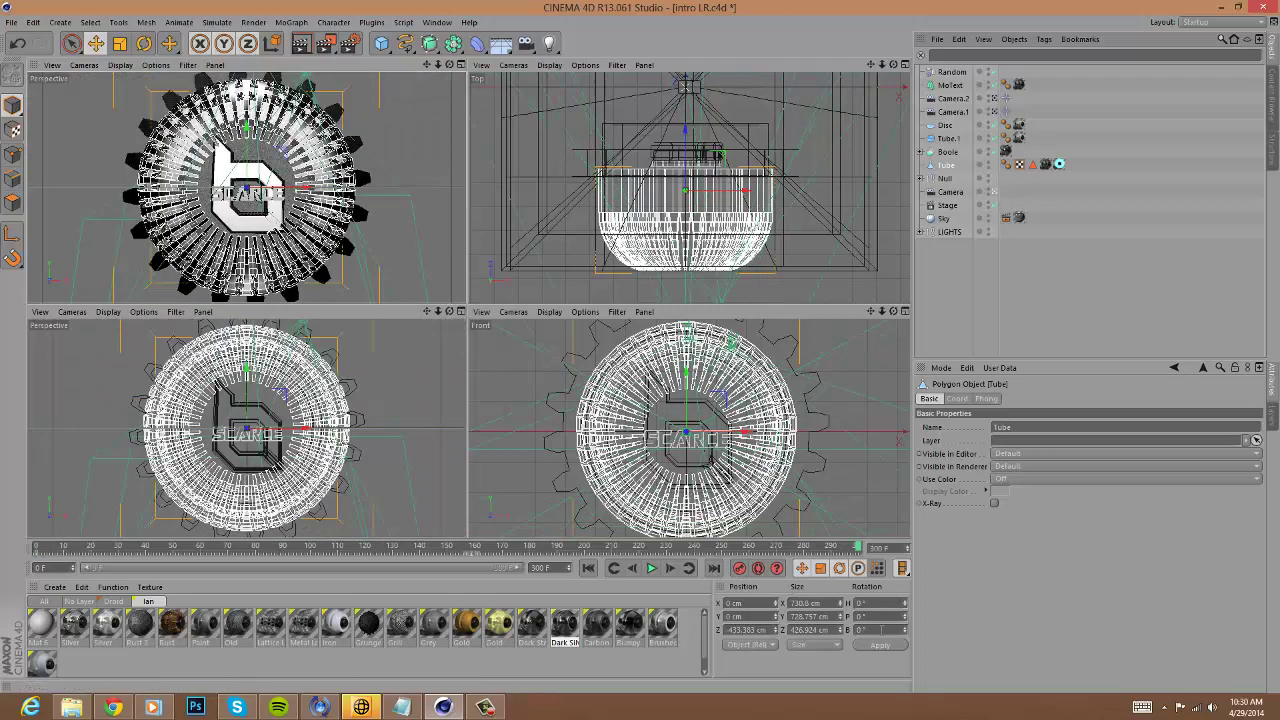
left_click(861, 630)
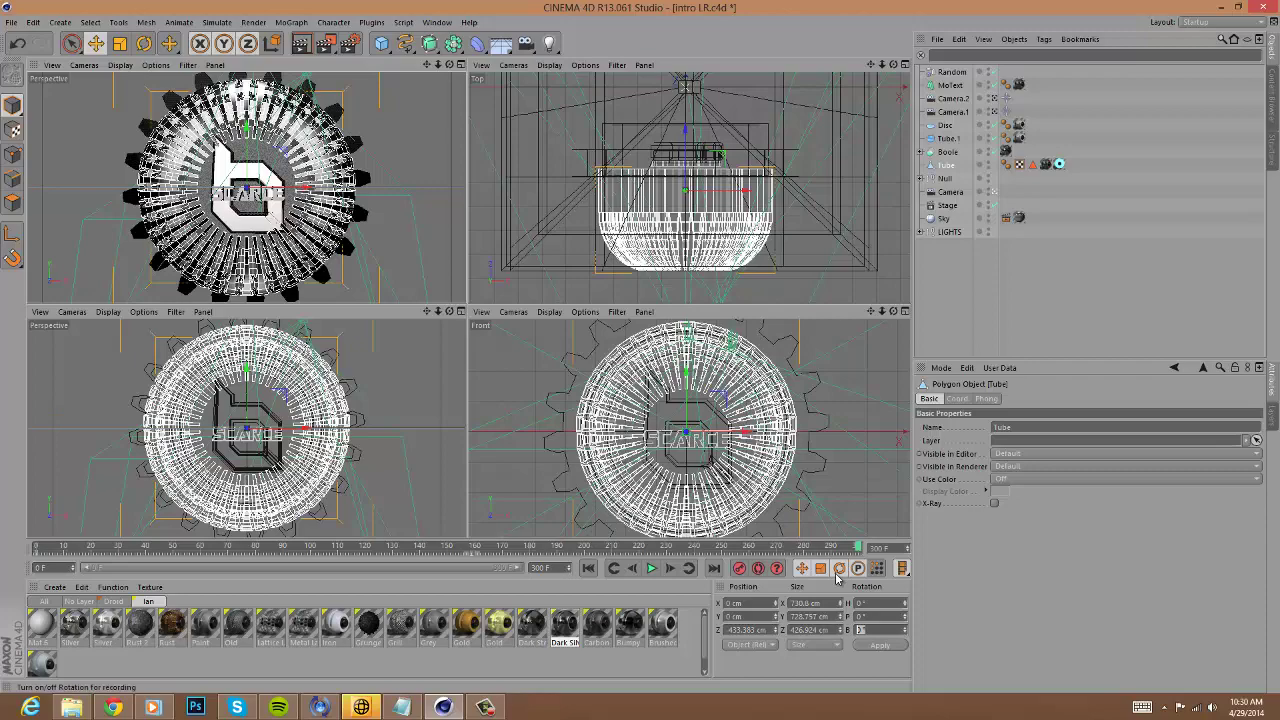
left_click(144, 43)
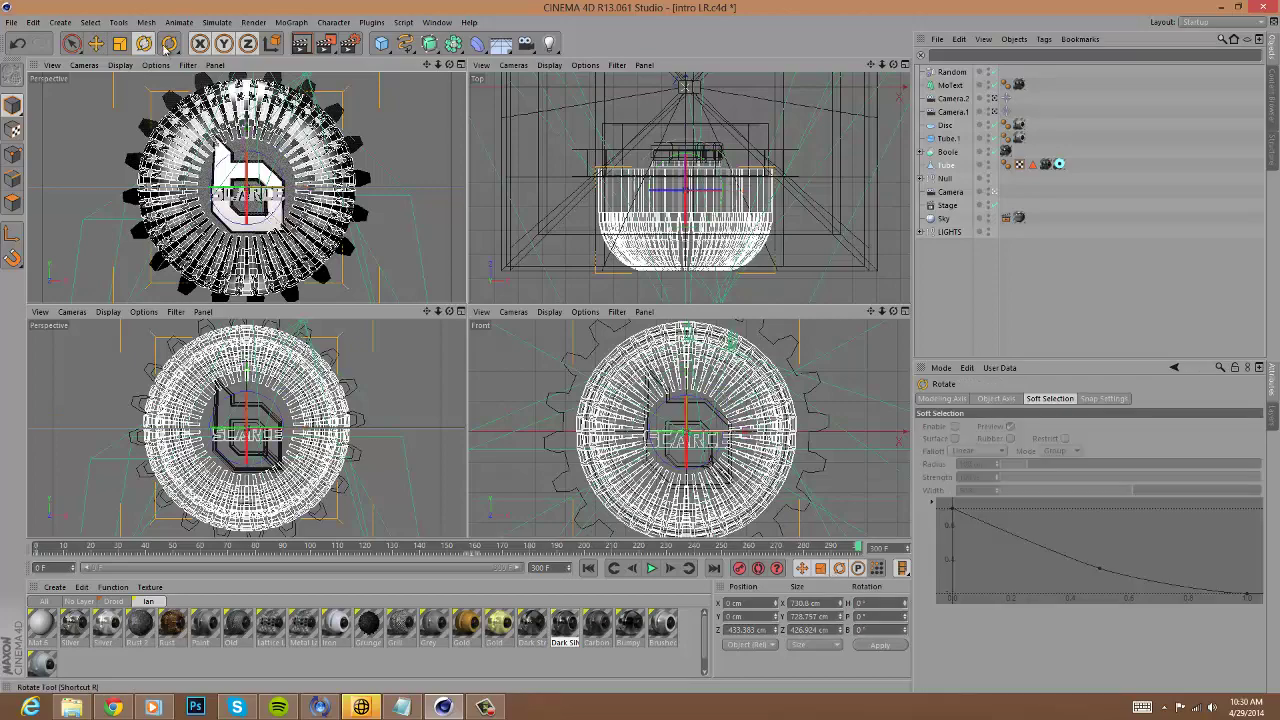
left_click_drag(268, 168, 207, 203)
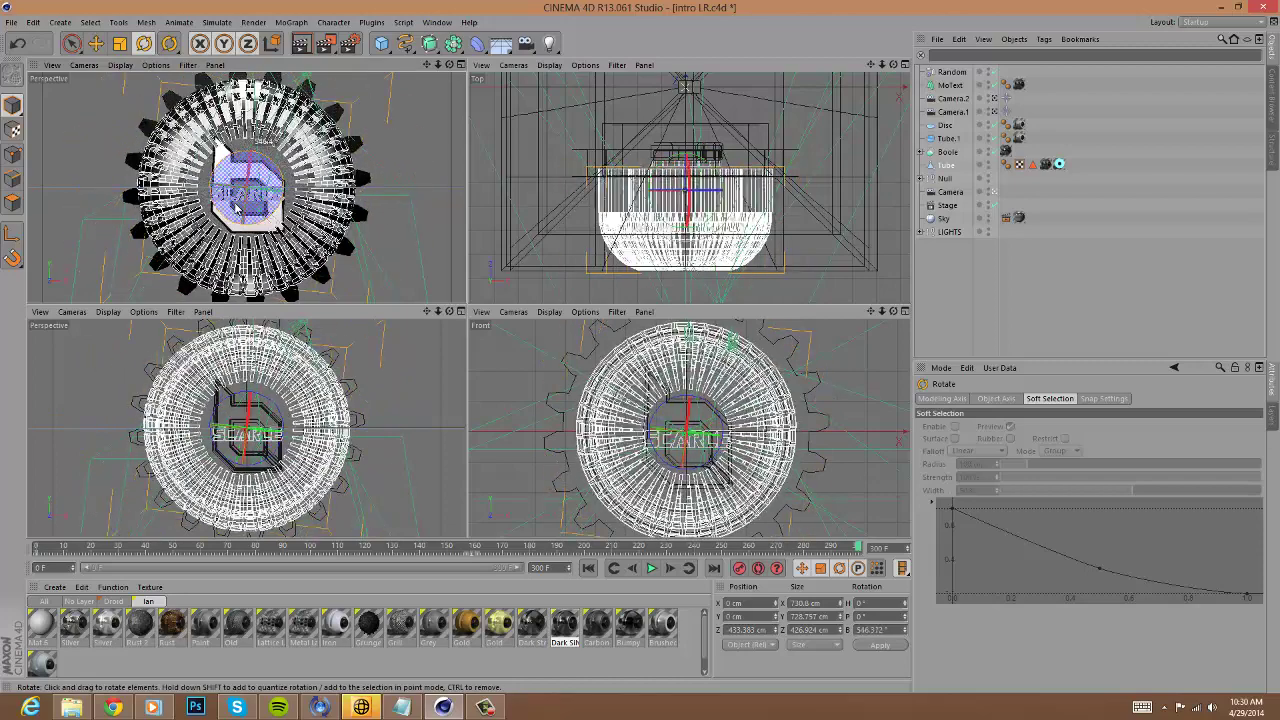
key("ctrl+z")
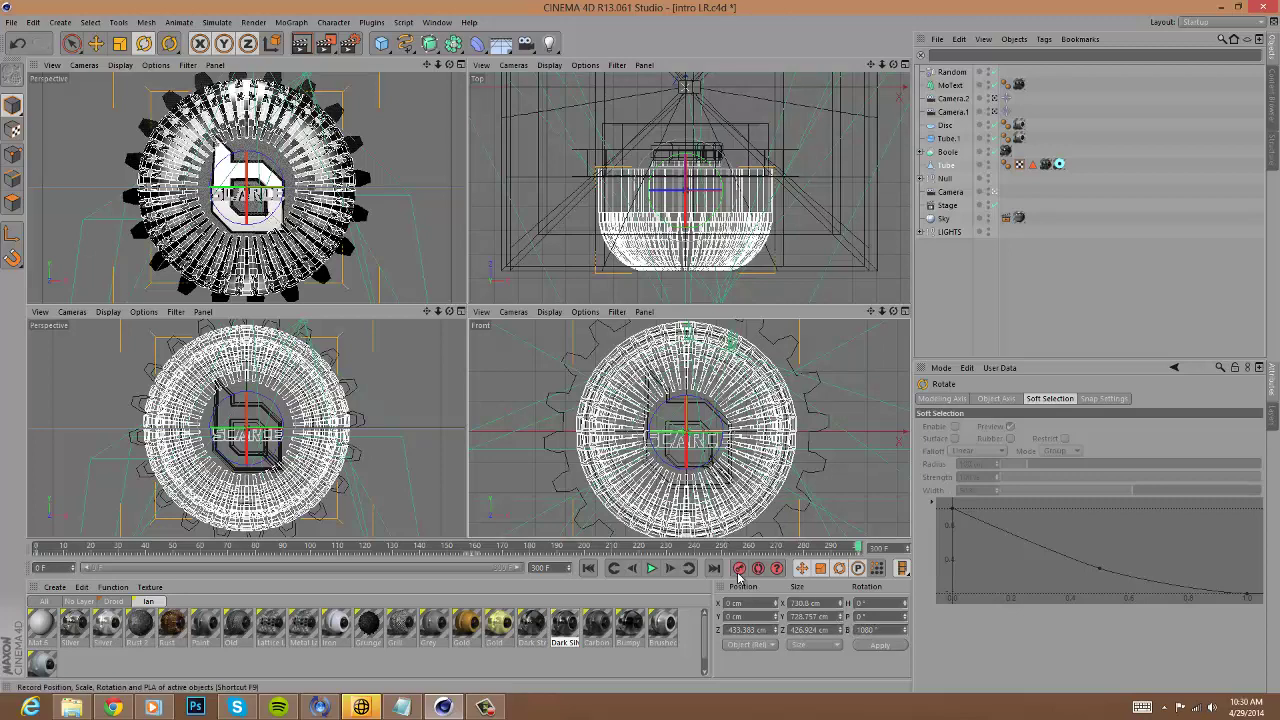
left_click(588, 567)
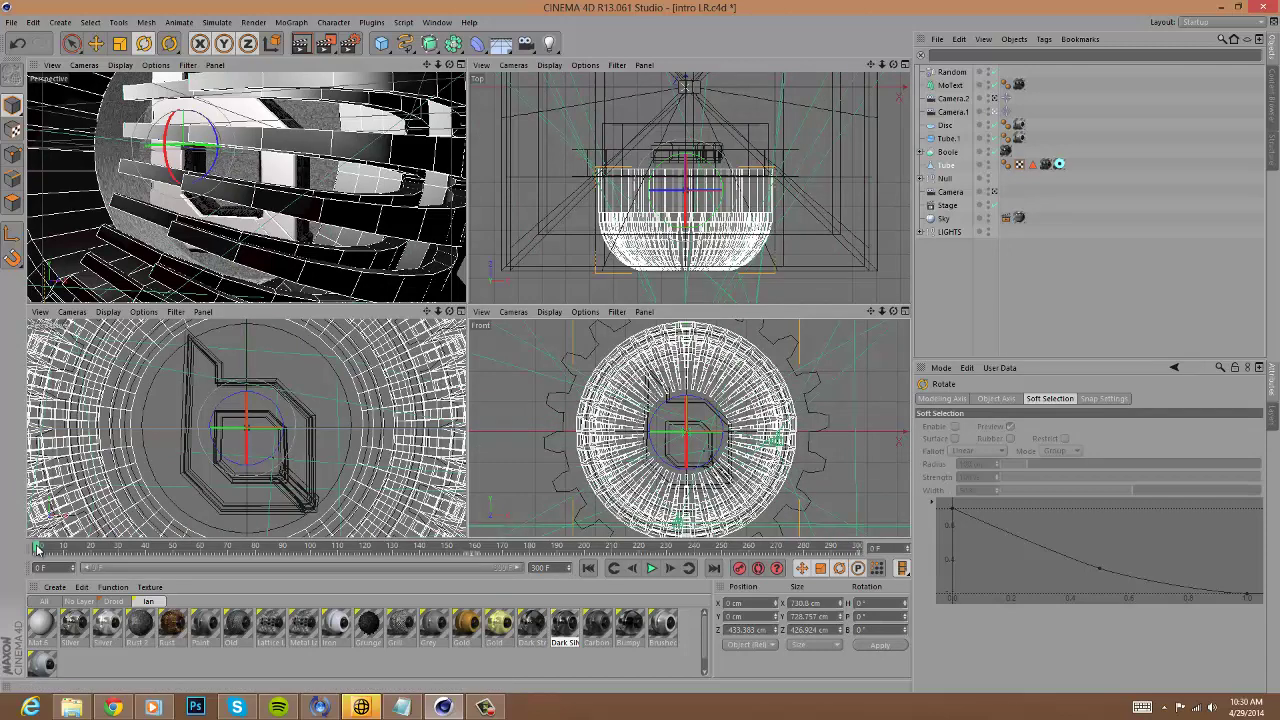
left_click_drag(48, 549, 333, 546)
left_click_drag(418, 567, 829, 575)
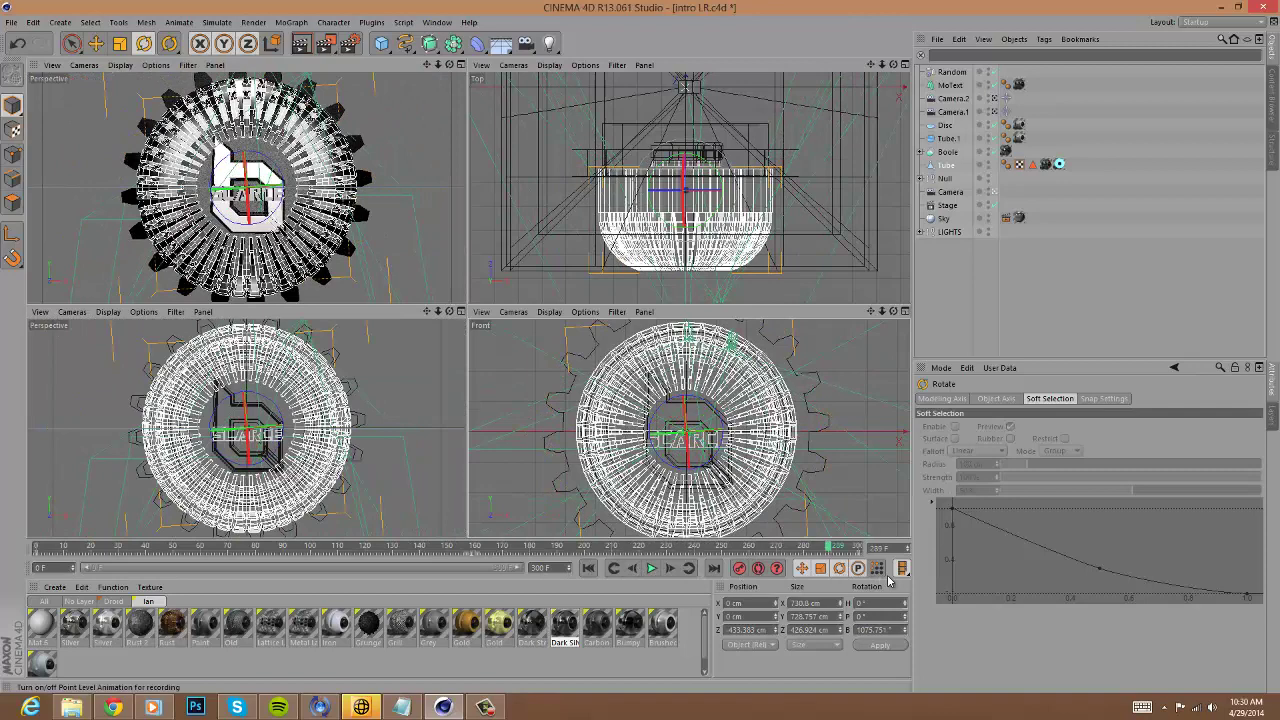
left_click(833, 548)
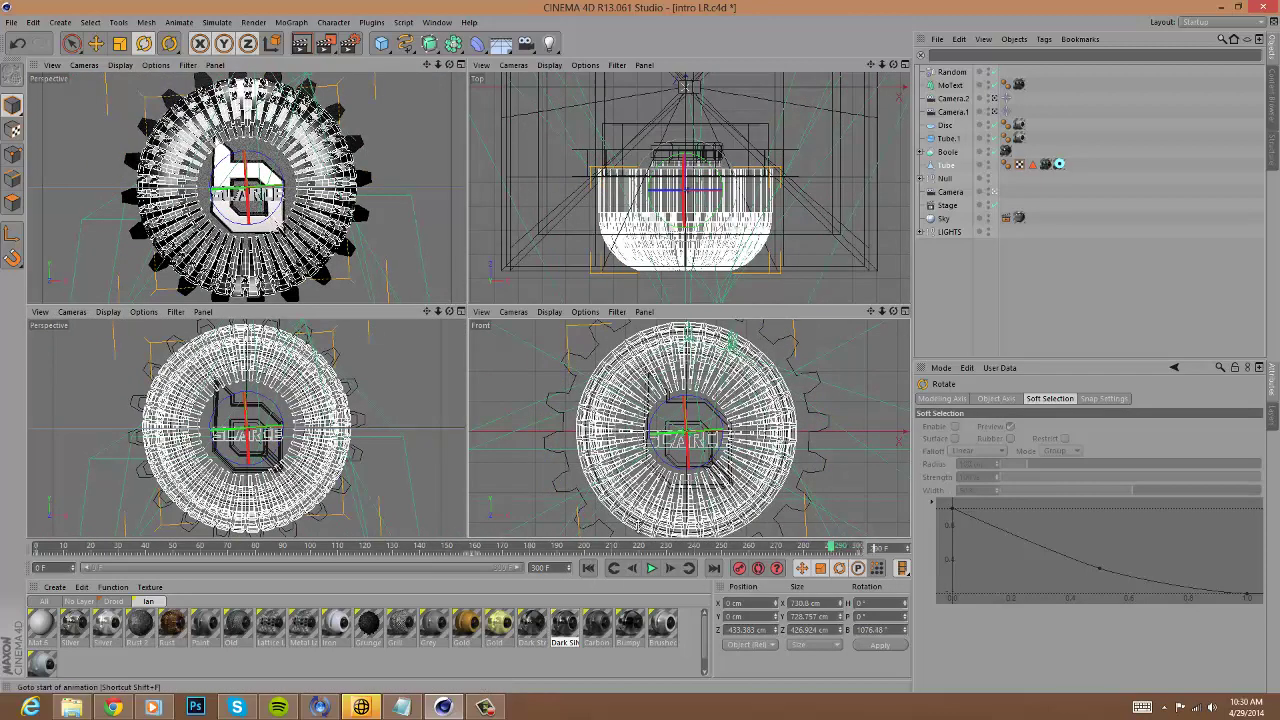
Animate the Boole cogwheel's bank rotation with keyframes of 0° at frame 0 and 360° at frame 300, and scrub through the timeline.
left_click(946, 177)
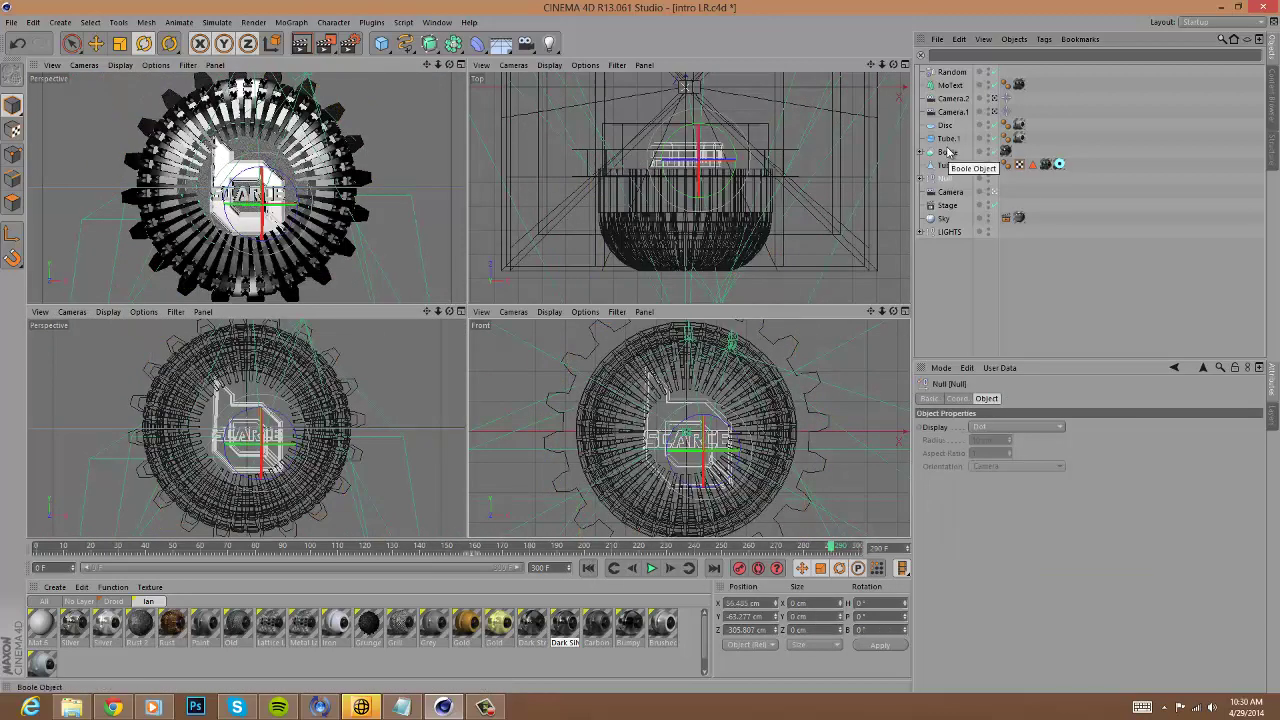
left_click(947, 152)
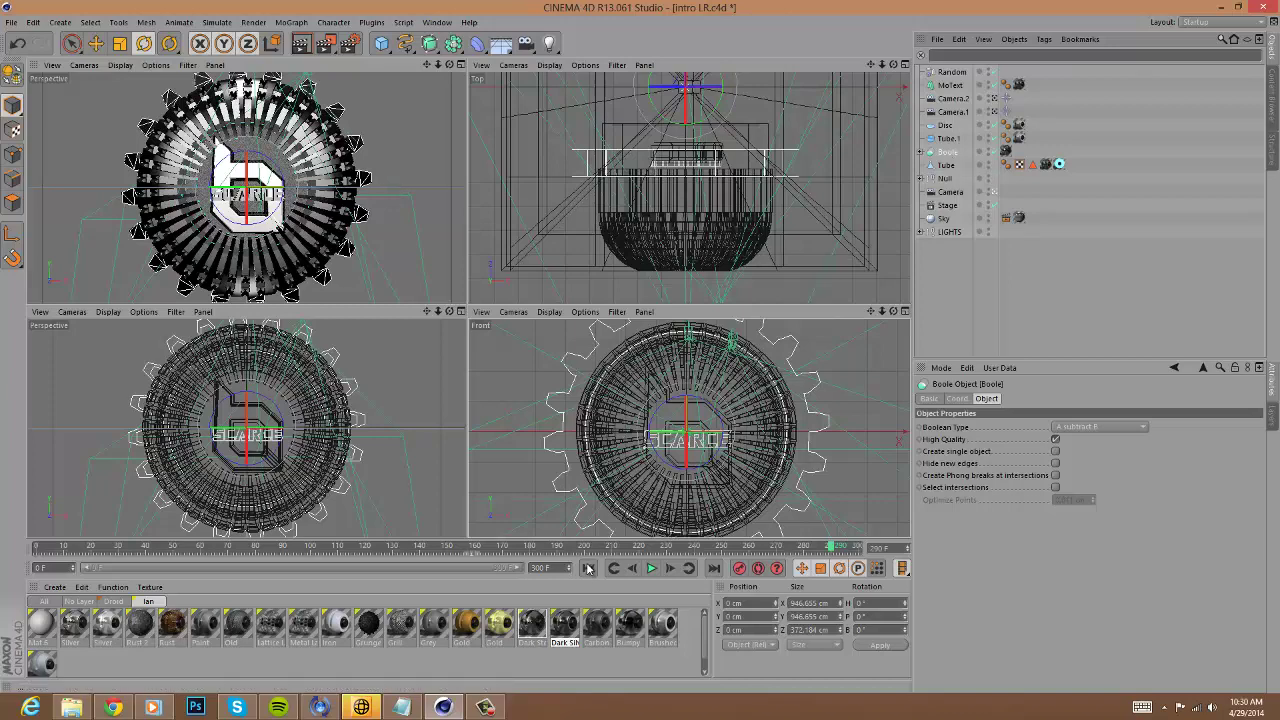
left_click(588, 568)
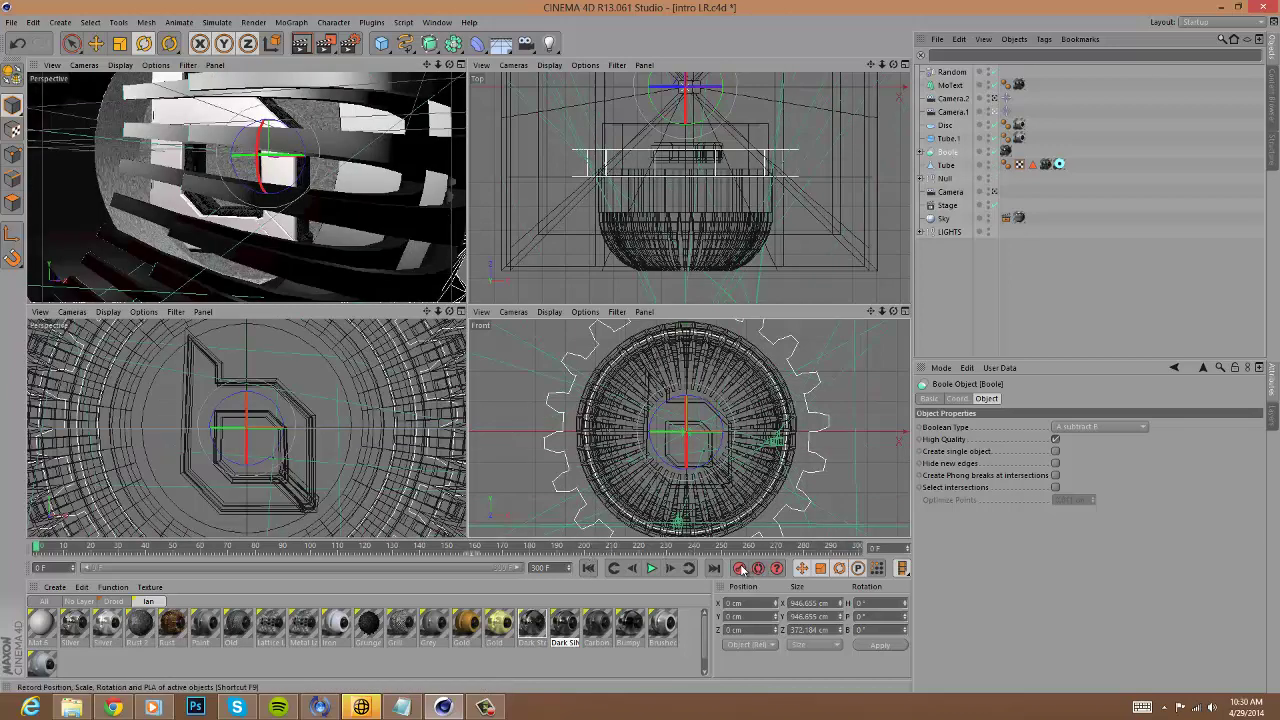
left_click(713, 568)
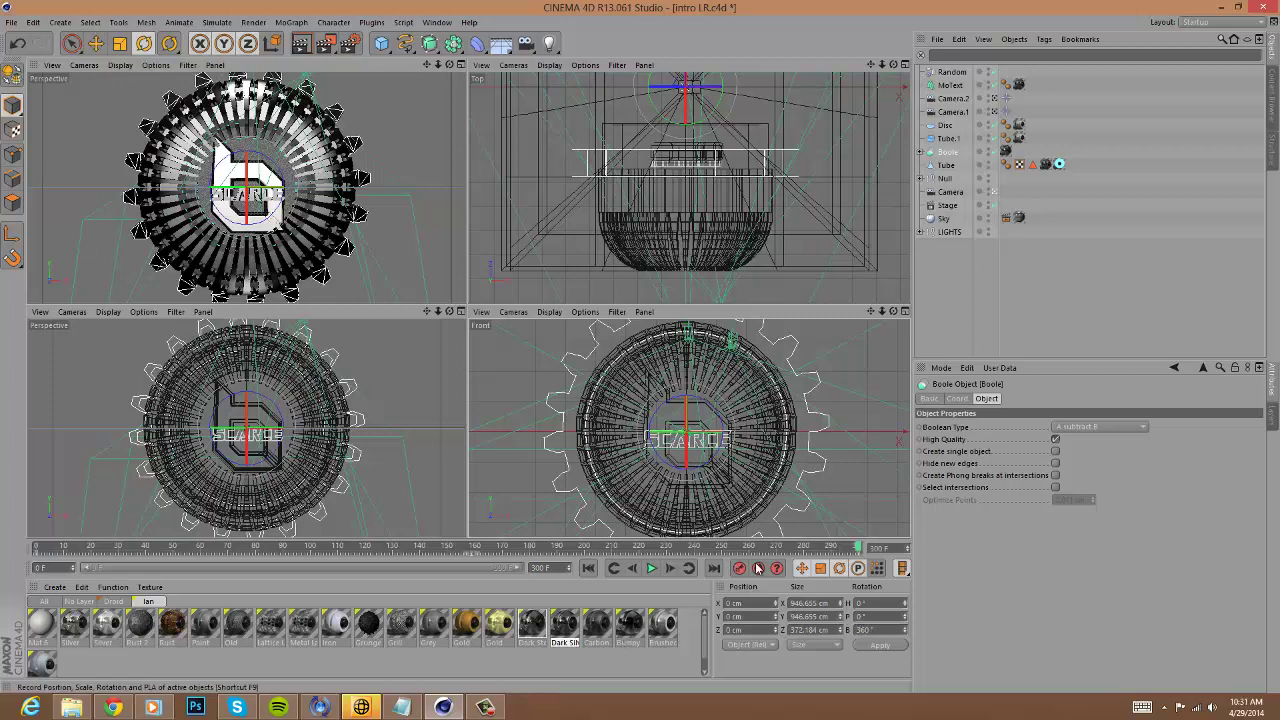
left_click(588, 568)
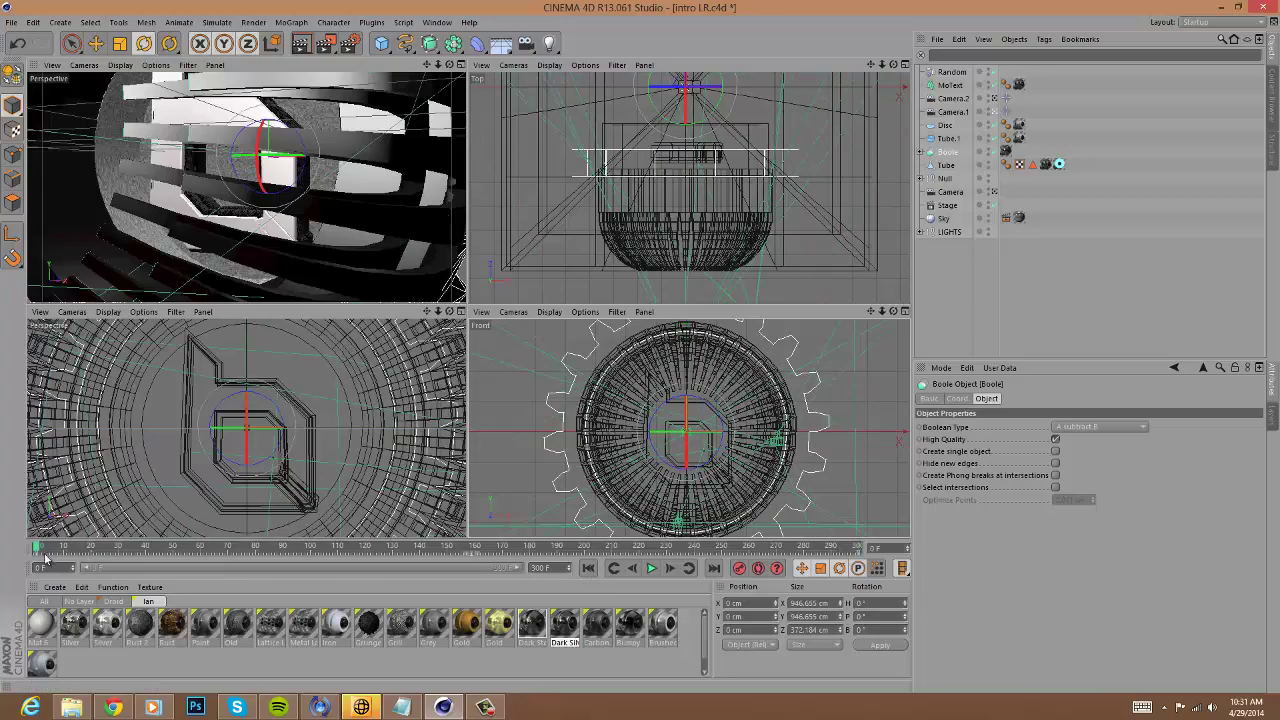
left_click_drag(37, 547, 786, 617)
left_click_drag(763, 547, 886, 553)
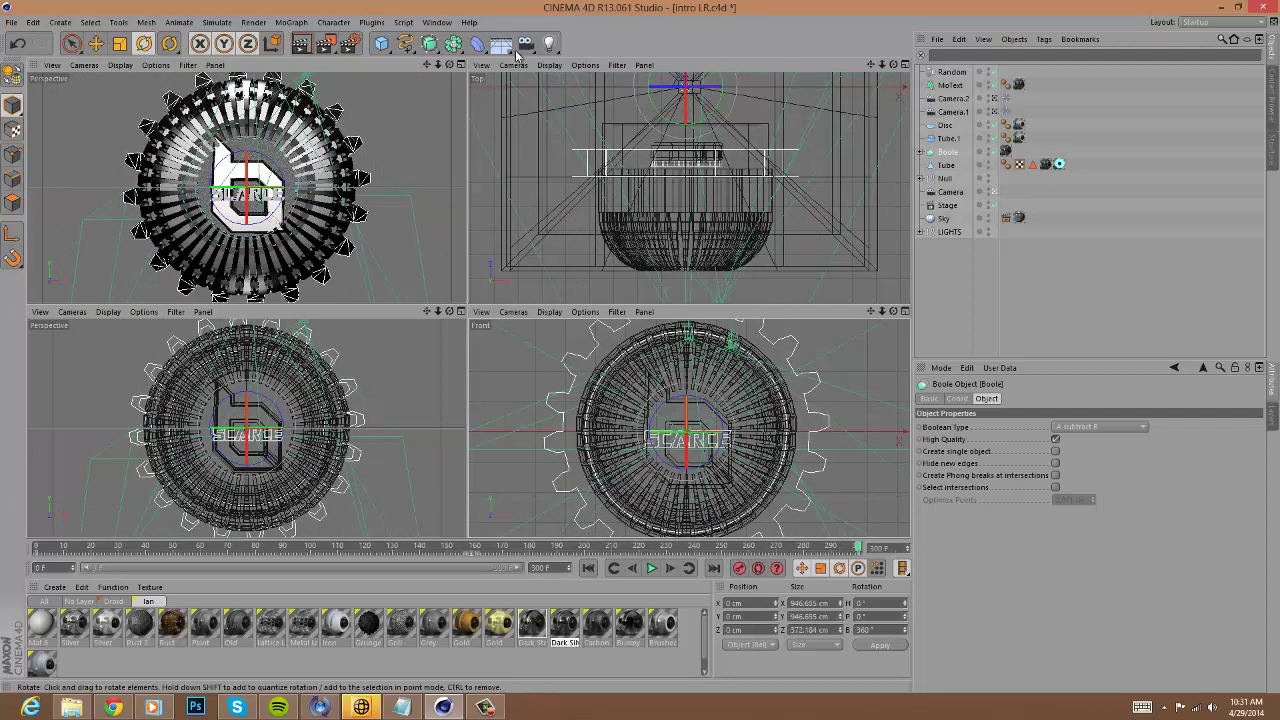
Enlarge the perspective view and scrub the timeline between frames 0 and 300 to review the camera moves, cogwheel spin and title.
key("F1")
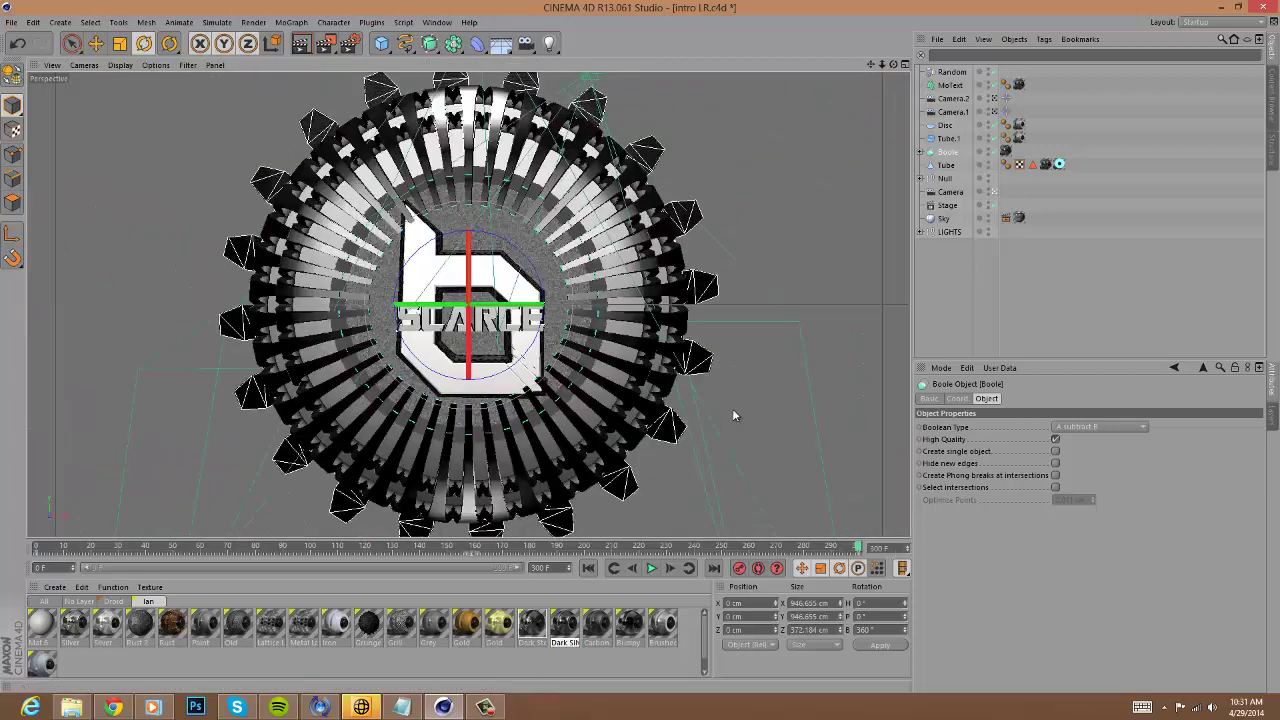
left_click(441, 708)
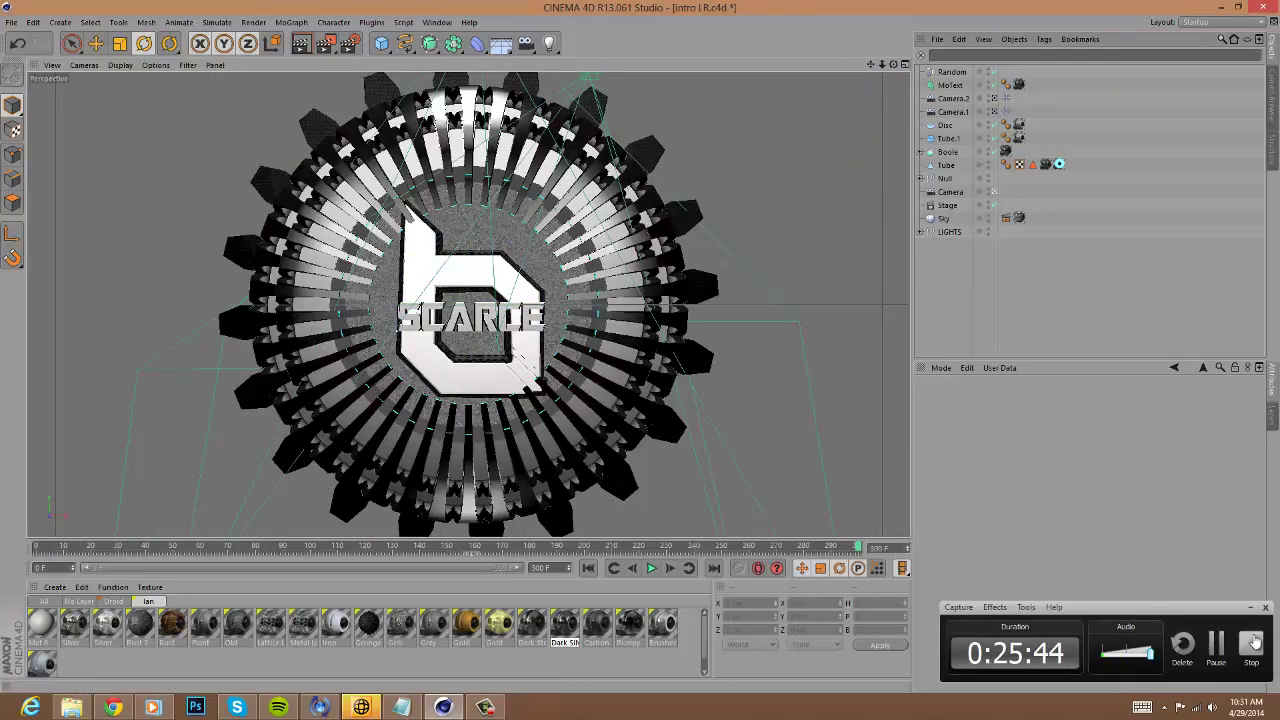
left_click(1255, 641)
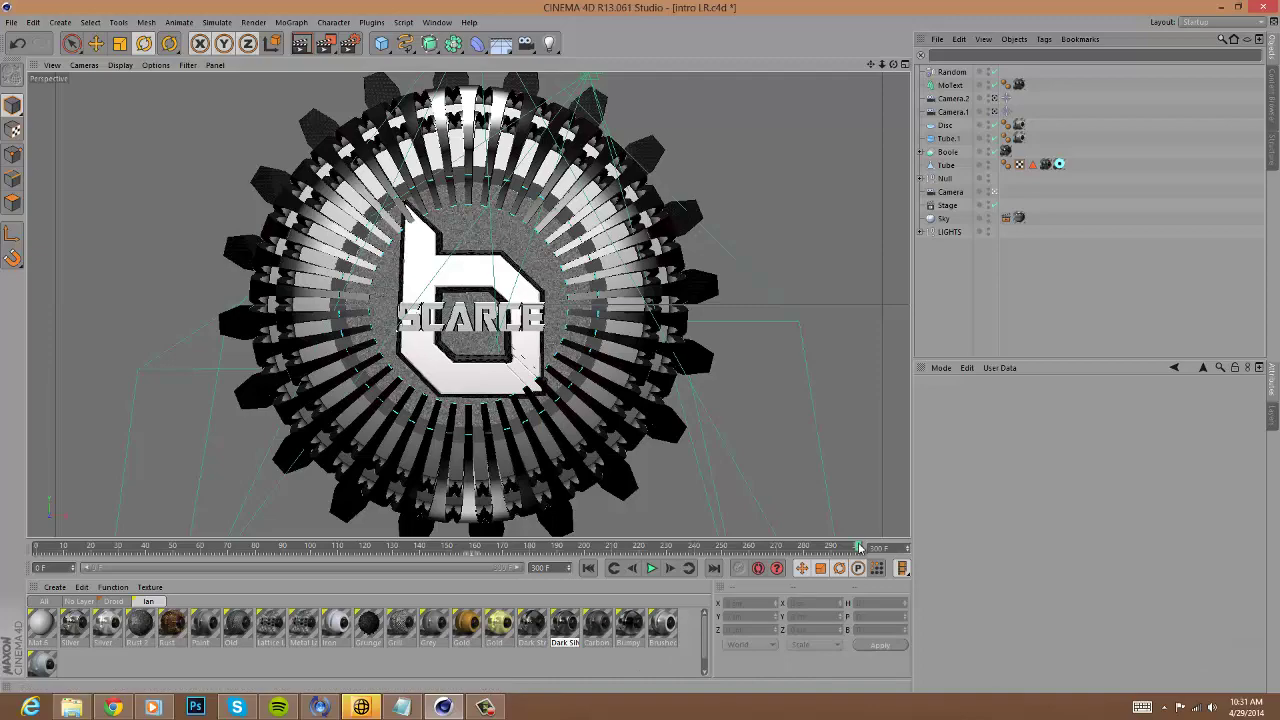
left_click_drag(858, 547, 38, 547)
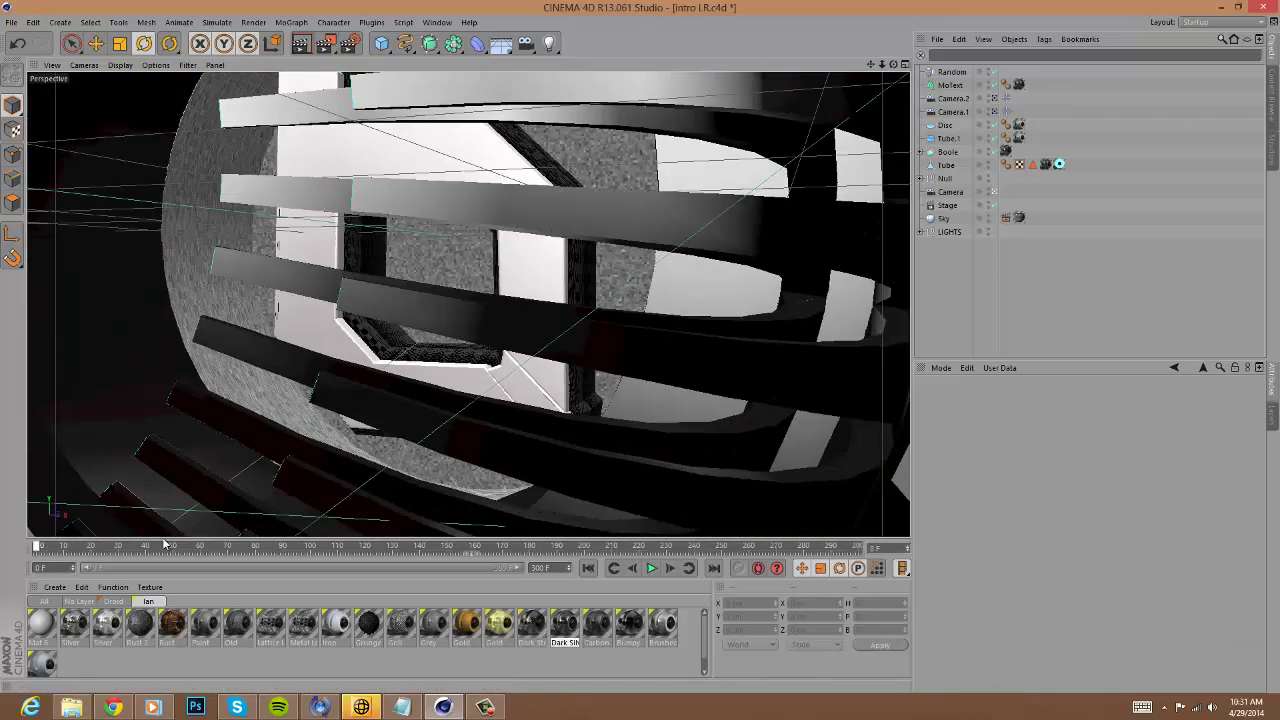
left_click_drag(165, 547, 826, 592)
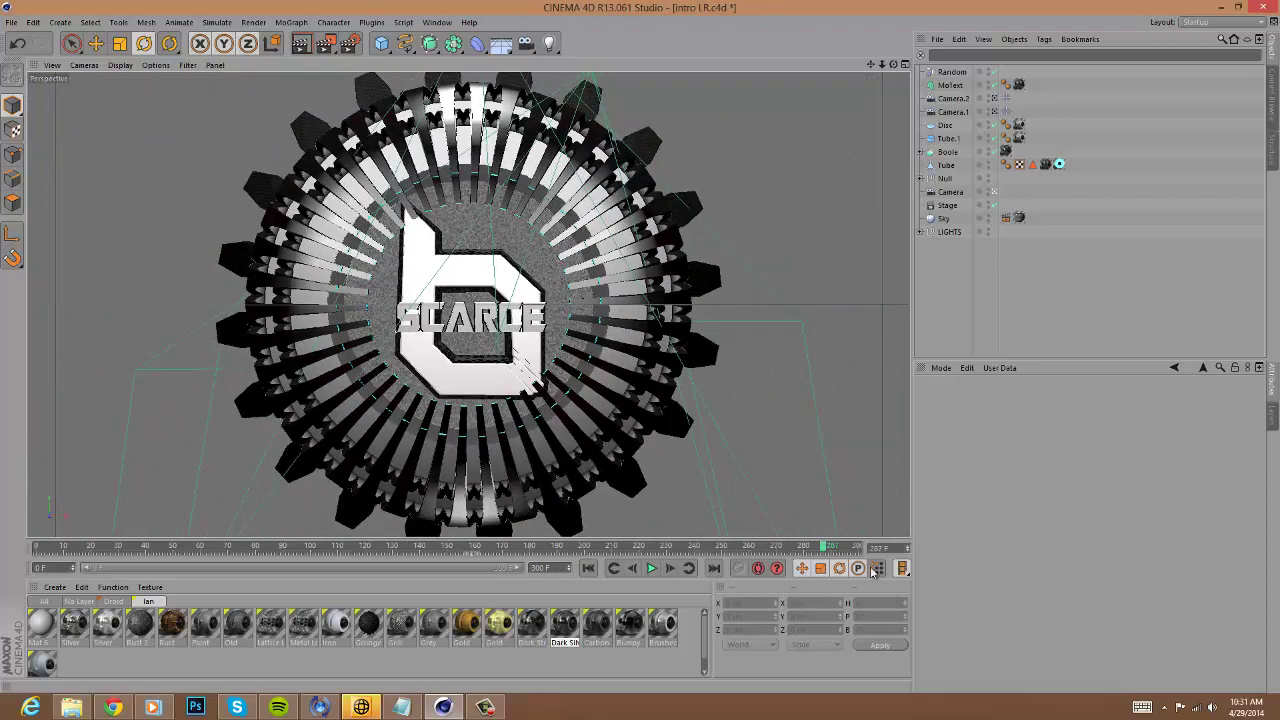
left_click_drag(843, 549, 857, 548)
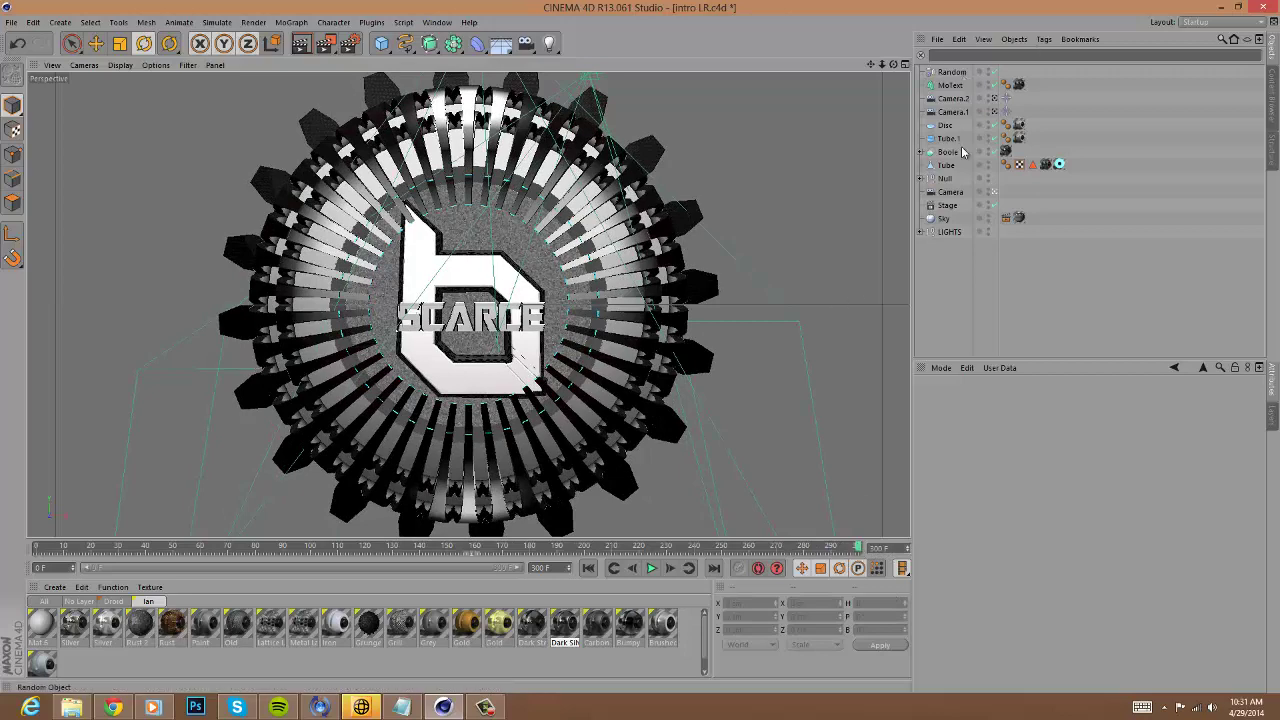
Pull the main Camera back from the cogwheel to about Z -2195 cm at frame 300 for a wider closing view.
left_click(951, 195)
left_click_drag(882, 65, 644, 355)
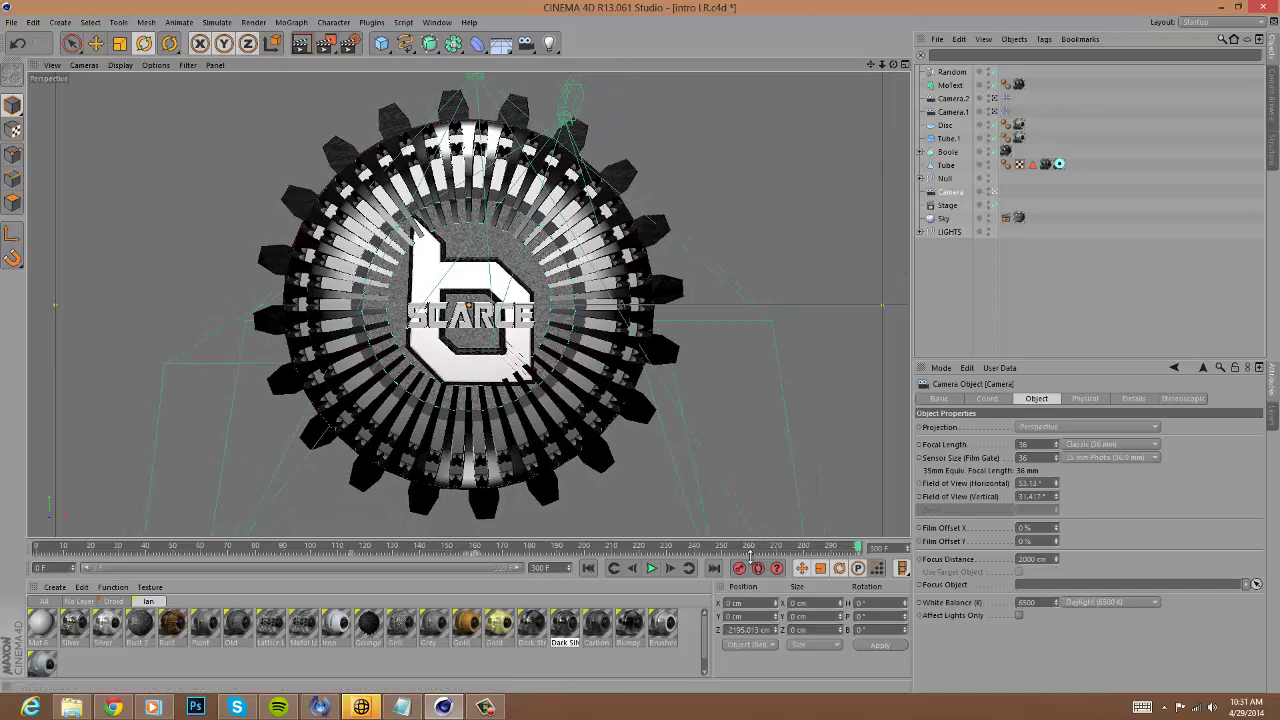
mouse_move(858, 548)
left_mouse_down()
mouse_move(36, 549)
mouse_move(858, 548)
left_mouse_up()
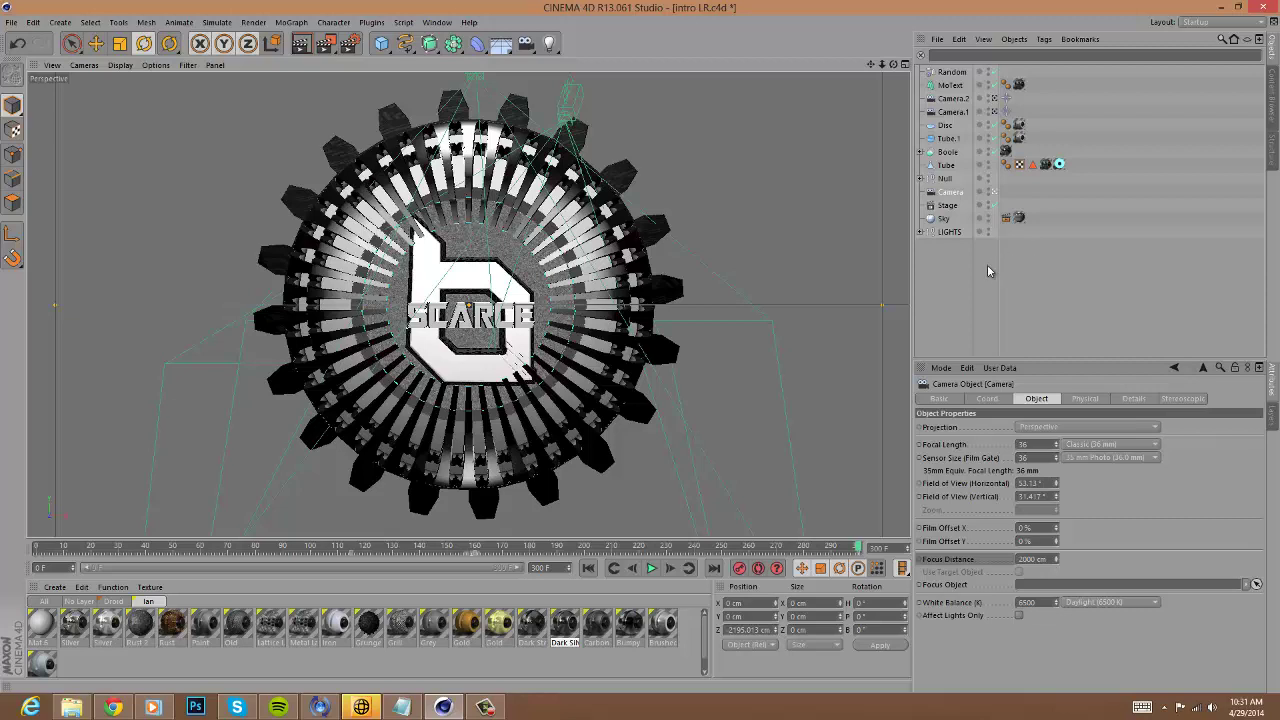
left_click(486, 707)
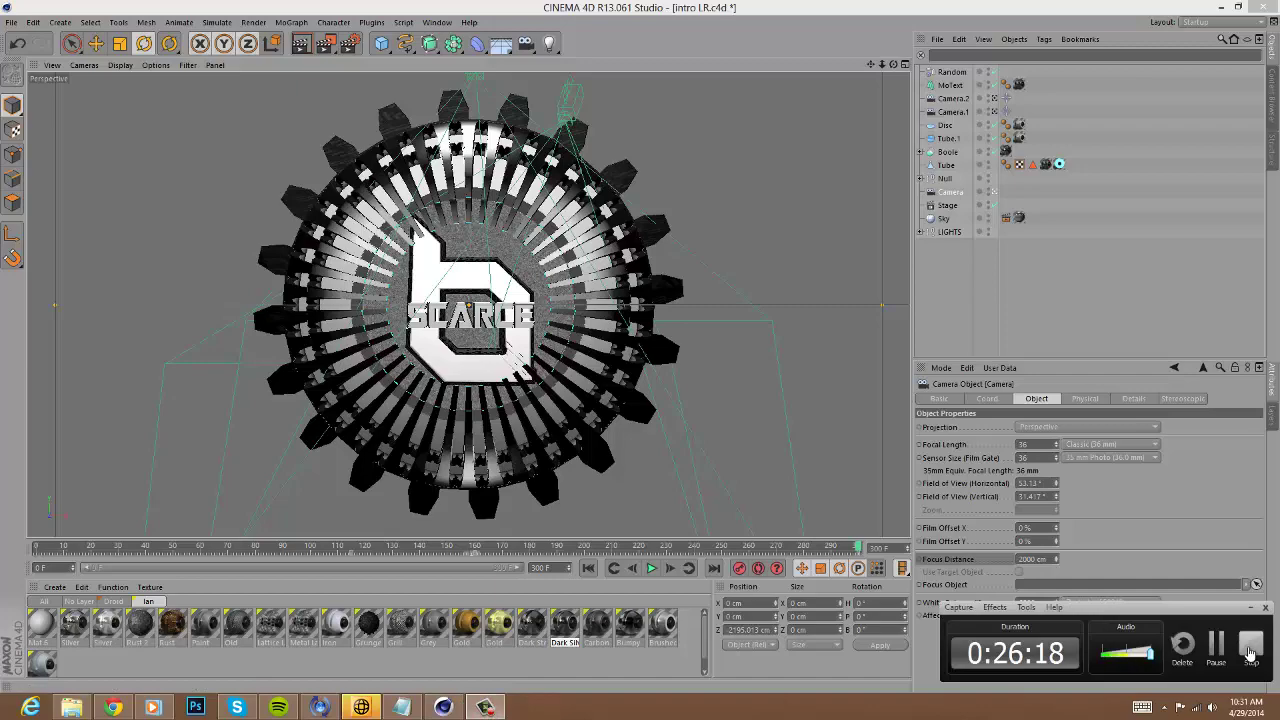